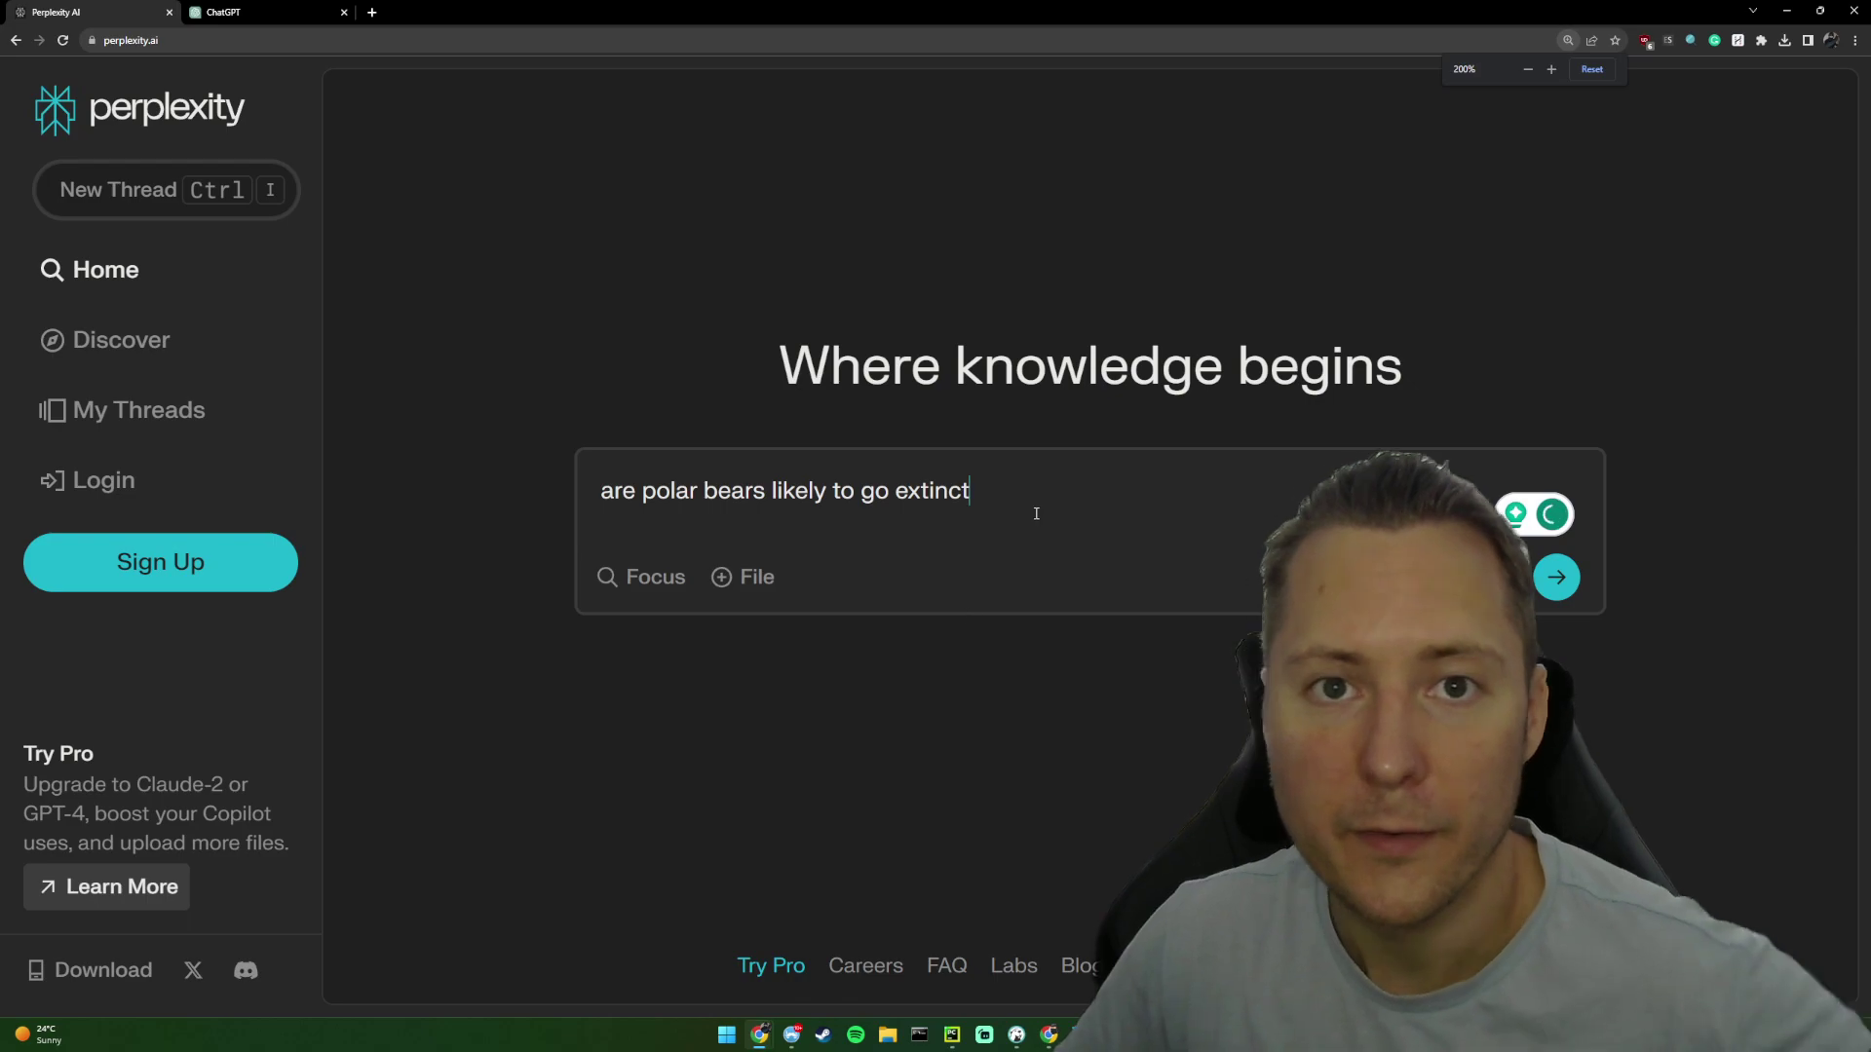
- Submit the question "are polar bears likely to go extinct" and copy the generated answer
{"action": "key", "text": "Return"}
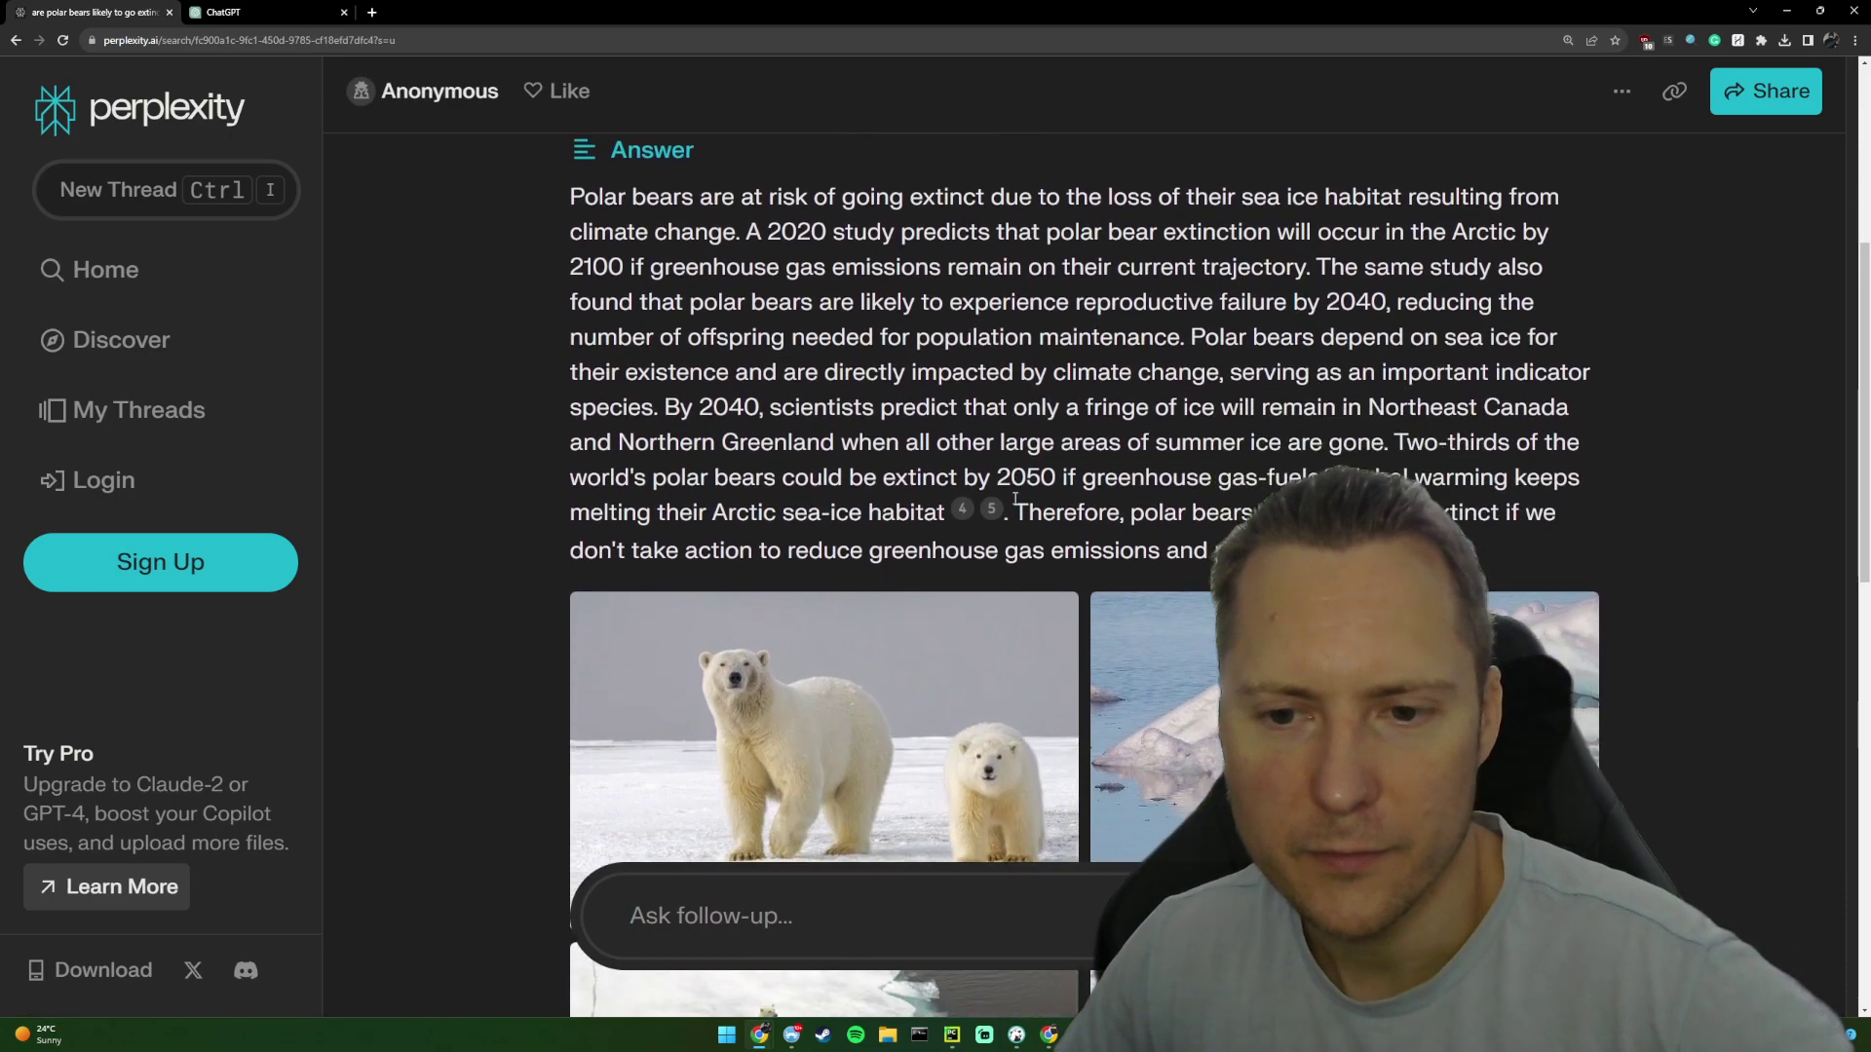
{"action": "scroll", "coordinate": [988, 486], "scroll_direction": "down", "scroll_amount": 5}
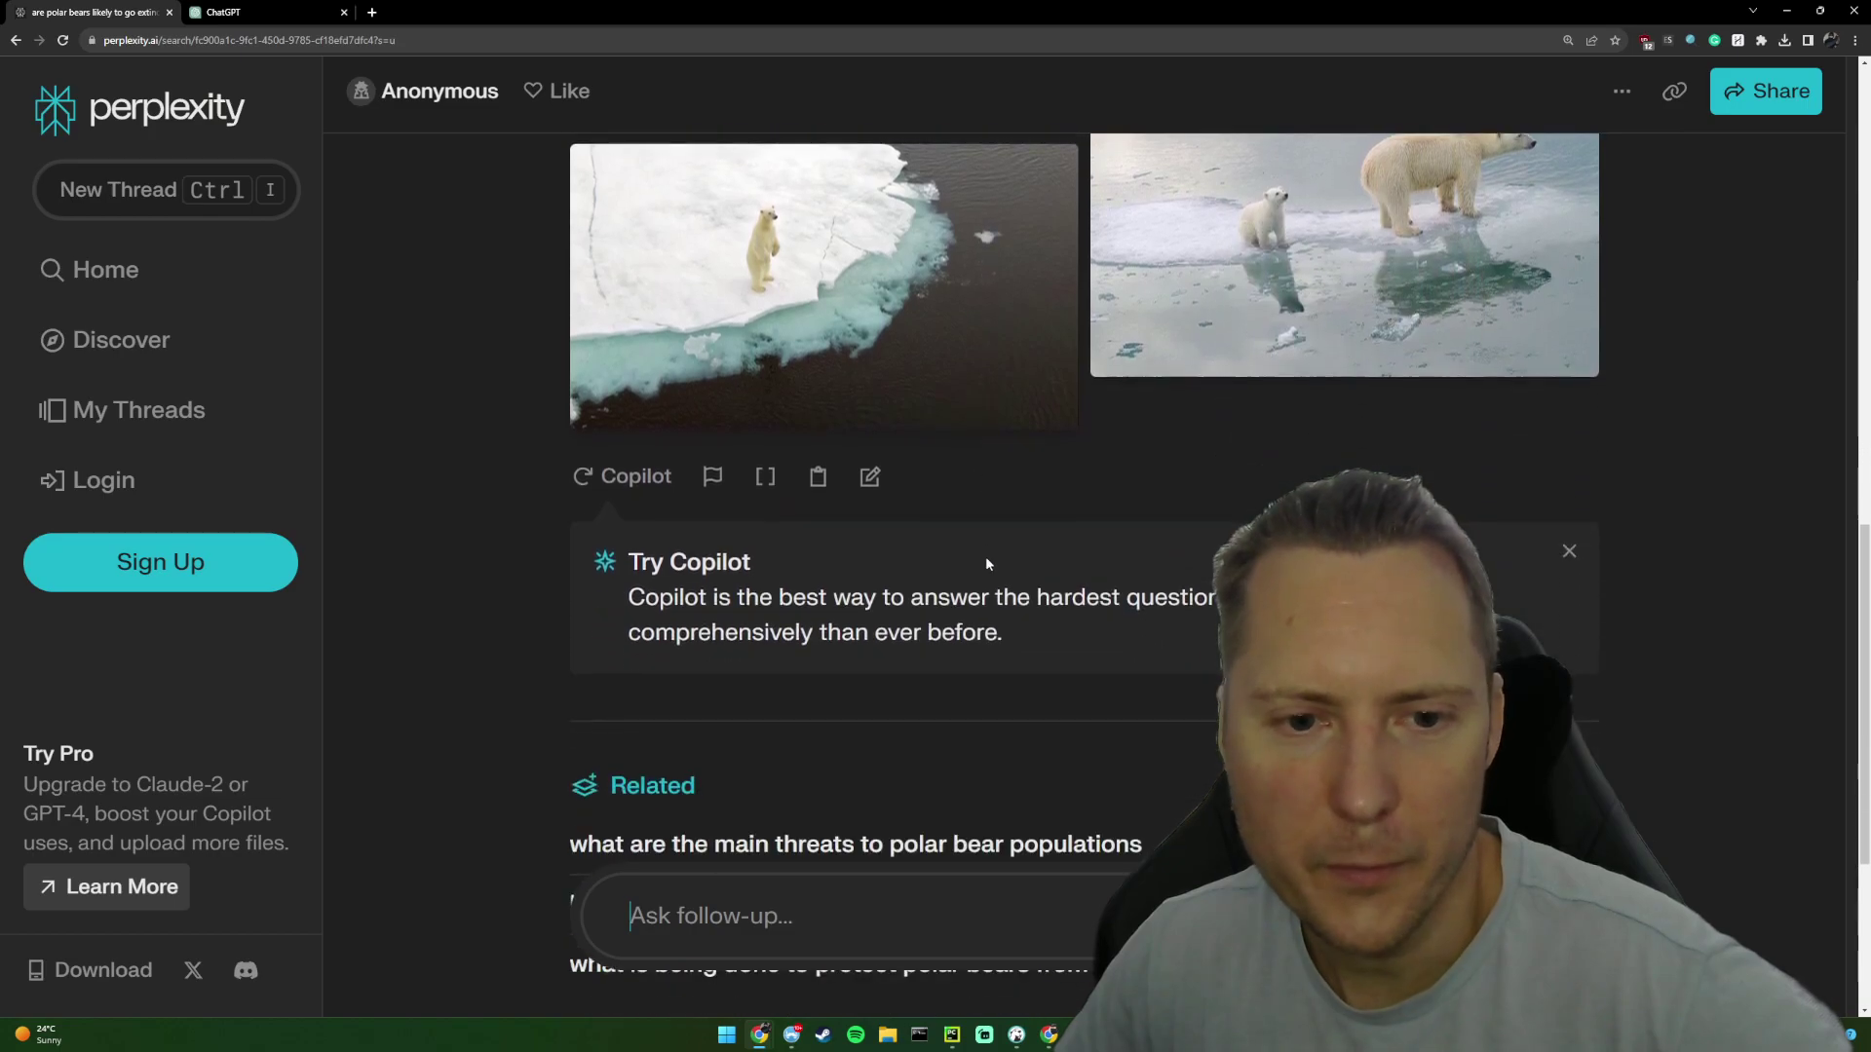
{"action": "scroll", "coordinate": [999, 585], "scroll_direction": "down", "scroll_amount": 1}
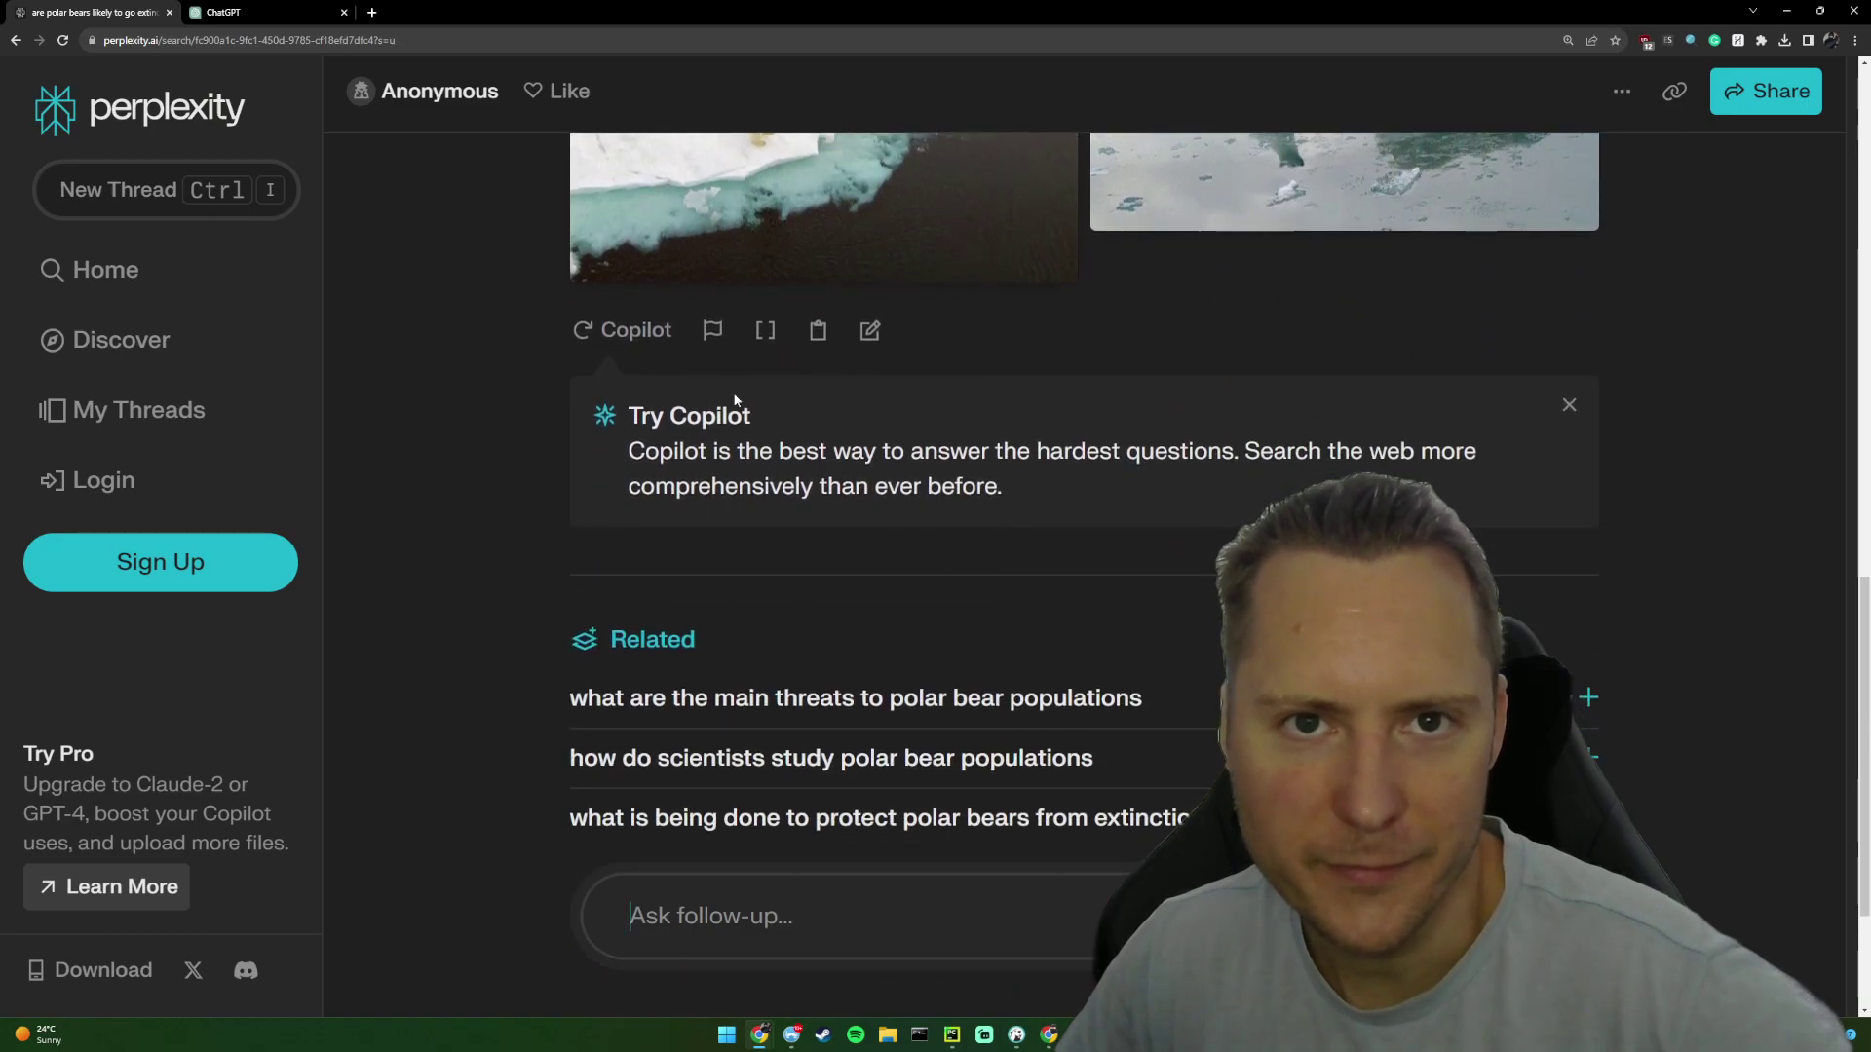
{"action": "left_click", "coordinate": [817, 333]}
{"action": "scroll", "coordinate": [970, 476], "scroll_direction": "up", "scroll_amount": 8}
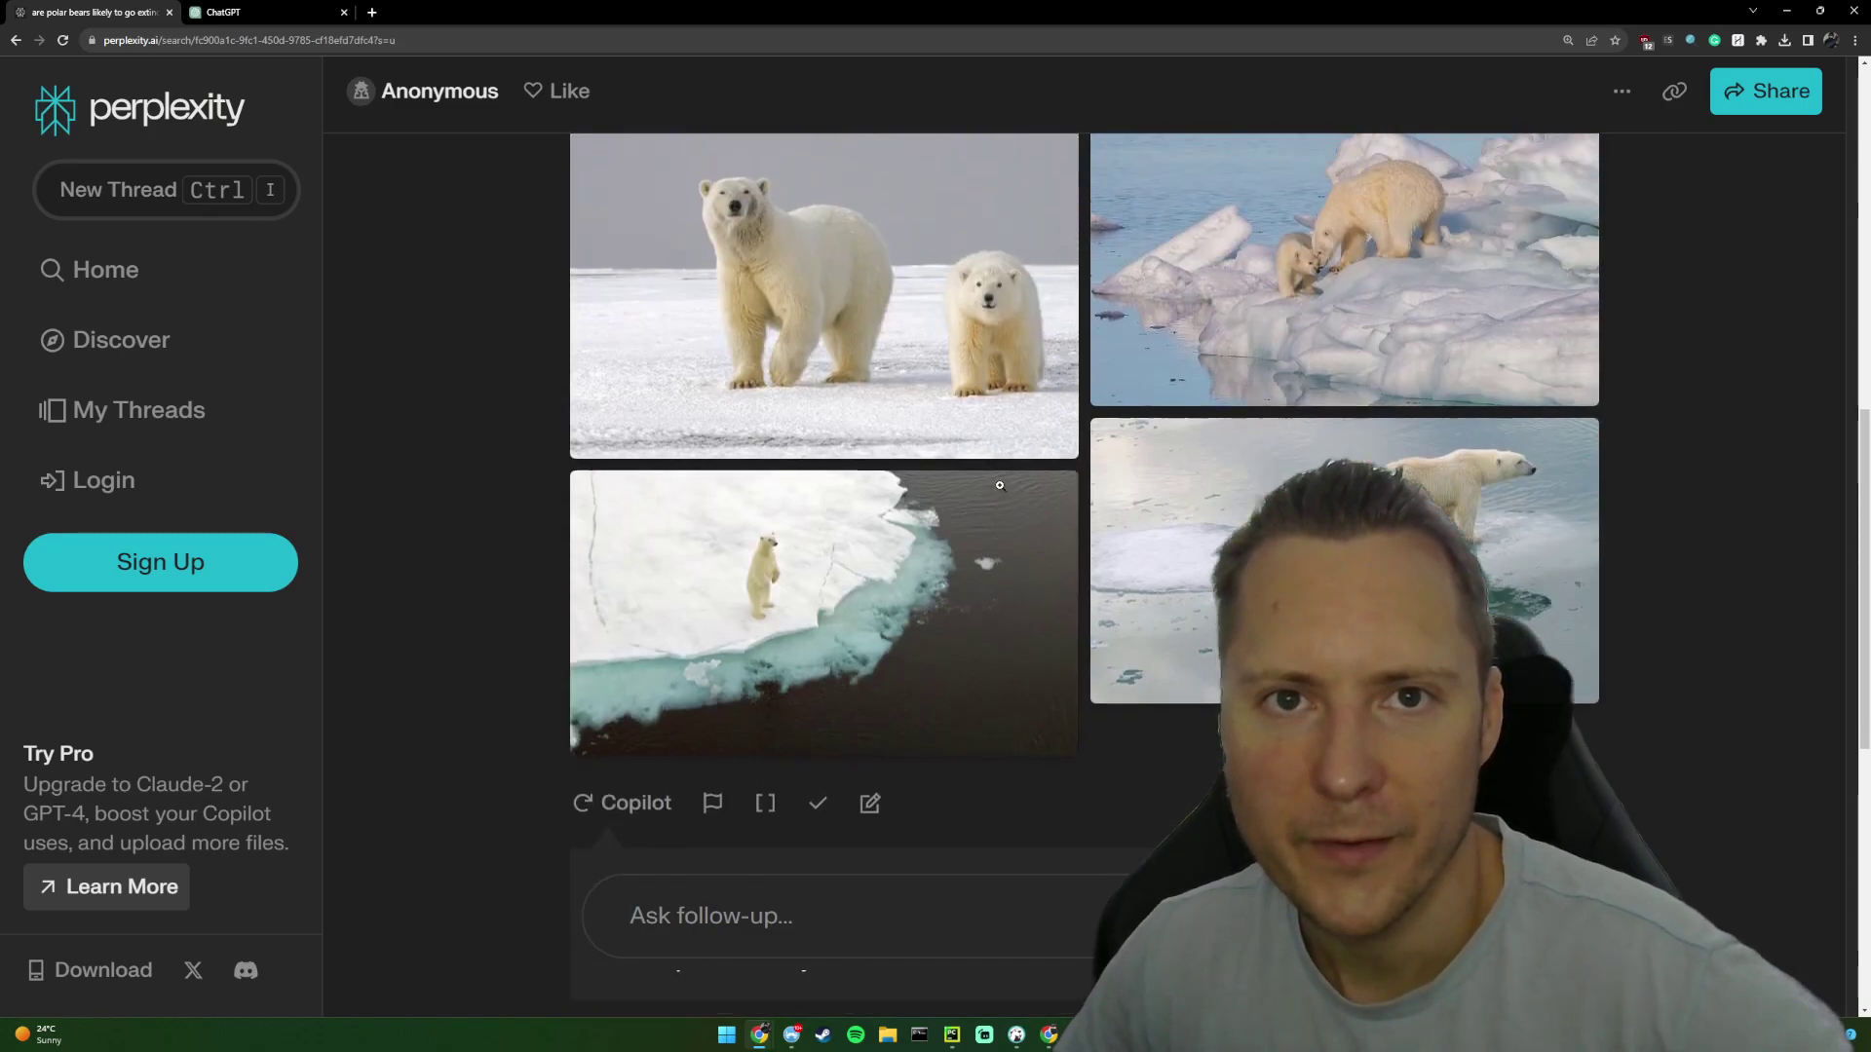
{"action": "scroll", "coordinate": [969, 476], "scroll_direction": "up", "scroll_amount": 1}
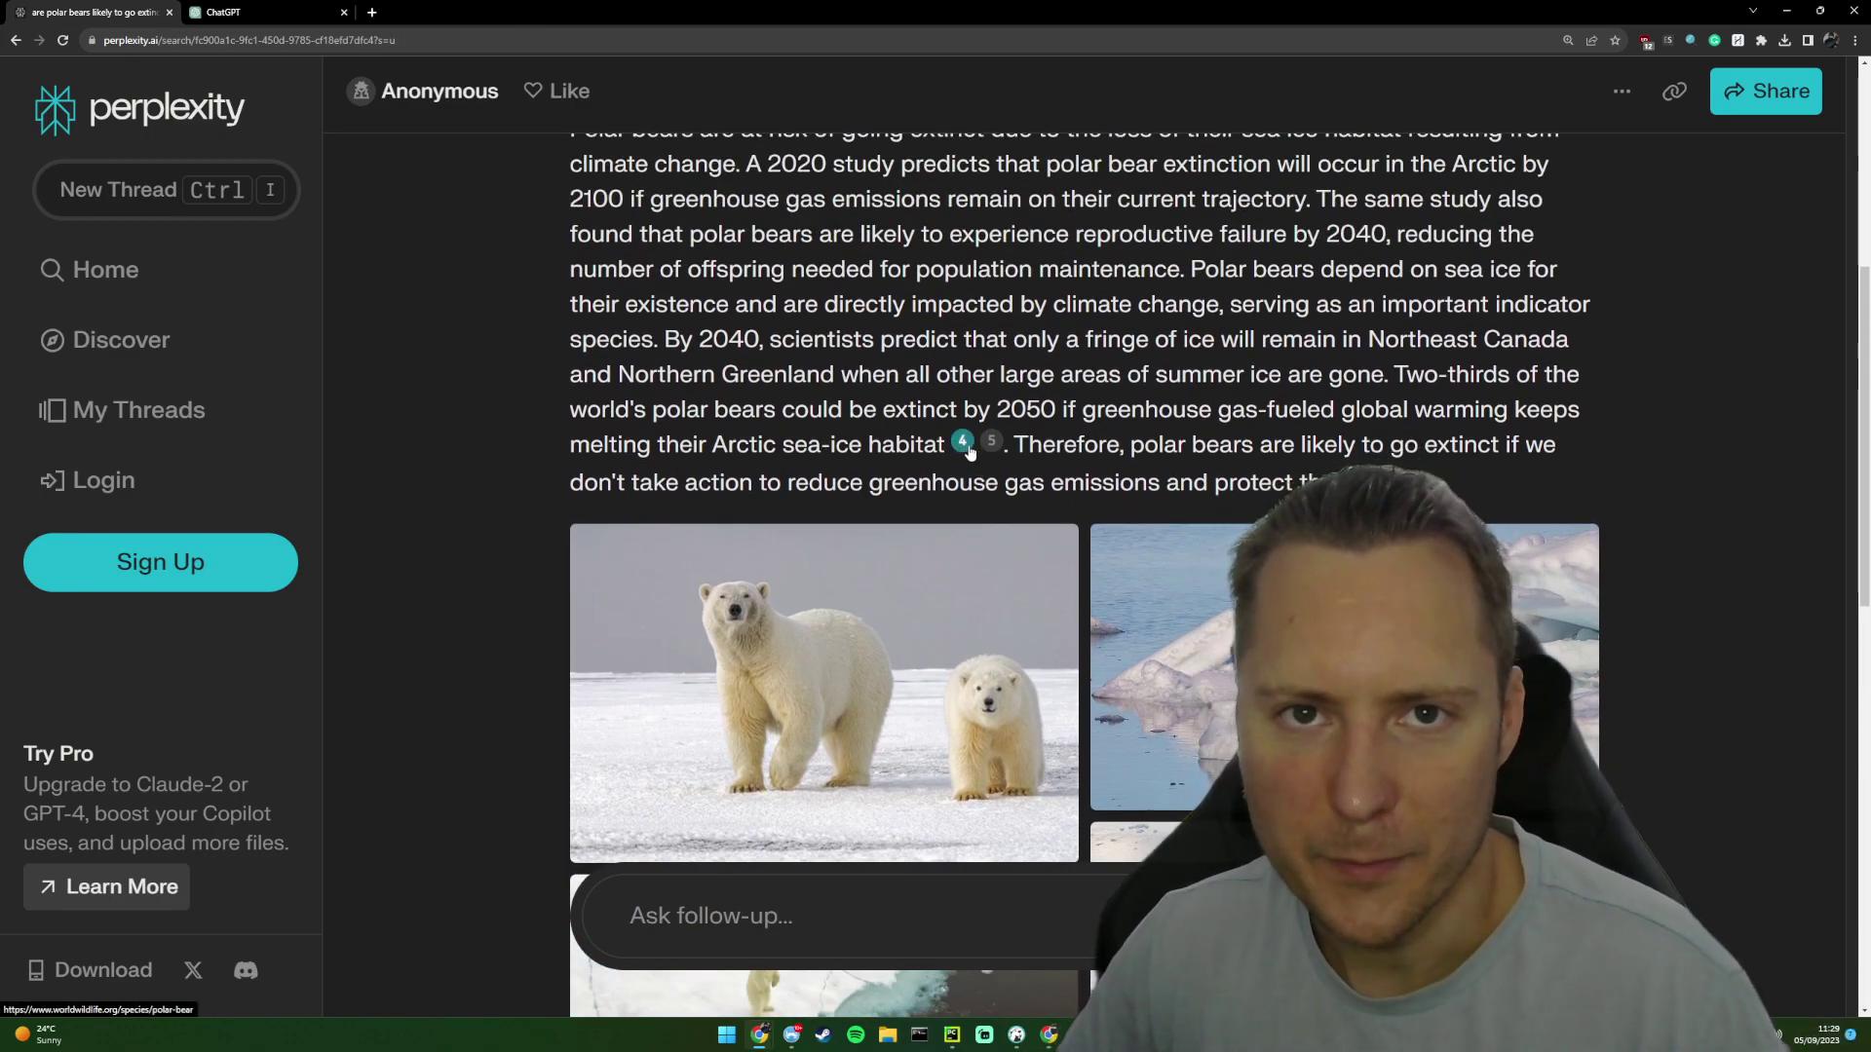
- Switch to Notepad, paste the copied answer with its citations, and examine the list of source links below the text
{"action": "key", "text": "alt+Tab"}
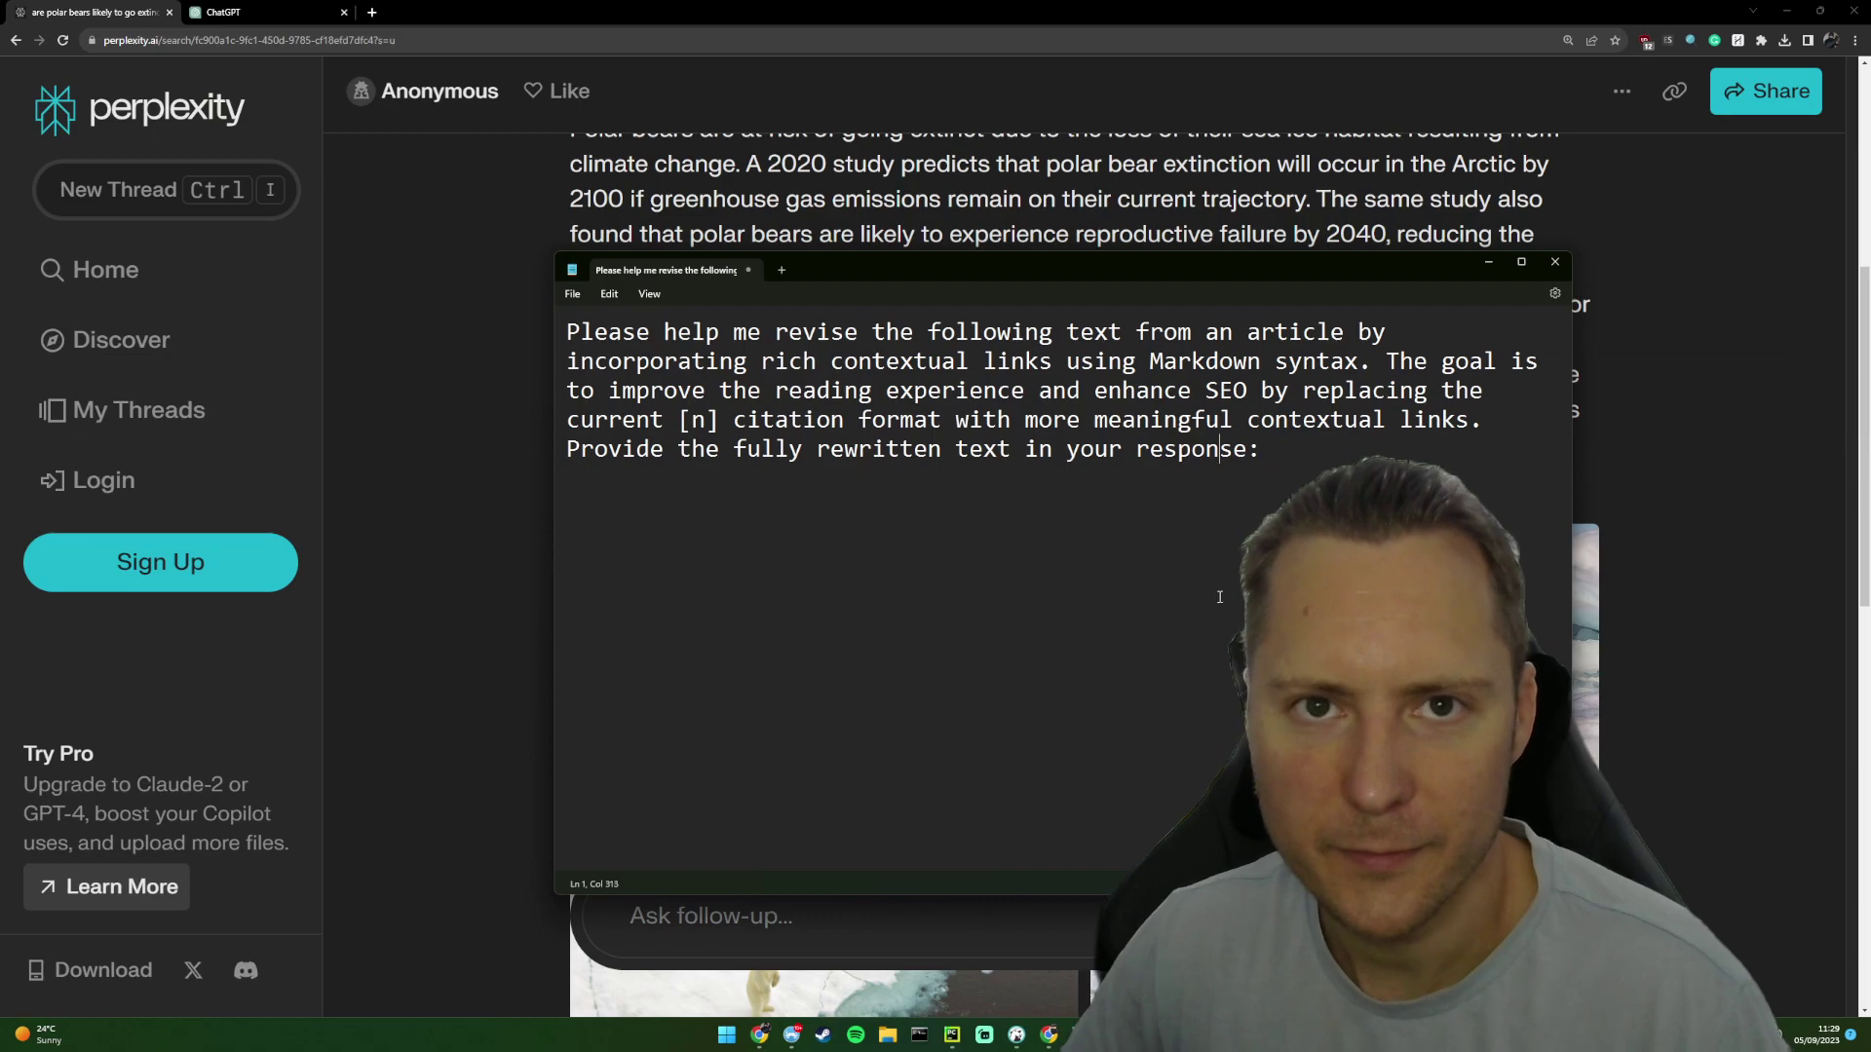
{"action": "key", "text": "alt+Tab"}
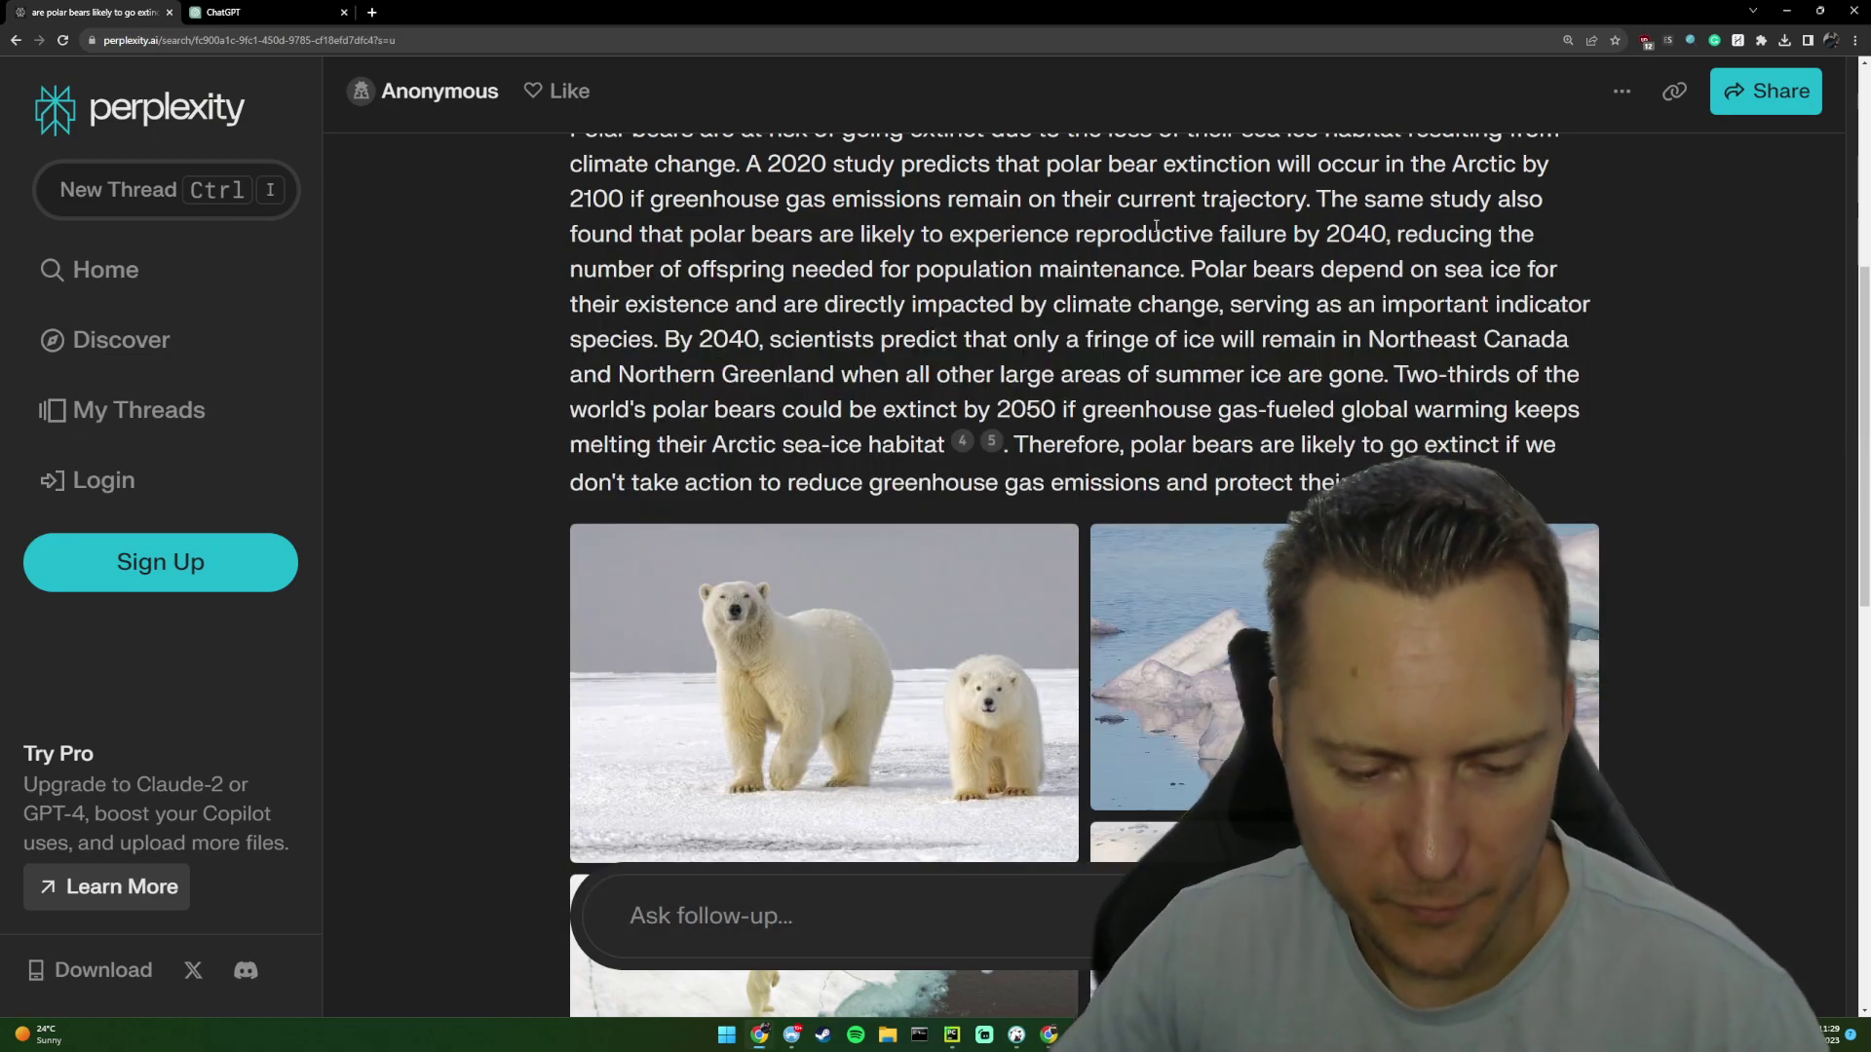
{"action": "key", "text": "alt+Tab"}
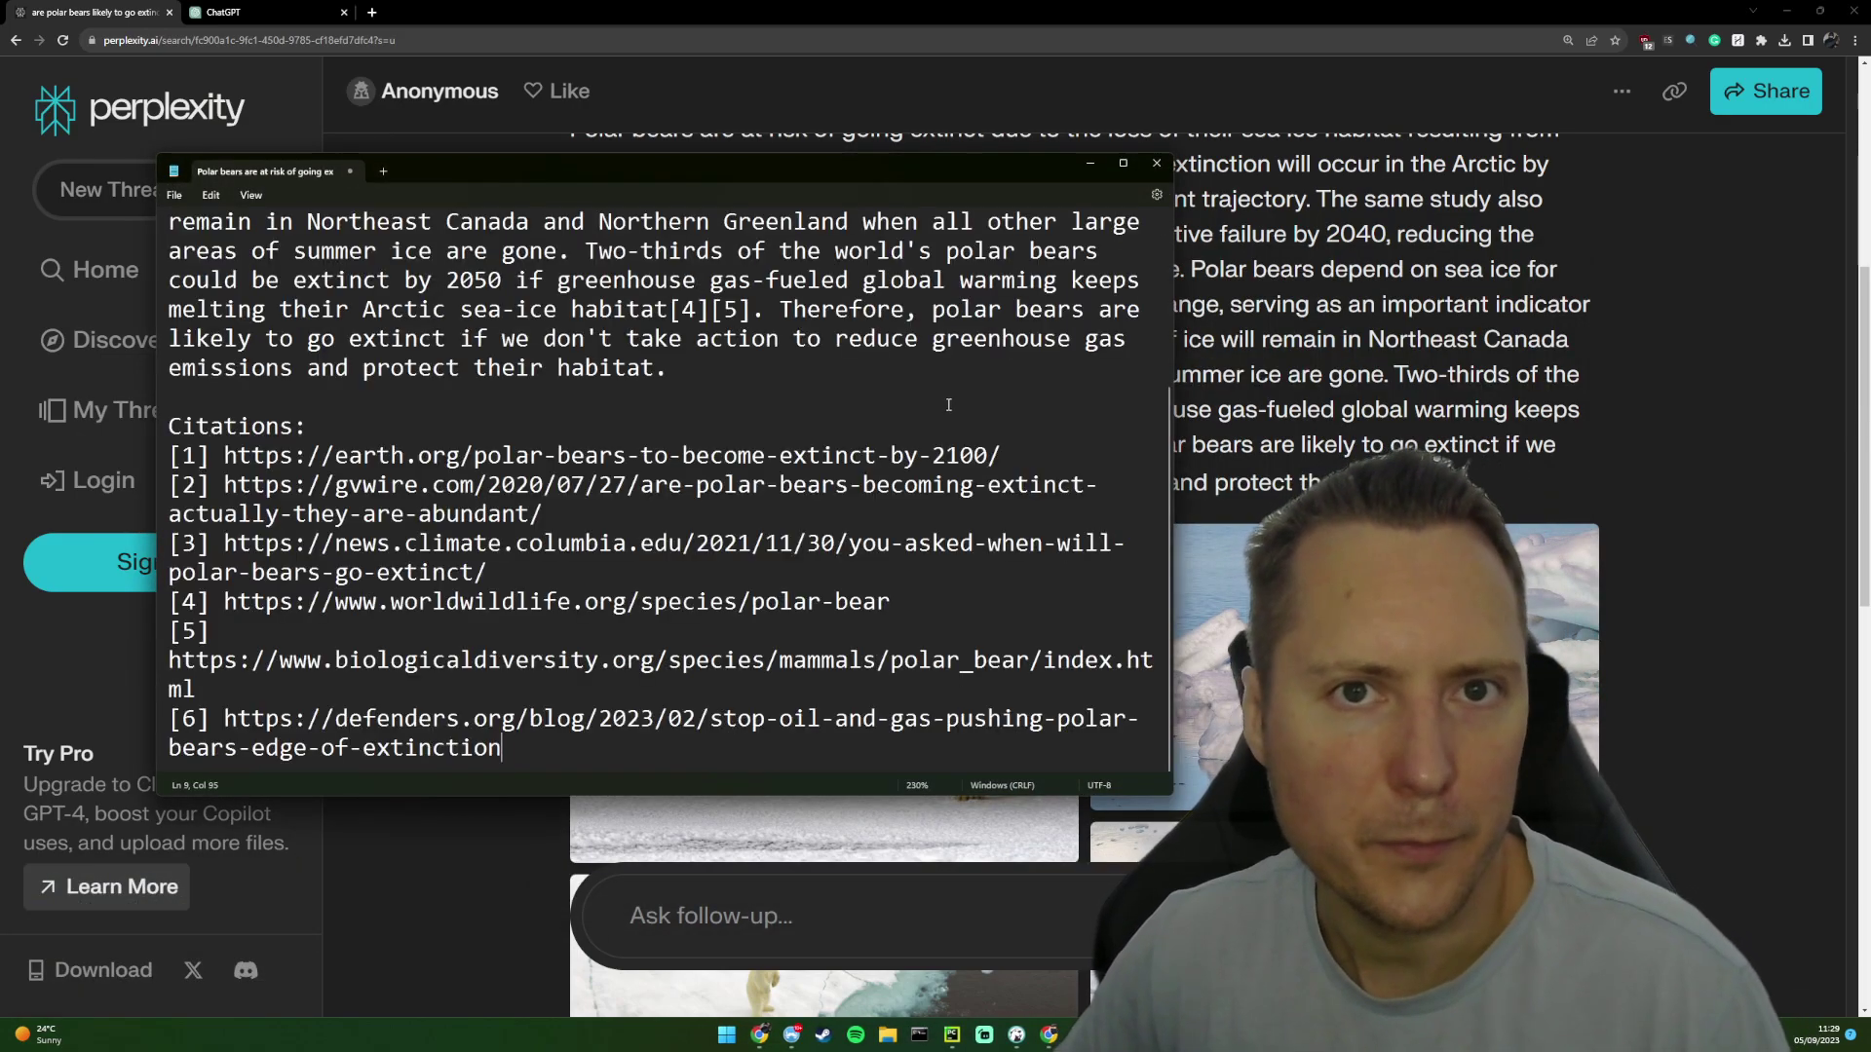
{"action": "scroll", "coordinate": [1002, 638], "scroll_direction": "down", "scroll_amount": 5, "text": "ctrl"}
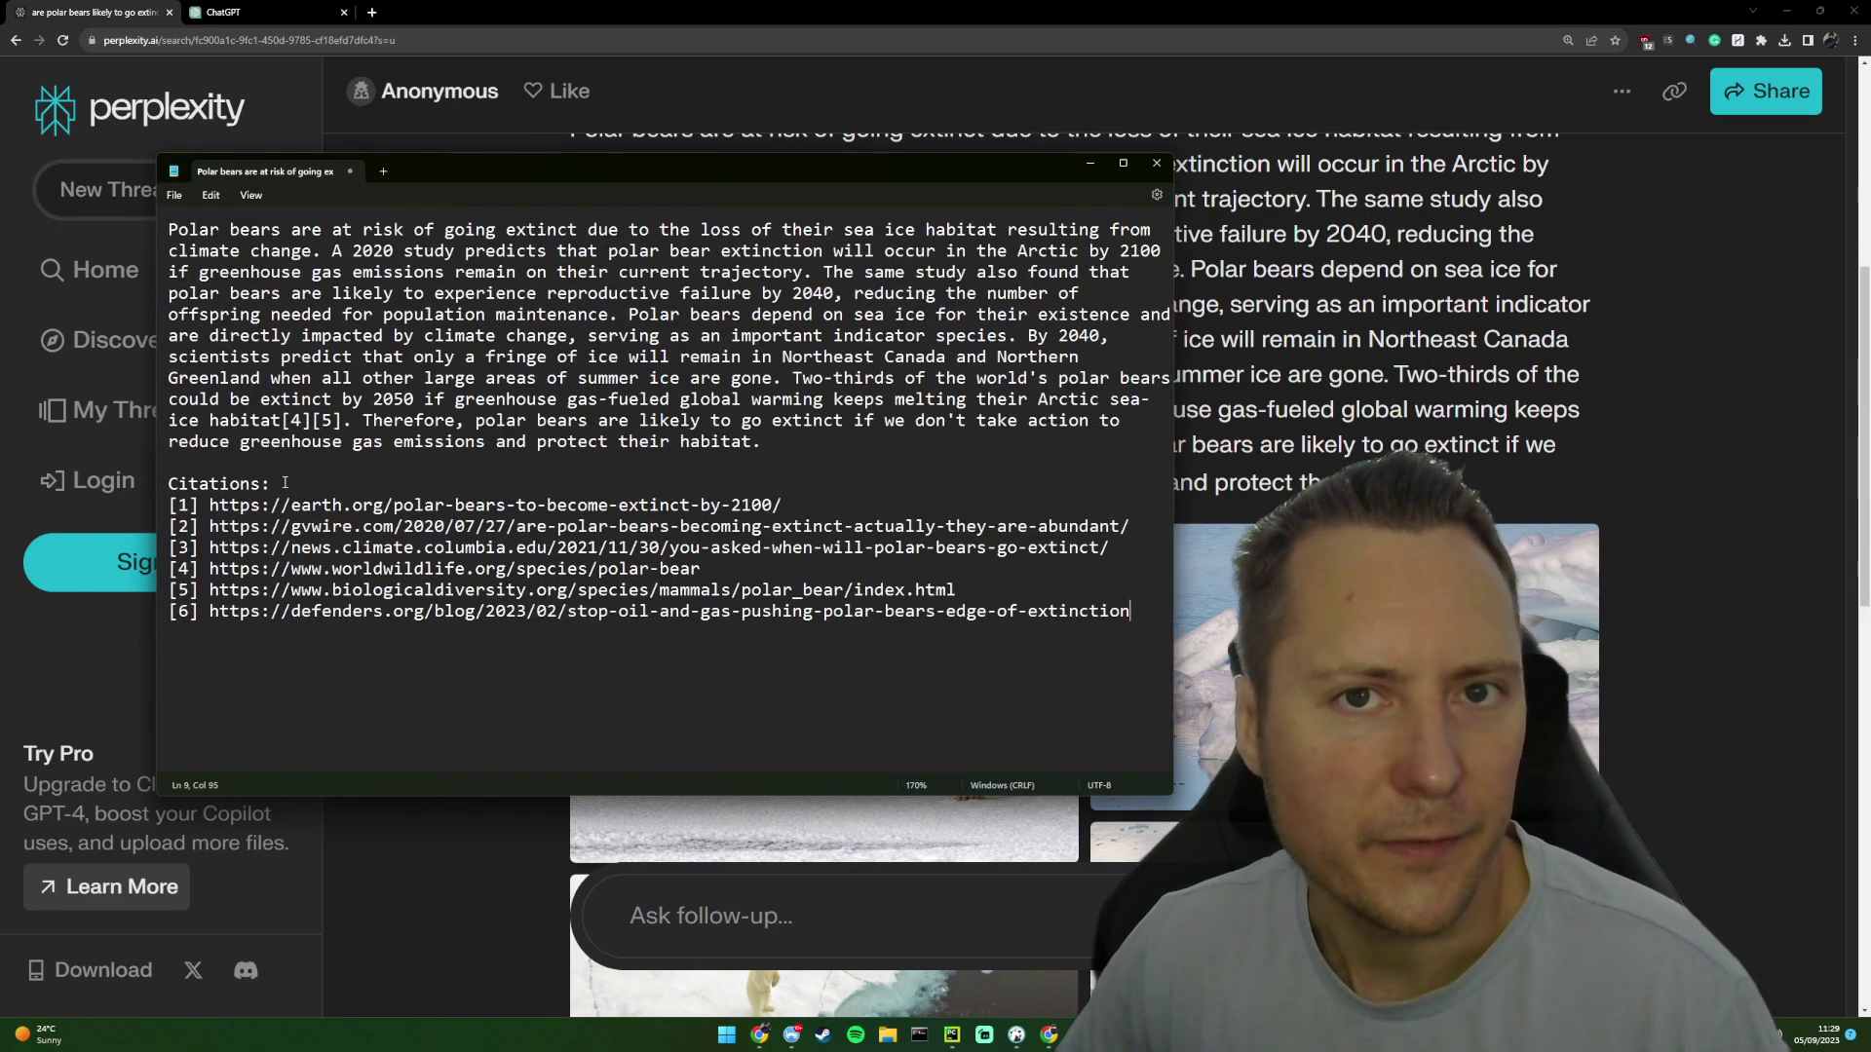
{"action": "left_click_drag", "start_coordinate": [163, 487], "coordinate": [1135, 612]}
{"action": "left_click", "coordinate": [1135, 612]}
{"action": "left_click_drag", "start_coordinate": [759, 172], "coordinate": [1147, 301]}
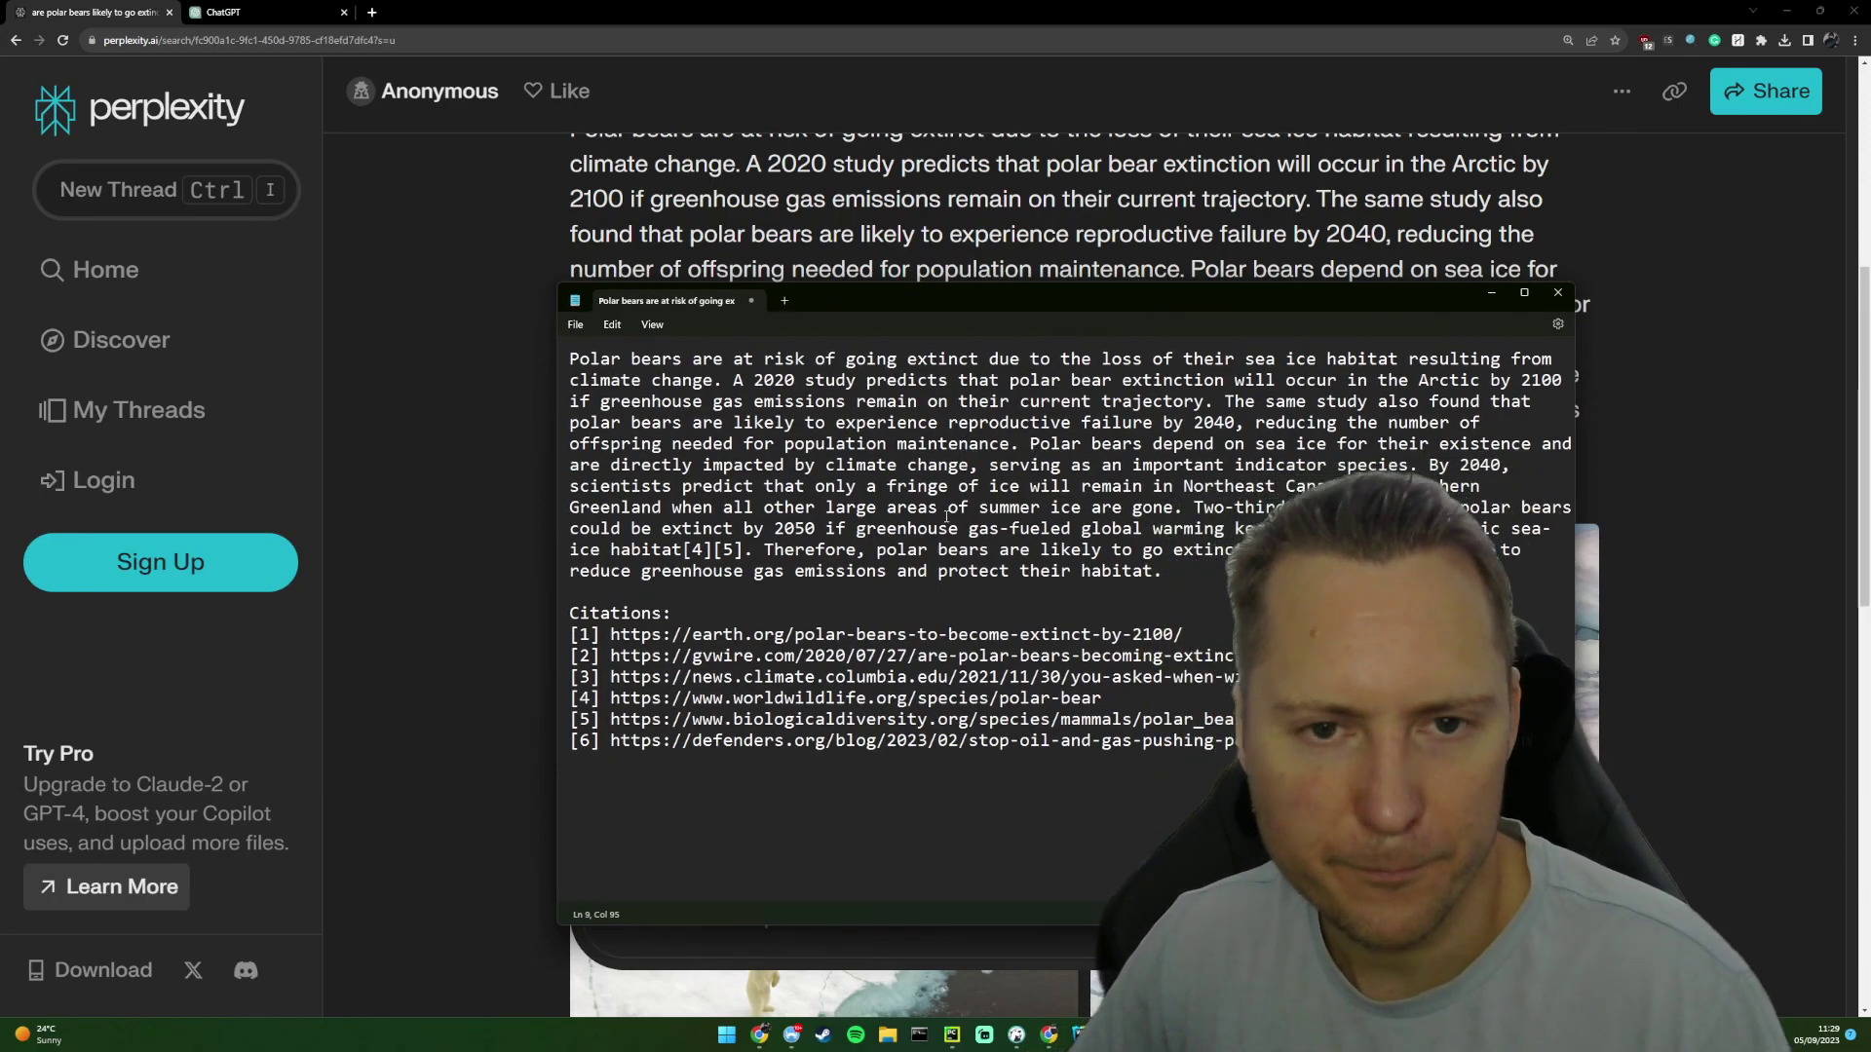
{"action": "key", "text": "alt+Tab"}
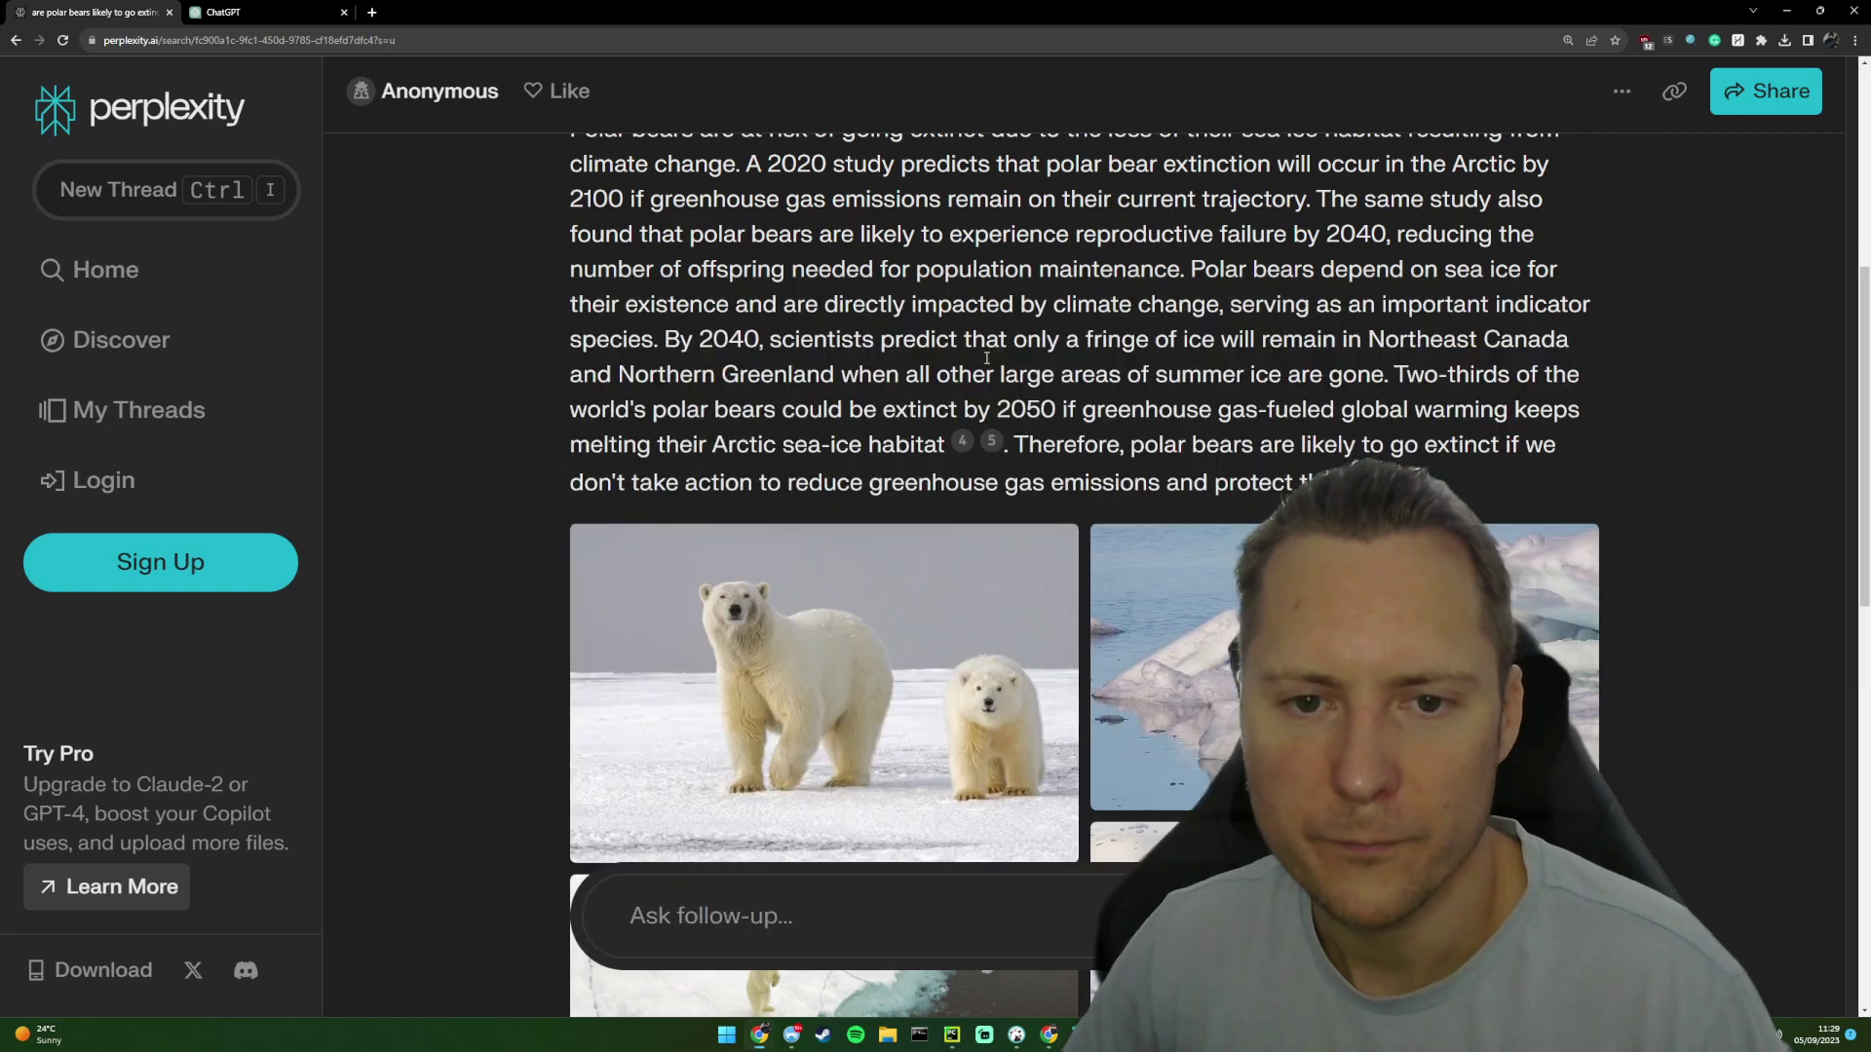
{"action": "scroll", "coordinate": [973, 581], "scroll_direction": "down", "scroll_amount": 10}
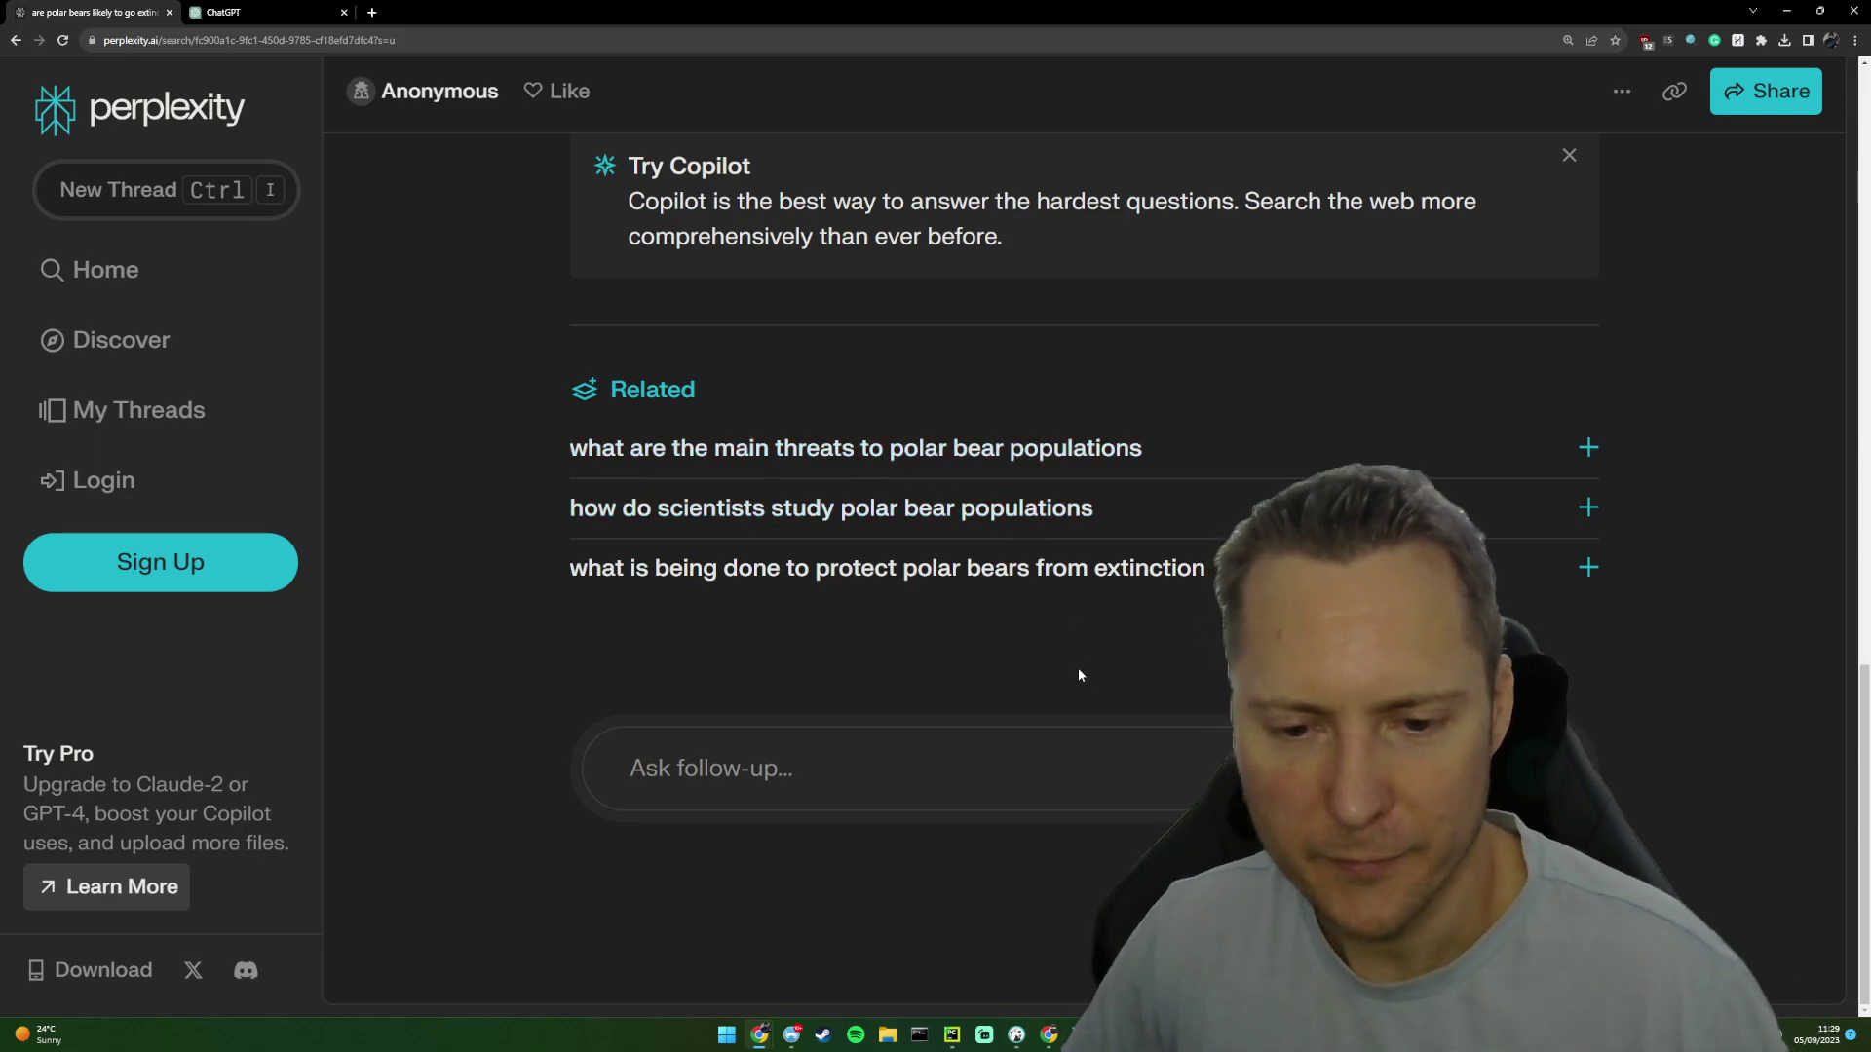
{"action": "left_click", "coordinate": [372, 13]}
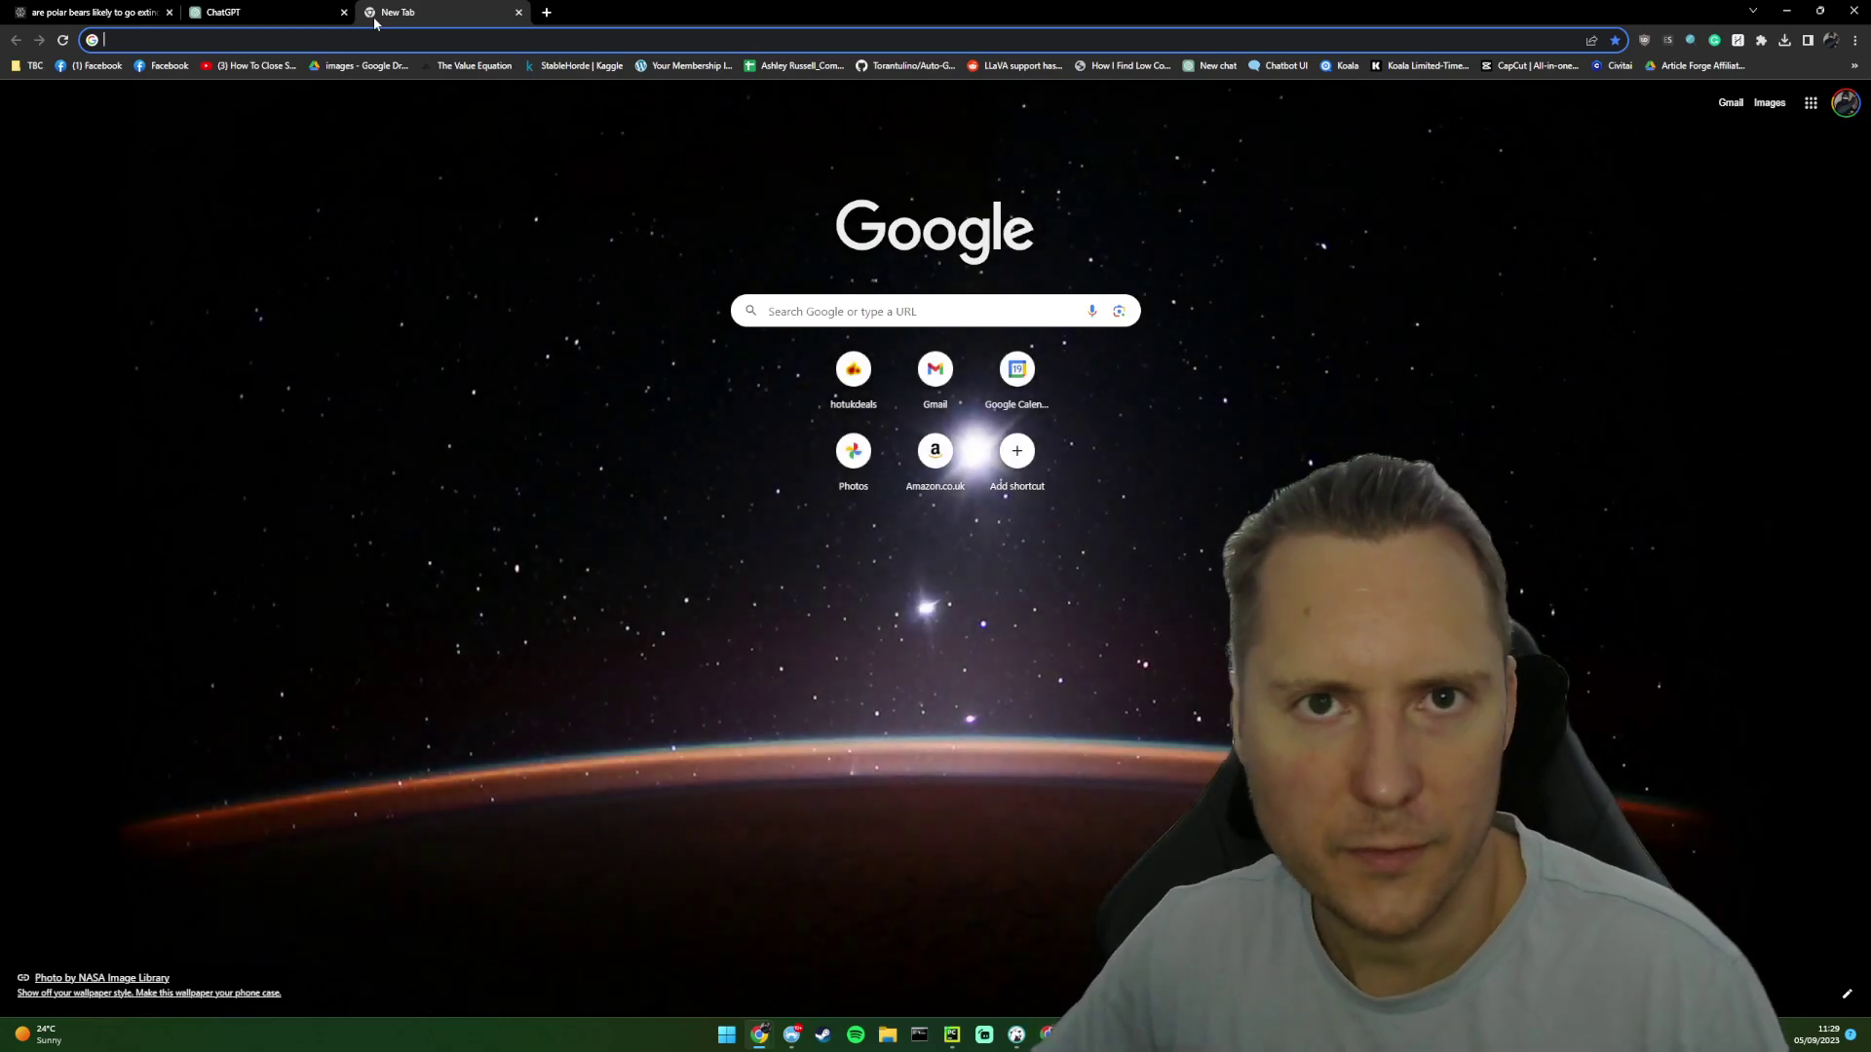
{"action": "key", "text": "ctrl+w"}
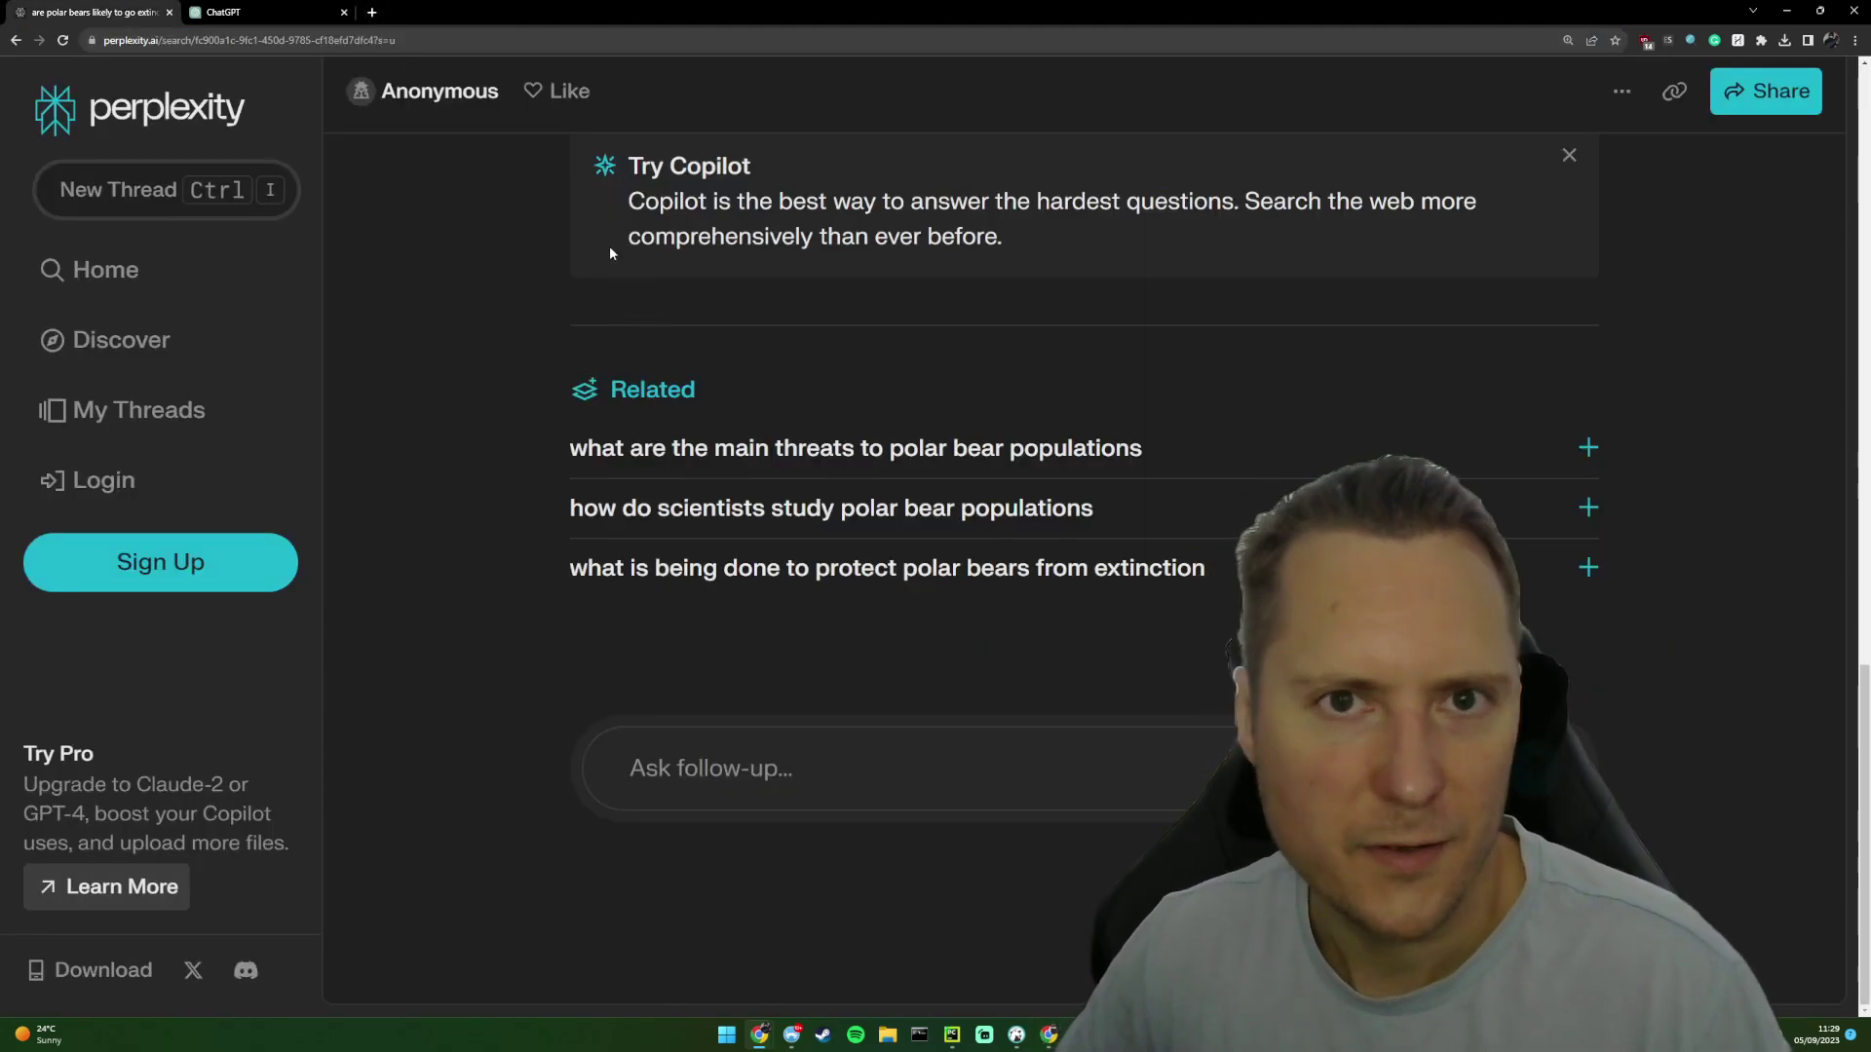
- Open the WordPress admin at articlefiesta.com/blog/wp-admin in a new browser tab and start a new post
{"action": "key", "text": "ctrl+t"}
{"action": "type", "text": "articlefiesta.com"}
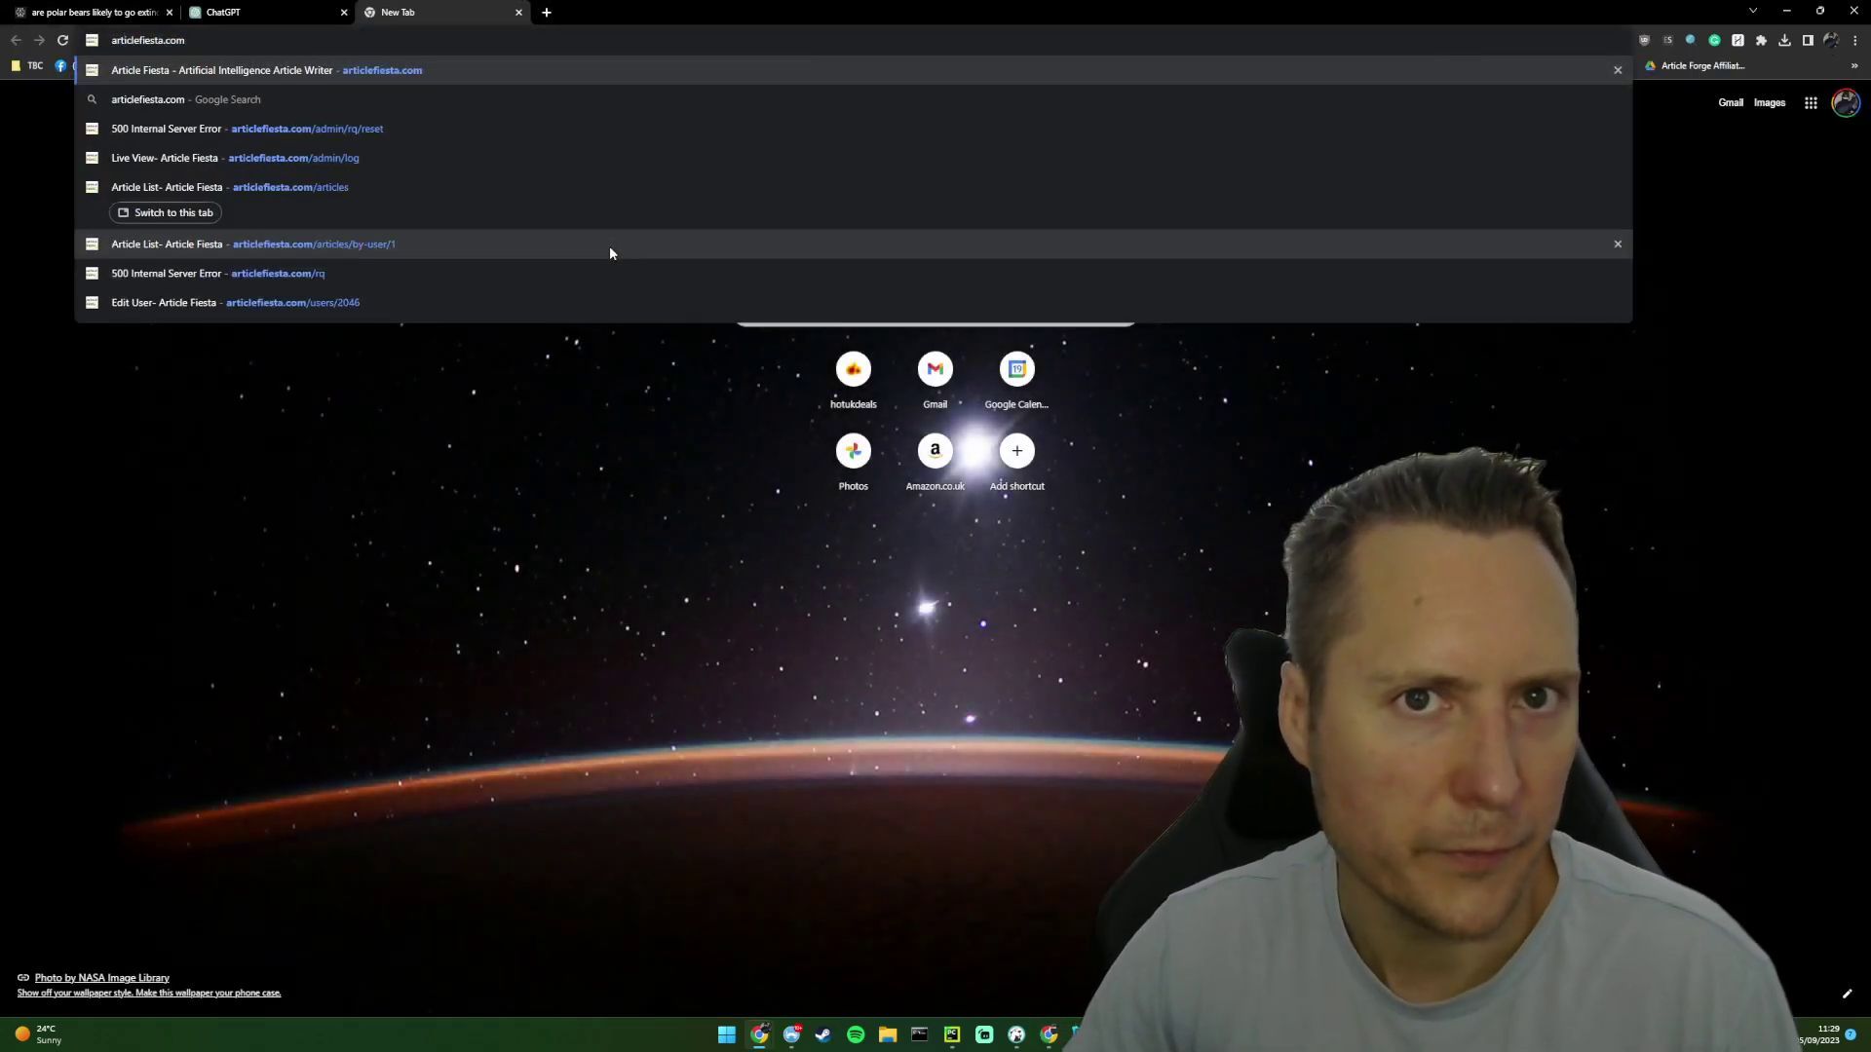
{"action": "key", "text": "Down"}
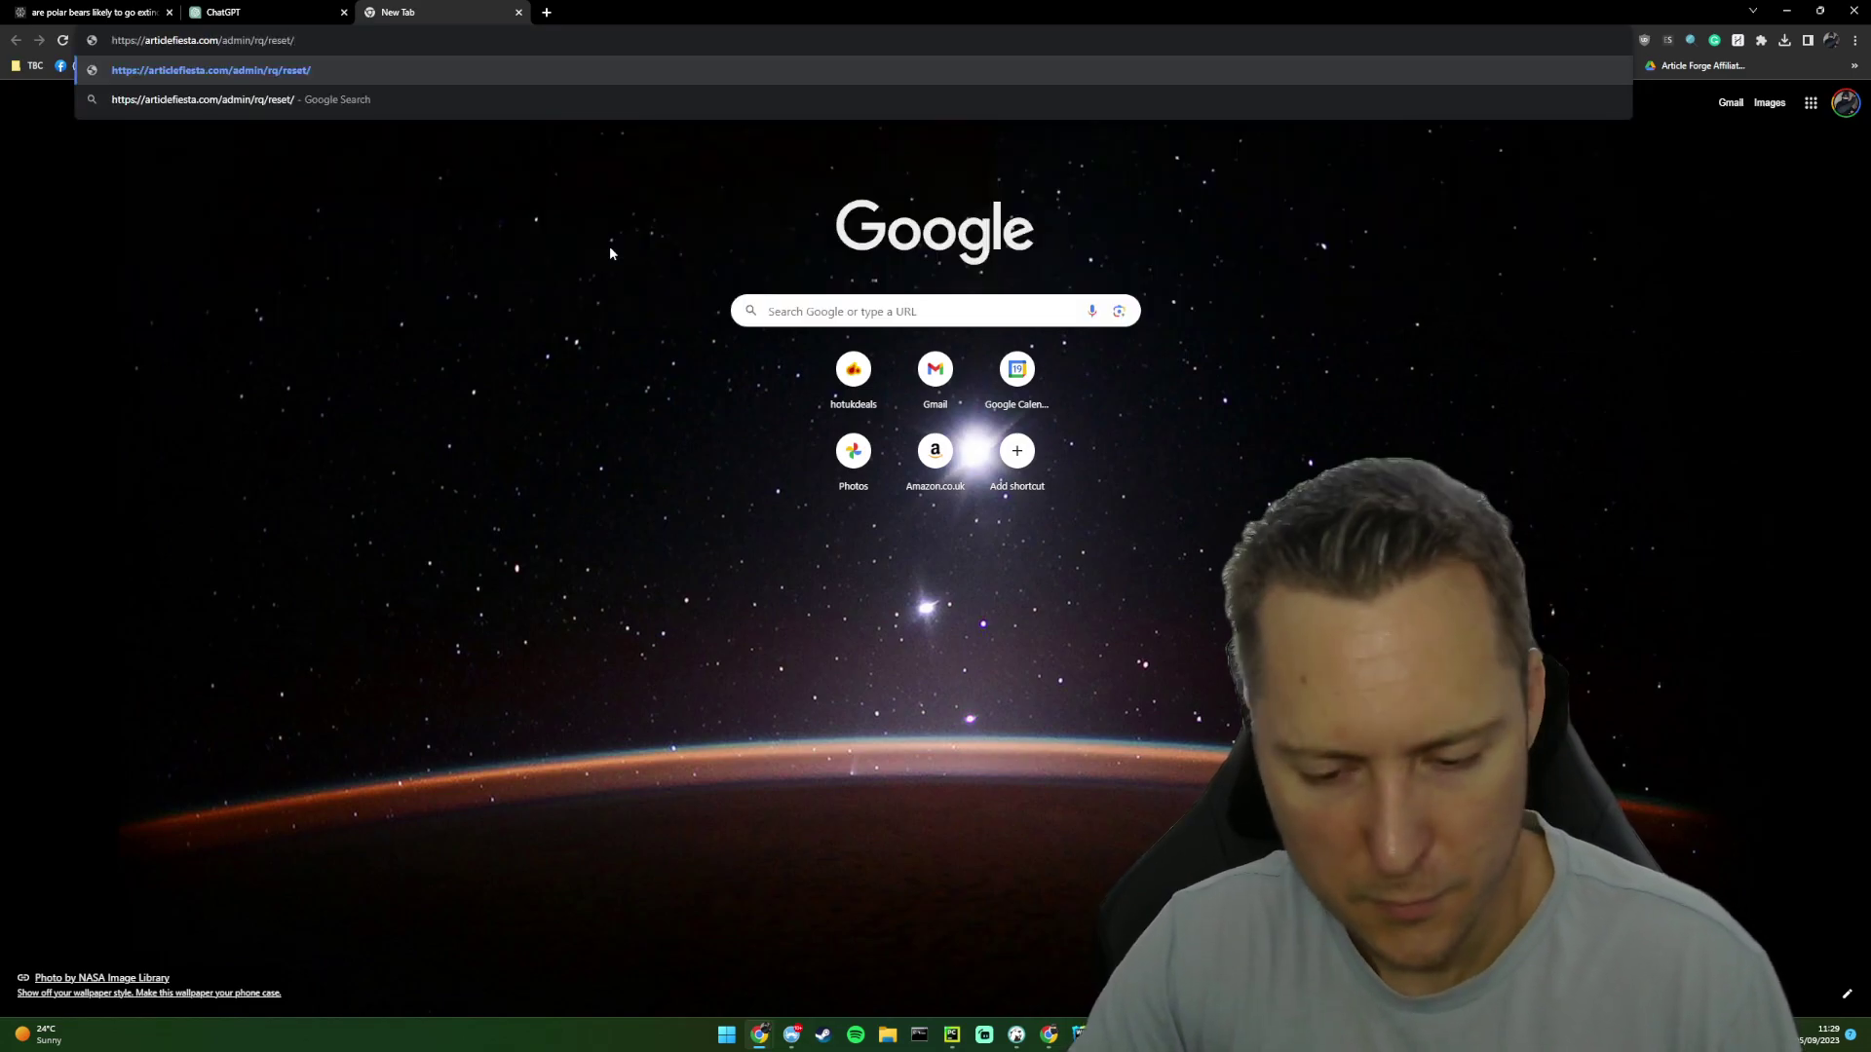
{"action": "key", "text": "BackSpace"}
{"action": "key", "text": "BackSpace"}
{"action": "key", "text": "BackSpace"}
{"action": "key", "text": "BackSpace"}
{"action": "key", "text": "BackSpace"}
{"action": "key", "text": "BackSpace"}
{"action": "key", "text": "BackSpace"}
{"action": "key", "text": "BackSpace"}
{"action": "key", "text": "BackSpace"}
{"action": "key", "text": "BackSpace"}
{"action": "key", "text": "BackSpace"}
{"action": "key", "text": "BackSpace"}
{"action": "key", "text": "BackSpace"}
{"action": "key", "text": "BackSpace"}
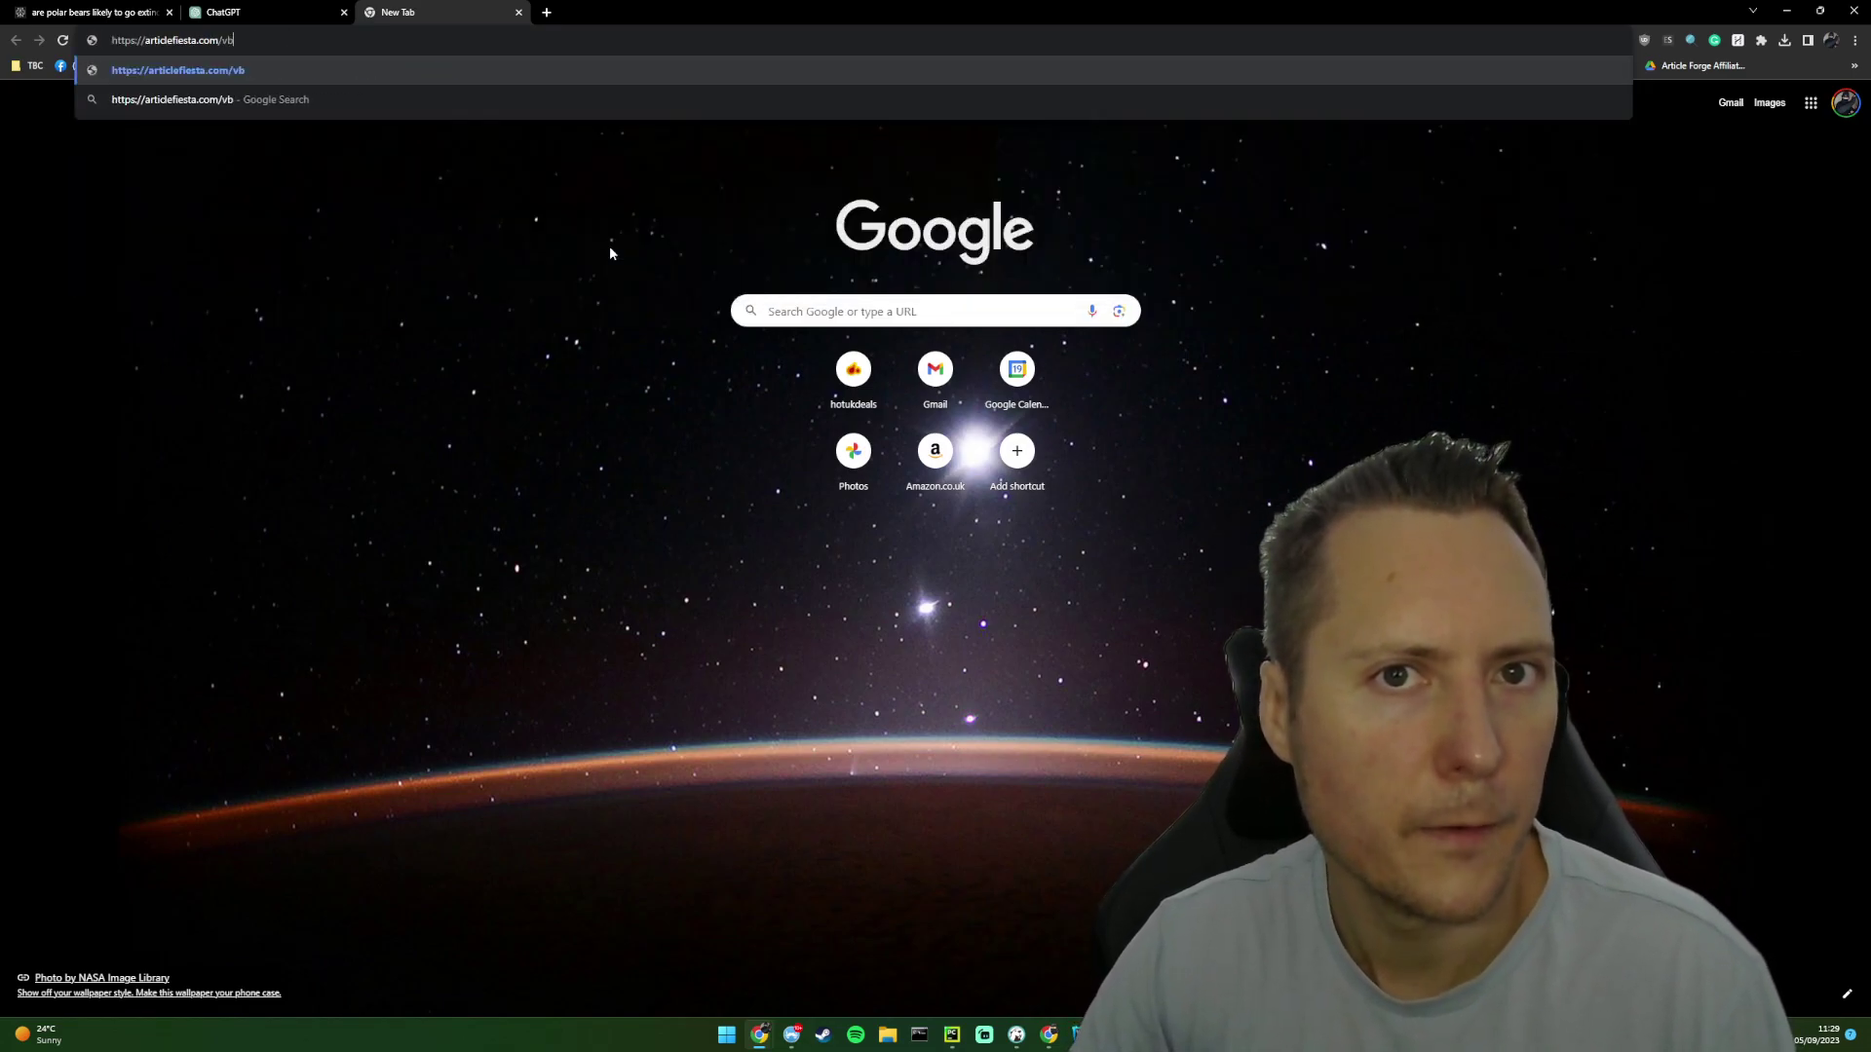
{"action": "type", "text": "b"}
{"action": "key", "text": "Return"}
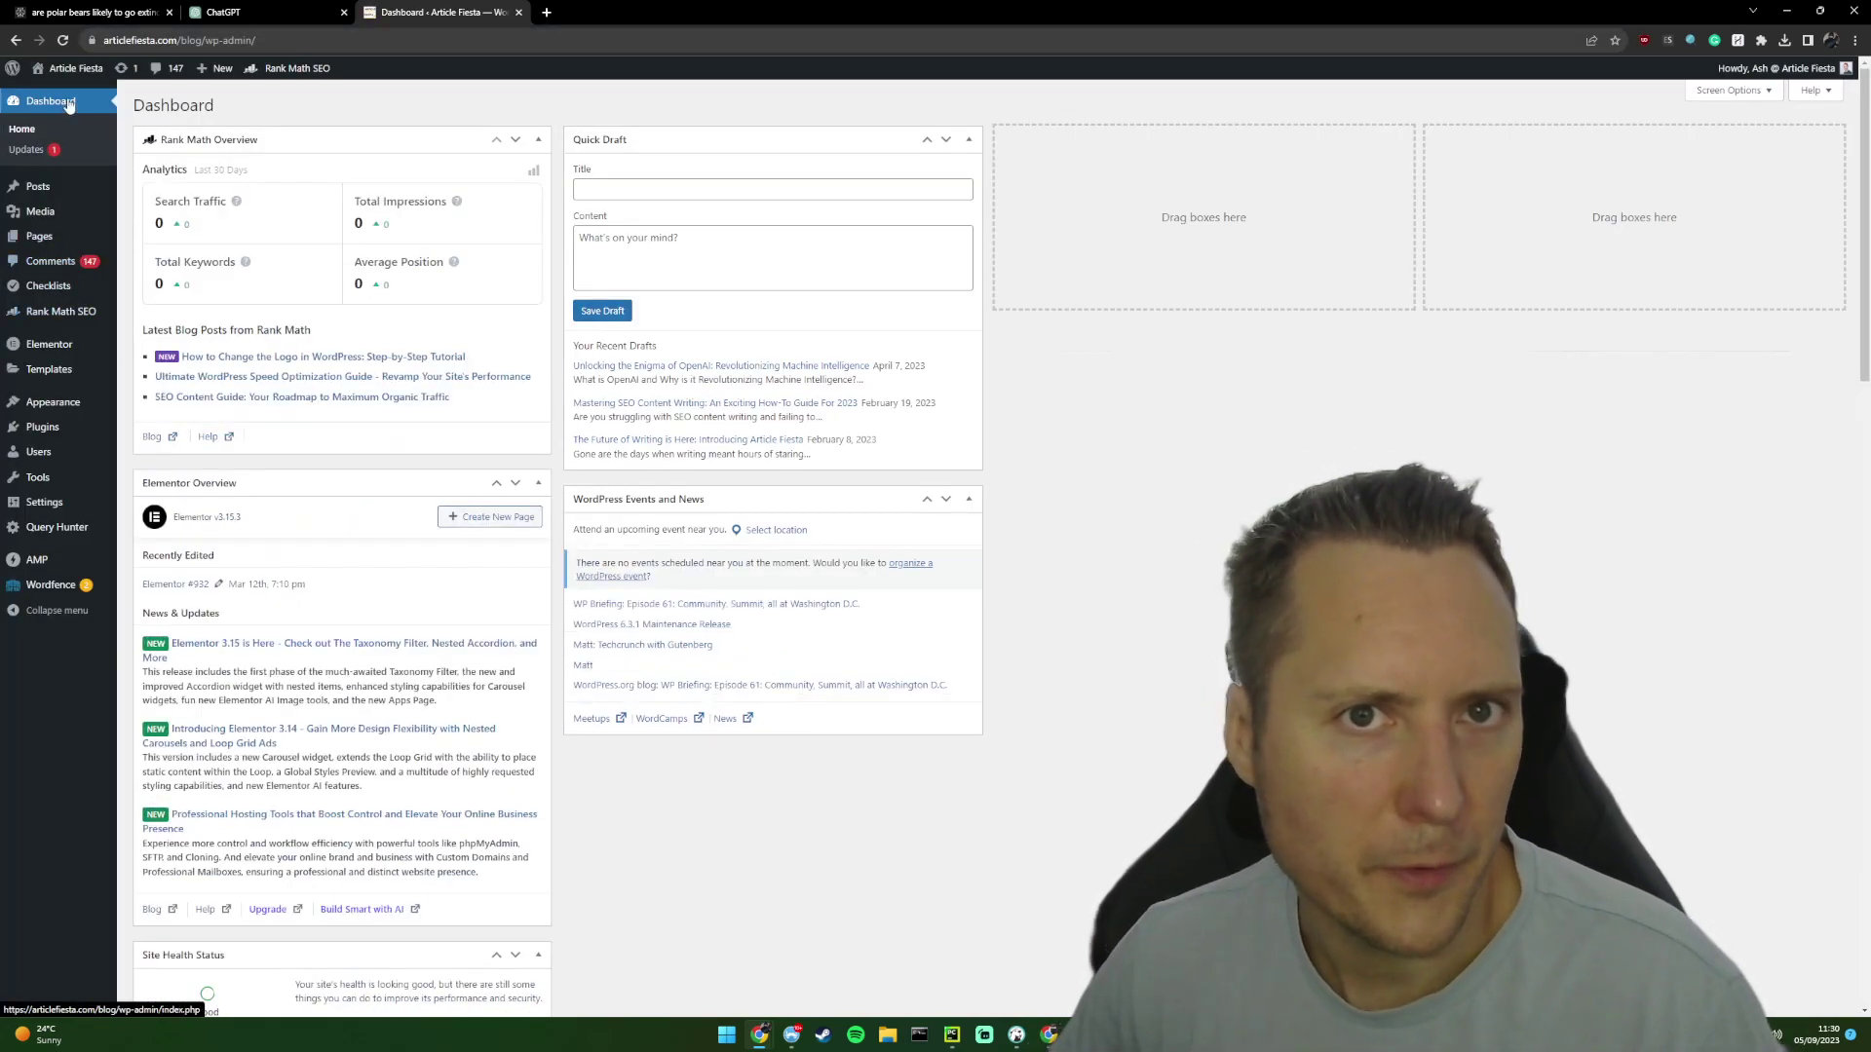
{"action": "mouse_move", "coordinate": [39, 187]}
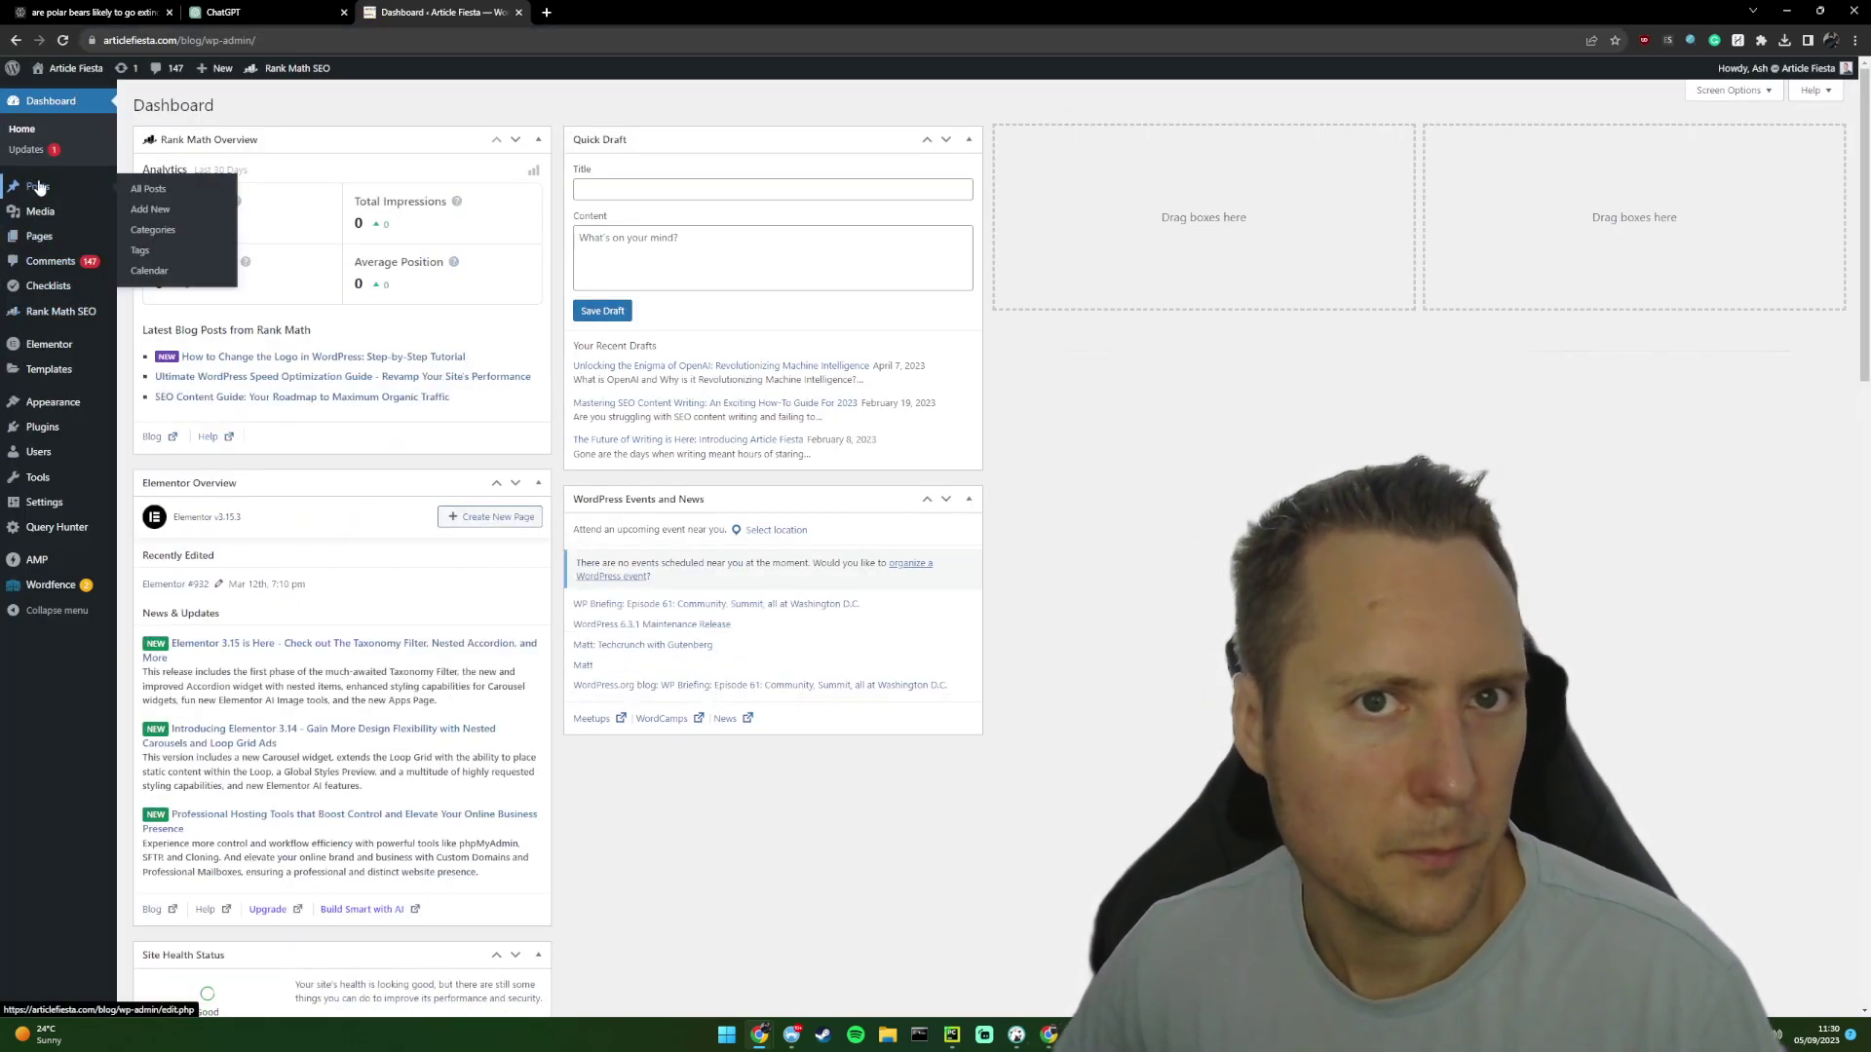
{"action": "left_click", "coordinate": [170, 214]}
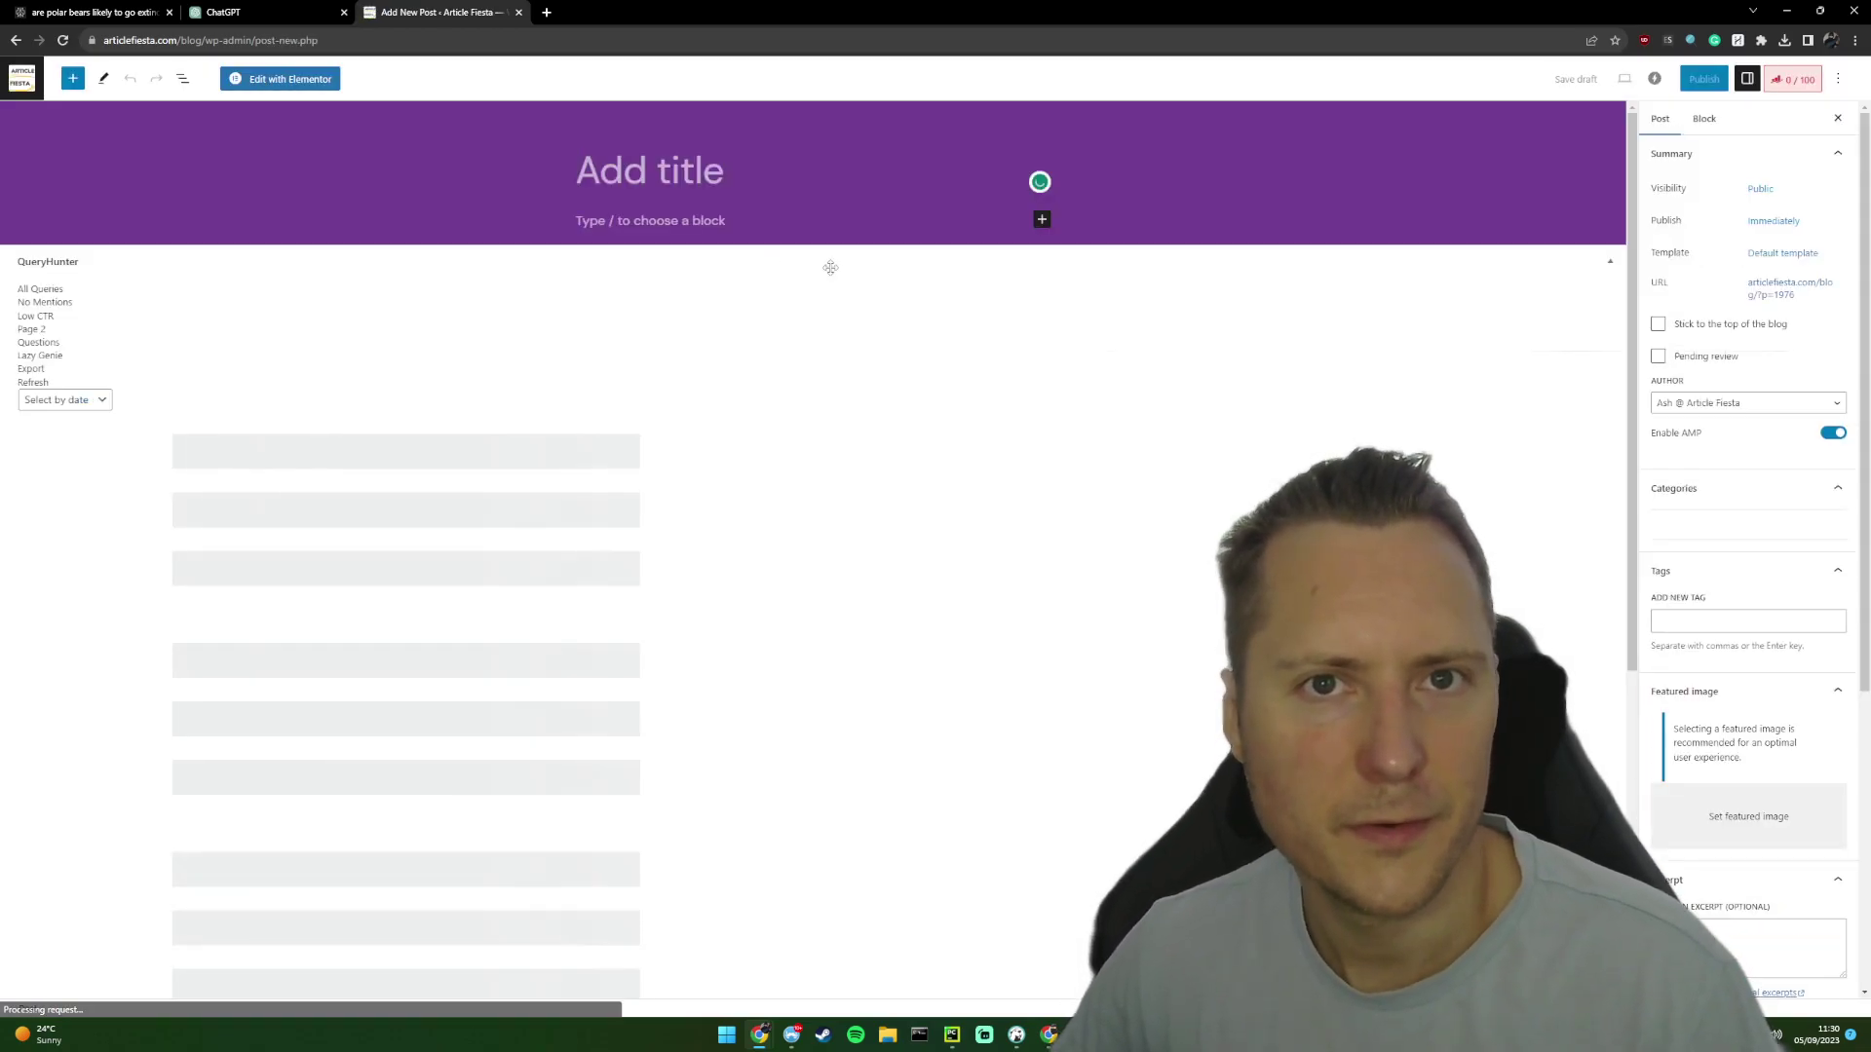
- Switch back to Perplexity and ask "what is the main use cases of AI for content writing with wordpress#" in a new thread
{"action": "left_click", "coordinate": [94, 11]}
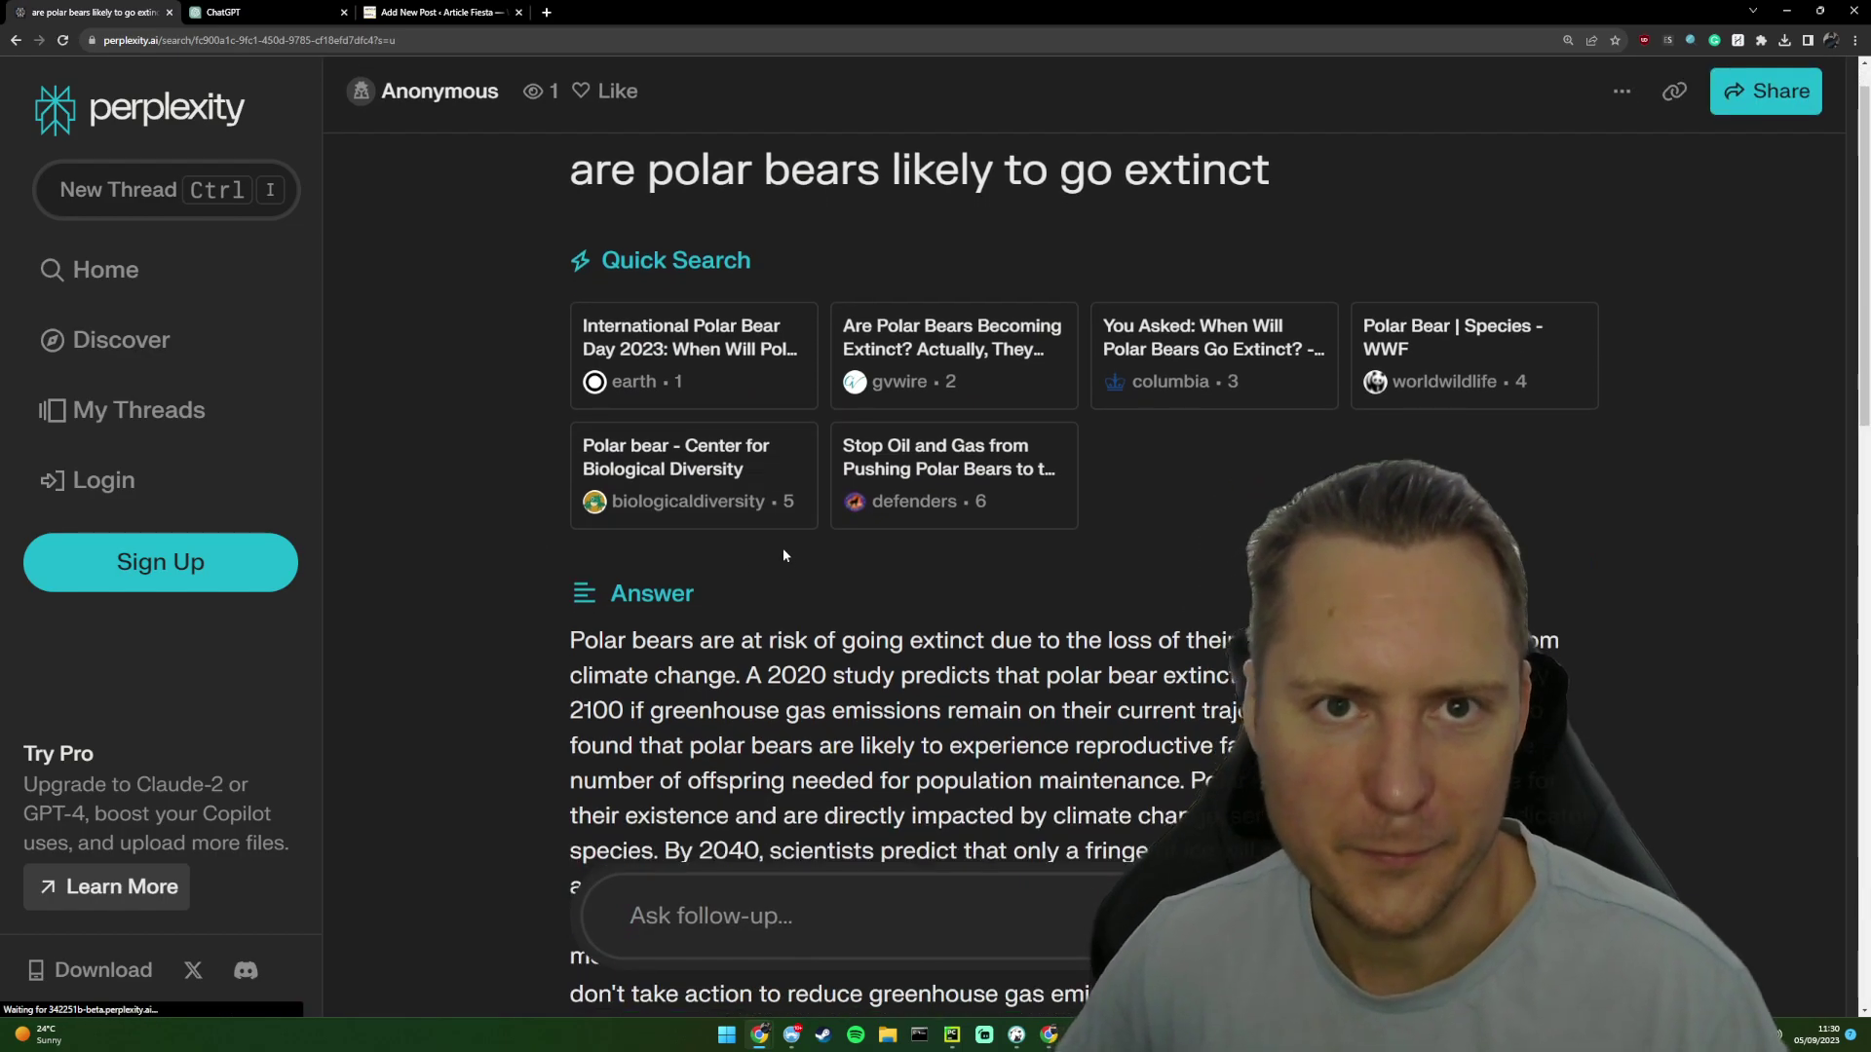
{"action": "key", "text": "ctrl+i"}
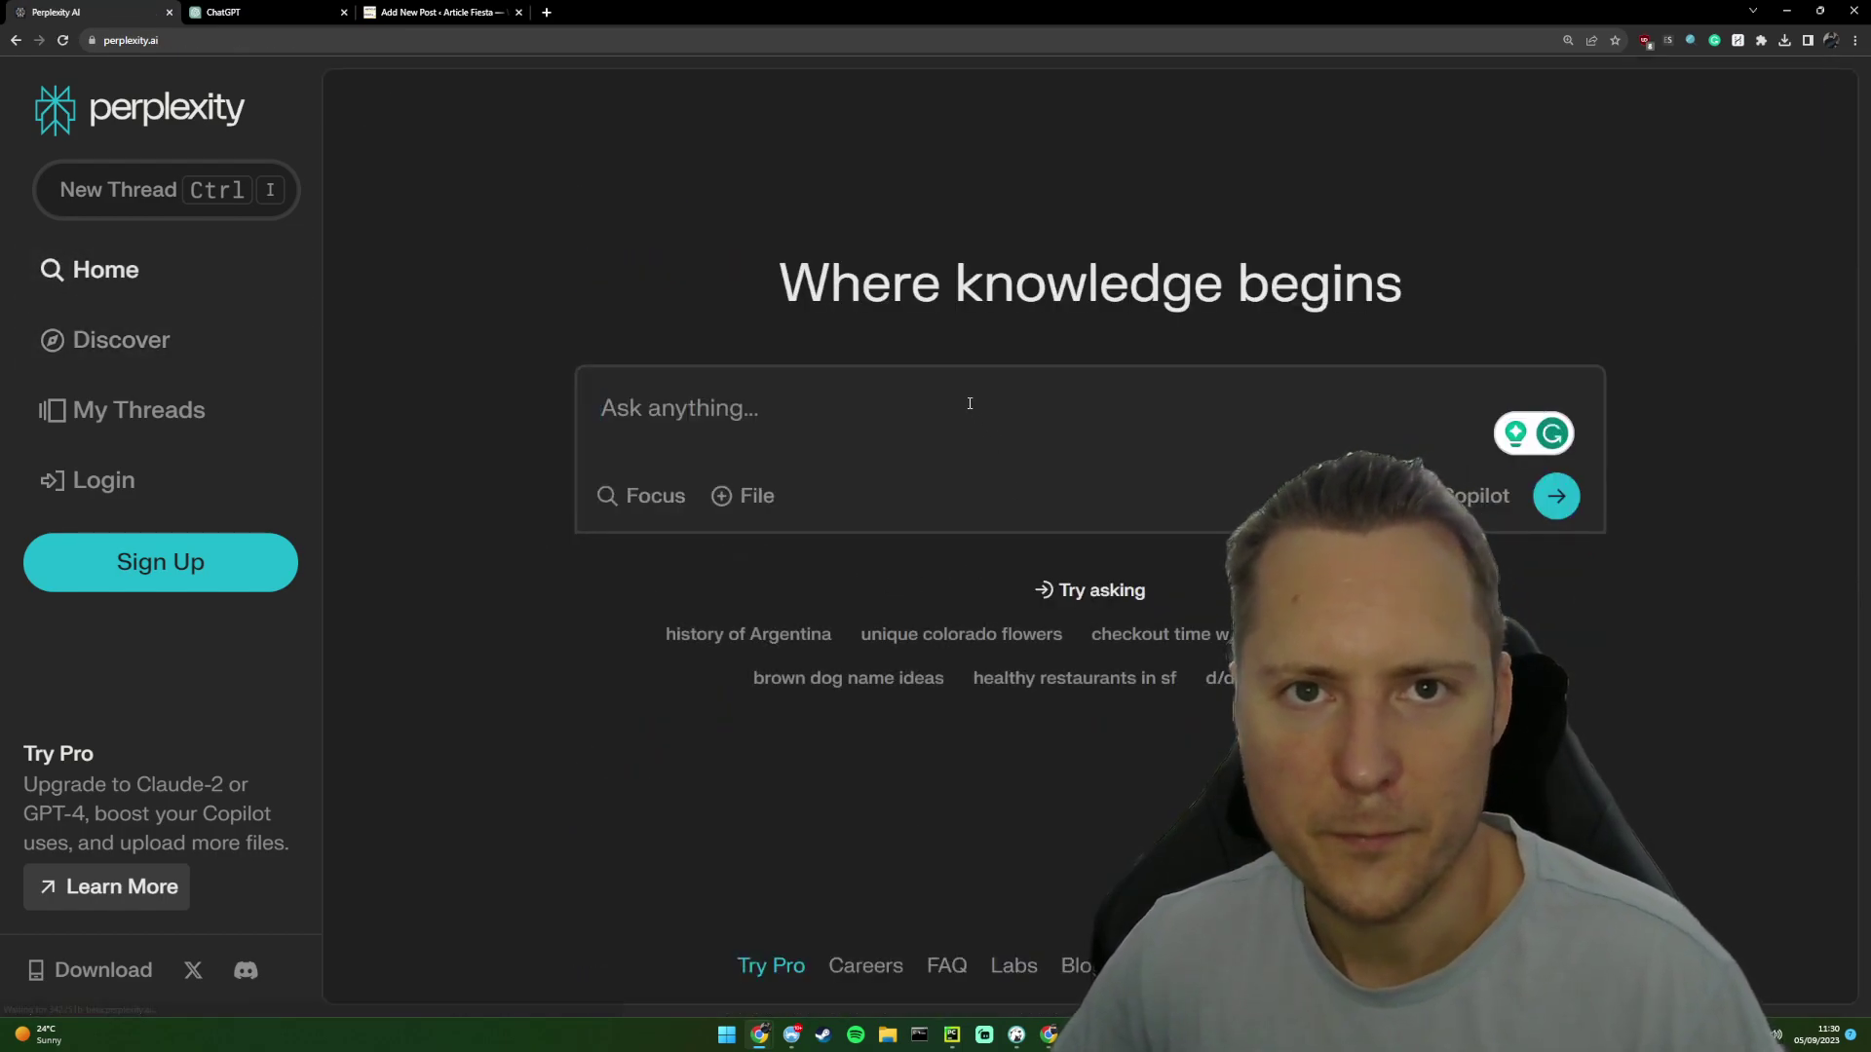
{"action": "left_click", "coordinate": [970, 403]}
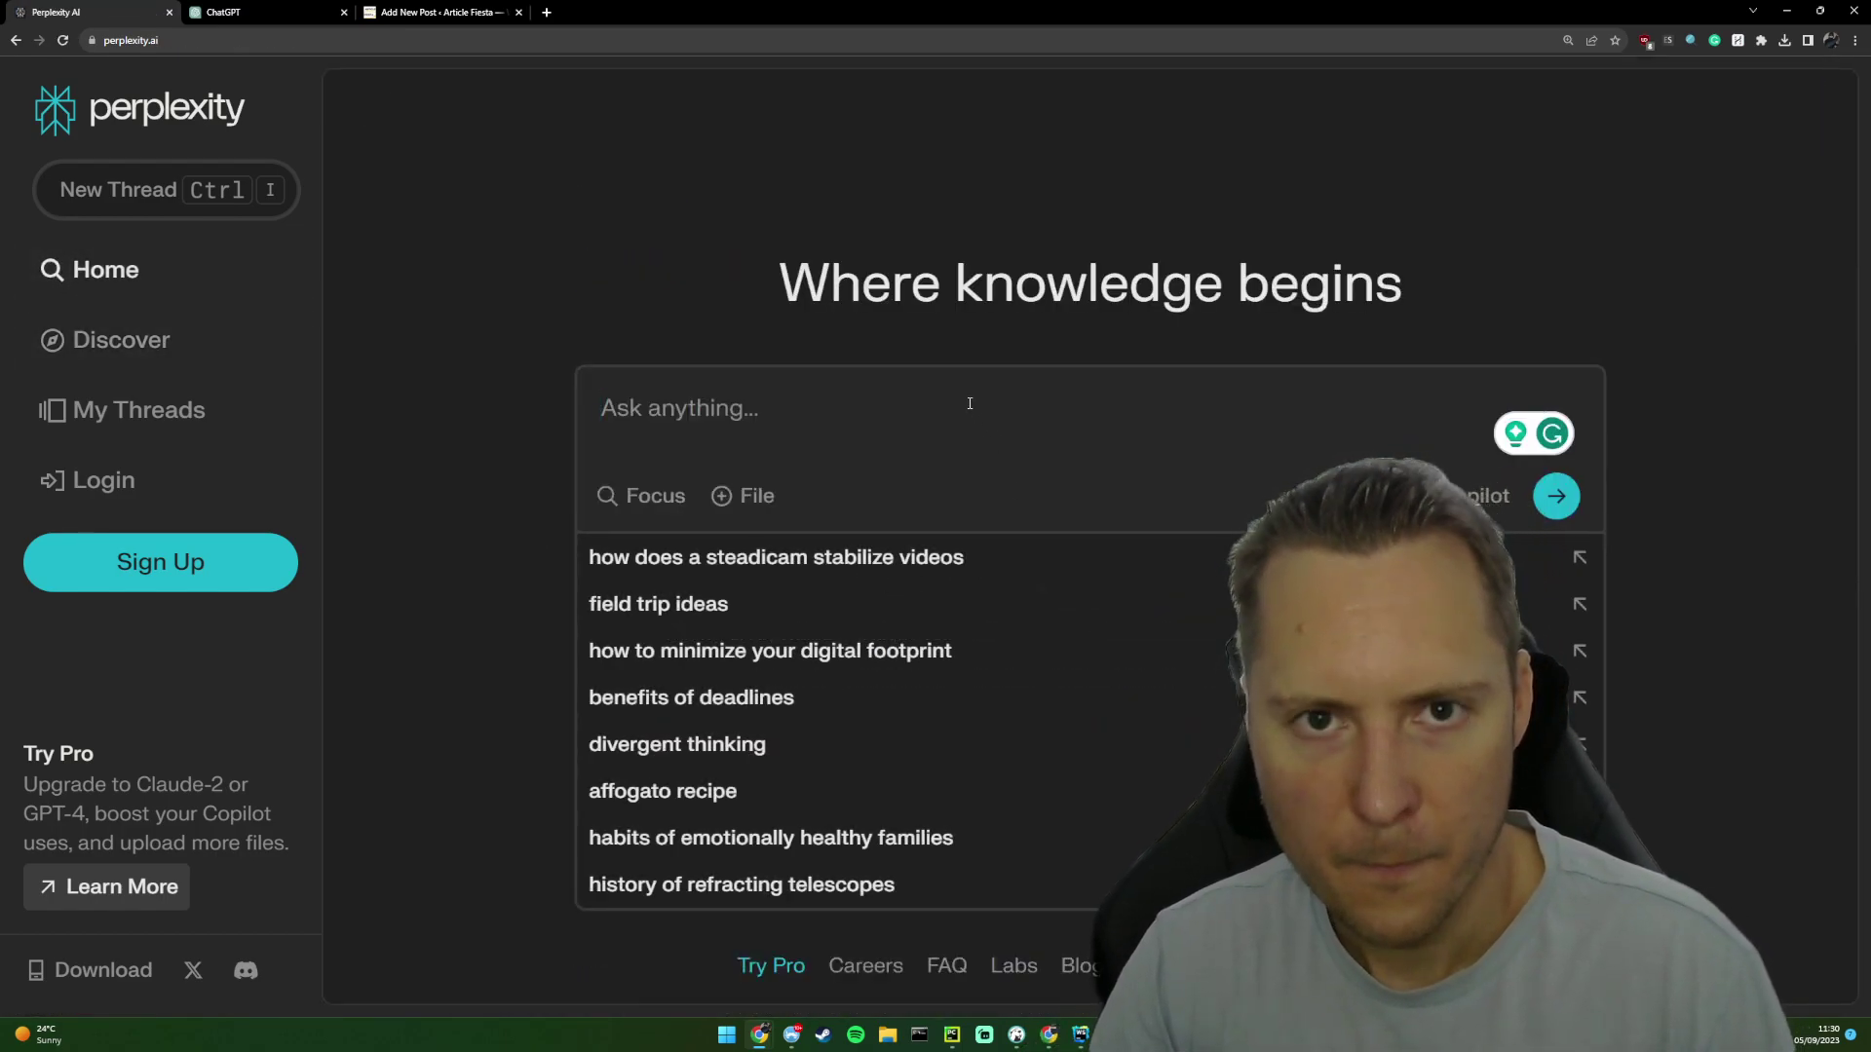
{"action": "type", "text": "what is the "}
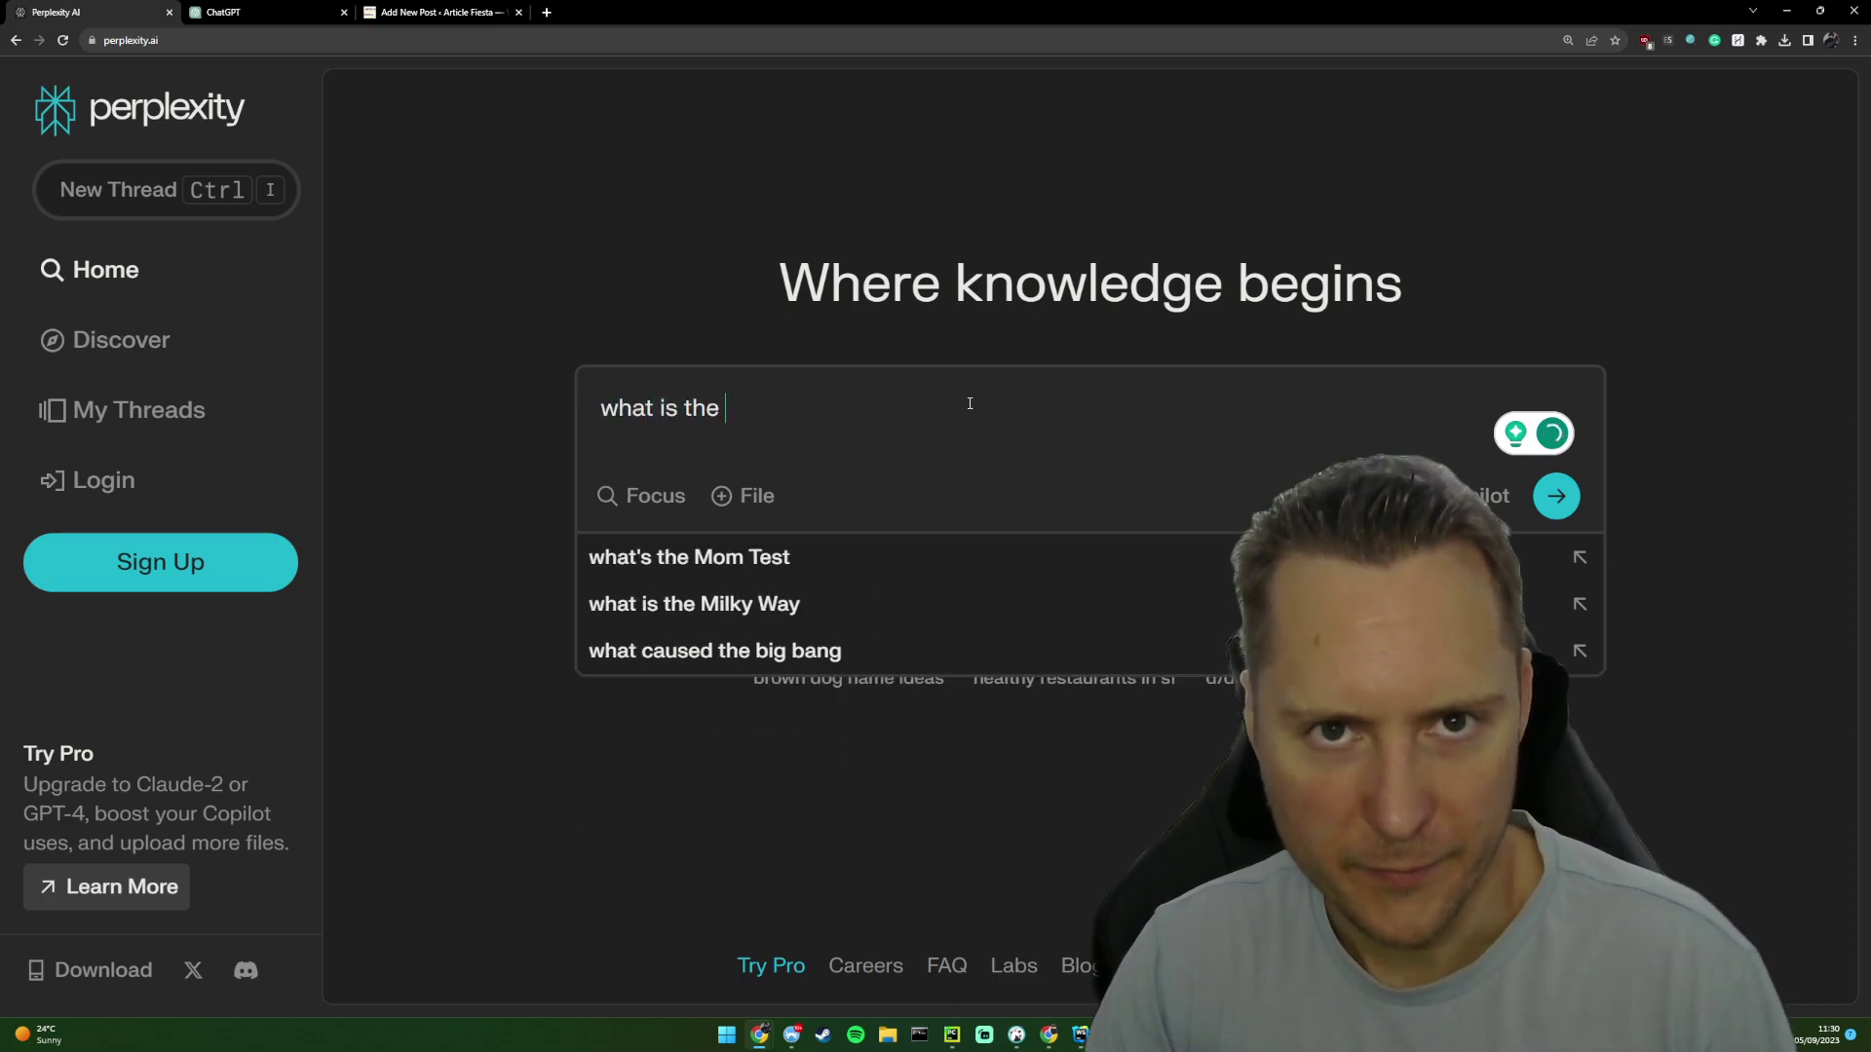
{"action": "type", "text": "main use cases of AI for content writing with wordpress"}
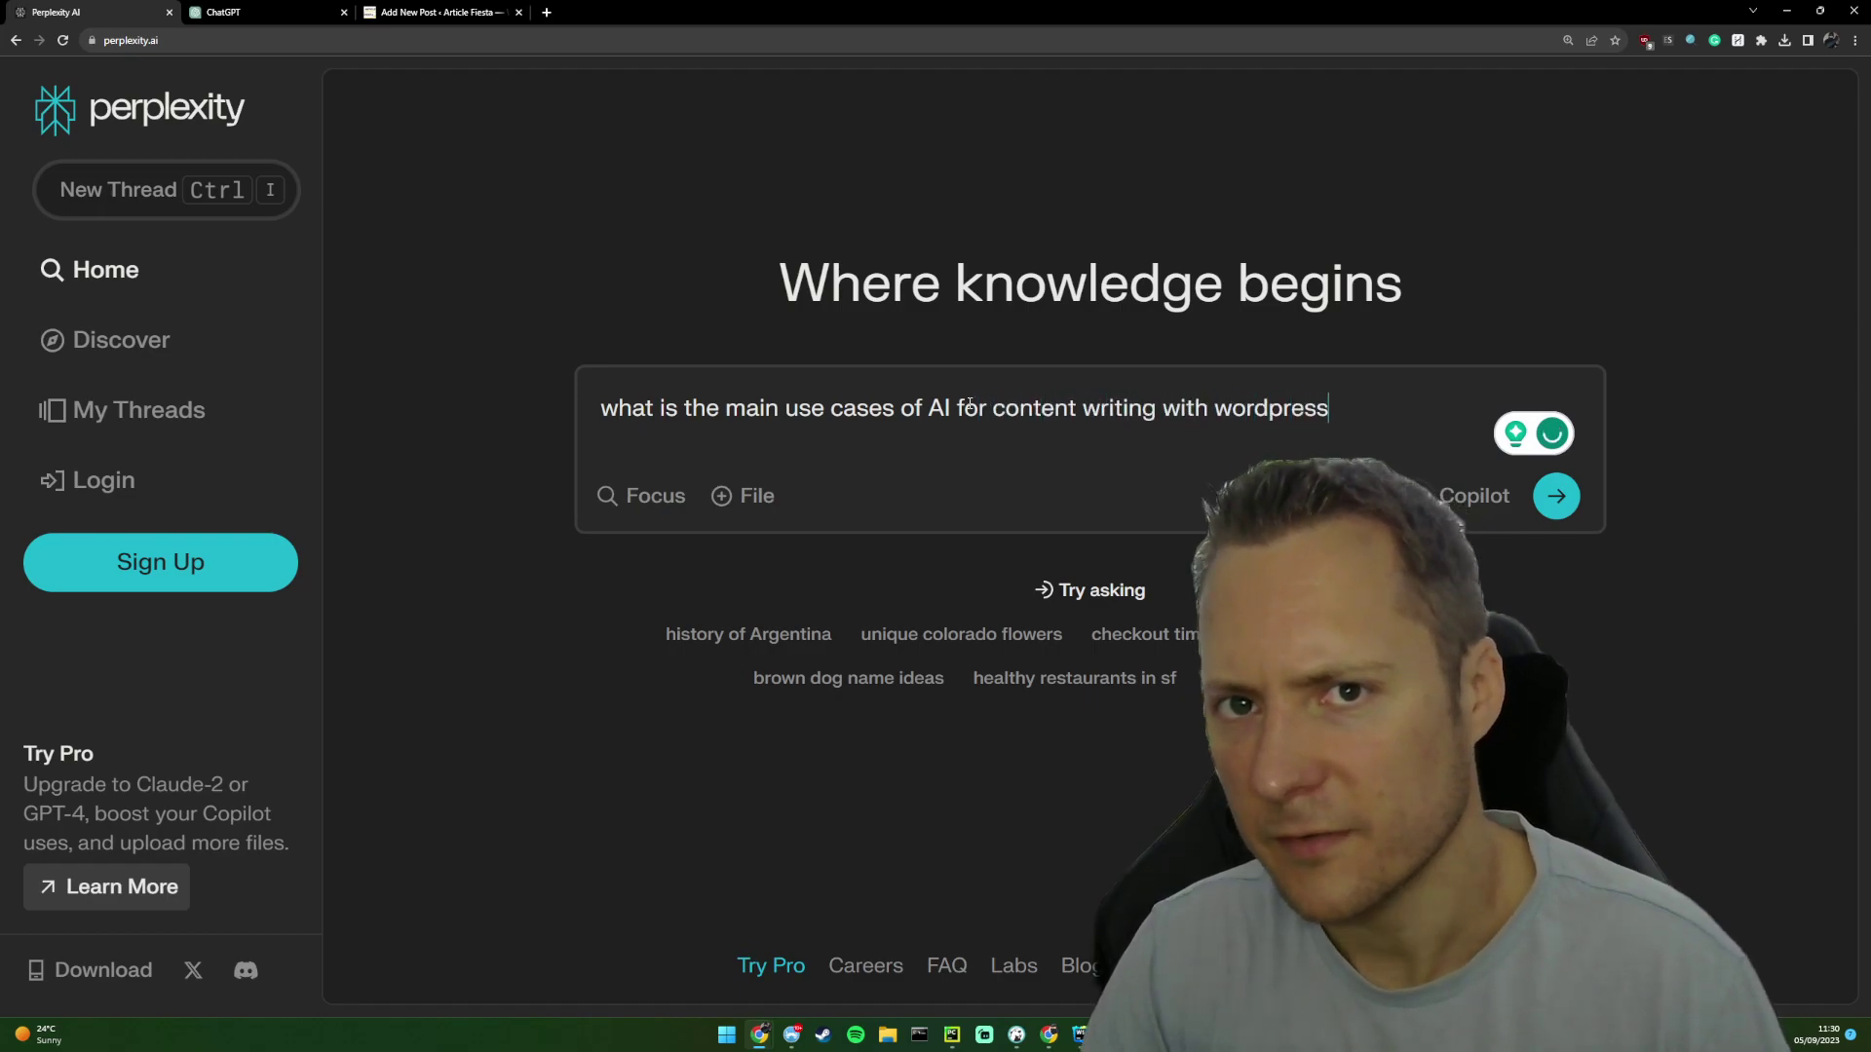
{"action": "type", "text": "#"}
{"action": "key", "text": "Return"}
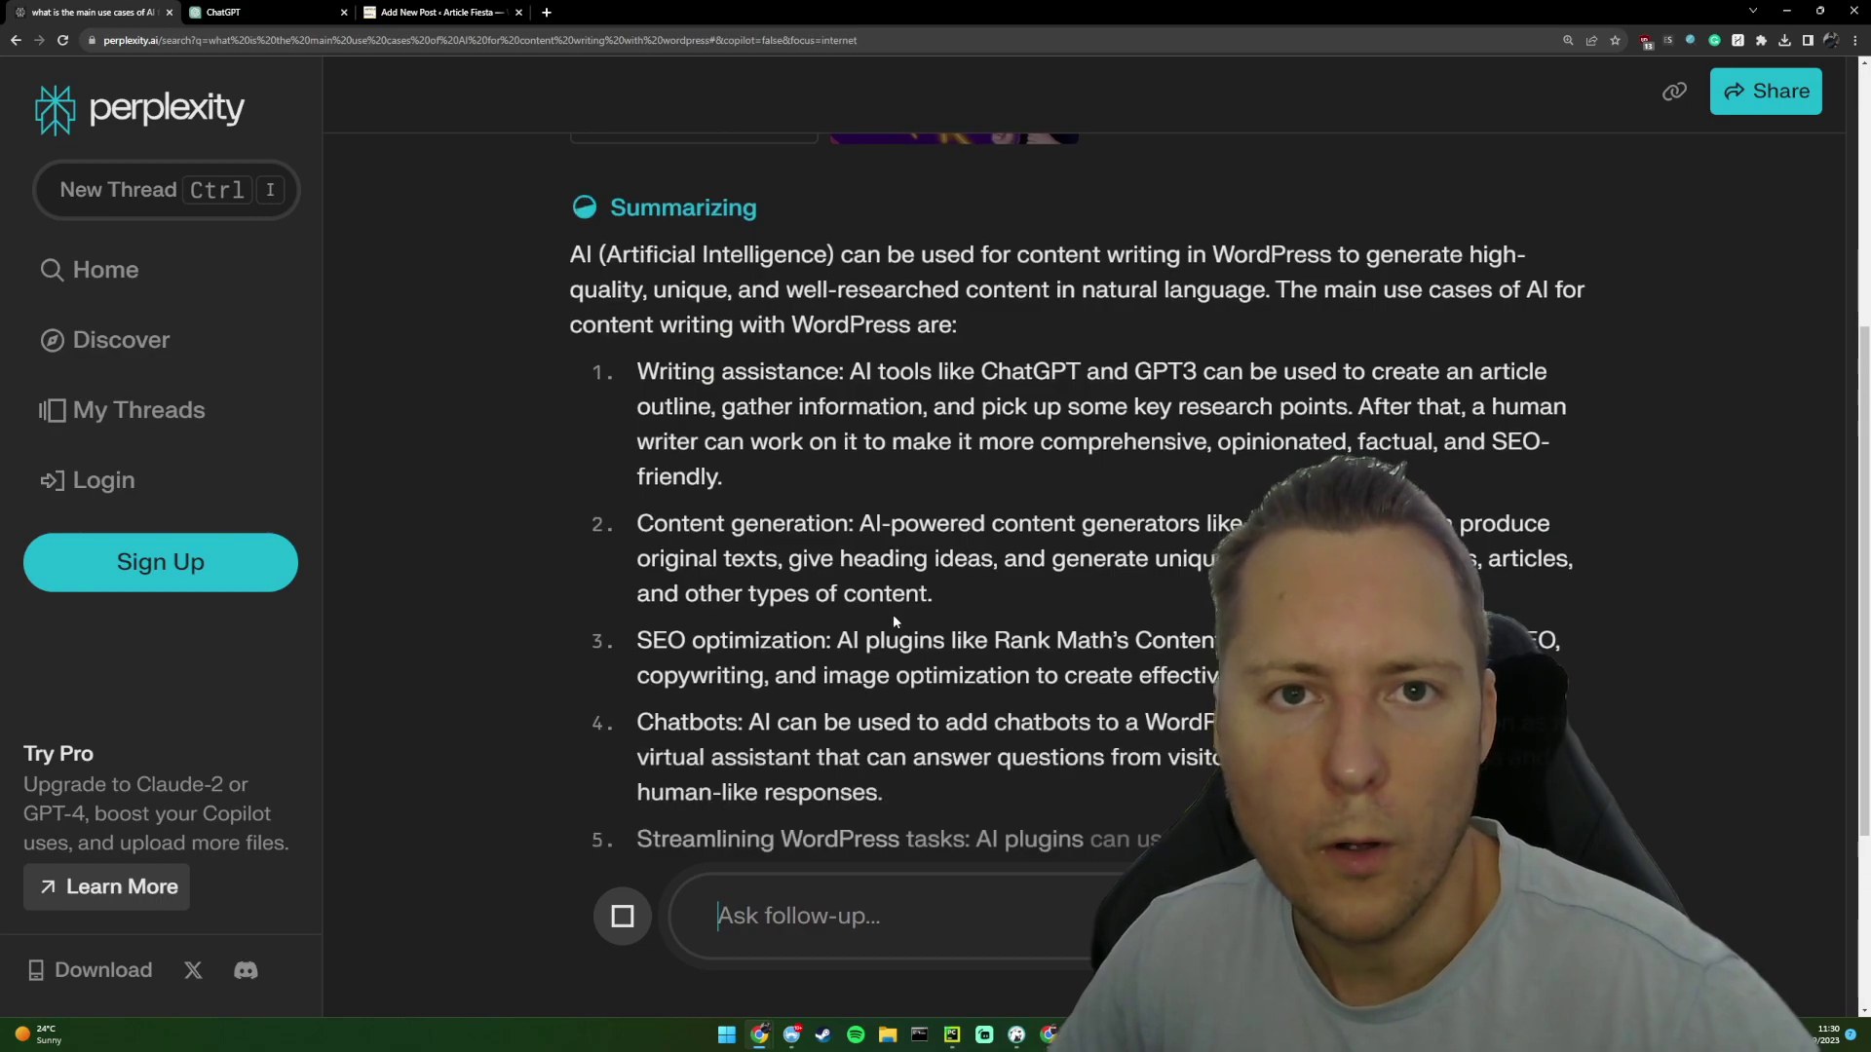
- Copy the question without its trailing # and use it as the title of the new WordPress post
{"action": "scroll", "coordinate": [697, 353], "scroll_direction": "up", "scroll_amount": 3}
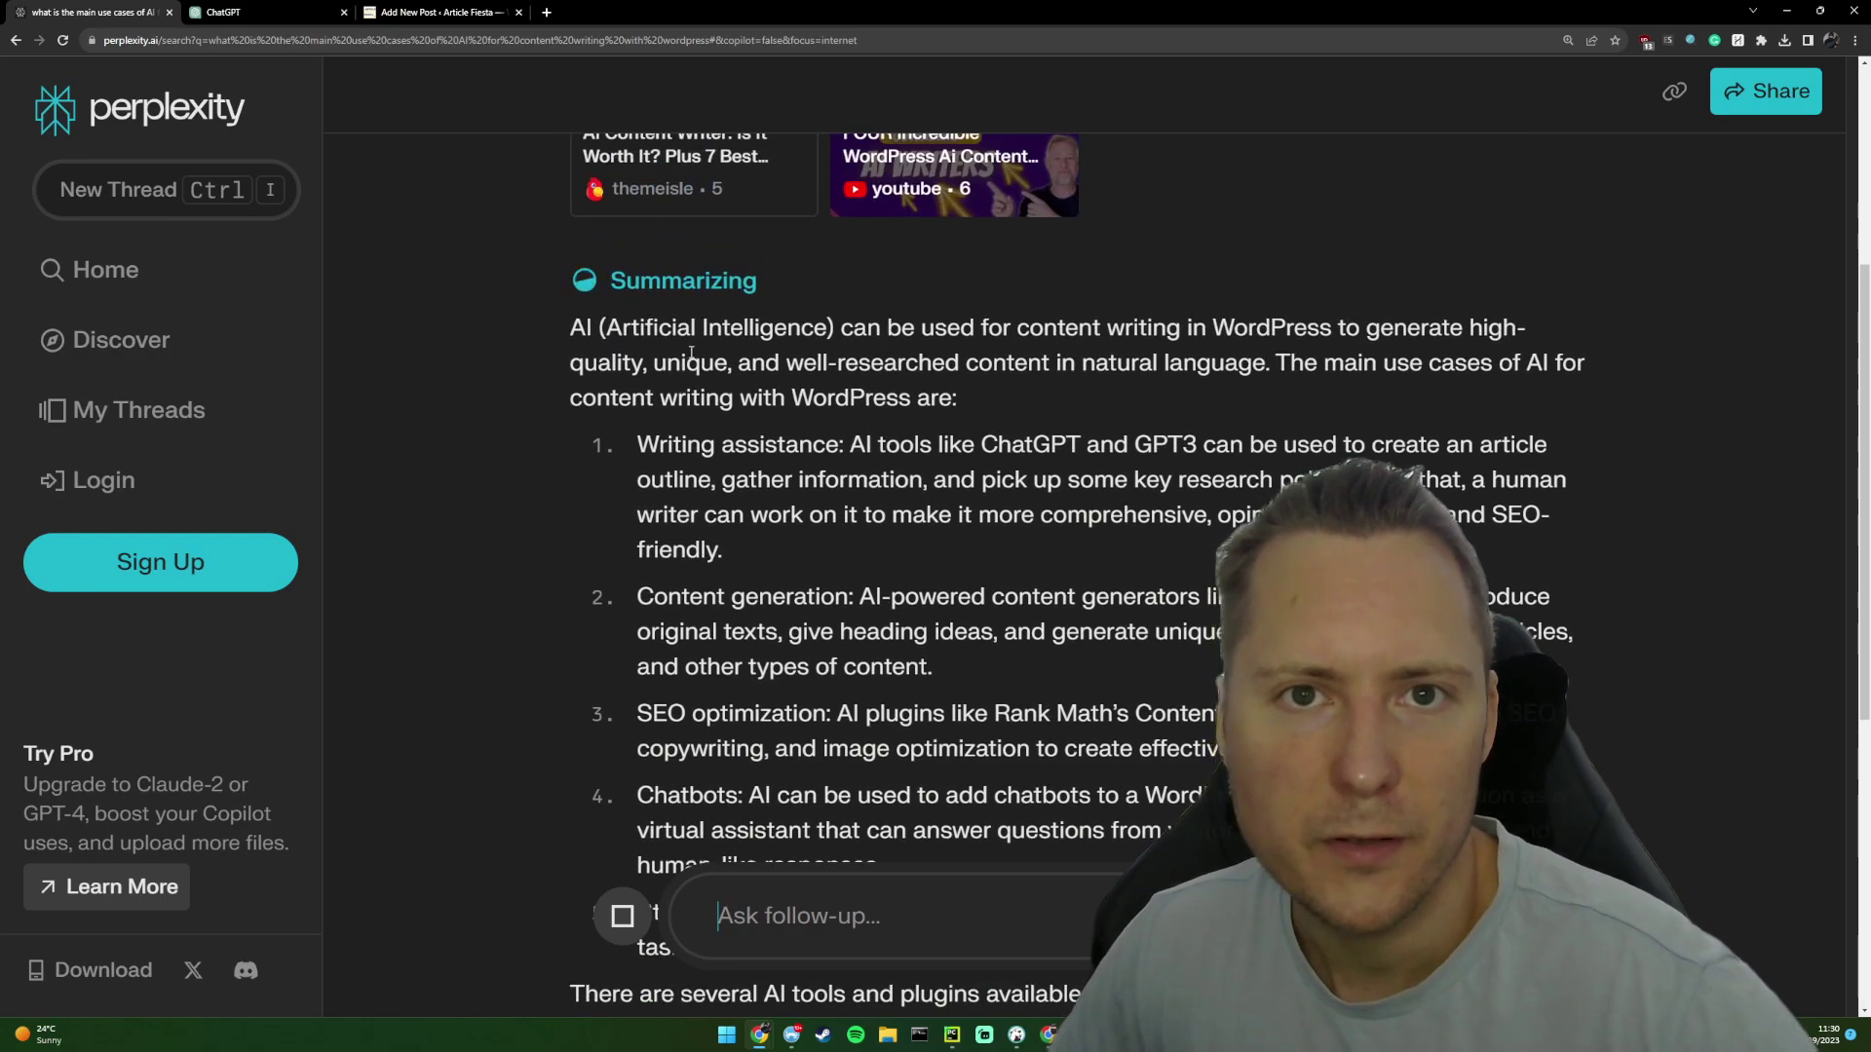
{"action": "scroll", "coordinate": [697, 353], "scroll_direction": "up", "scroll_amount": 4}
{"action": "key", "text": "alt+a"}
{"action": "left_click_drag", "start_coordinate": [592, 218], "coordinate": [1026, 274]}
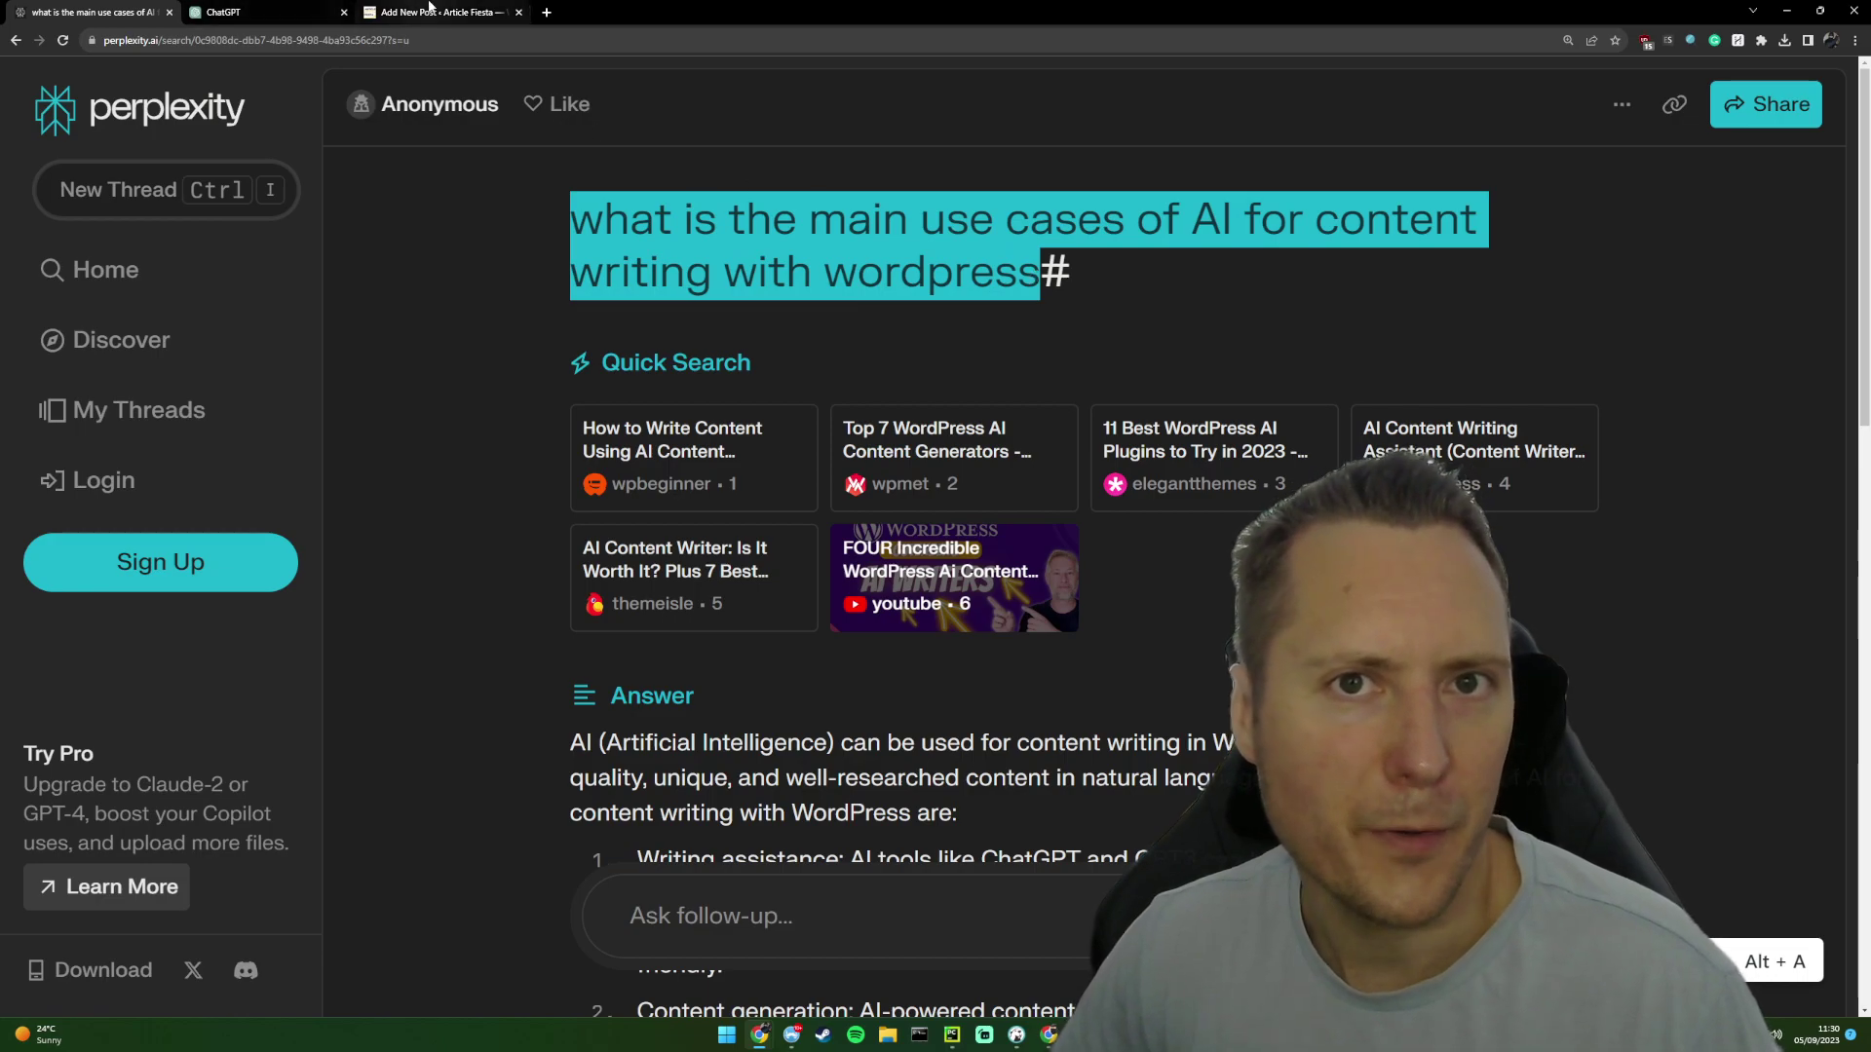
{"action": "left_click", "coordinate": [418, 22]}
{"action": "left_click", "coordinate": [633, 201]}
{"action": "type", "text": "what is the main use cases of AI for content writing with wordpress"}
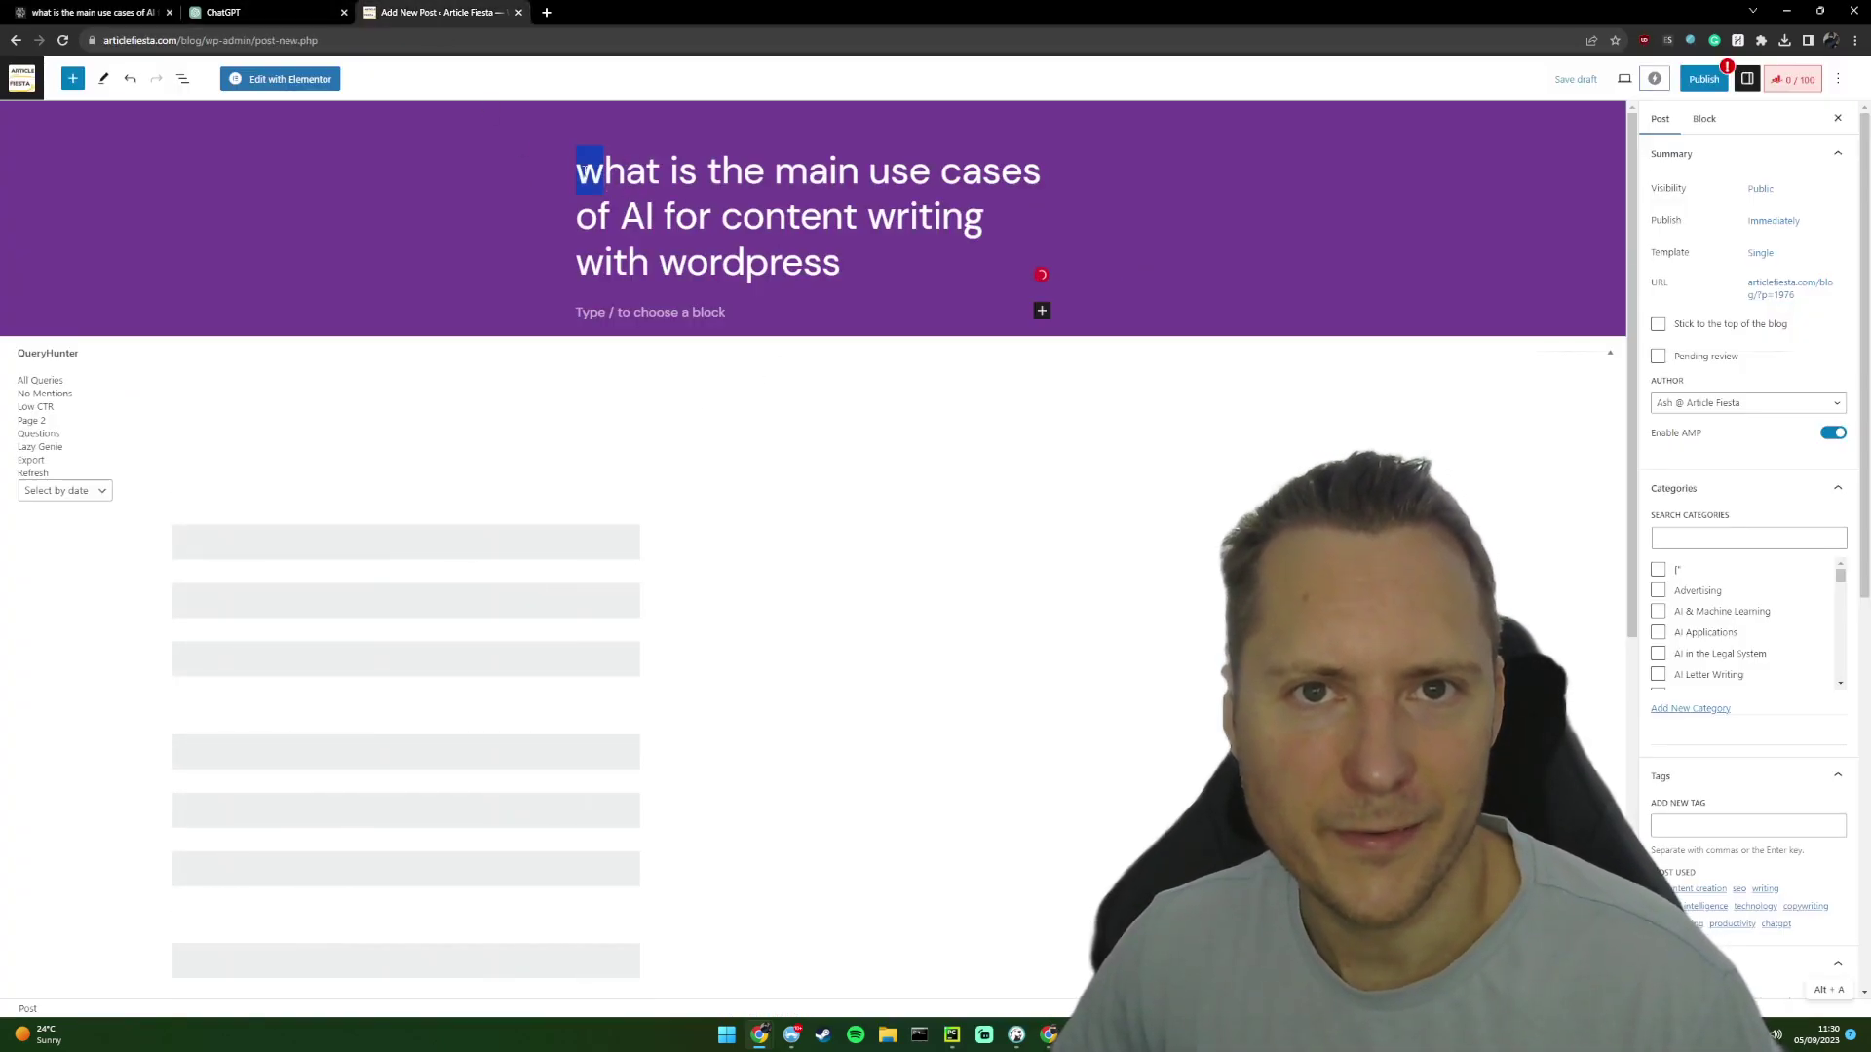
- Capitalise the first letters of "What", "Main", "Use" and "Cases" in the post title
{"action": "key", "text": "ctrl+Home"}
{"action": "key", "text": "Delete"}
{"action": "type", "text": "W"}
{"action": "left_click_drag", "start_coordinate": [783, 176], "coordinate": [823, 175]}
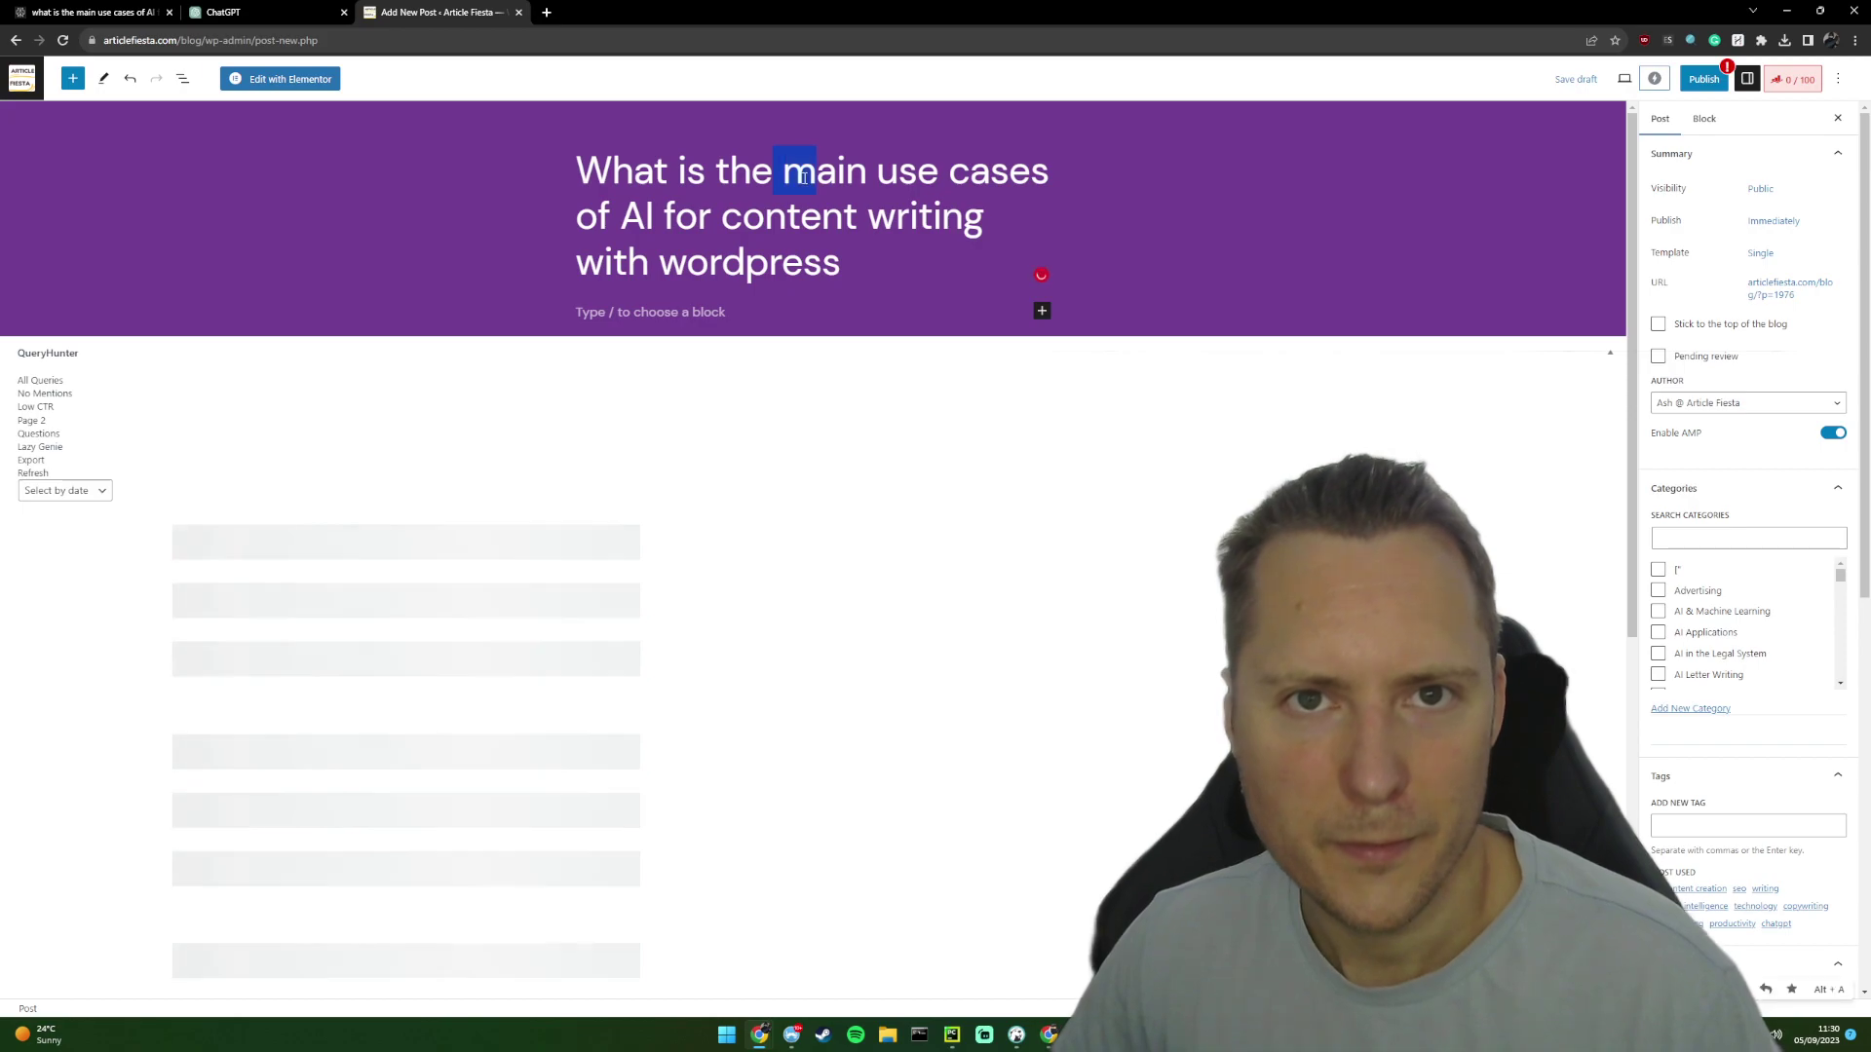
{"action": "key", "text": "BackSpace"}
{"action": "type", "text": "M"}
{"action": "key", "text": "Right"}
{"action": "key", "text": "shift+Right"}
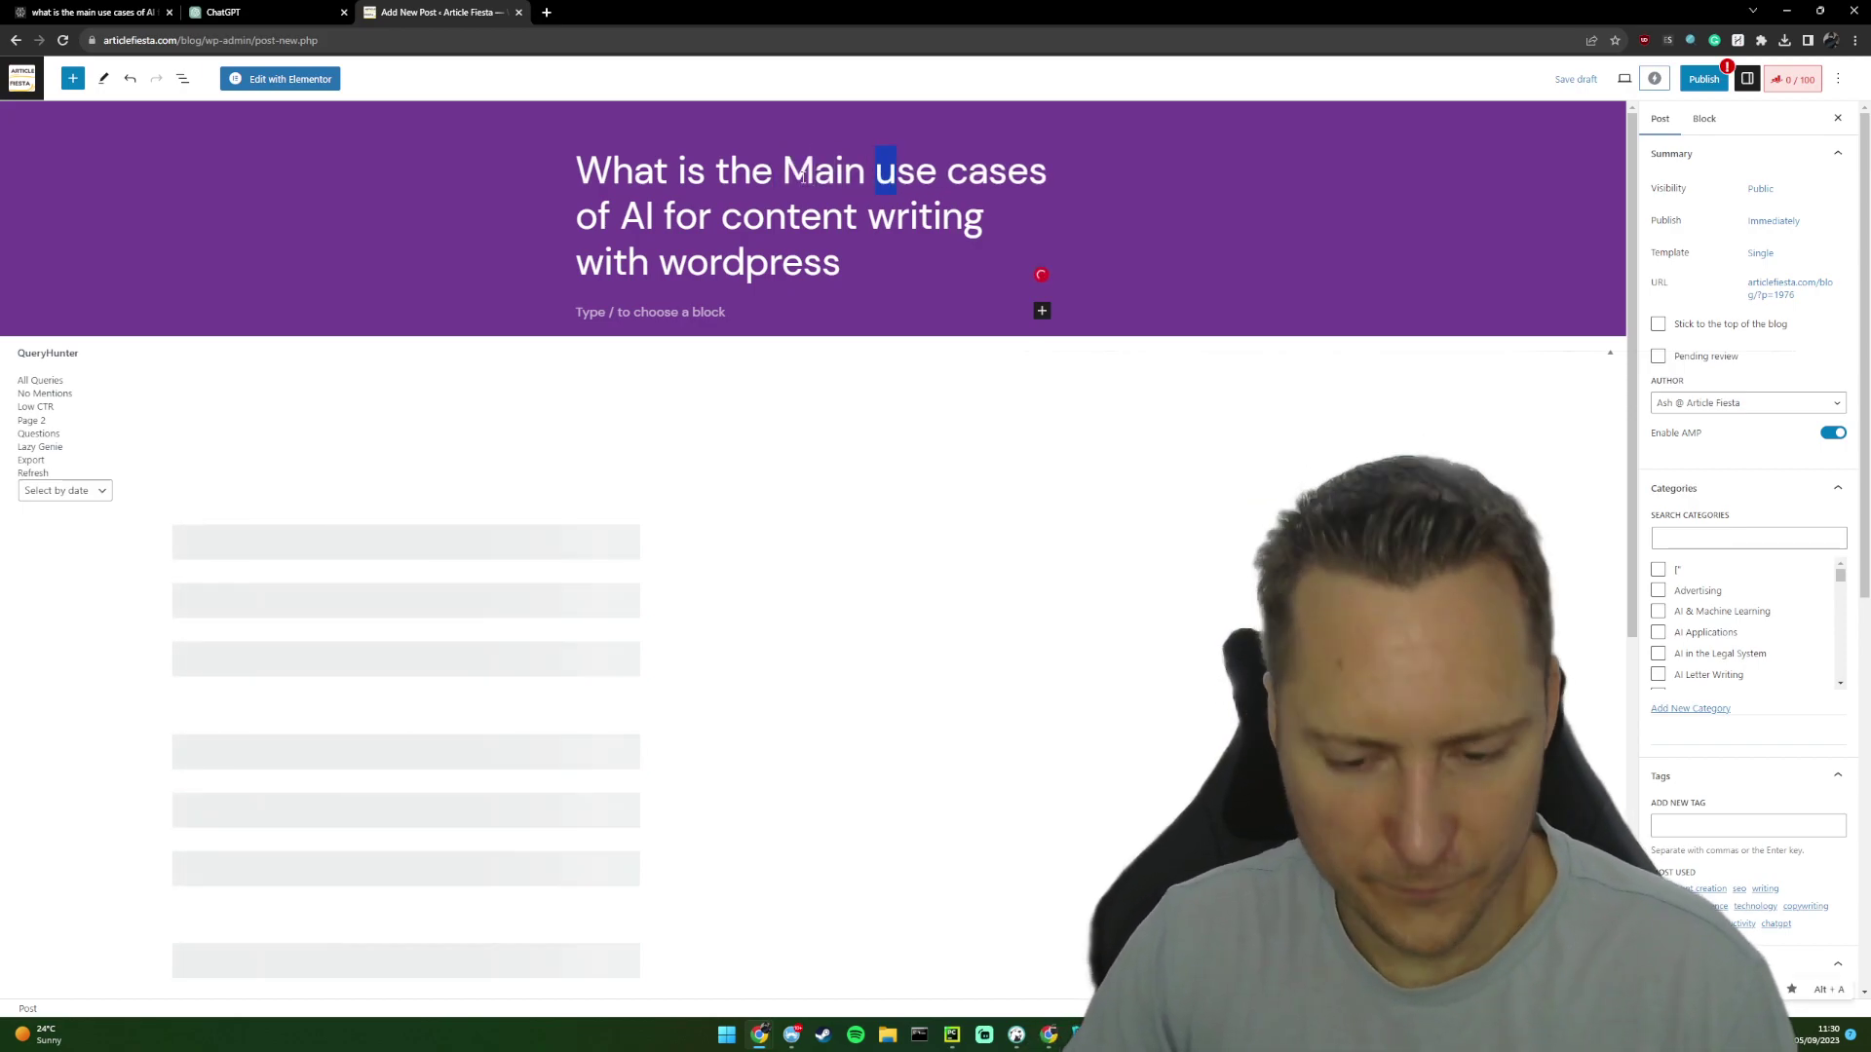
{"action": "type", "text": "U"}
{"action": "key", "text": "ctrl+Right"}
{"action": "key", "text": "shift+Right"}
{"action": "type", "text": "C"}
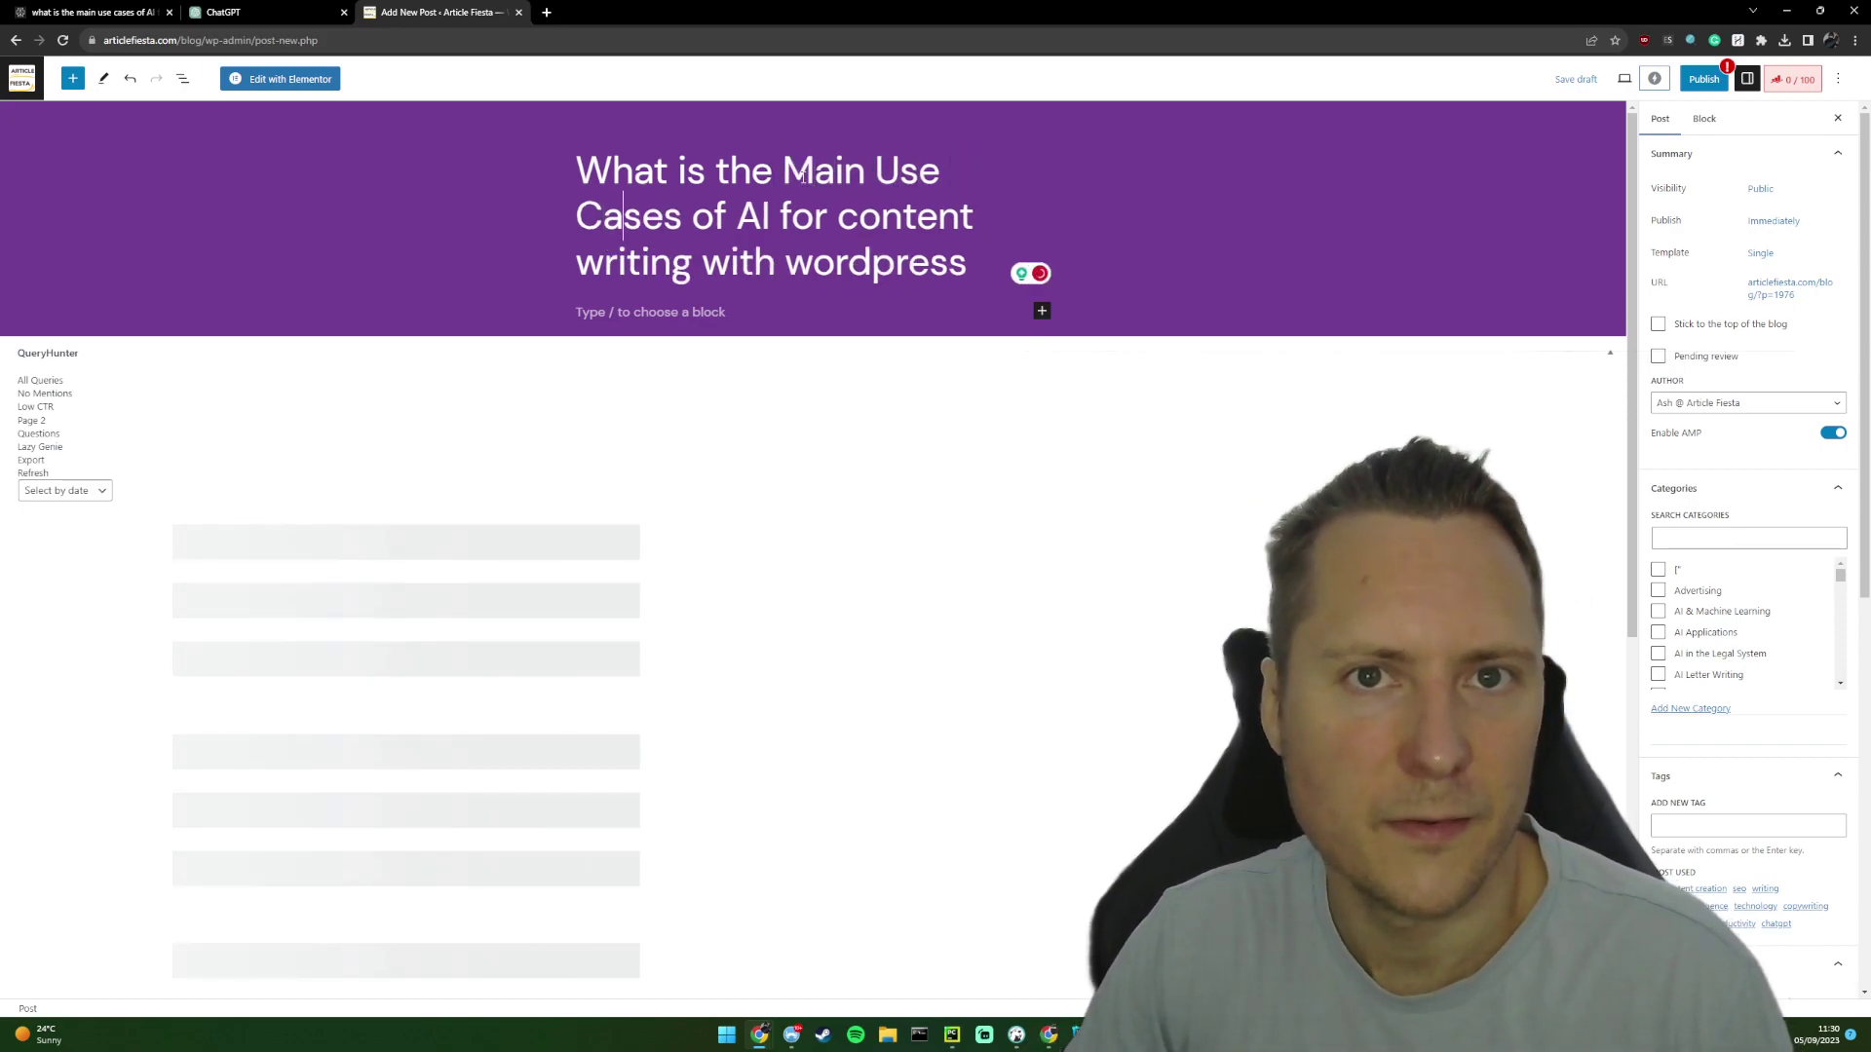
- Capitalise the first letters of "Content", "Writing" and "Wordpress" in the post title
{"action": "key", "text": "Right"}
{"action": "key", "text": "Right"}
{"action": "key", "text": "Right"}
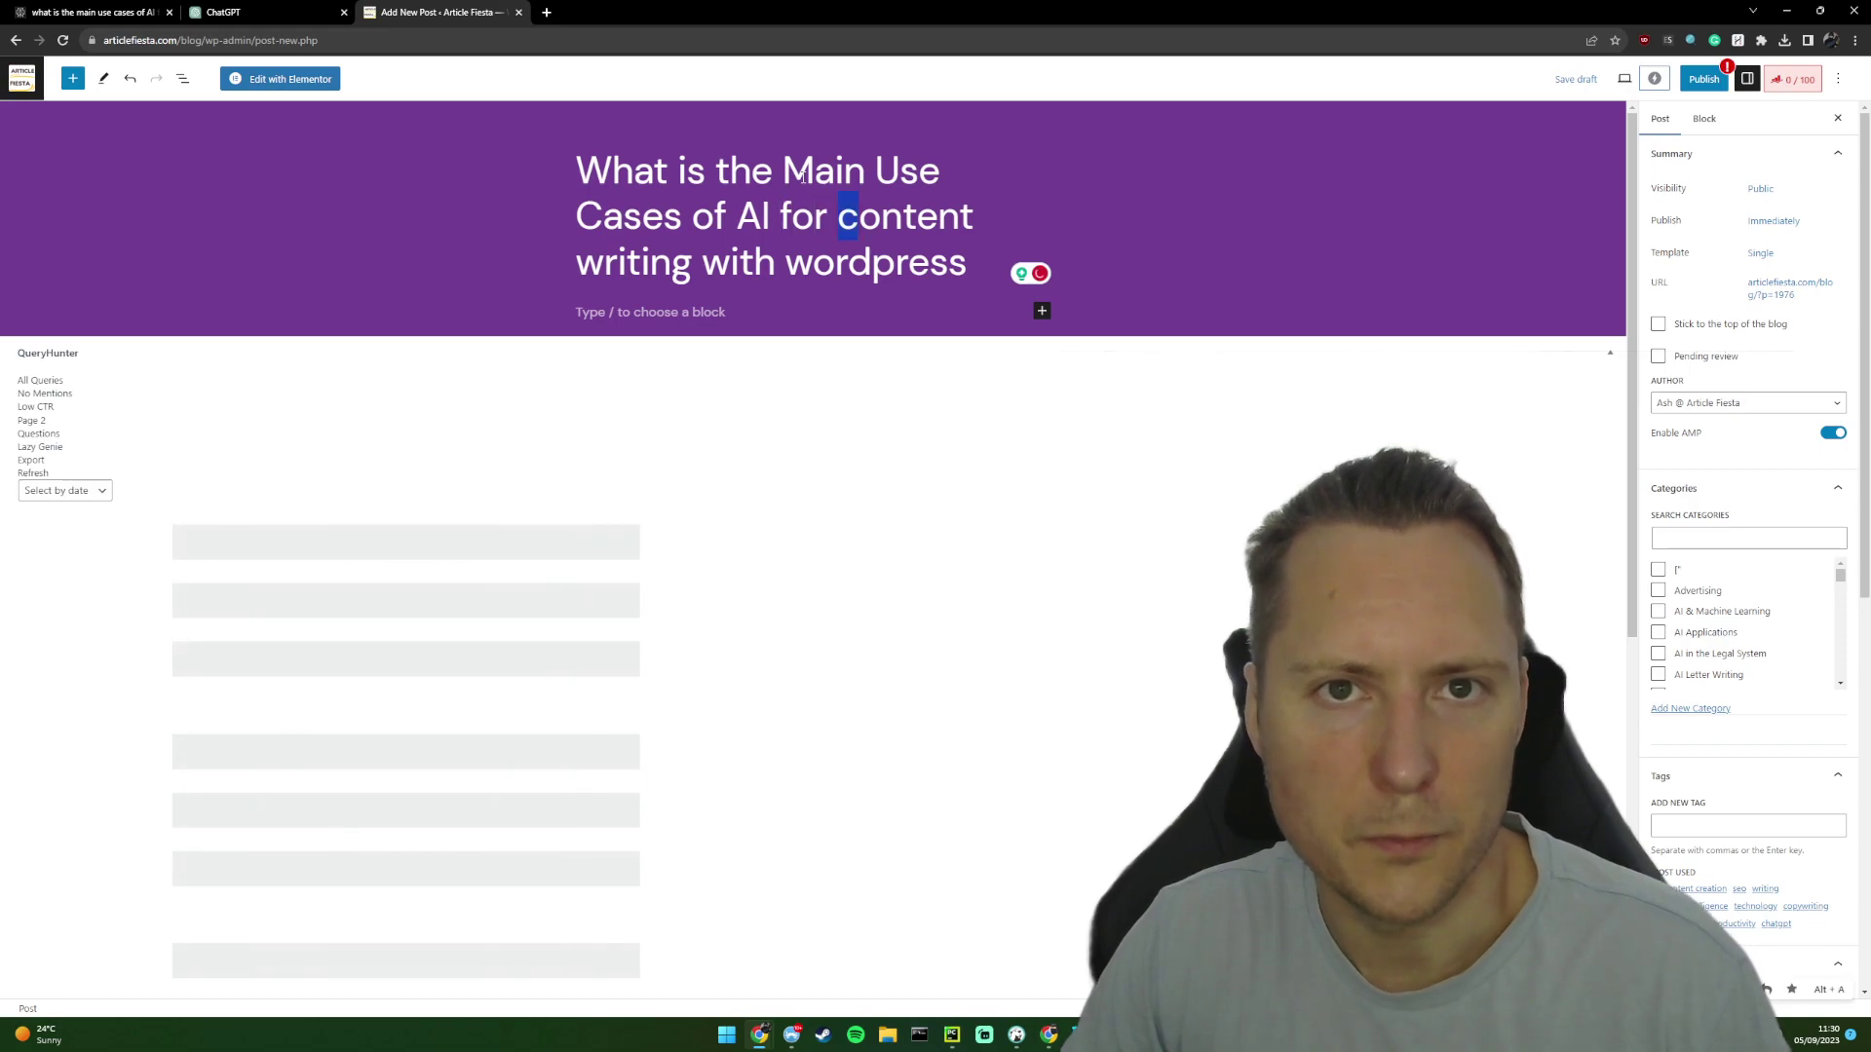
{"action": "type", "text": "C"}
{"action": "key", "text": "ctrl+Right"}
{"action": "key", "text": "shift+Right"}
{"action": "type", "text": "W"}
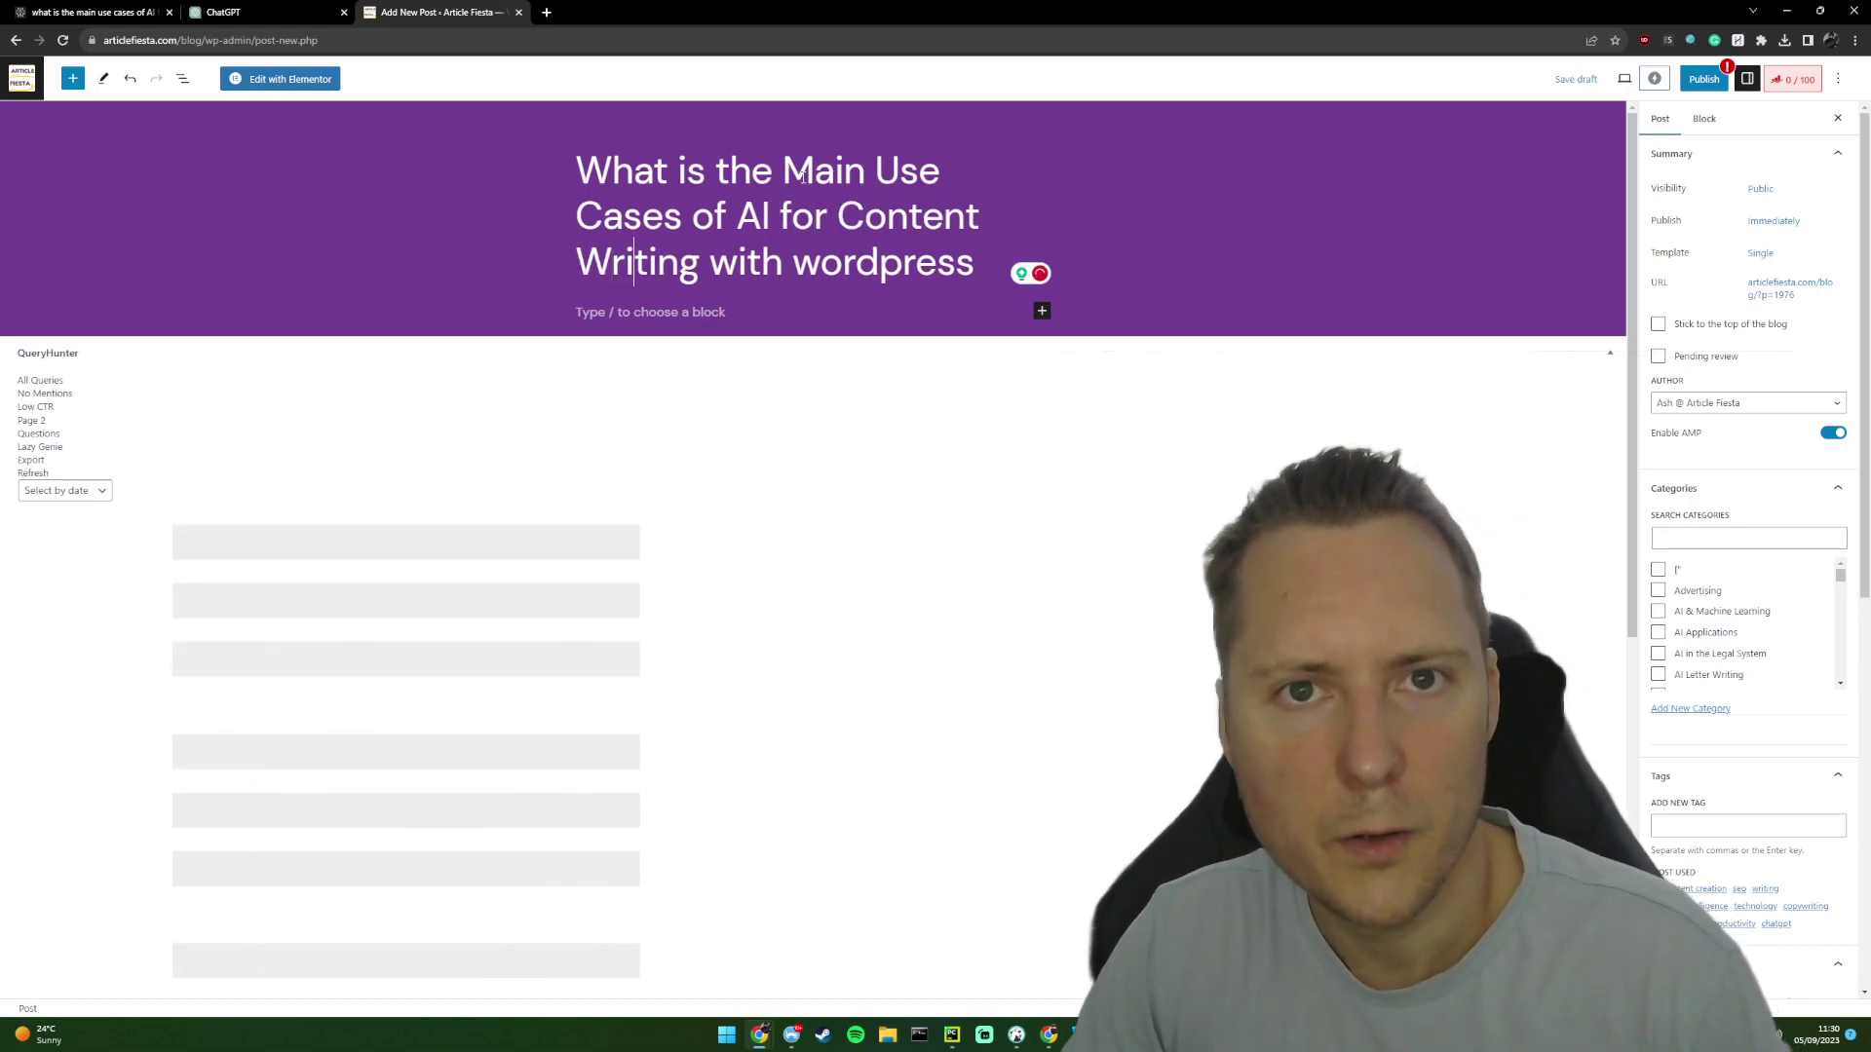
{"action": "key", "text": "ctrl+Right"}
{"action": "key", "text": "ctrl+Right"}
{"action": "key", "text": "shift+Right"}
{"action": "type", "text": "W"}
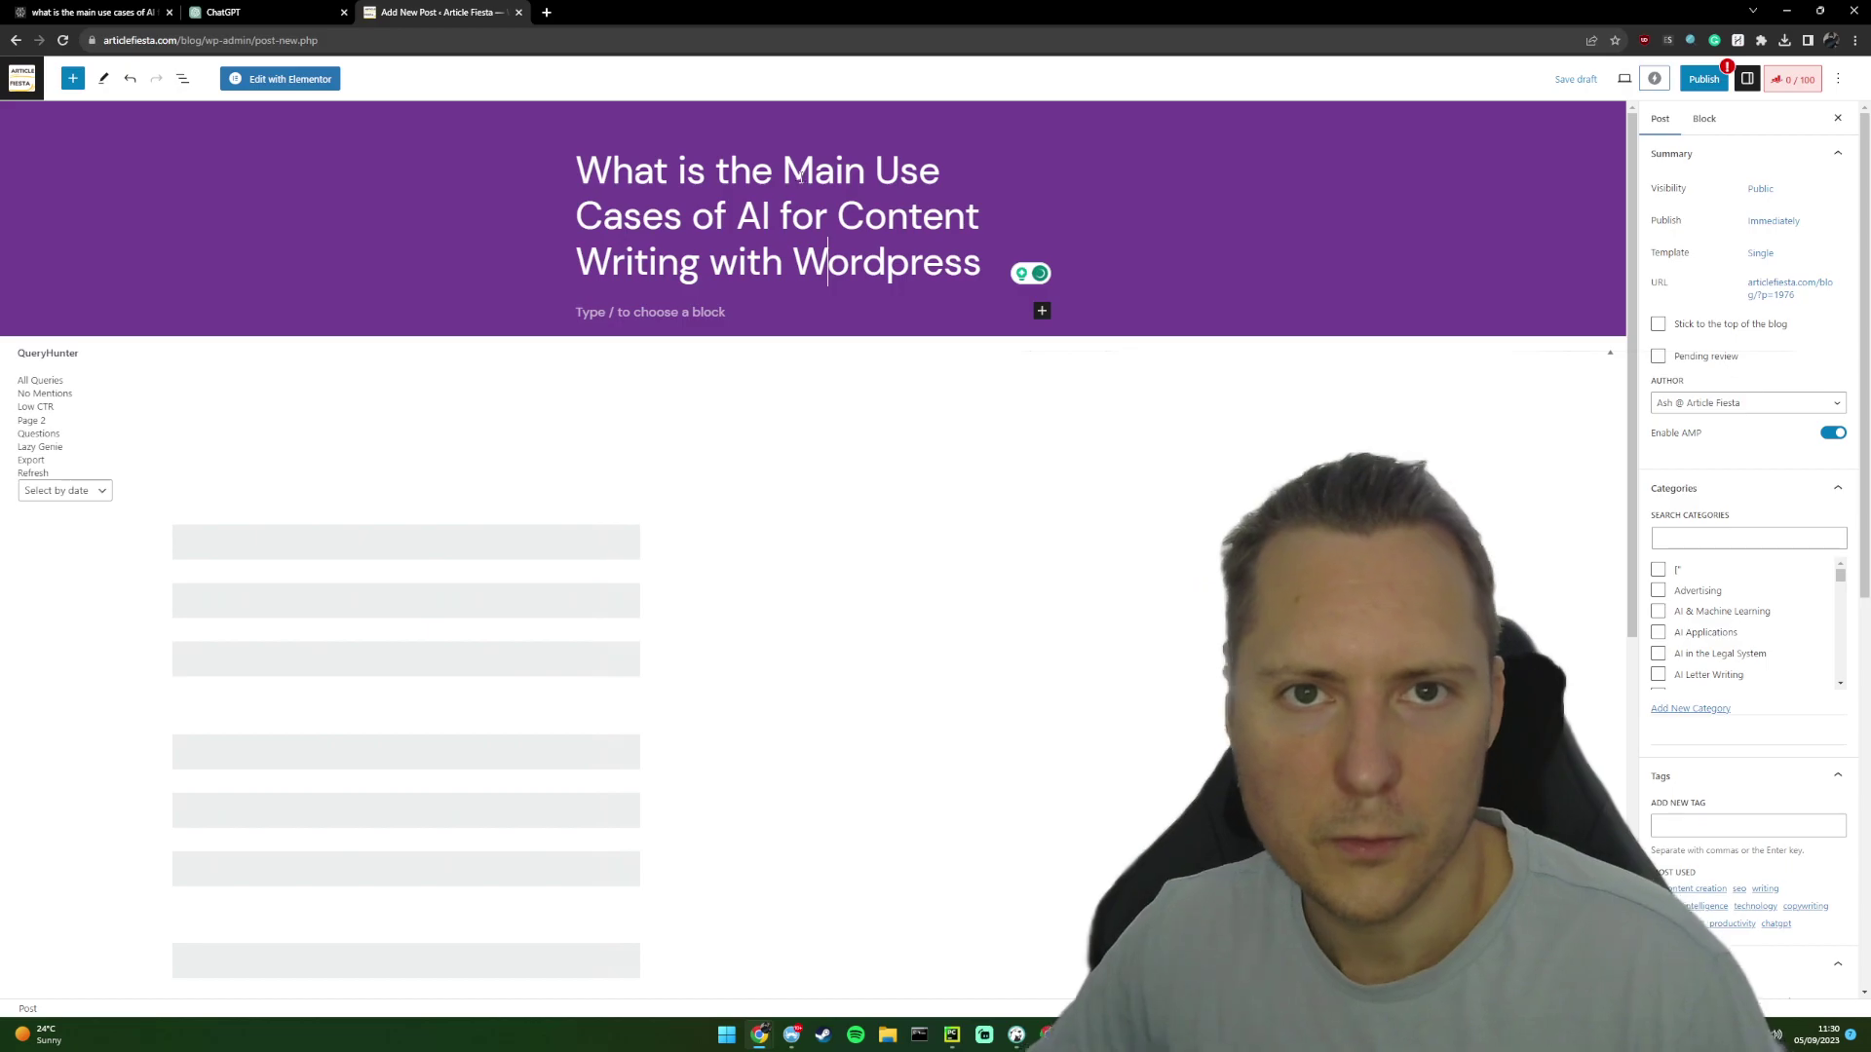
- Copy the post title, check its word and character count on wordcounter.net, and close the counter
{"action": "key", "text": "ctrl+a"}
{"action": "key", "text": "ctrl+c"}
{"action": "key", "text": "ctrl+t"}
{"action": "type", "text": "wordcounter"}
{"action": "key", "text": "Return"}
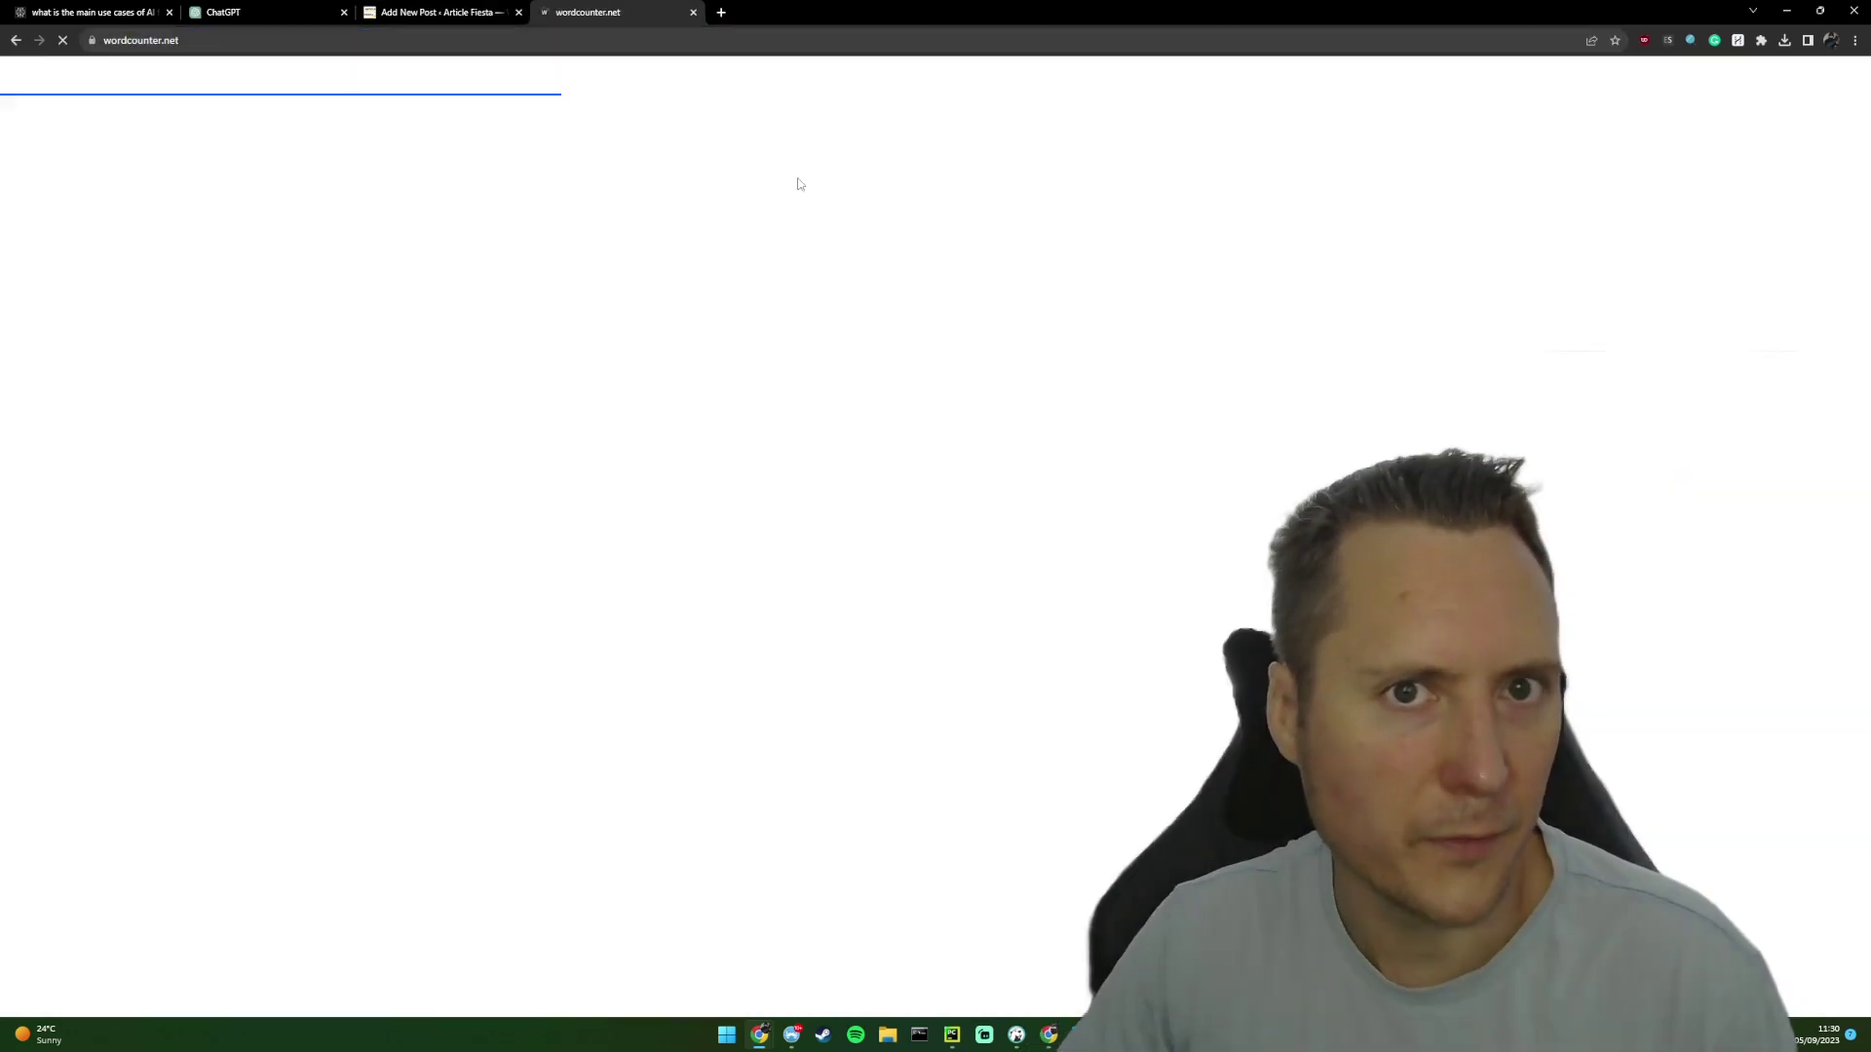
{"action": "left_click", "coordinate": [721, 318]}
{"action": "key", "text": "ctrl+v"}
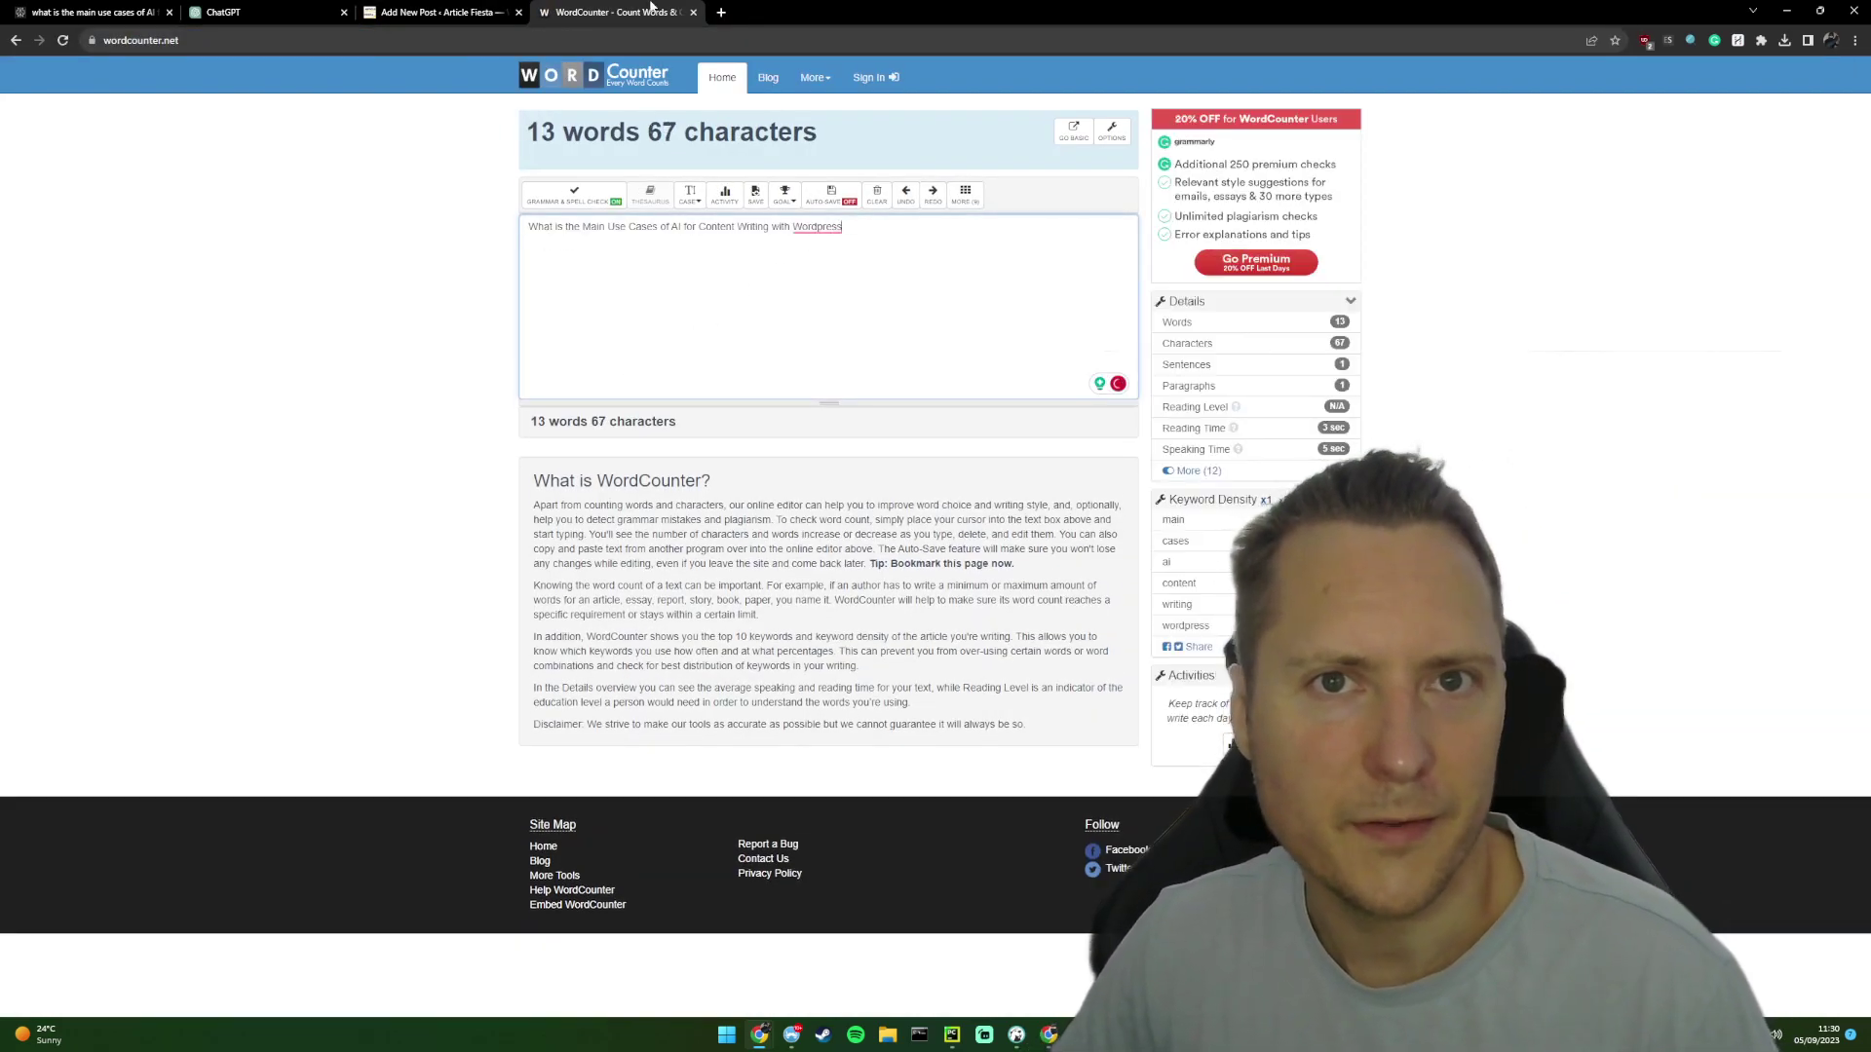
{"action": "key", "text": "ctrl+w"}
- Return to the Perplexity thread and copy the full answer on AI use cases together with its citations
{"action": "left_click", "coordinate": [258, 11]}
{"action": "left_click", "coordinate": [102, 12]}
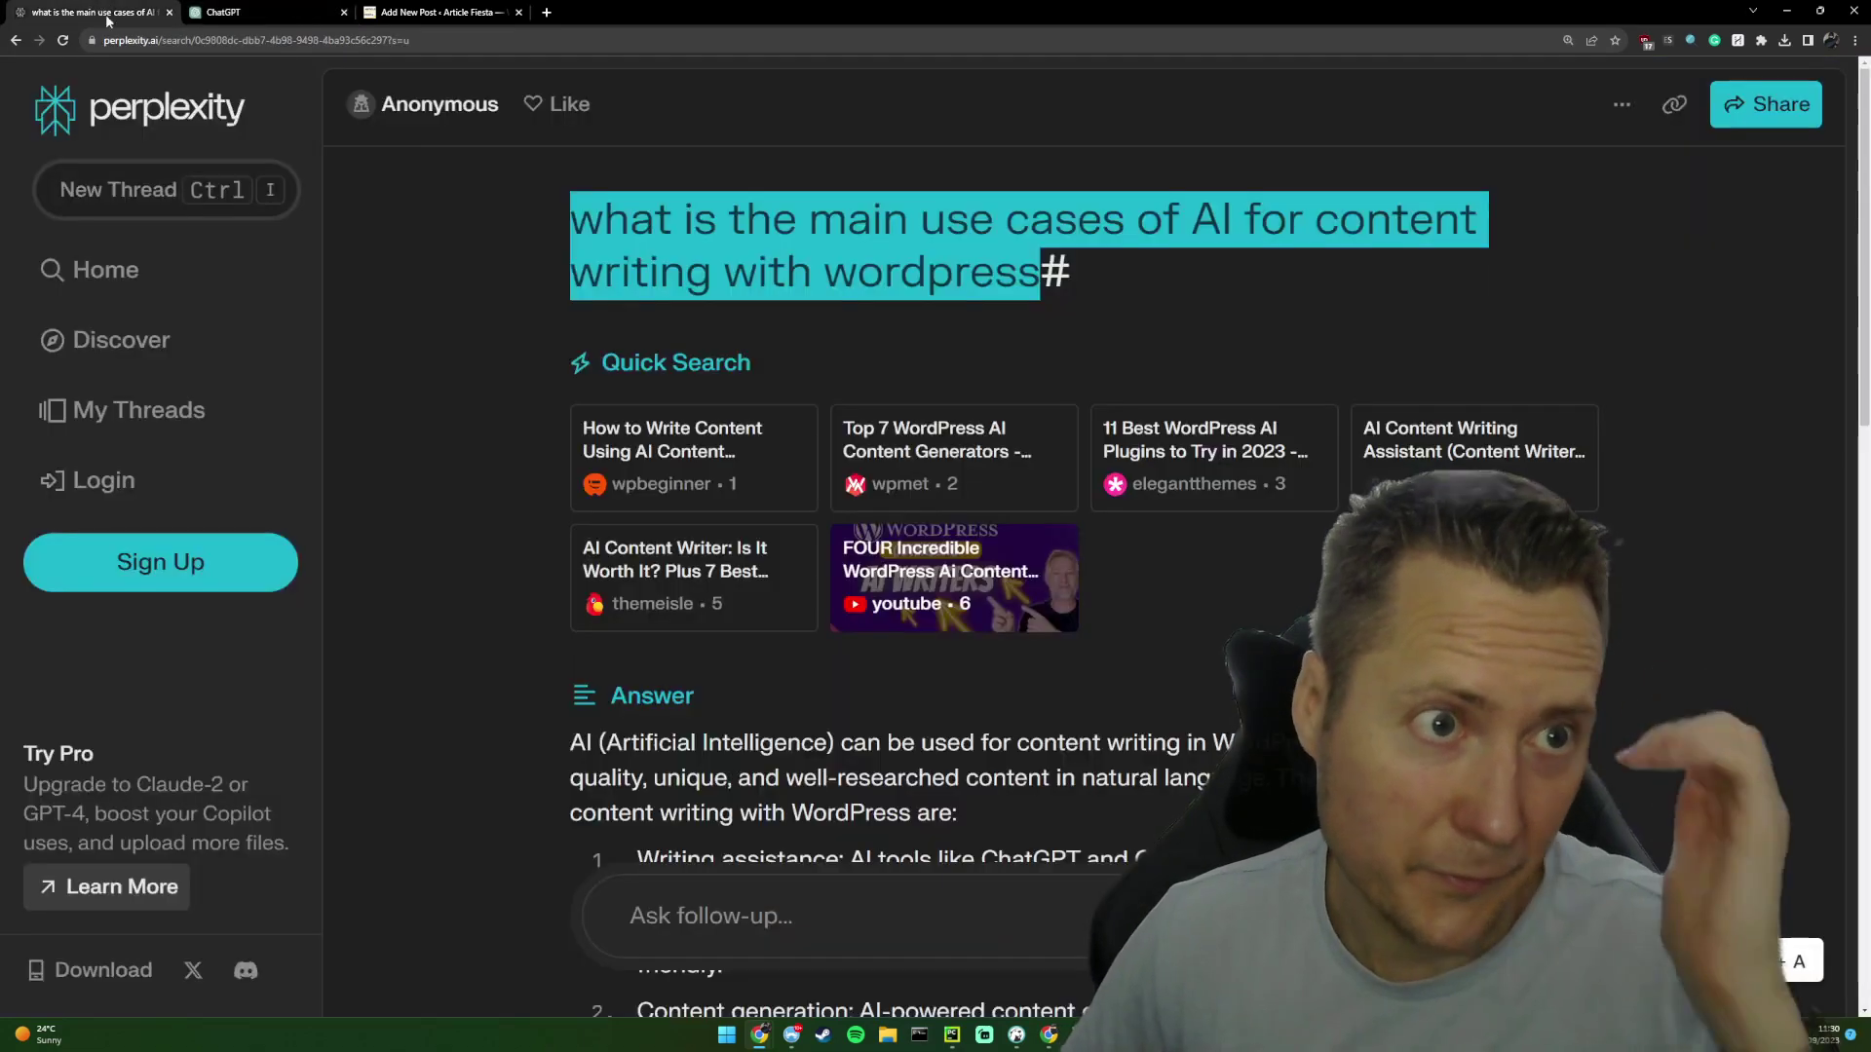
{"action": "scroll", "coordinate": [824, 431], "scroll_direction": "down", "scroll_amount": 8}
{"action": "scroll", "coordinate": [711, 527], "scroll_direction": "down", "scroll_amount": 2}
{"action": "left_click", "coordinate": [818, 689]}
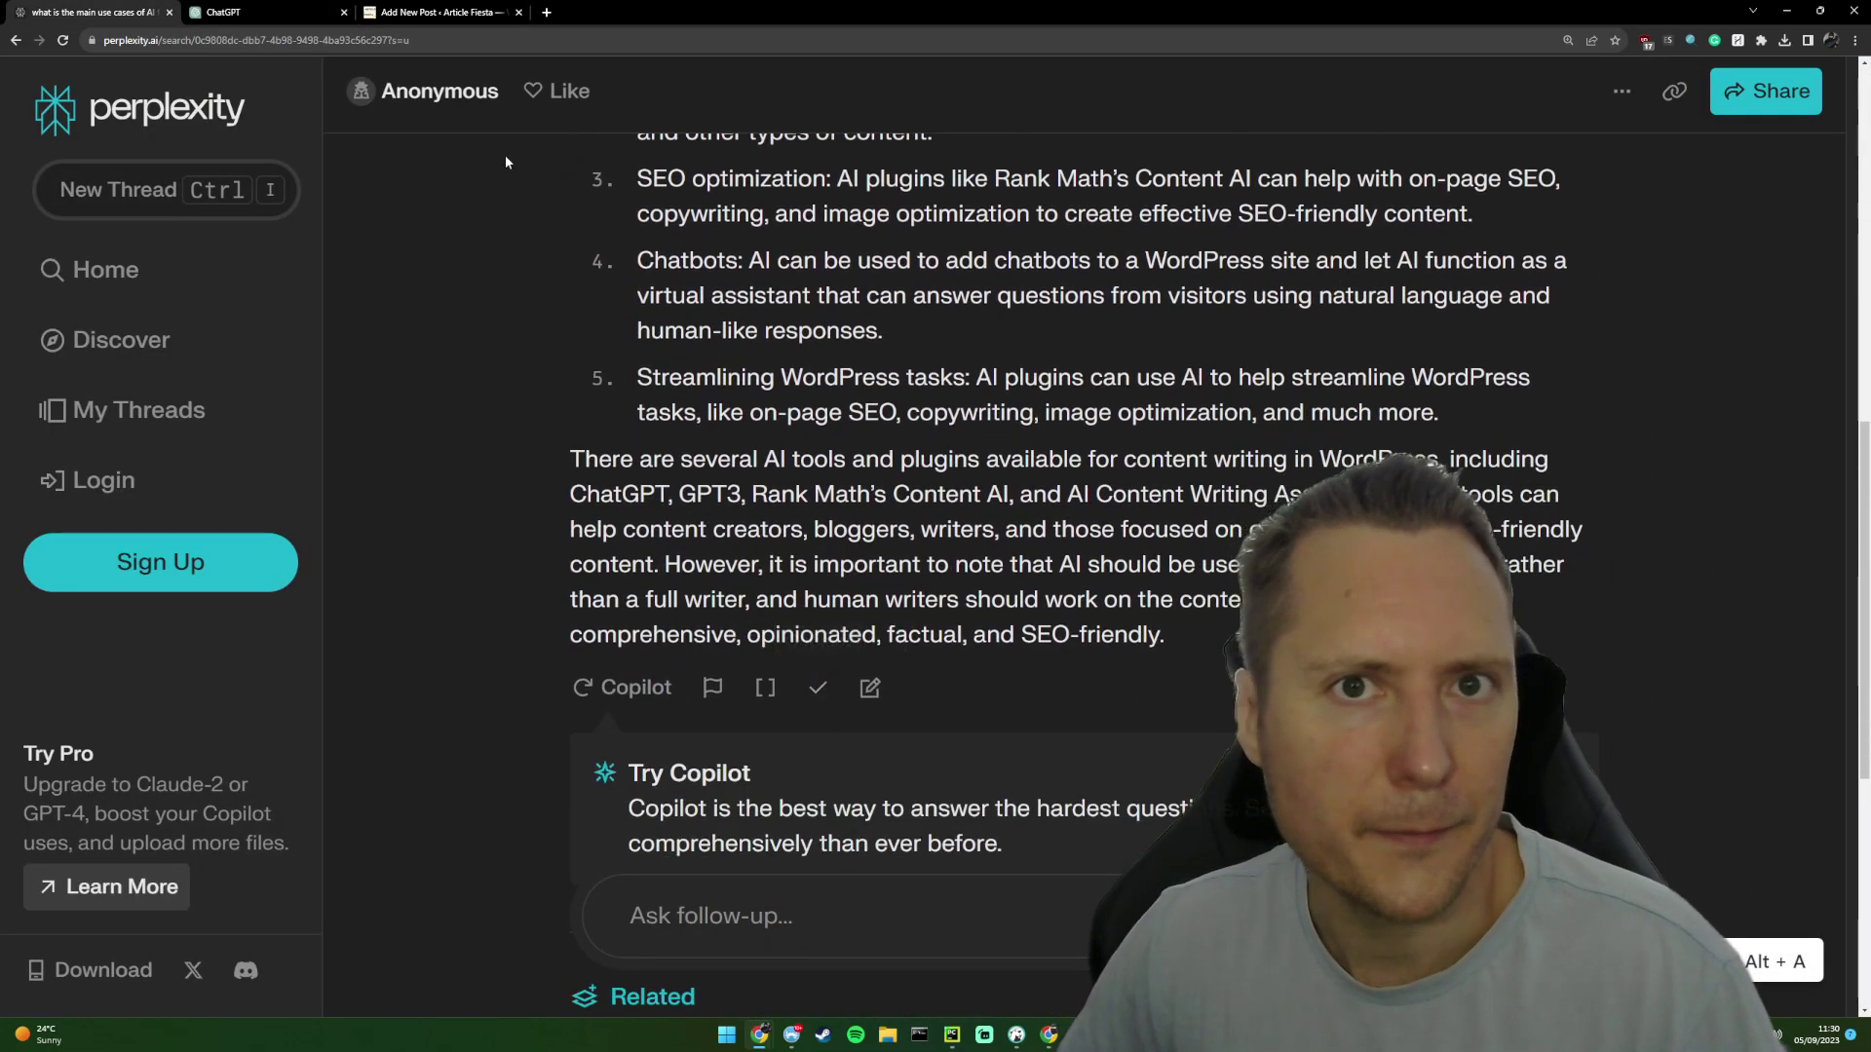
- Try pasting the copied Perplexity answer into the body of the WordPress post, and undo the paste
{"action": "left_click", "coordinate": [444, 13]}
{"action": "left_click", "coordinate": [707, 367]}
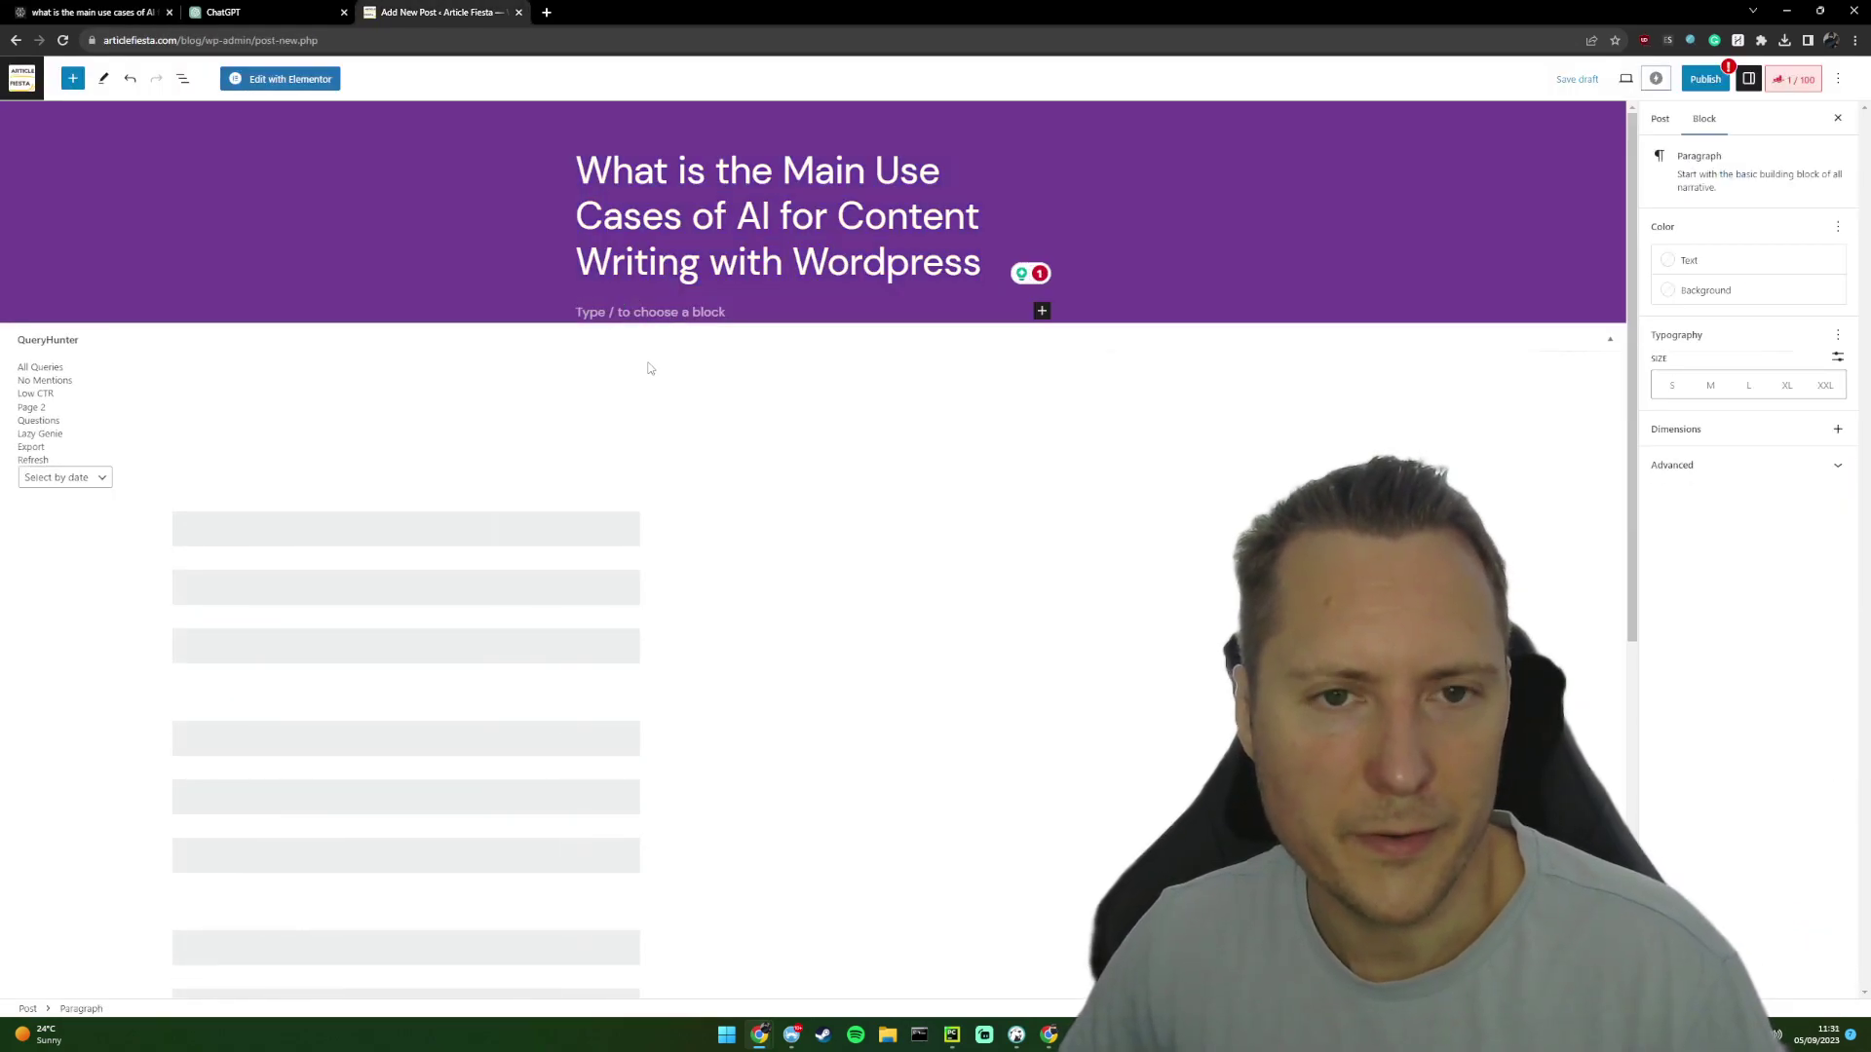
{"action": "key", "text": "ctrl+v"}
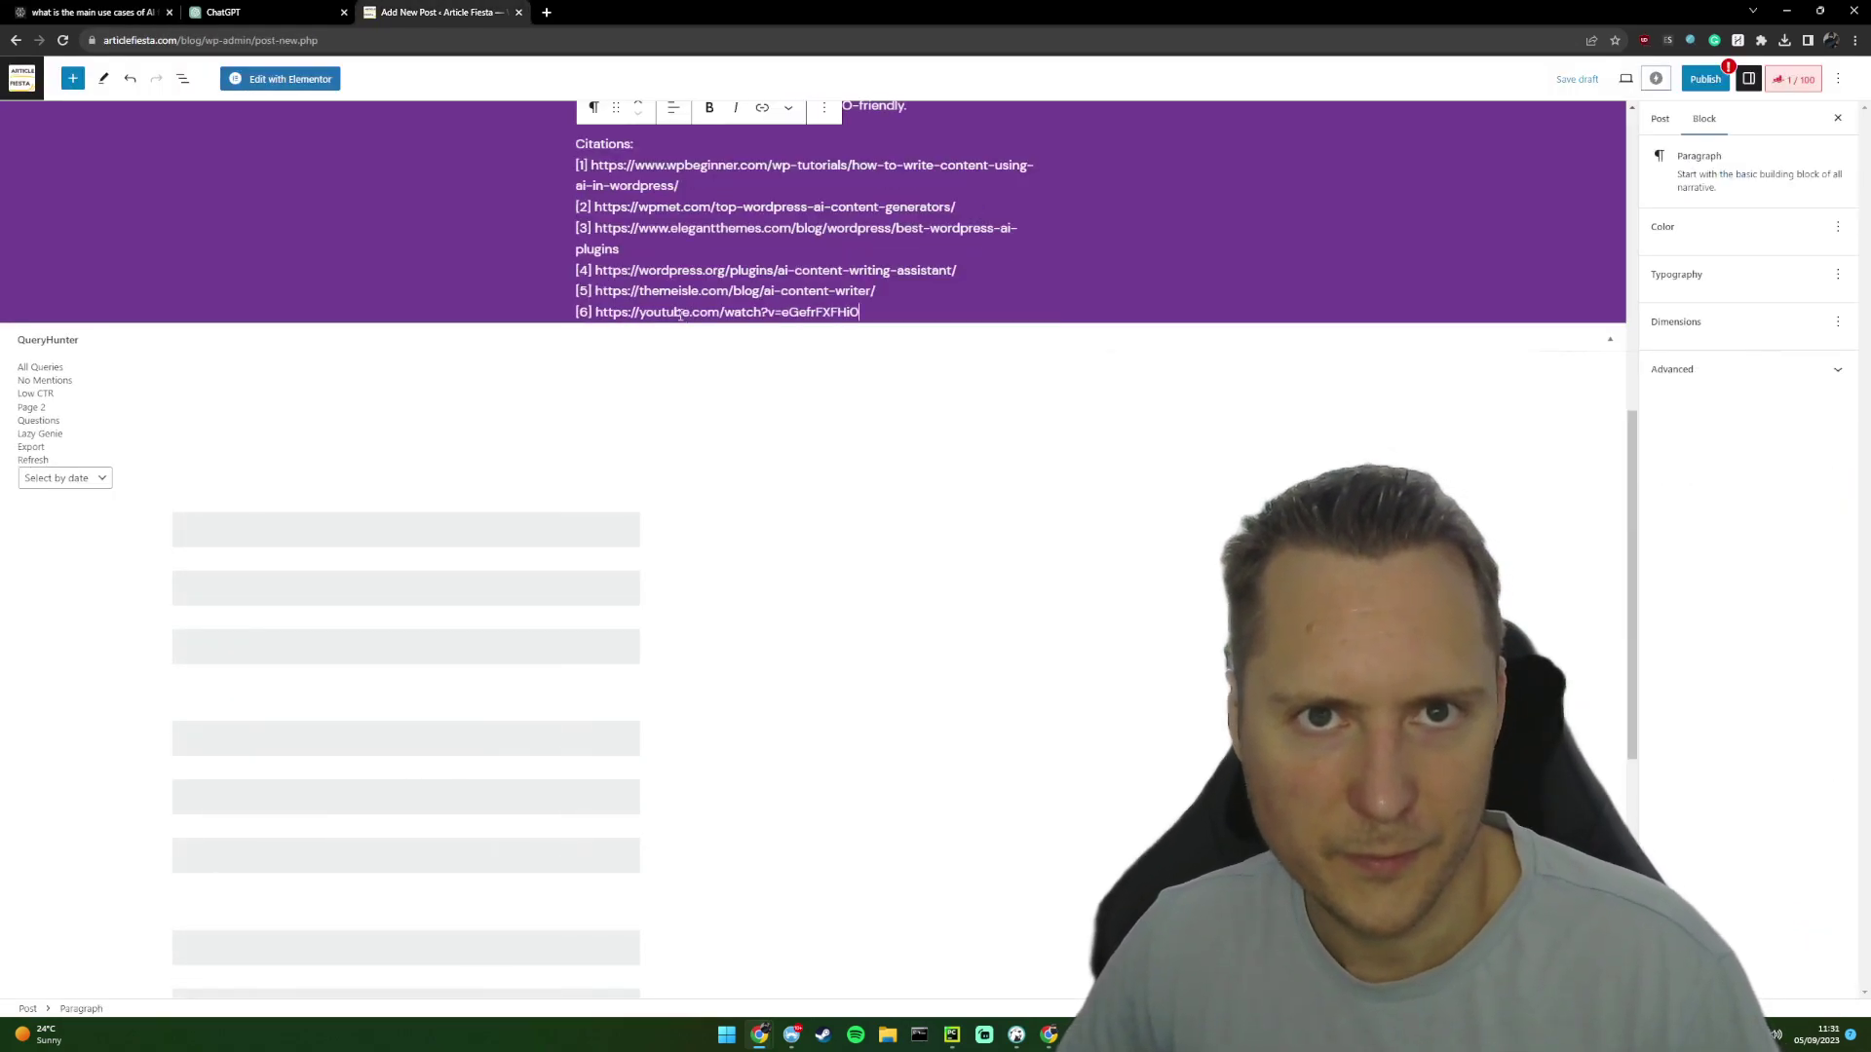
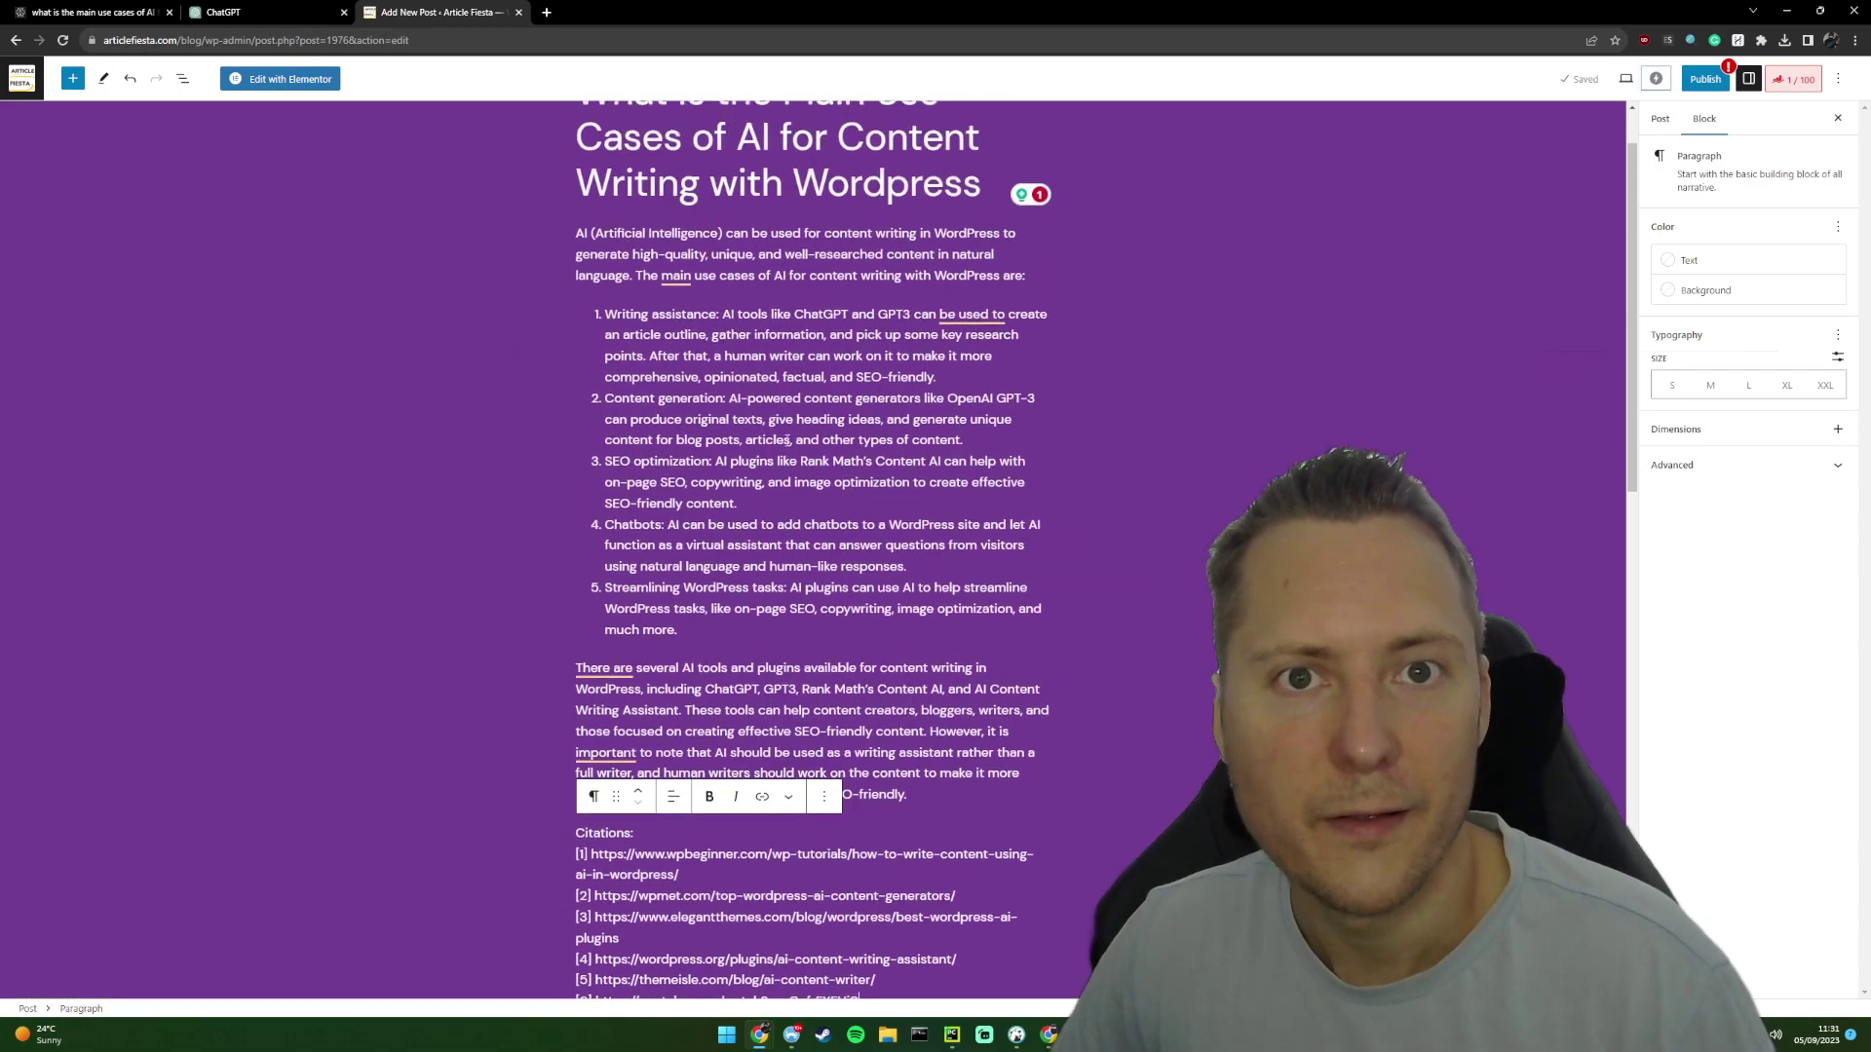
{"action": "left_click_drag", "start_coordinate": [906, 793], "coordinate": [585, 620]}
{"action": "left_click", "coordinate": [660, 687]}
{"action": "key", "text": "ctrl+z"}
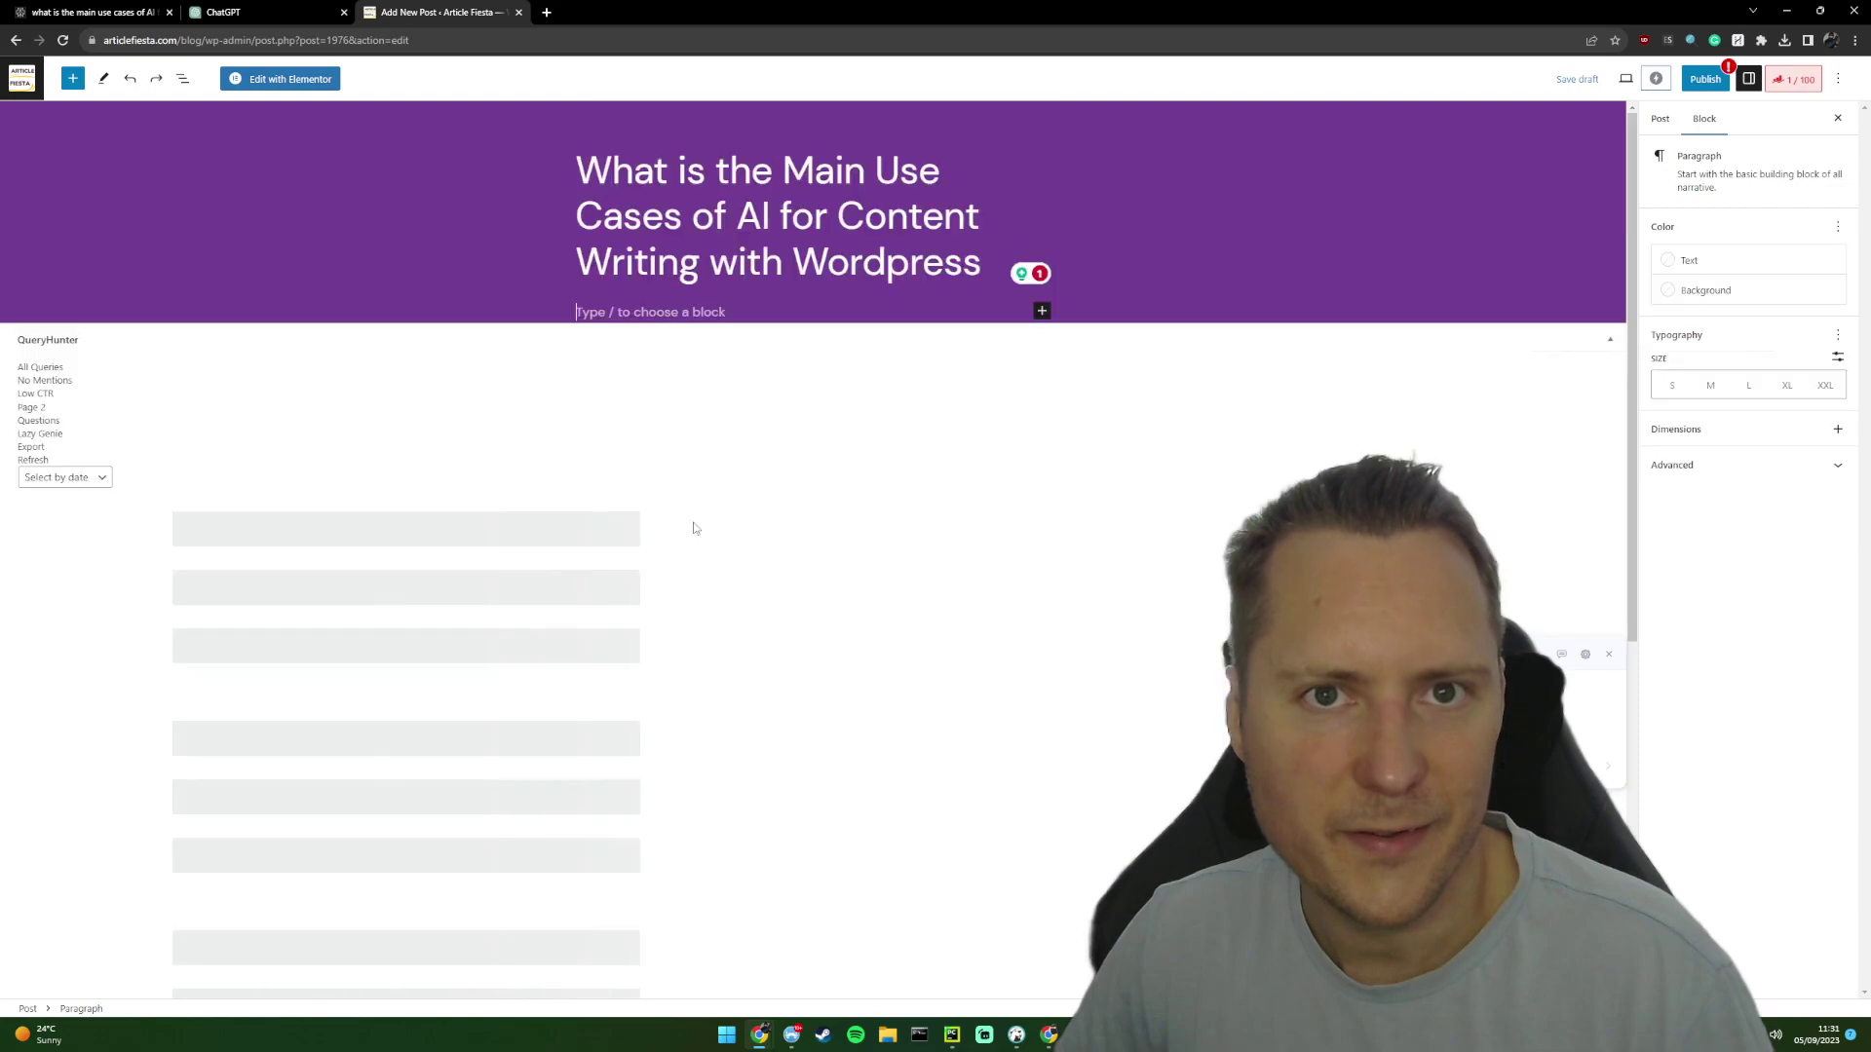
- Switch to ChatGPT, append the copied answer and citations to the contextual-links prompt, and send it
{"action": "left_click", "coordinate": [222, 11]}
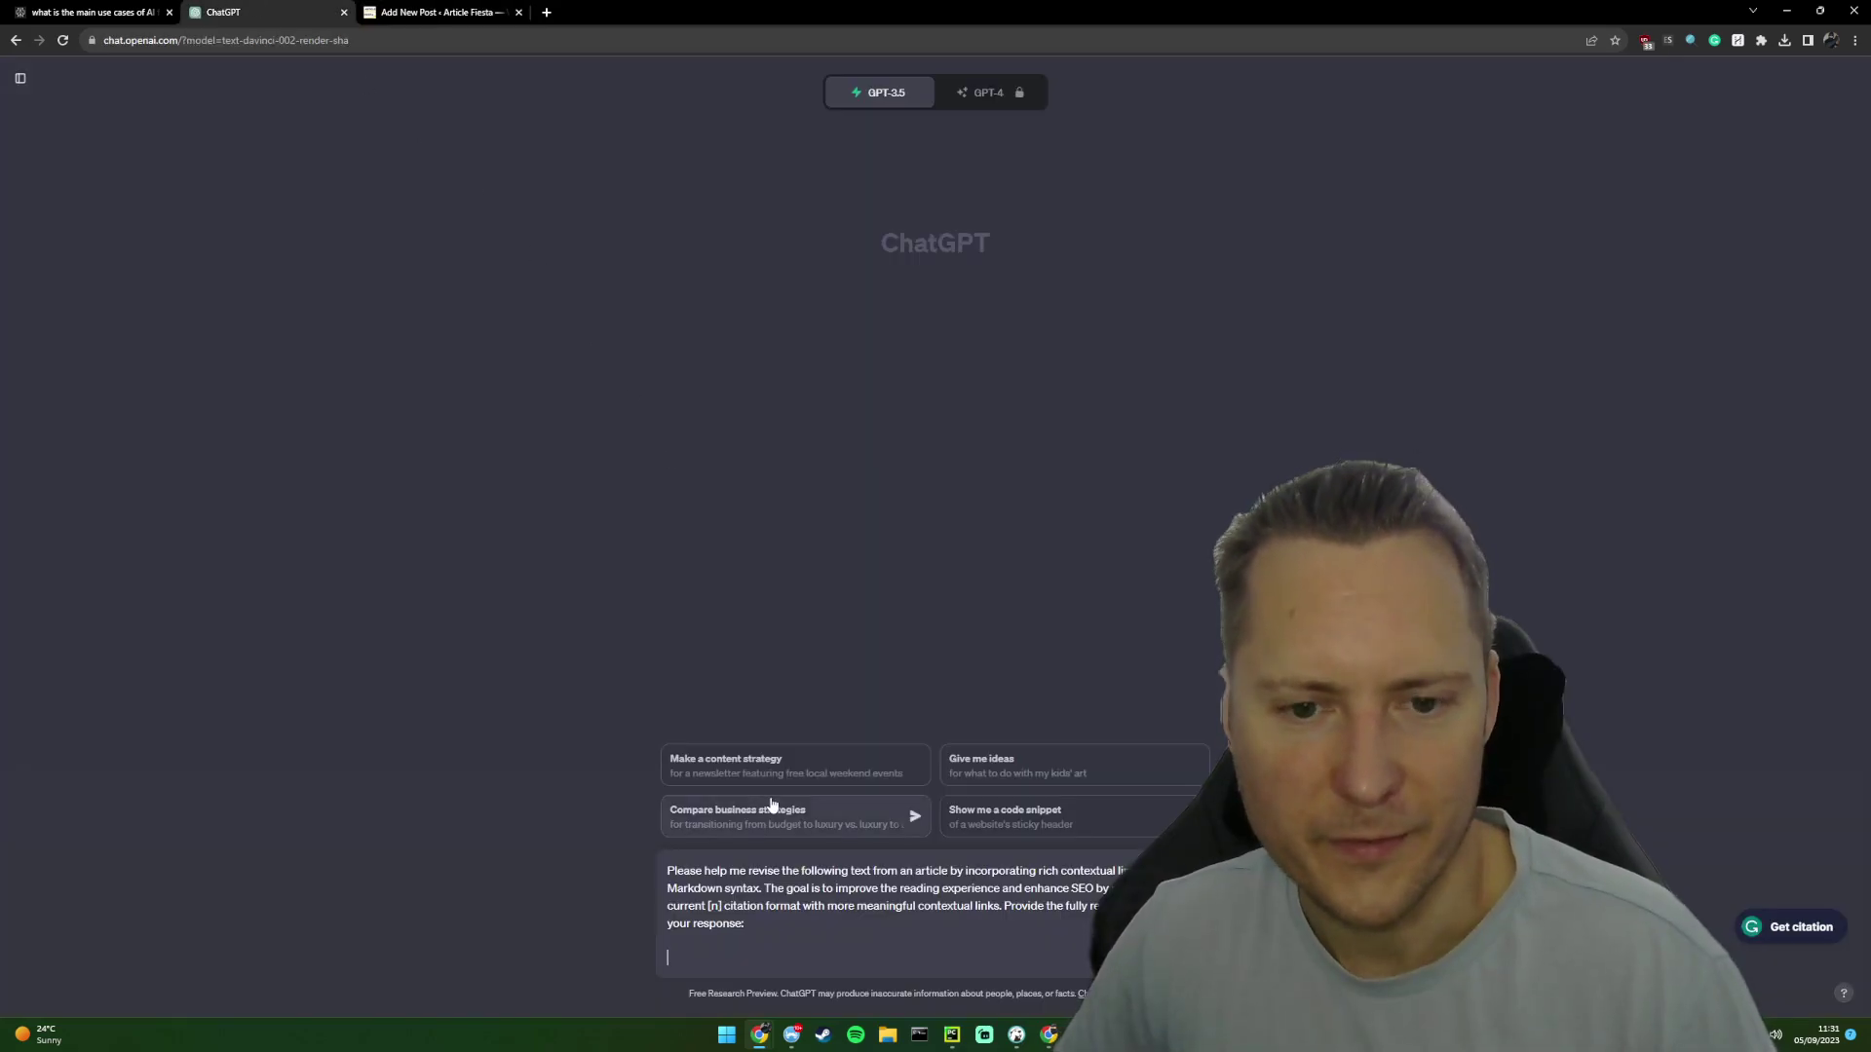
{"action": "scroll", "coordinate": [795, 558], "scroll_direction": "up", "scroll_amount": 6, "text": "ctrl"}
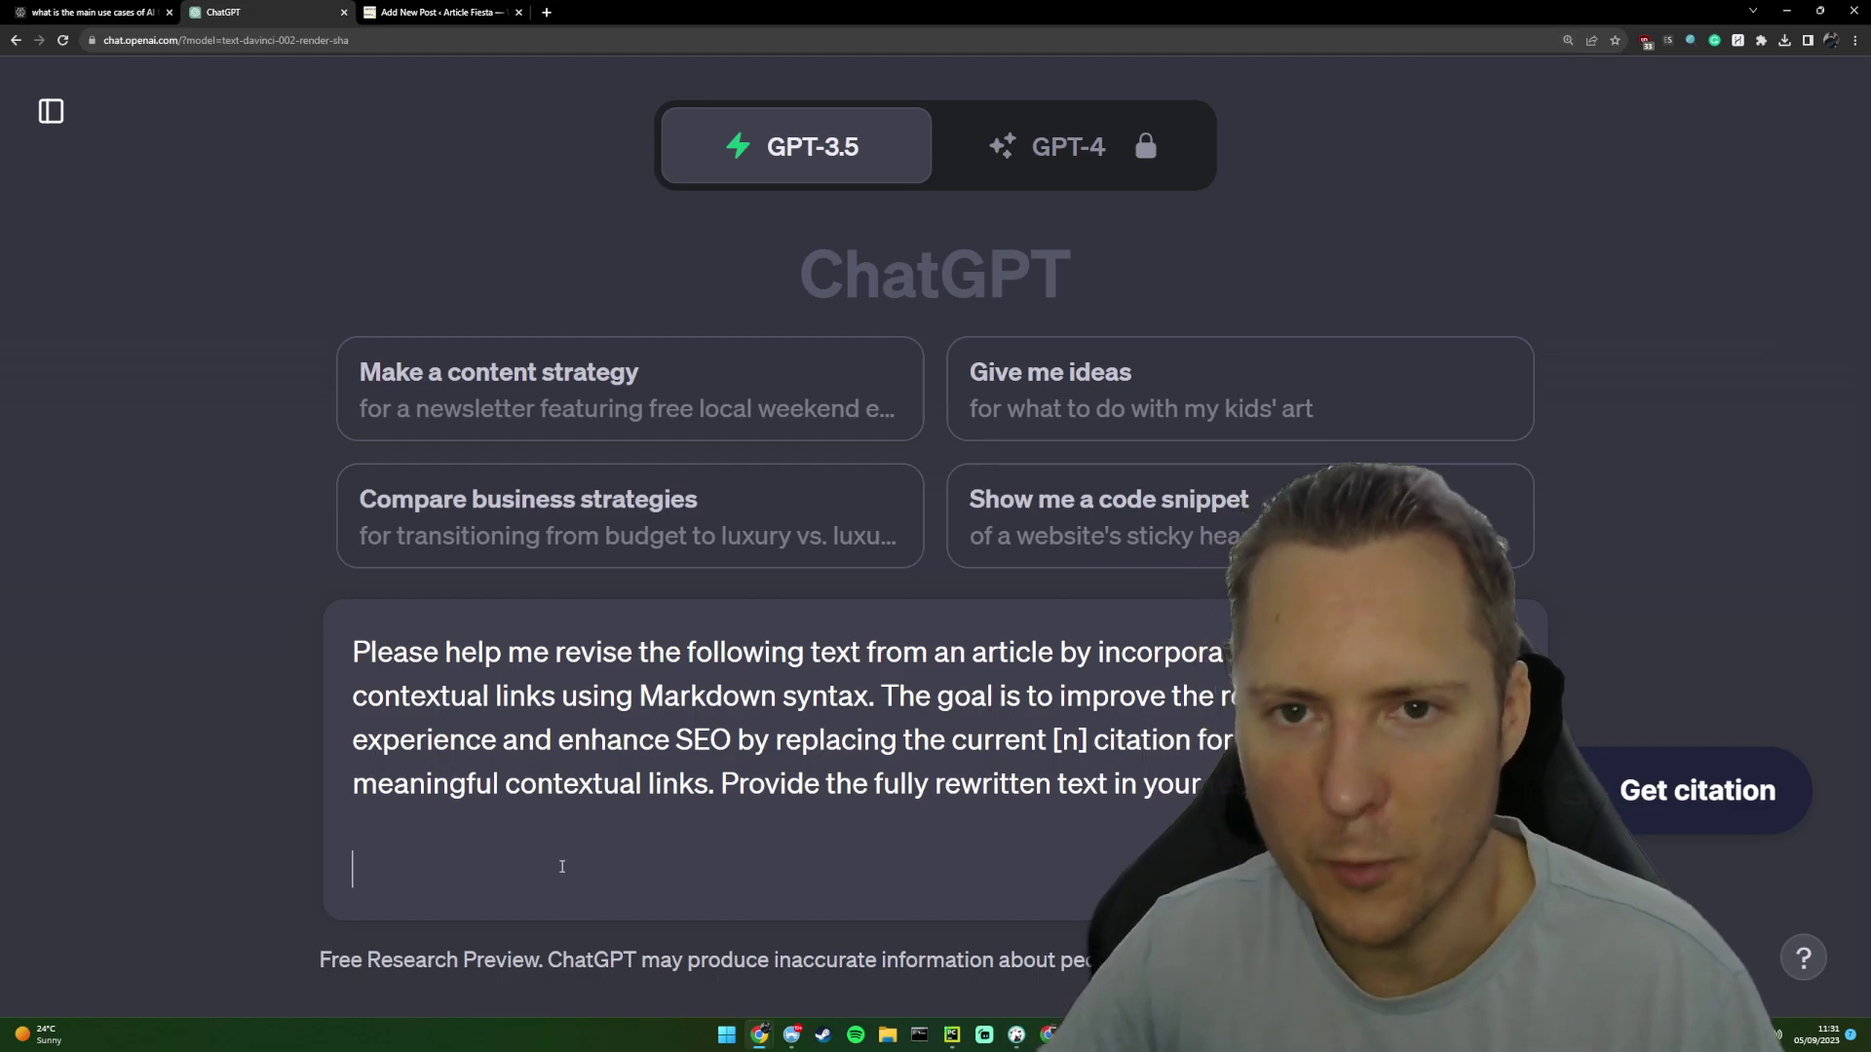
{"action": "key", "text": "ctrl+v"}
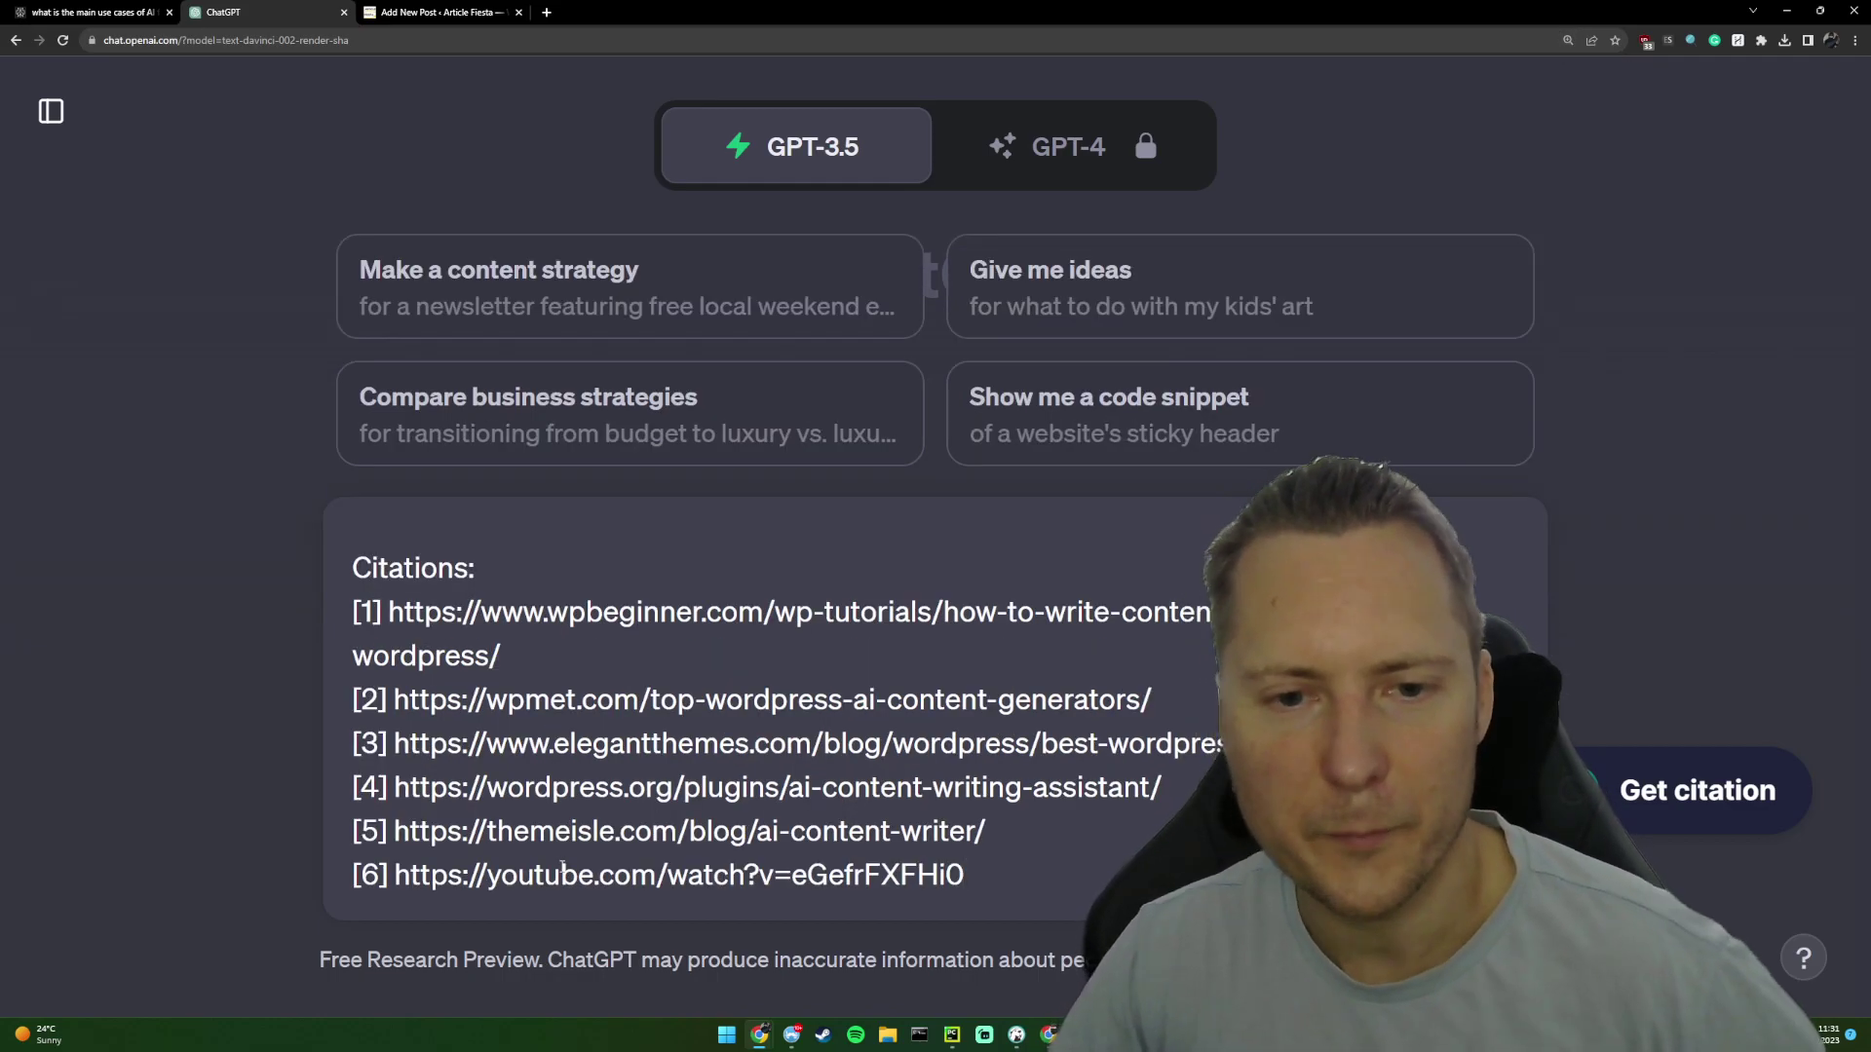
{"action": "key", "text": "Return"}
{"action": "key", "text": "ctrl+minus"}
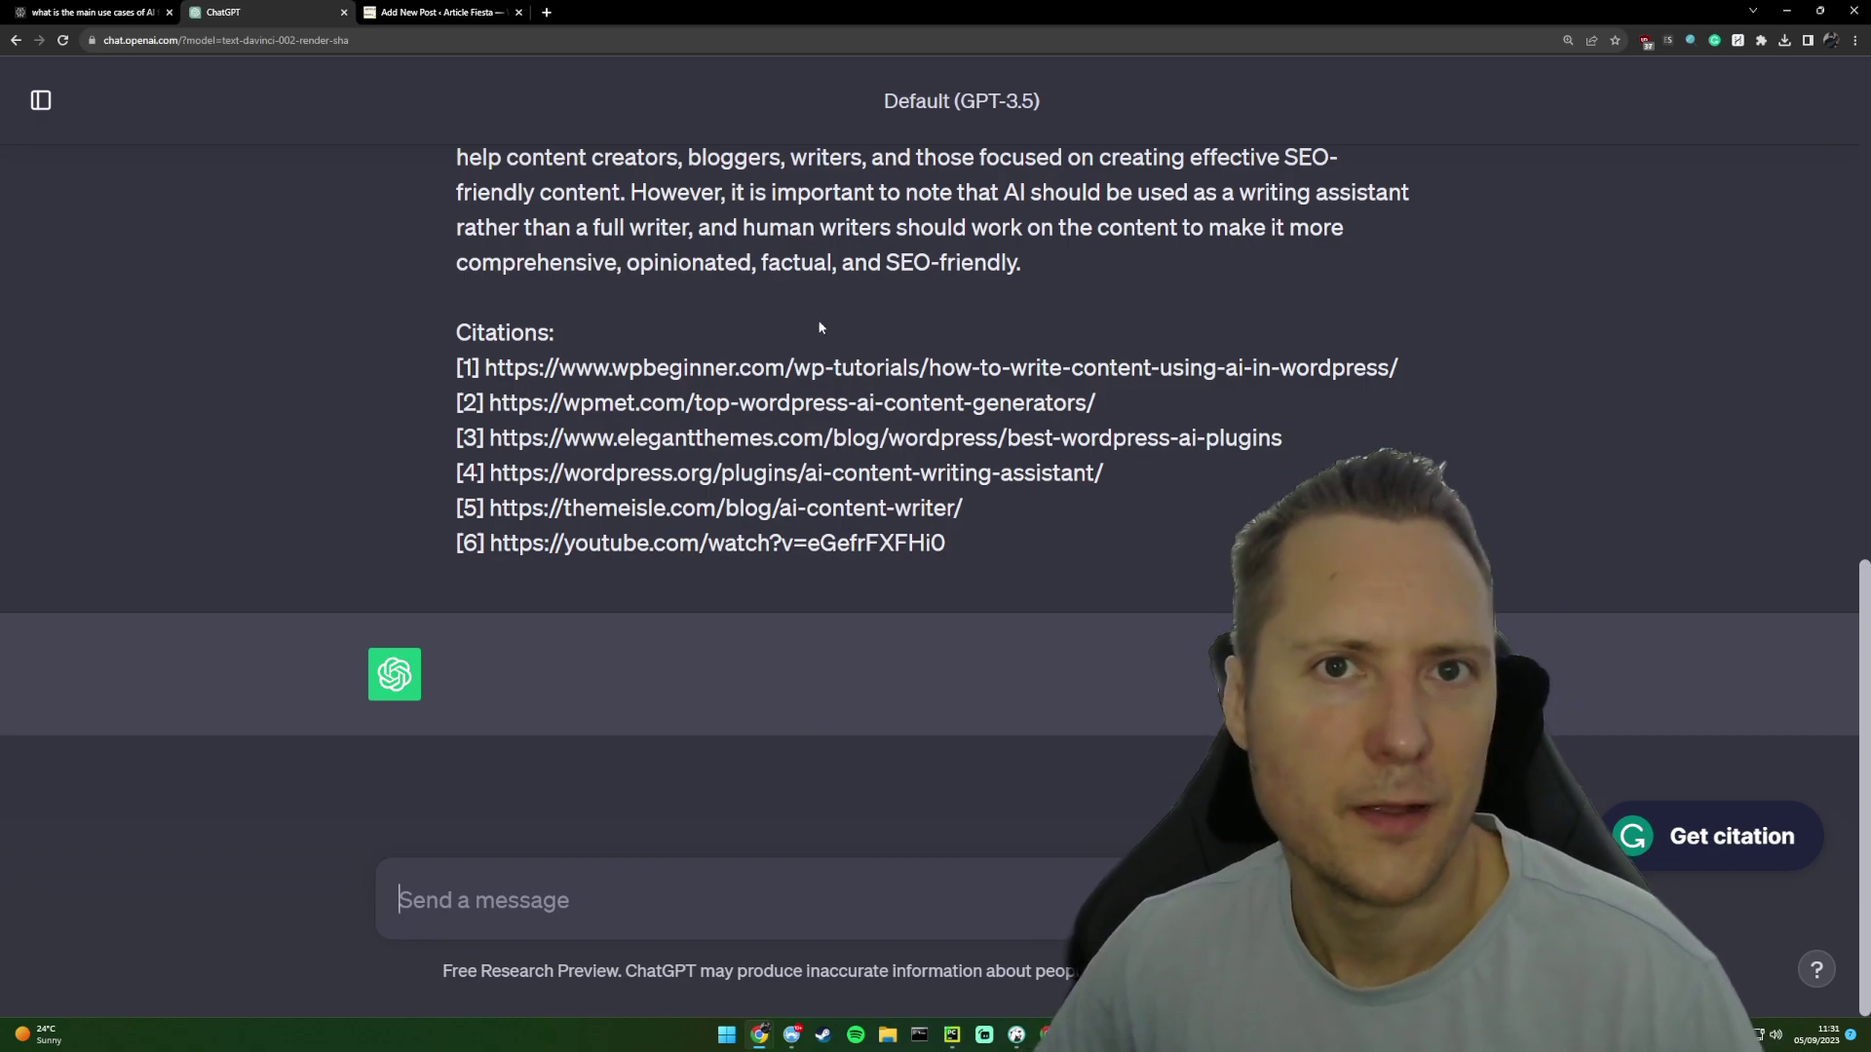
{"action": "scroll", "coordinate": [779, 302], "scroll_direction": "up", "scroll_amount": 10}
{"action": "scroll", "coordinate": [722, 283], "scroll_direction": "down", "scroll_amount": 10}
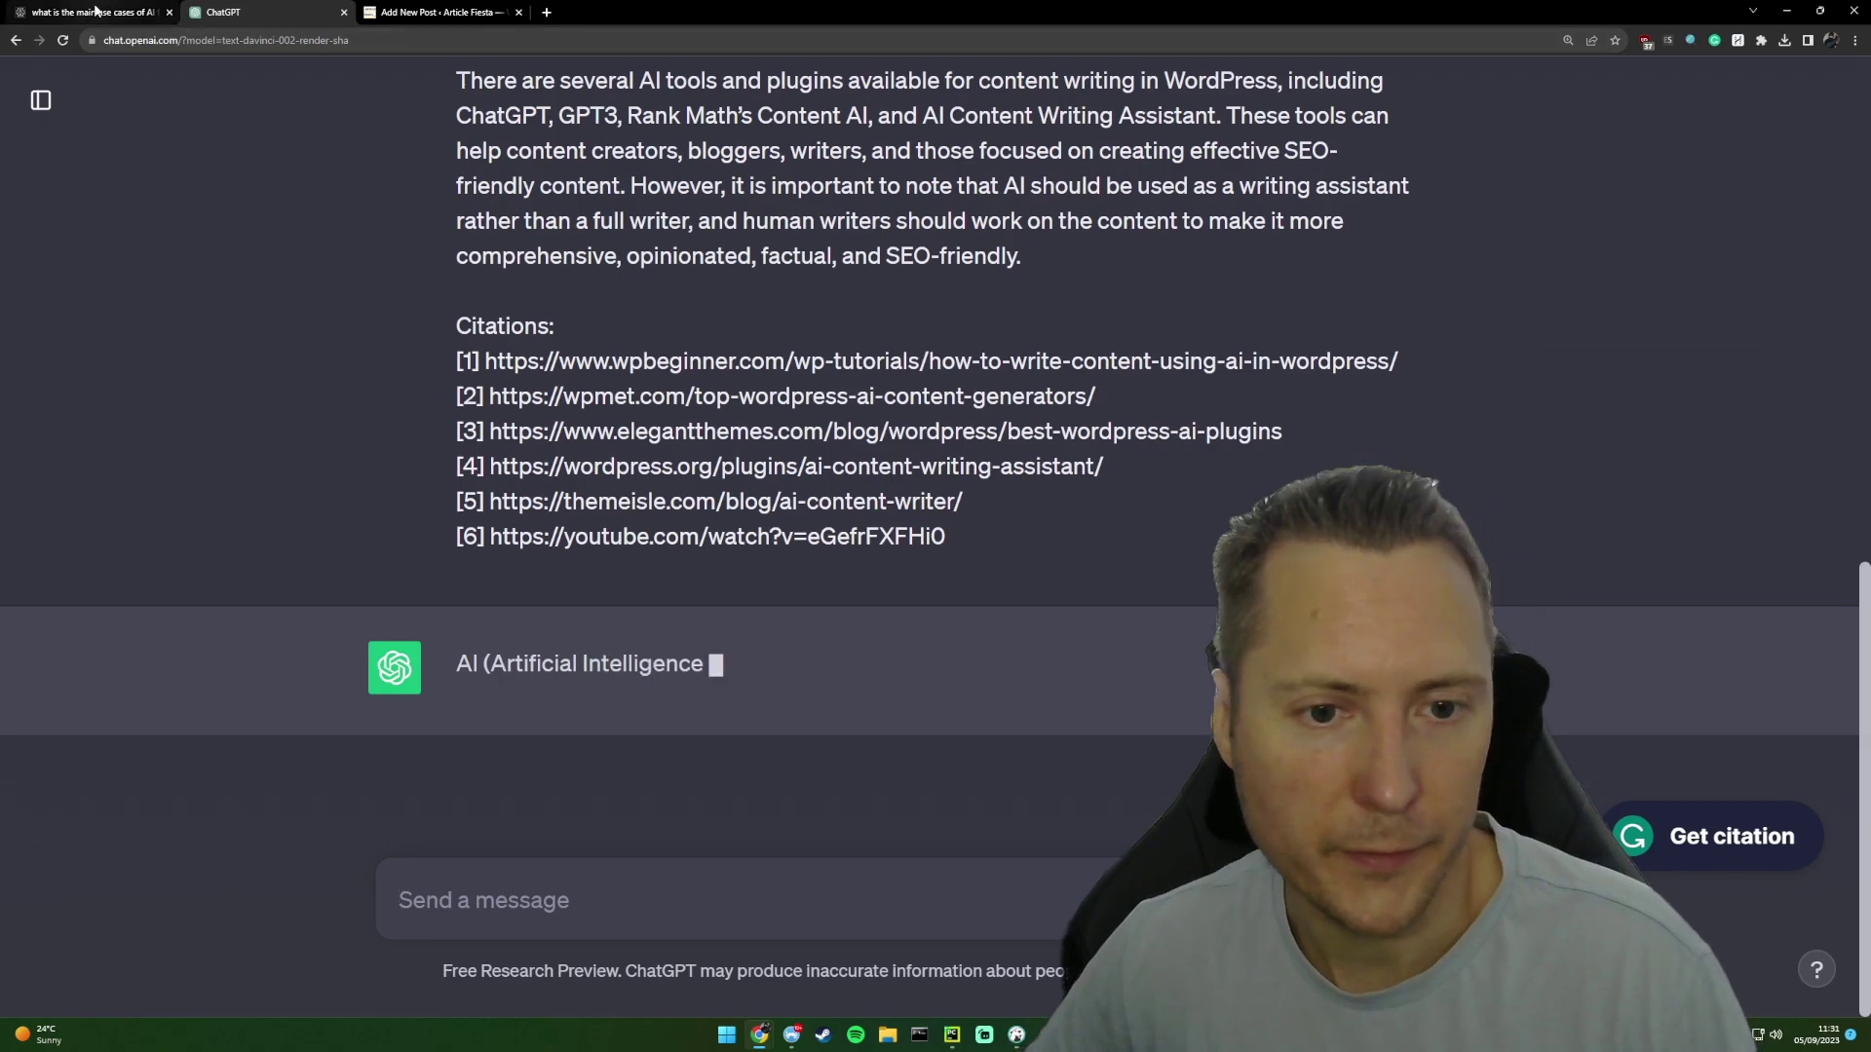
- In Perplexity, run the related question "how do AI content generators for WordPress work" and copy the question text
{"action": "left_click", "coordinate": [92, 11]}
{"action": "scroll", "coordinate": [807, 497], "scroll_direction": "down", "scroll_amount": 6}
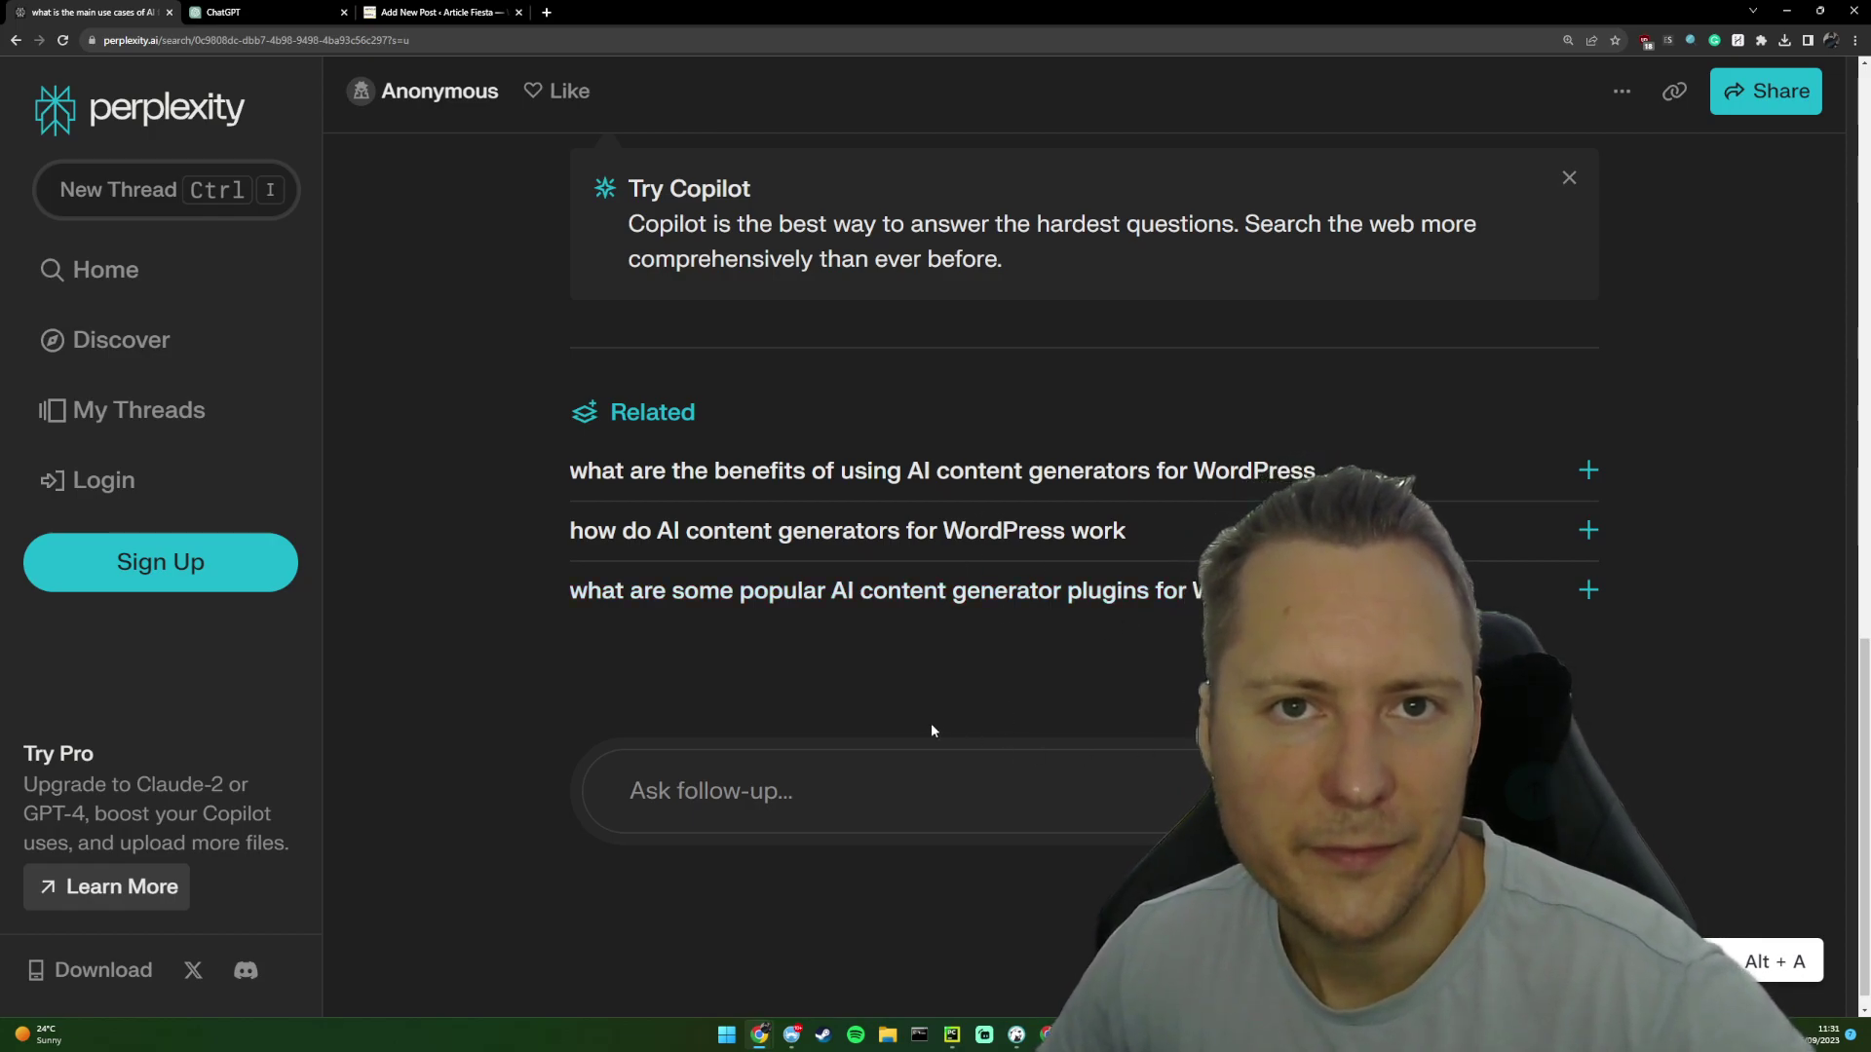
{"action": "left_click", "coordinate": [815, 530]}
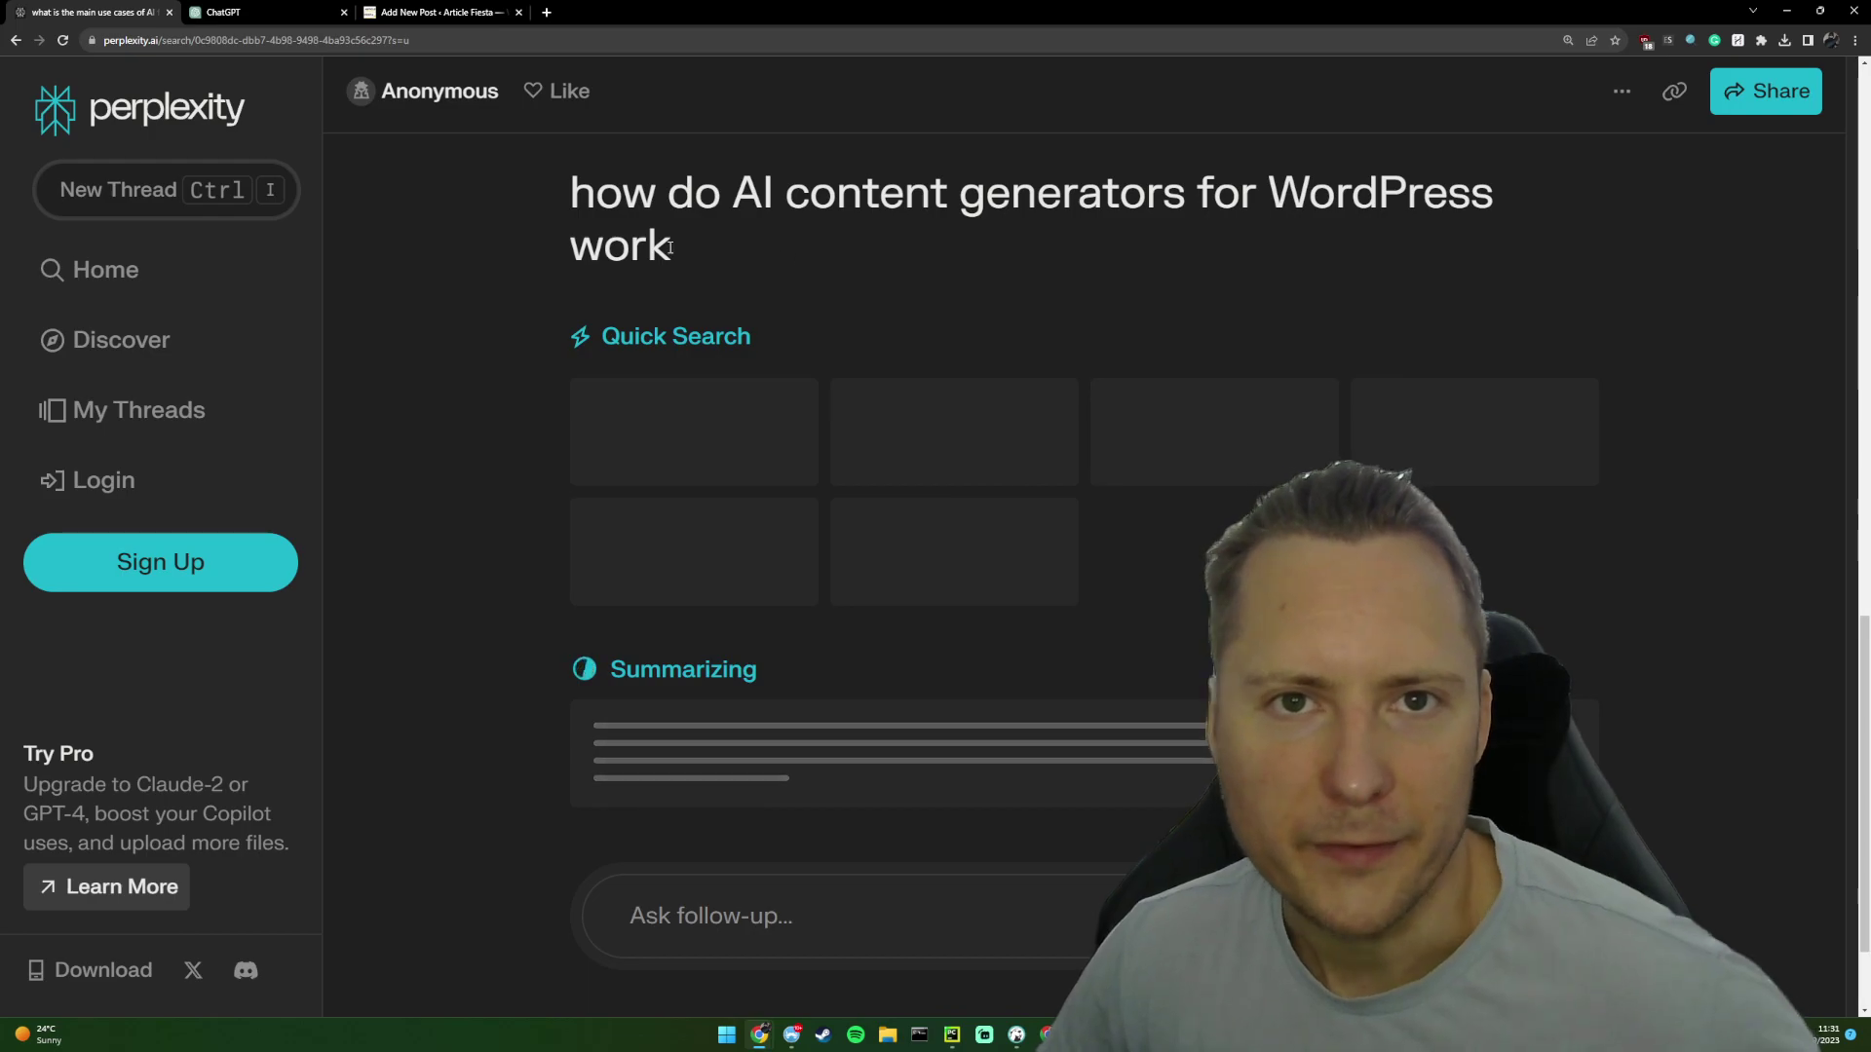
{"action": "left_click_drag", "start_coordinate": [799, 254], "coordinate": [394, 83]}
{"action": "key", "text": "ctrl+c"}
{"action": "key", "text": "alt+a"}
- In the WordPress post, add the placeholder paragraph "sdfdsfsdf#" and put the copied question below it as an H2 heading
{"action": "left_click", "coordinate": [434, 11]}
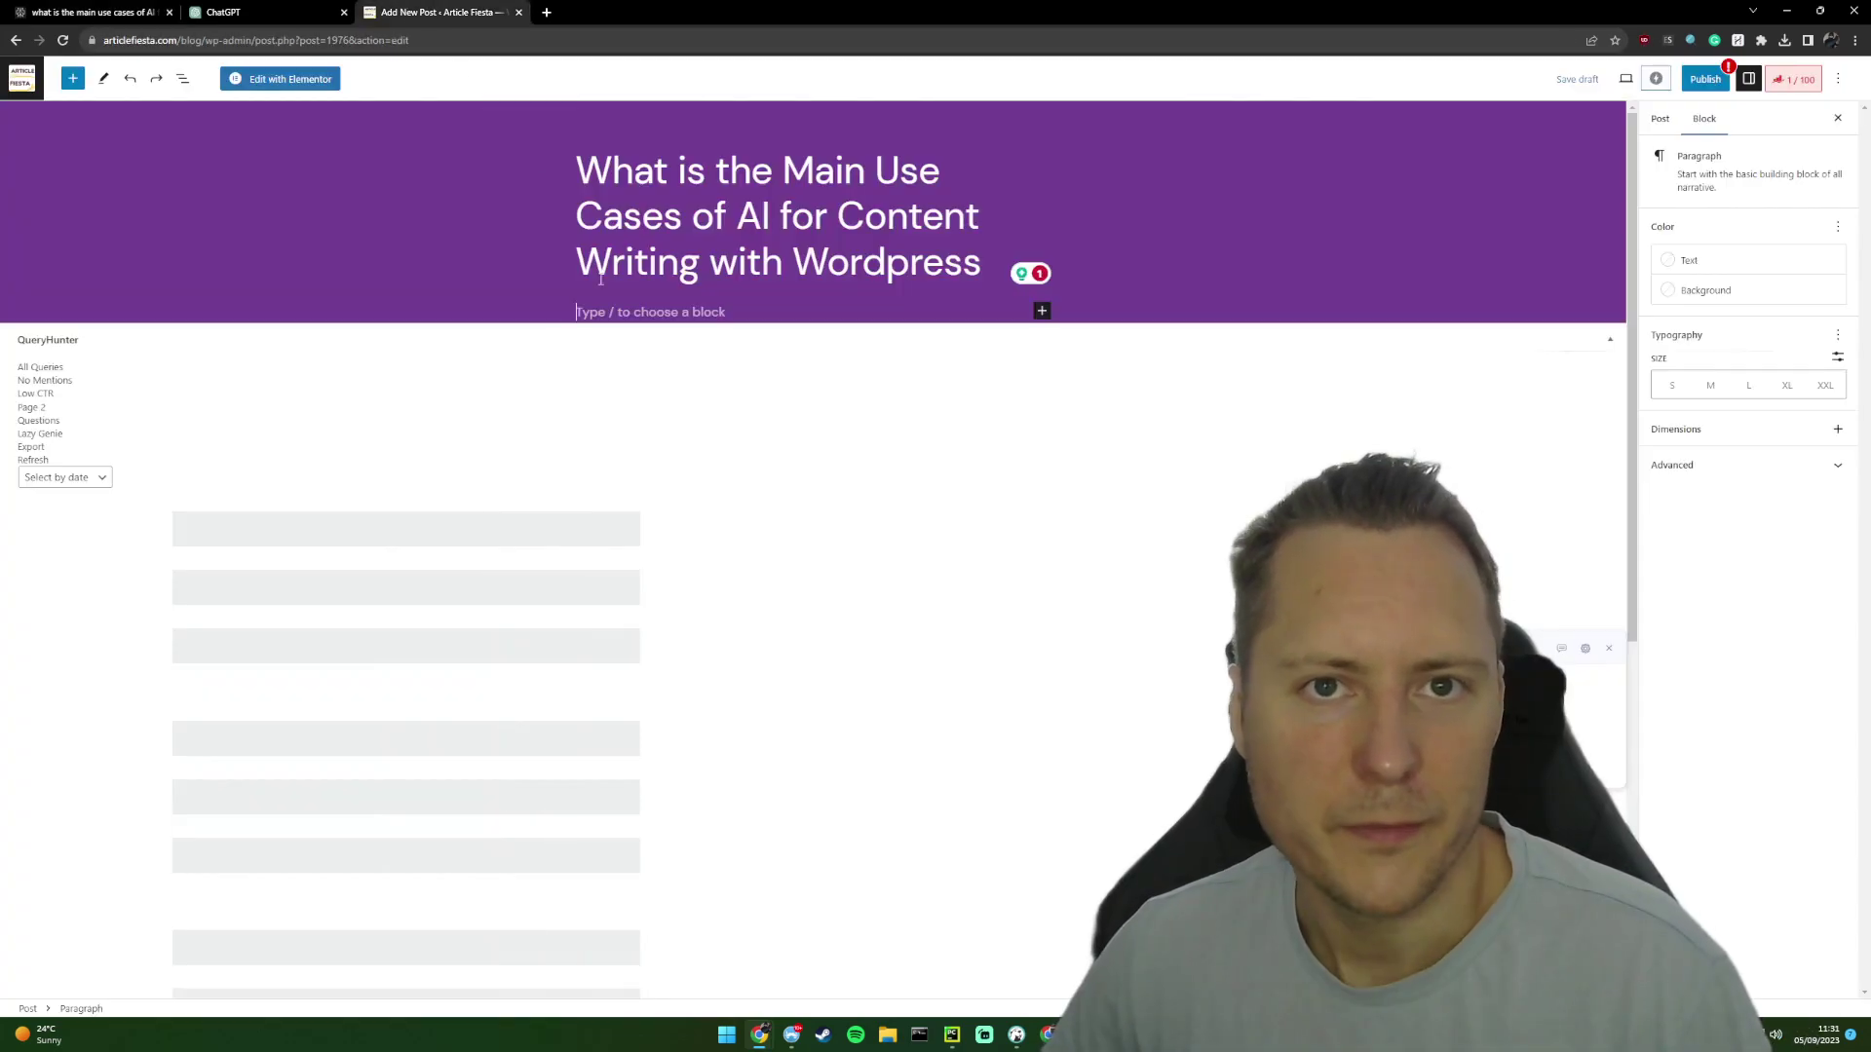
{"action": "type", "text": "sdfdsfsdf#"}
{"action": "key", "text": "Return"}
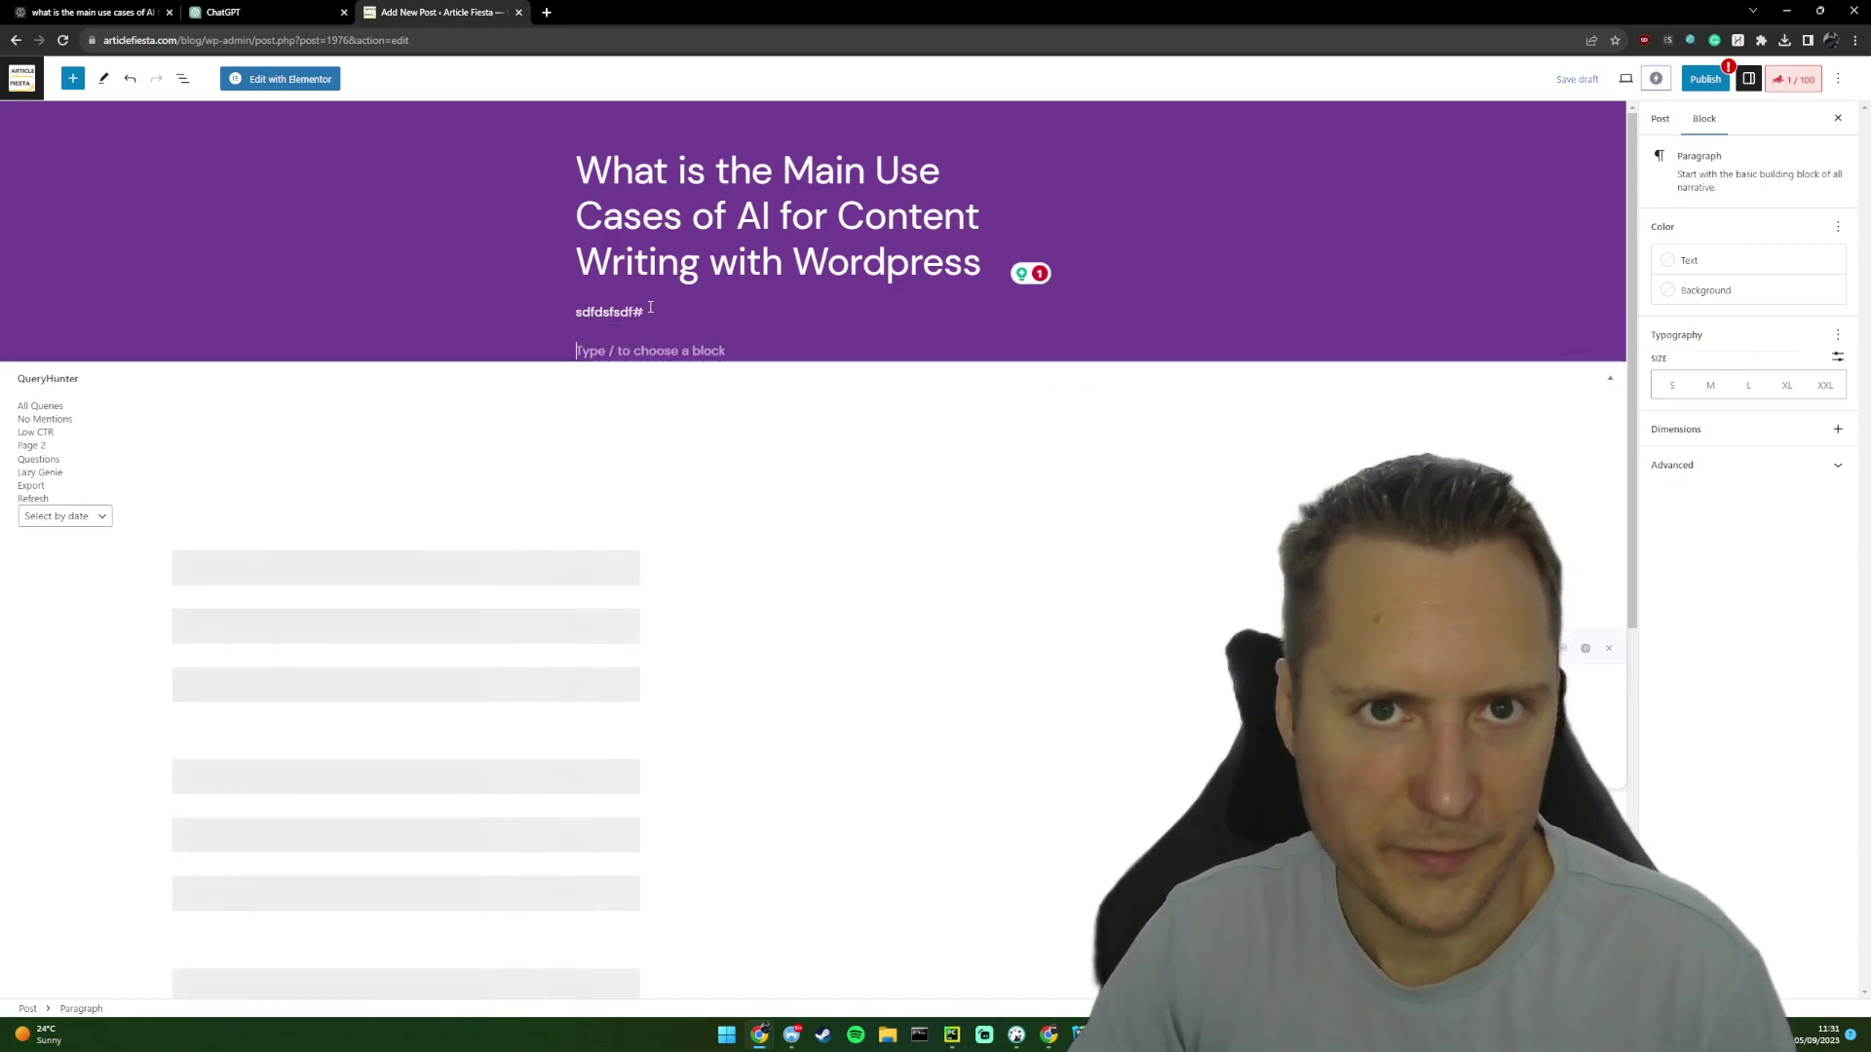
{"action": "type", "text": "#"}
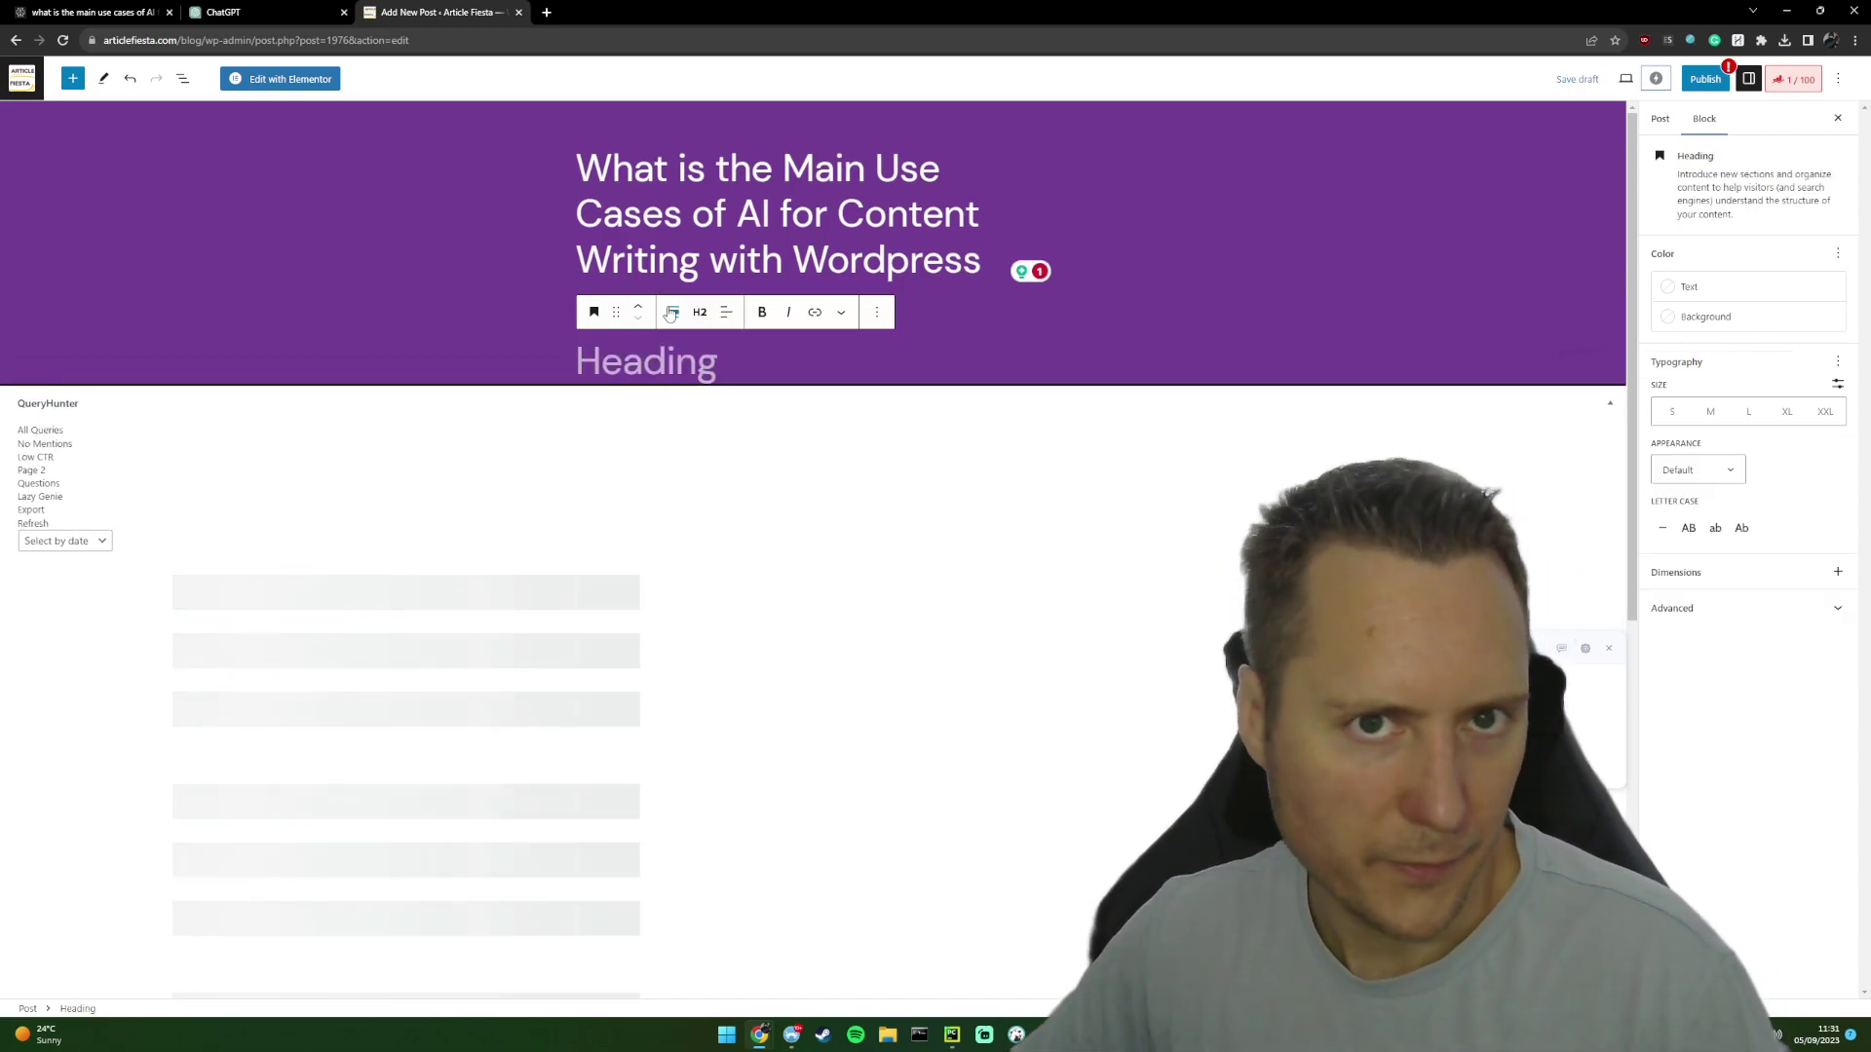
{"action": "key", "text": "ctrl+v"}
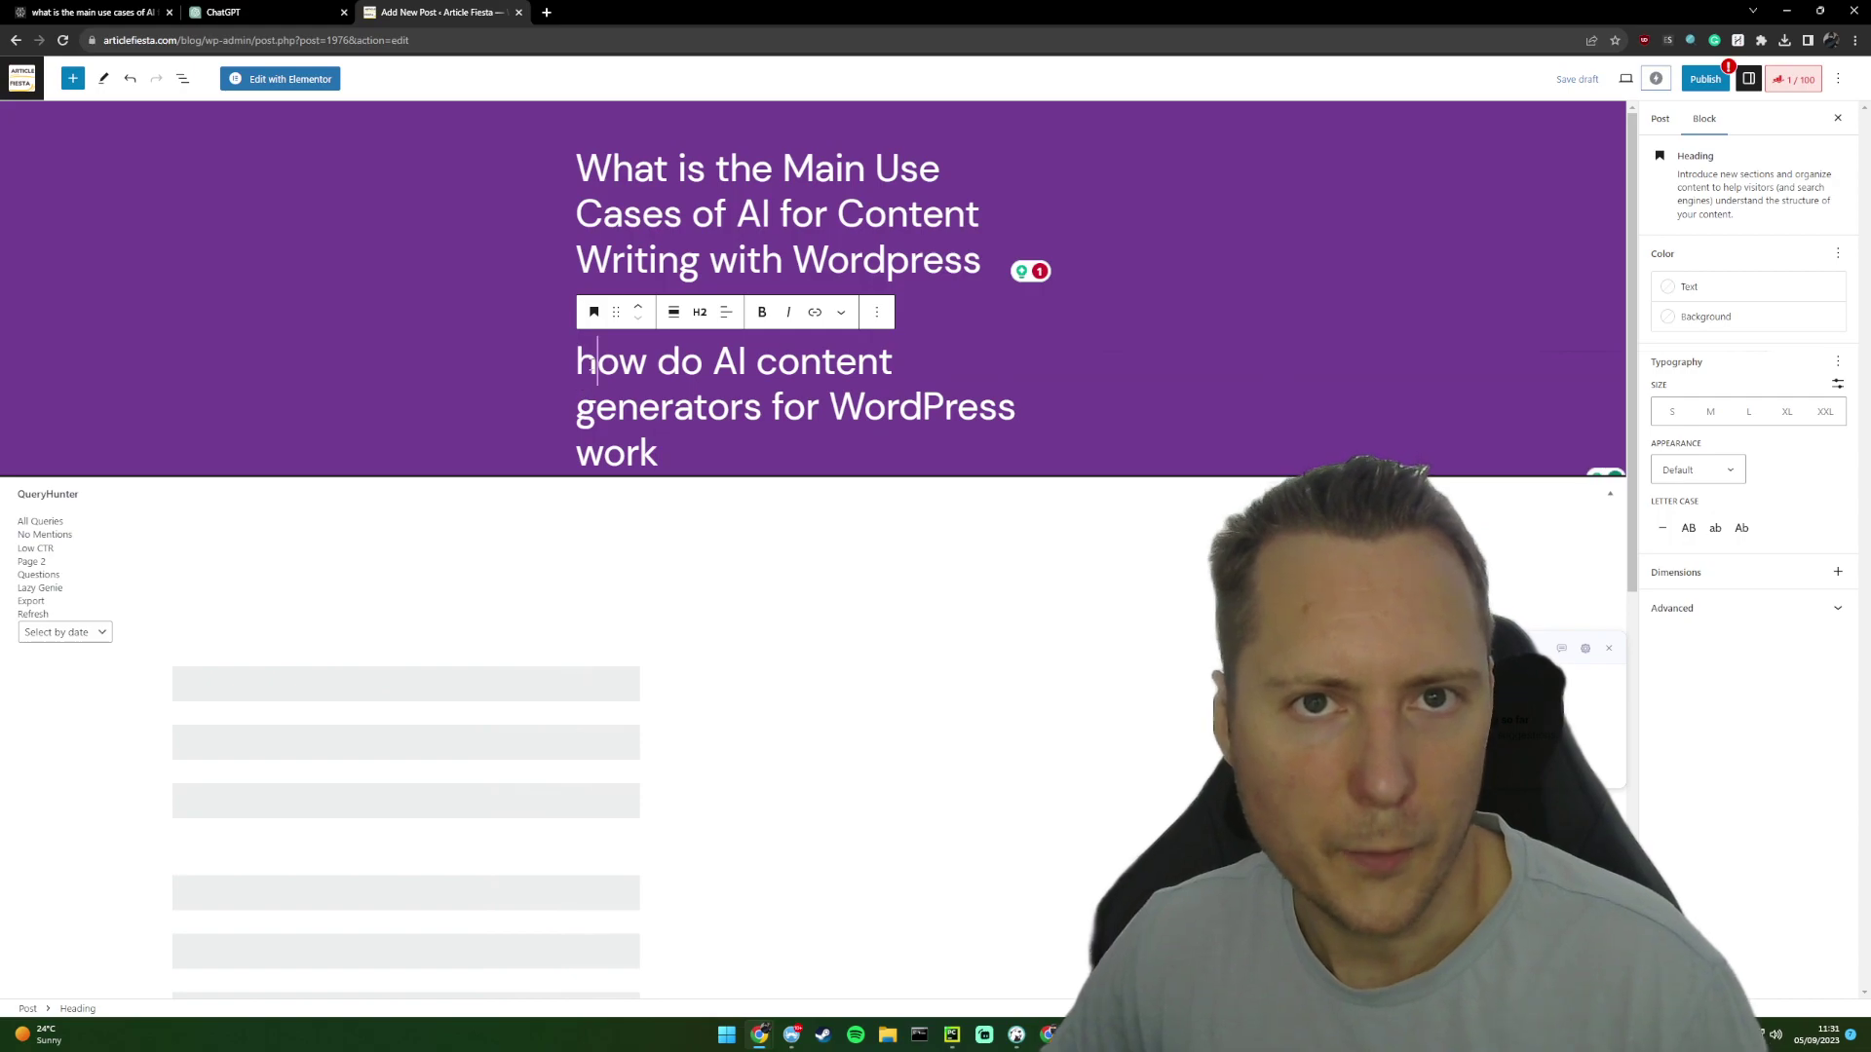
- Capitalise "How", "Generators" and "Work" in the heading, end it with a question mark, and start a paragraph below
{"action": "key", "text": "shift+Left"}
{"action": "type", "text": "H"}
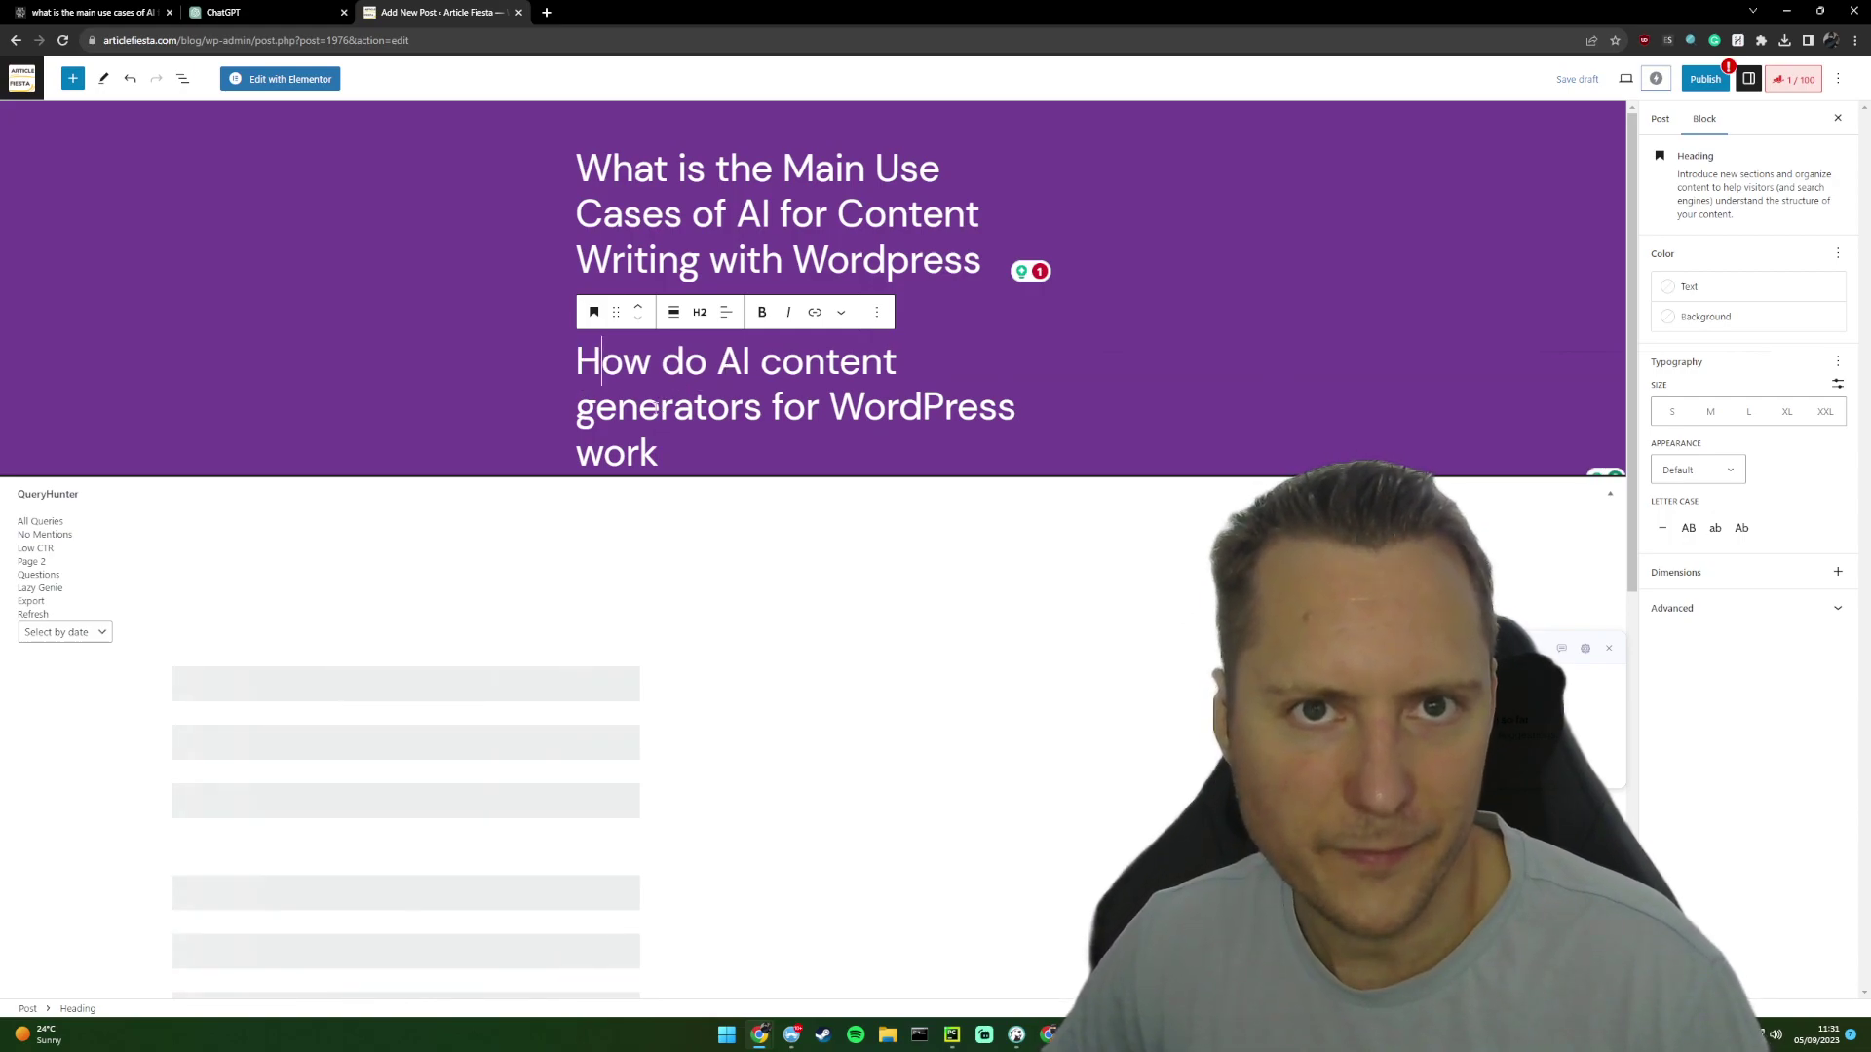
{"action": "type", "text": "G"}
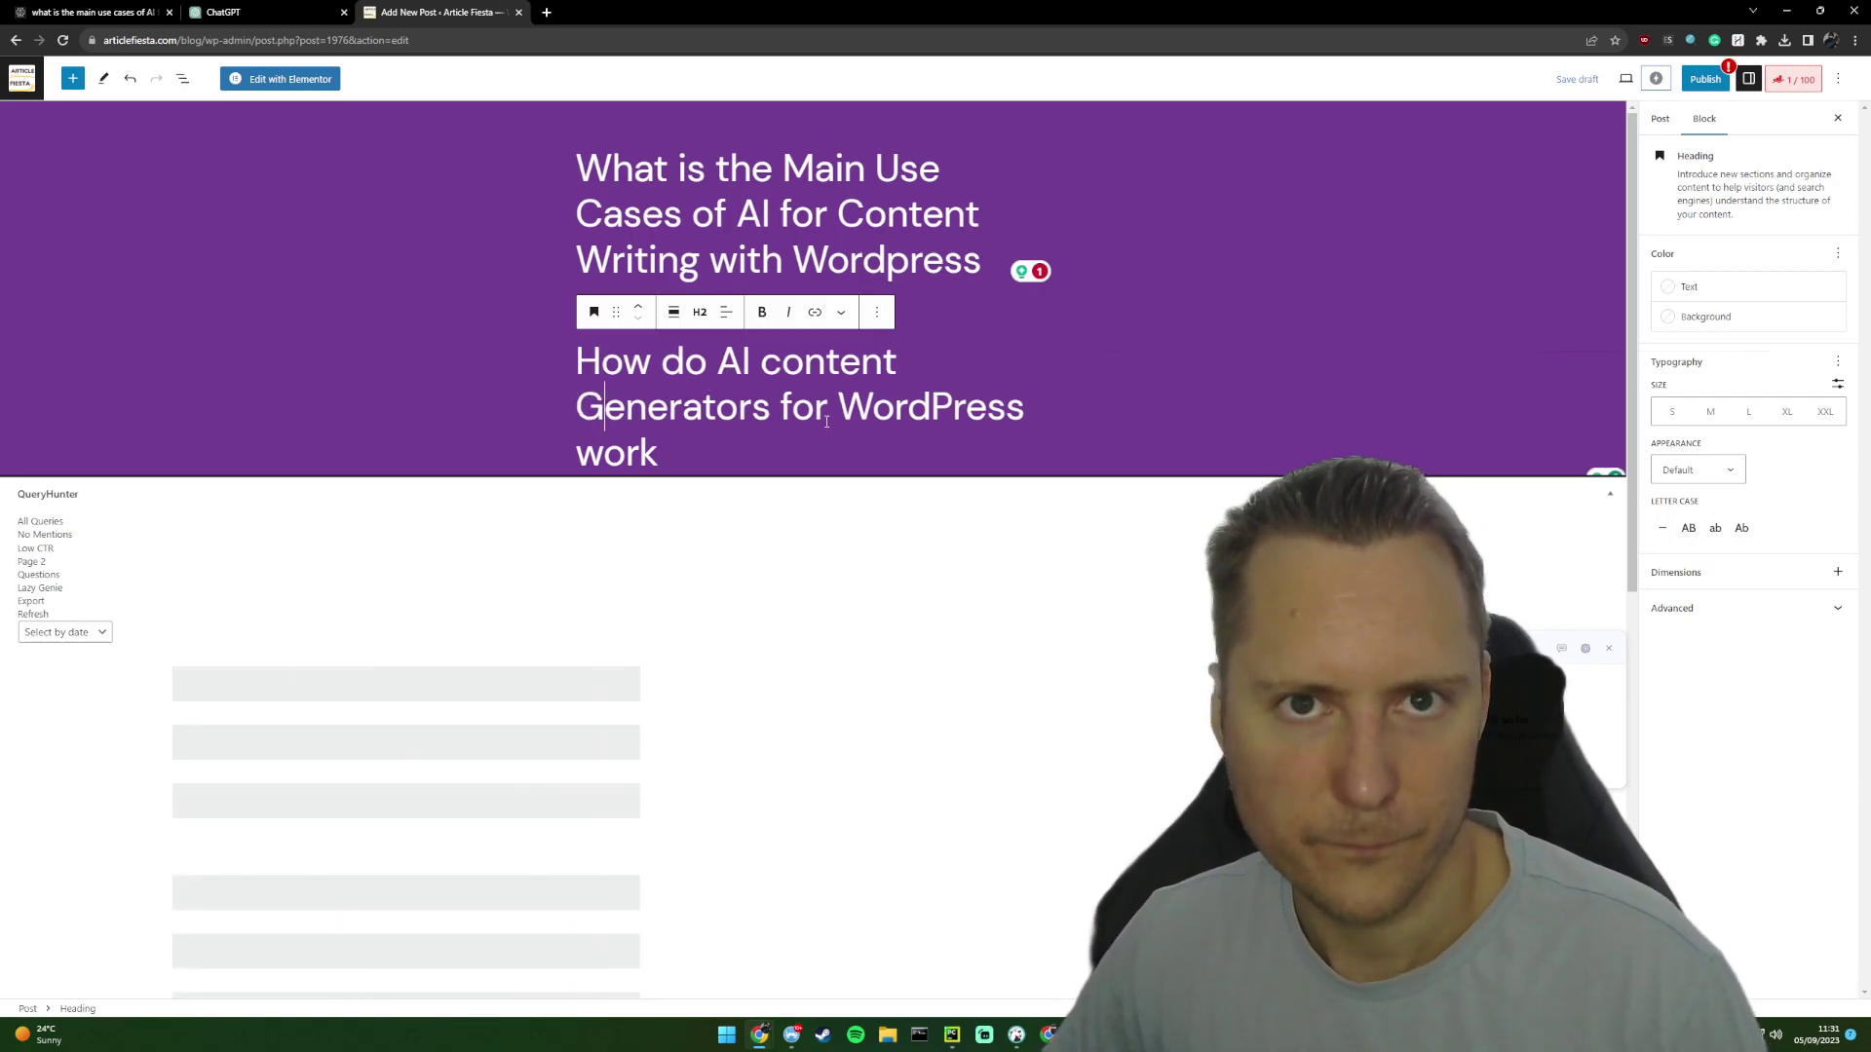
{"action": "left_click", "coordinate": [598, 439]}
{"action": "key", "text": "shift+Left"}
{"action": "type", "text": "Work?"}
{"action": "key", "text": "Return"}
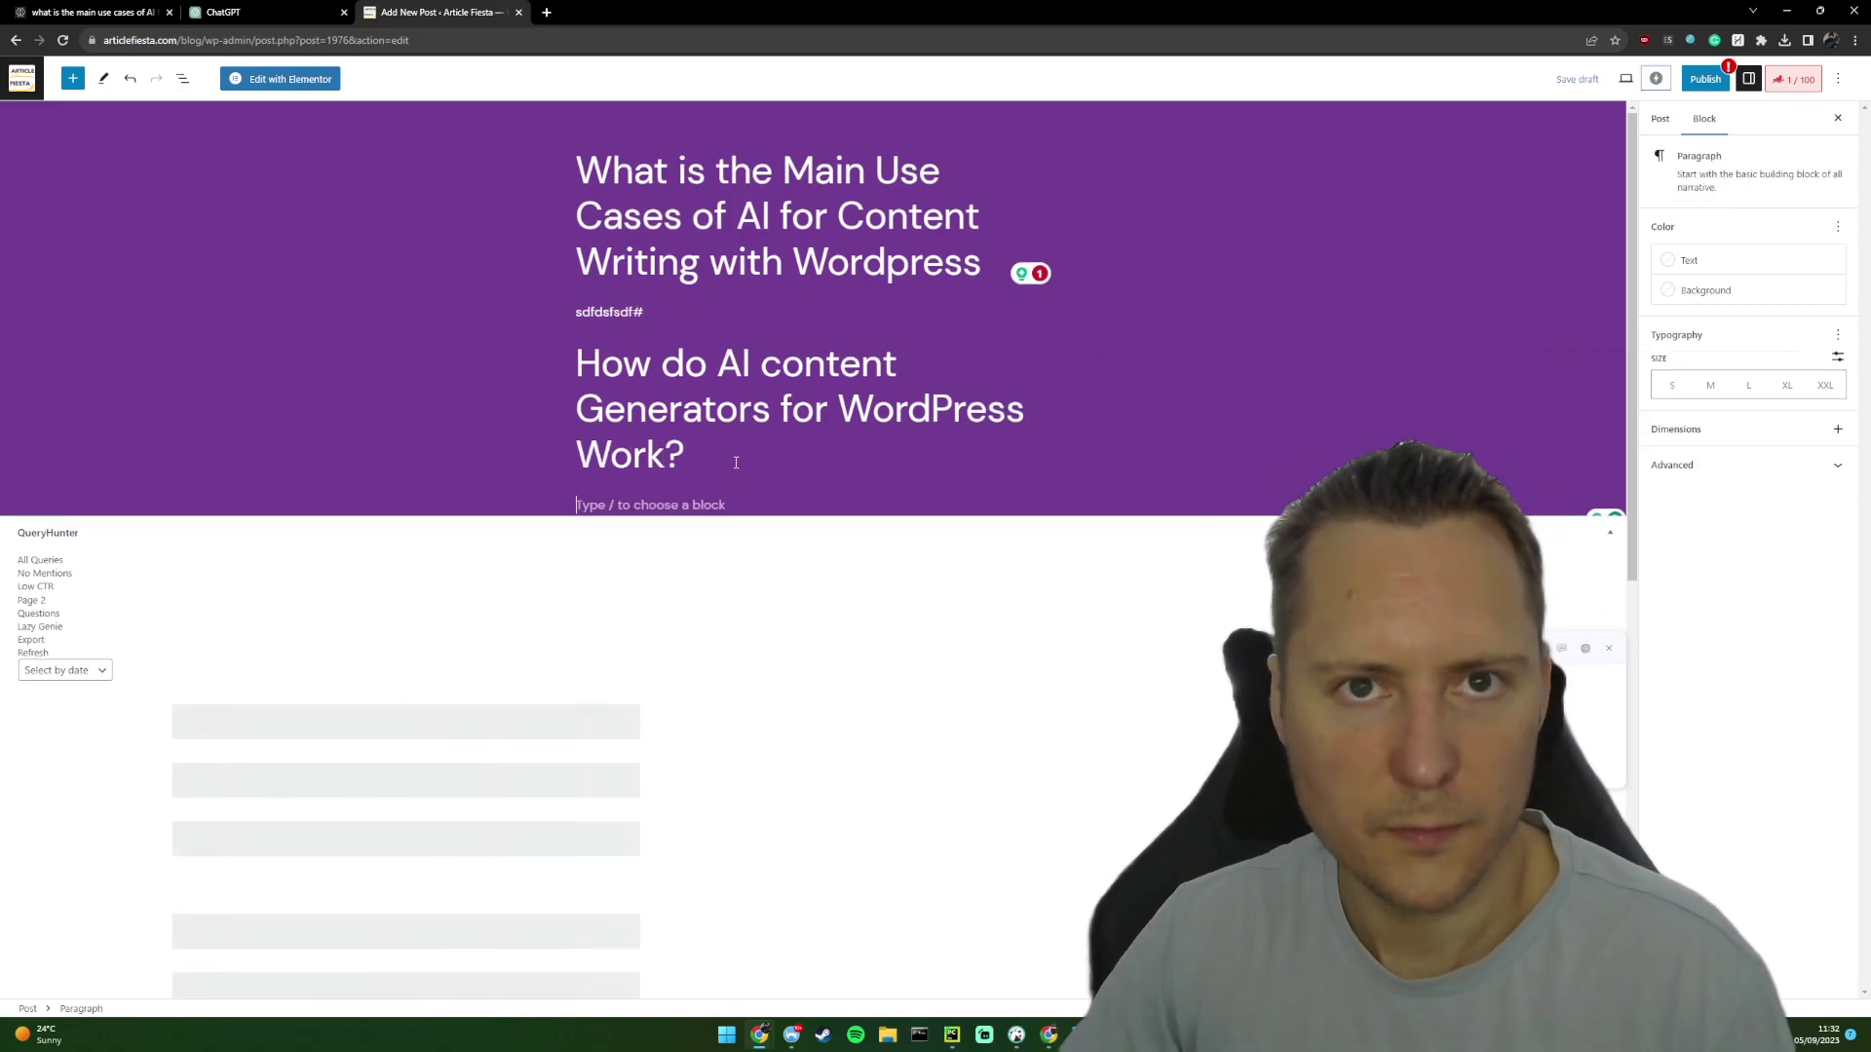
- Return to ChatGPT, look over the response being written, and duplicate the chat's browser tab
{"action": "left_click", "coordinate": [238, 10]}
{"action": "scroll", "coordinate": [709, 455], "scroll_direction": "up", "scroll_amount": 7}
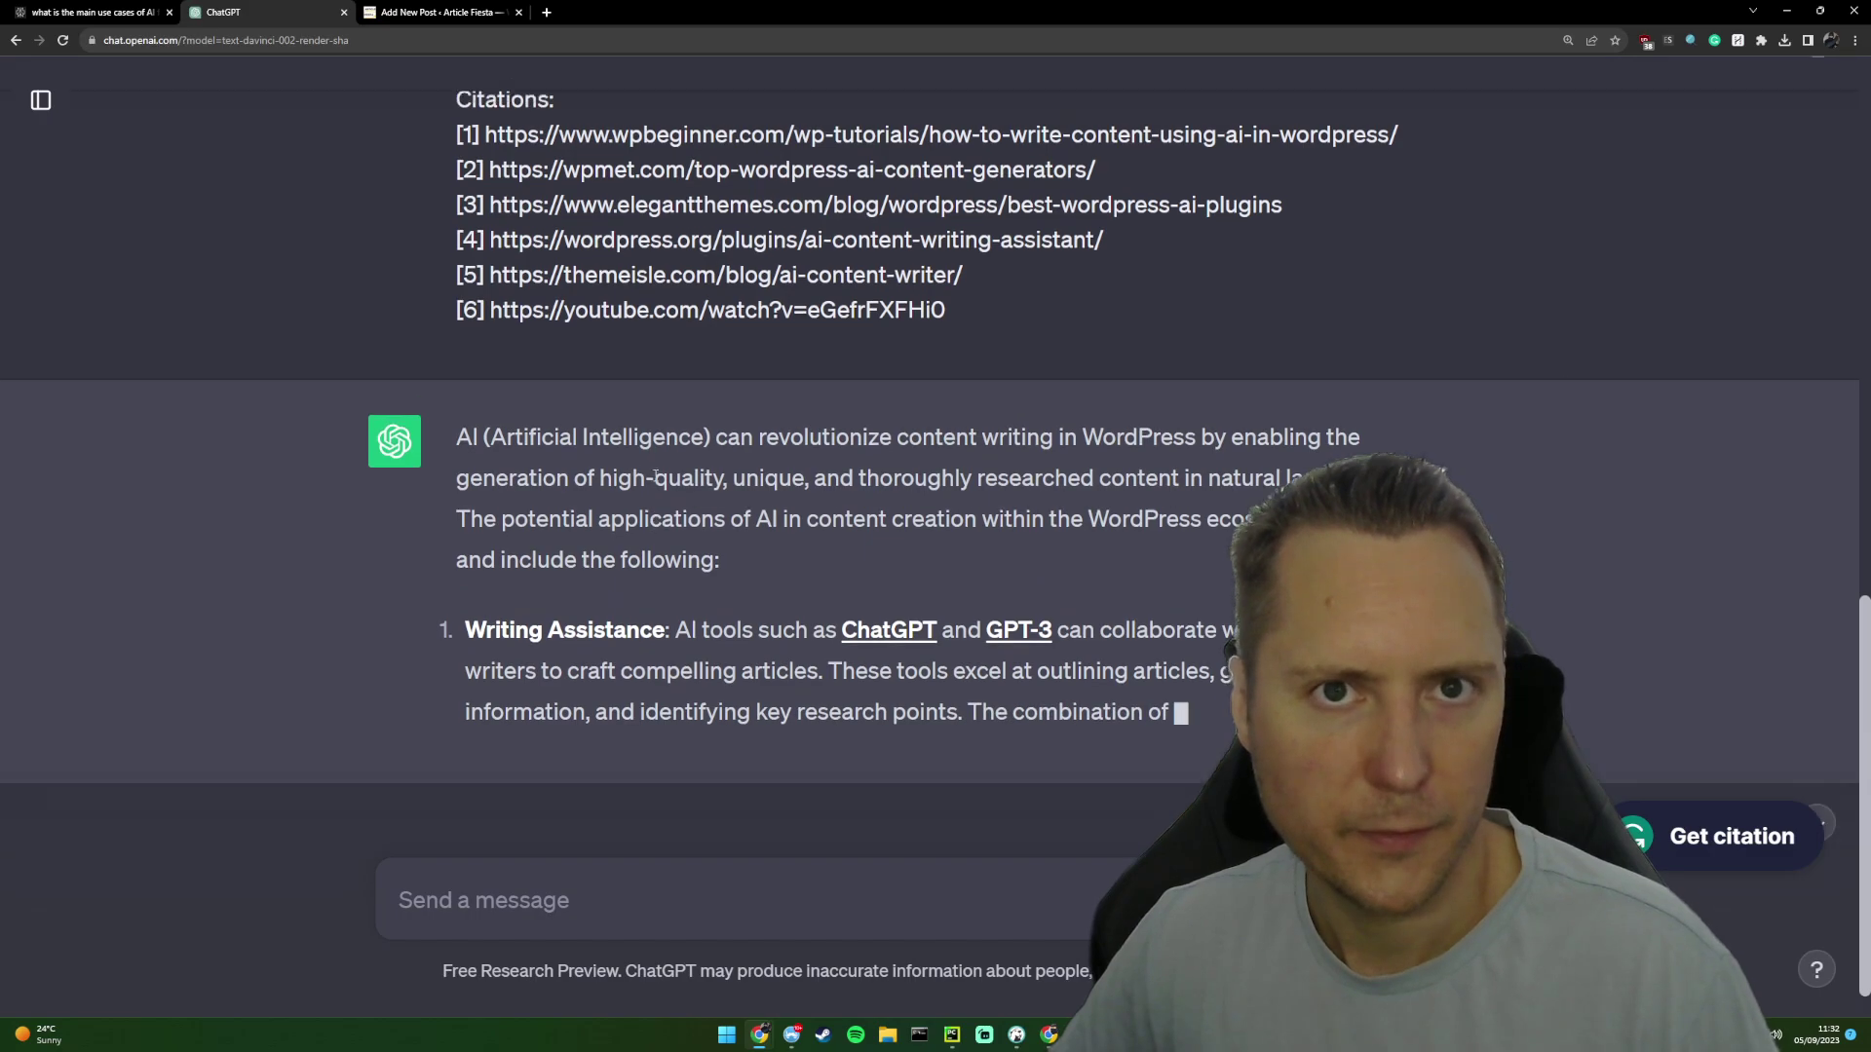
{"action": "scroll", "coordinate": [805, 639], "scroll_direction": "down", "scroll_amount": 8}
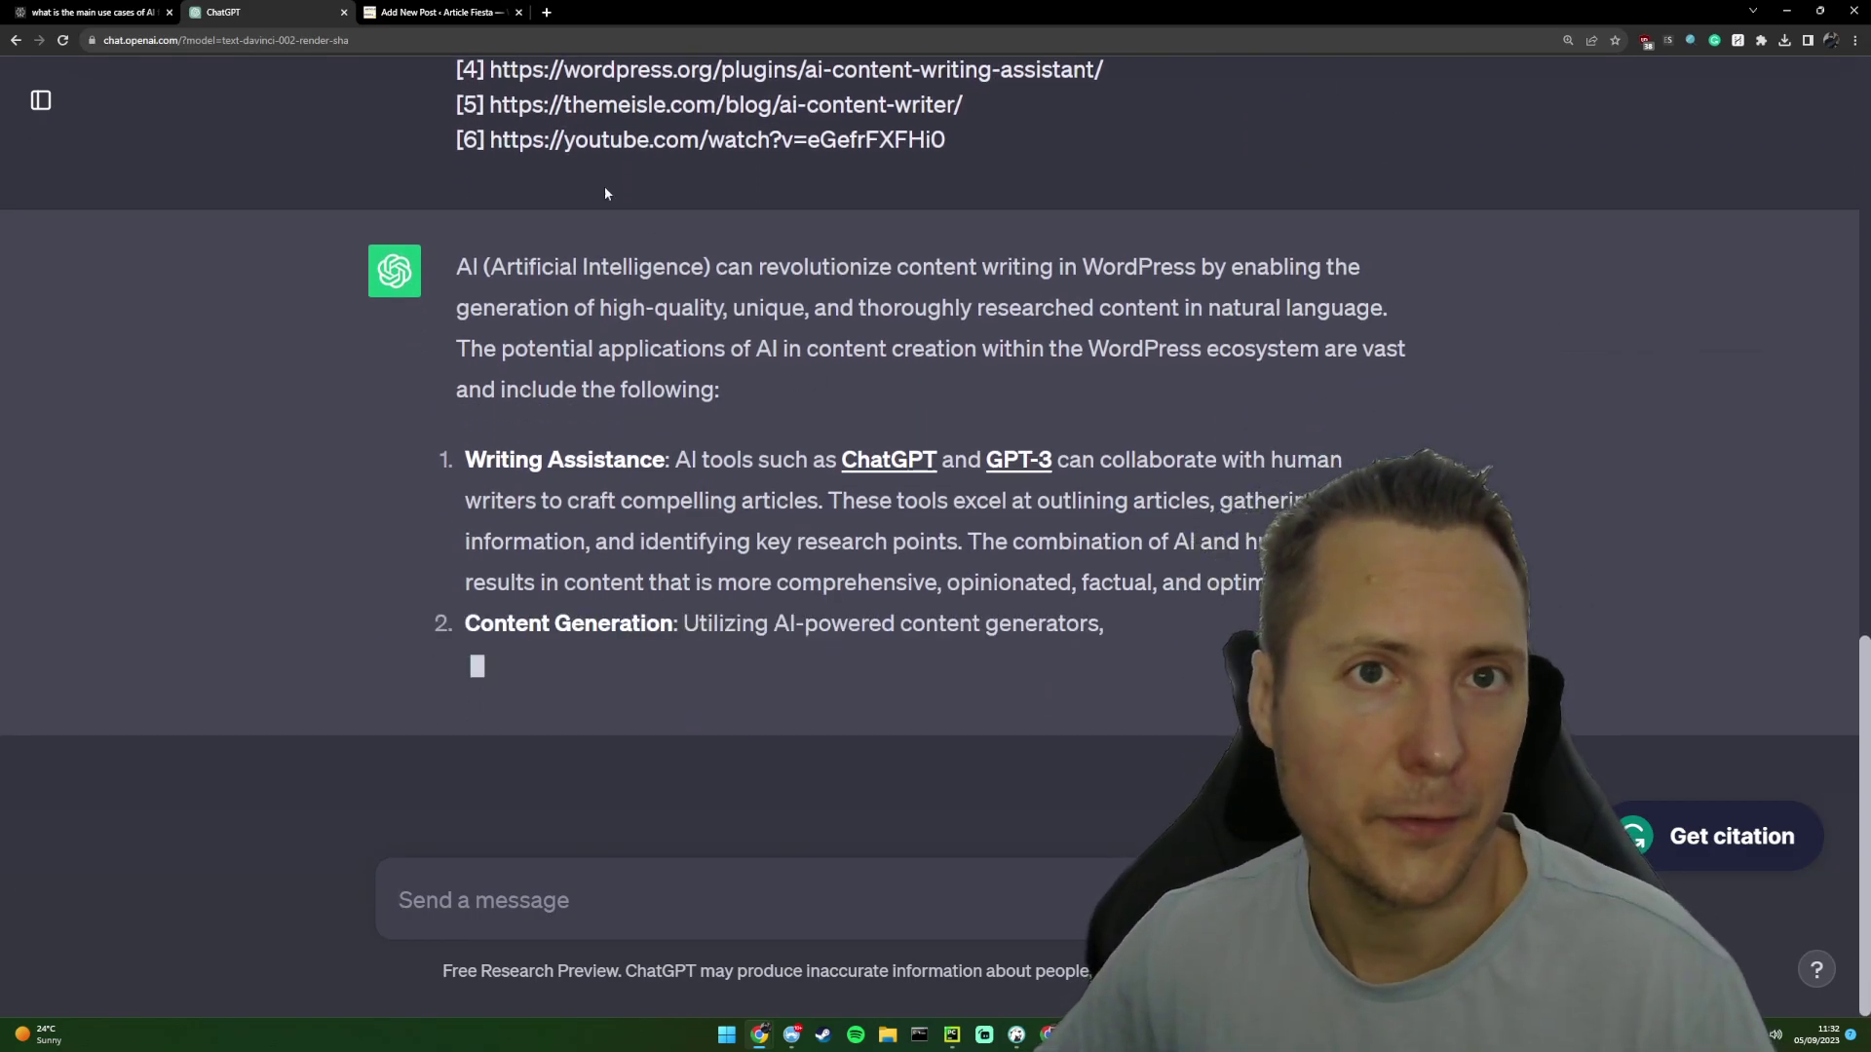
{"action": "scroll", "coordinate": [779, 468], "scroll_direction": "up", "scroll_amount": 15}
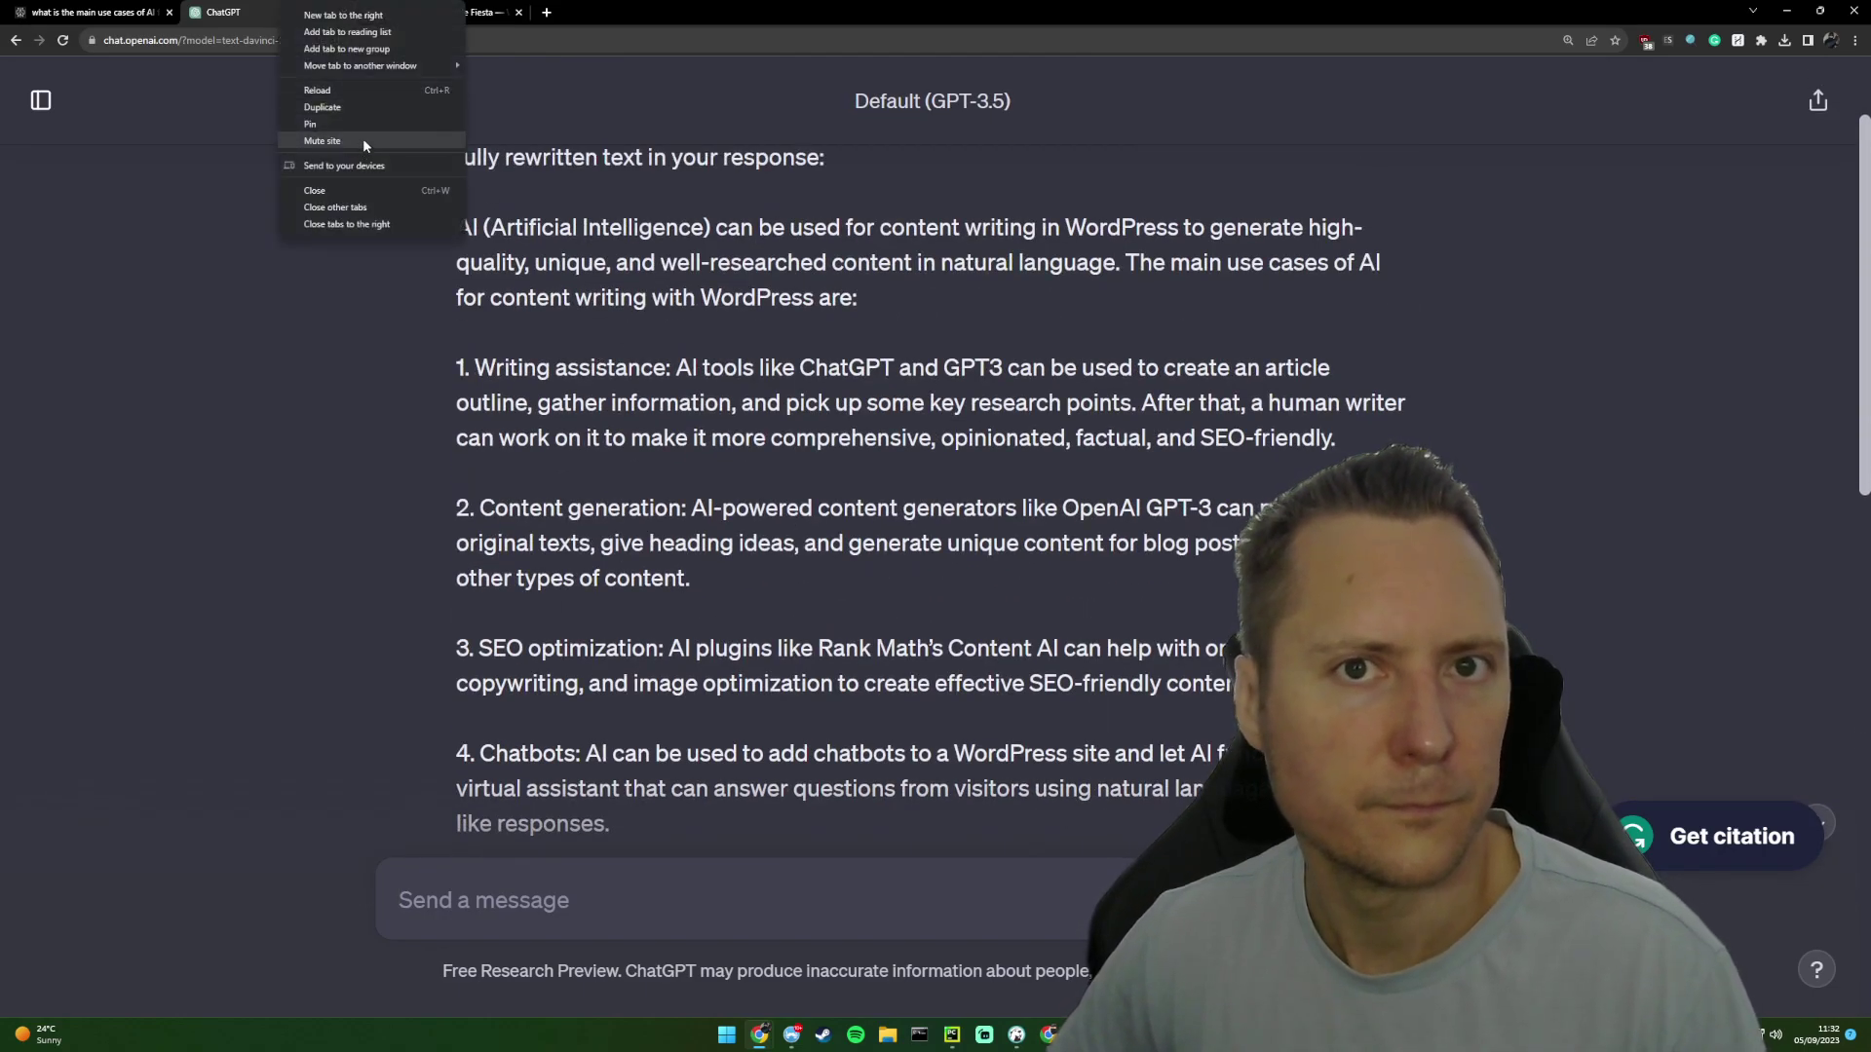
{"action": "left_click", "coordinate": [336, 107]}
{"action": "left_click", "coordinate": [316, 16]}
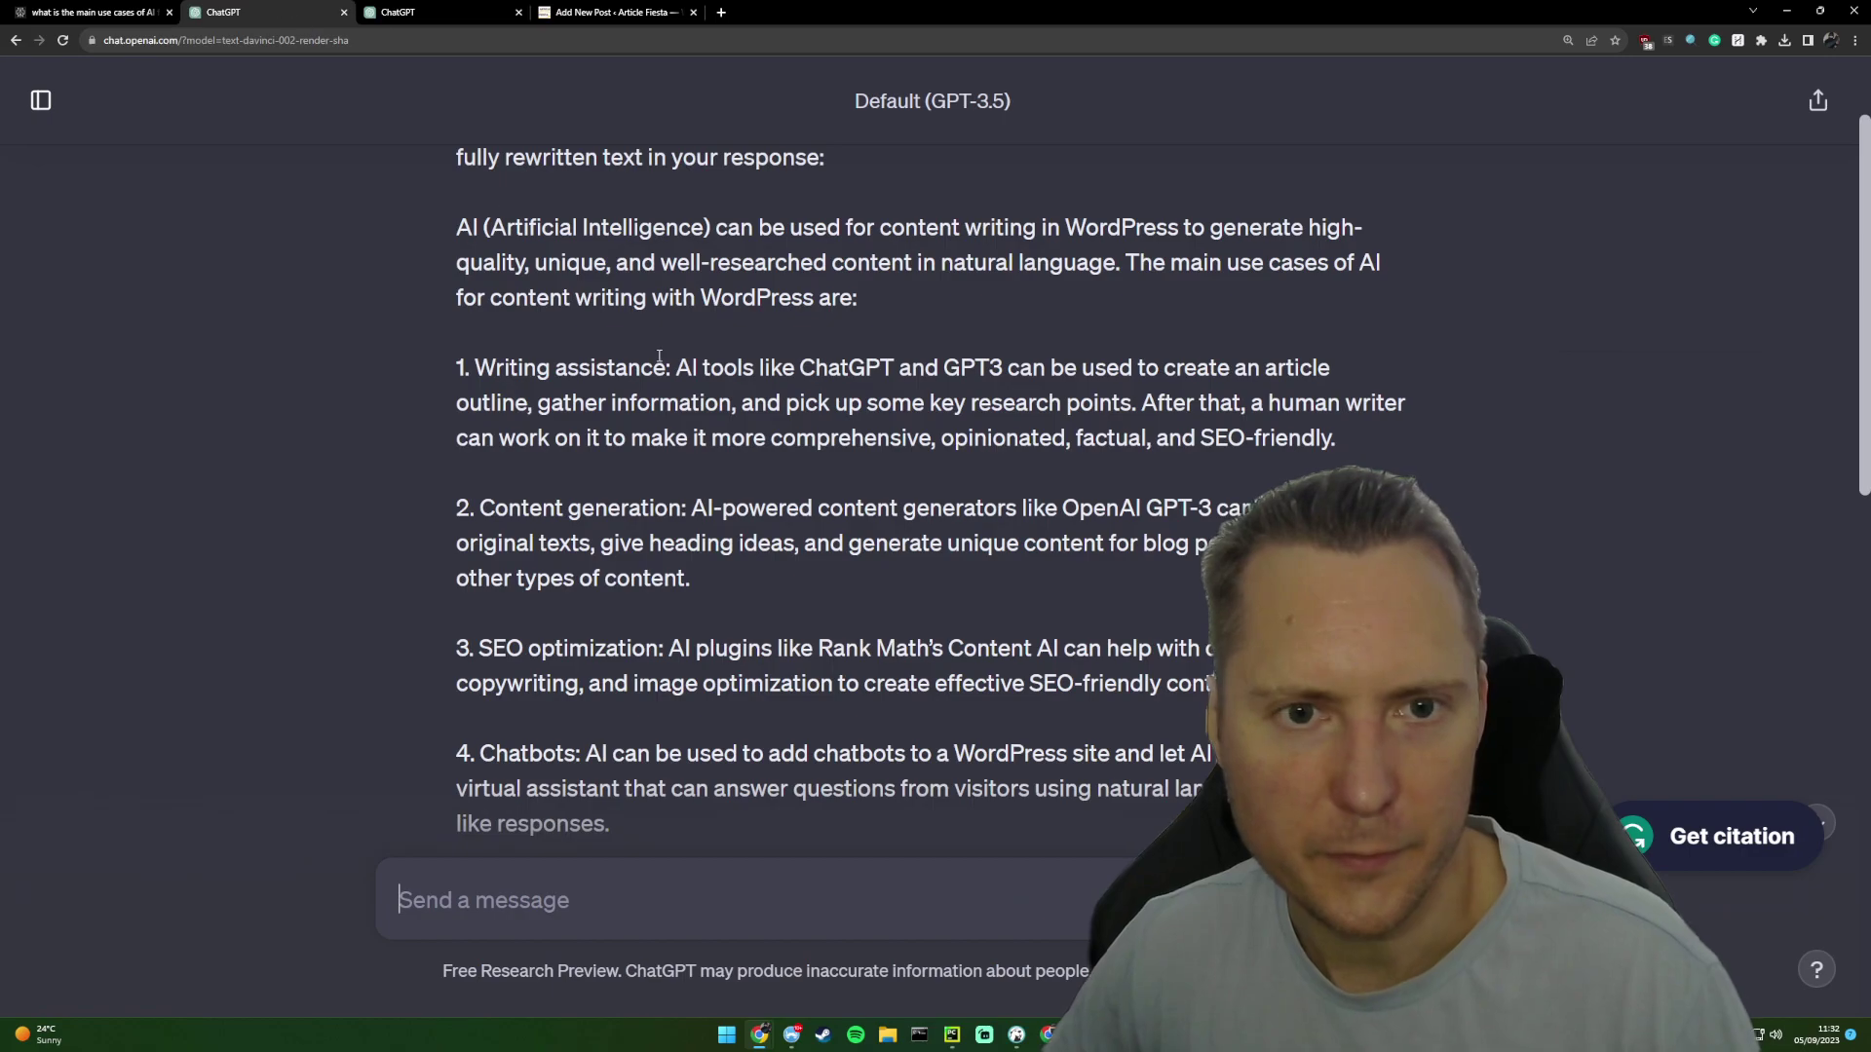
- Copy the contextual-links instructions from the first message into the duplicated ChatGPT chat, followed by a blank line
{"action": "scroll", "coordinate": [681, 376], "scroll_direction": "up", "scroll_amount": 2}
{"action": "left_click_drag", "start_coordinate": [874, 310], "coordinate": [455, 195]}
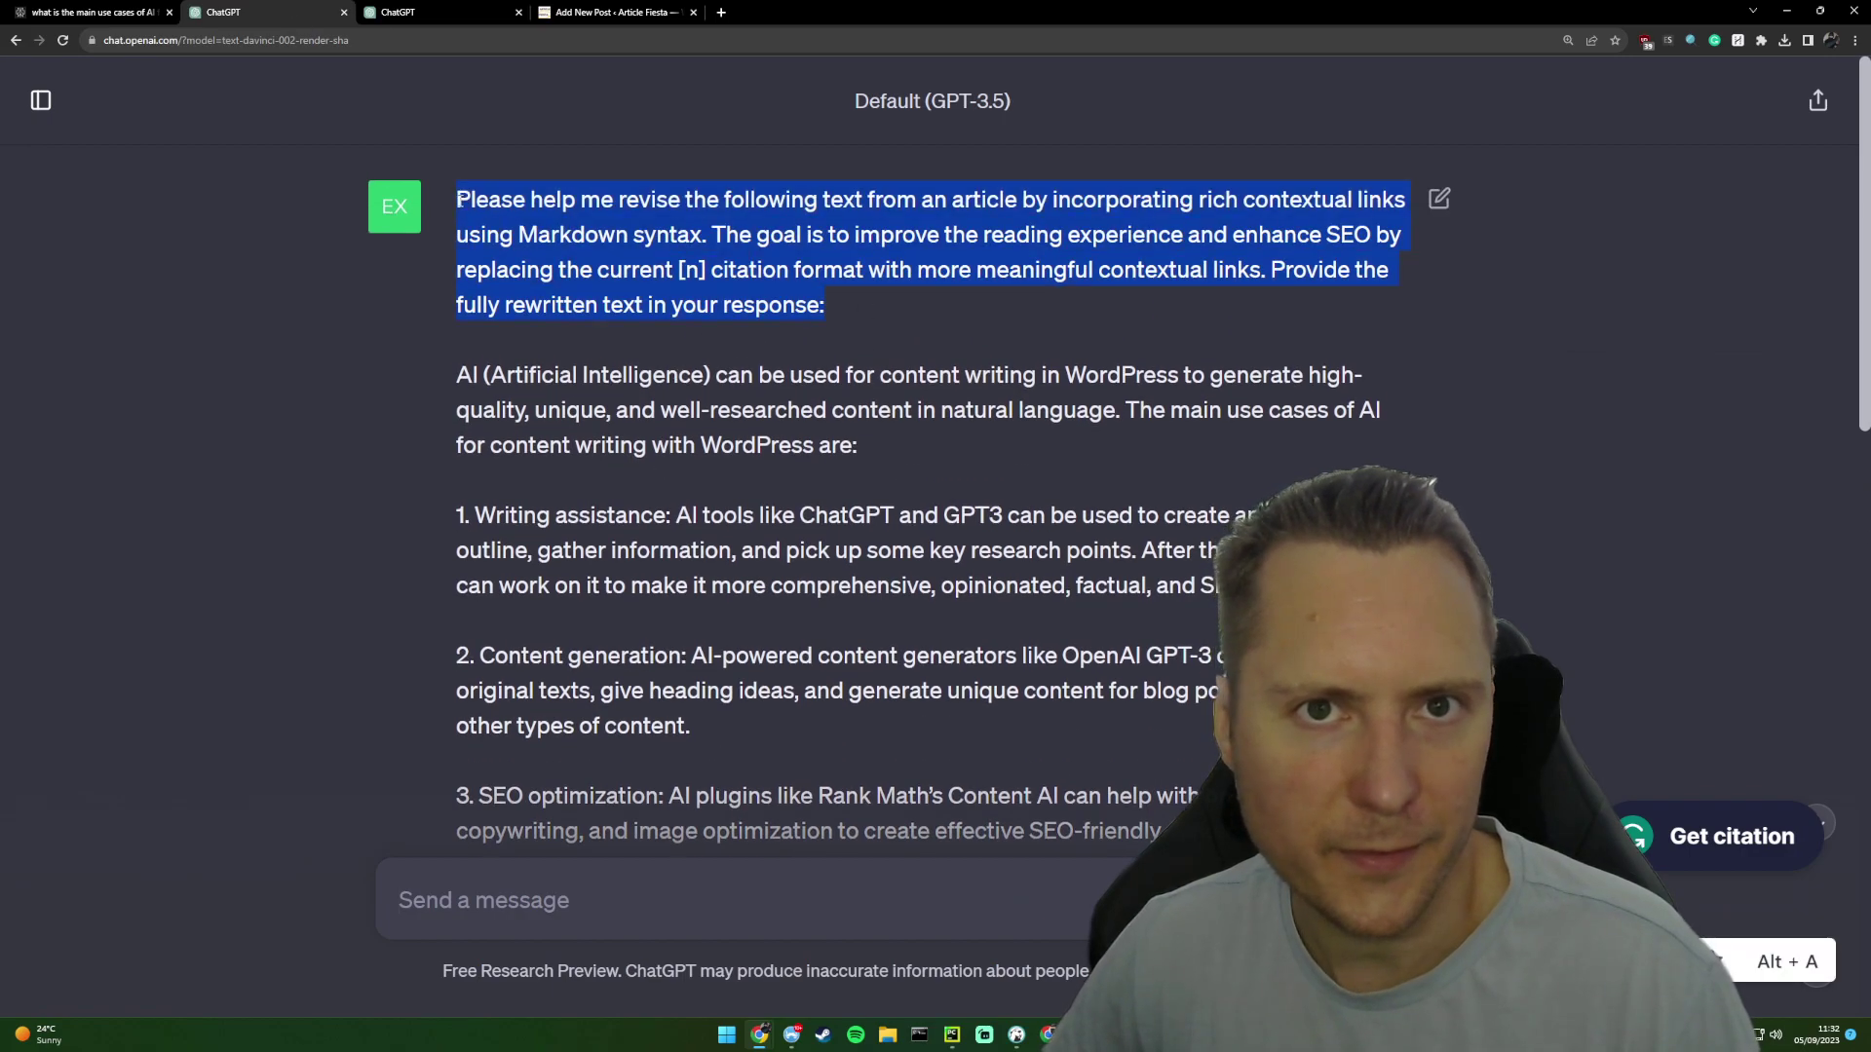
{"action": "left_click", "coordinate": [425, 8]}
{"action": "key", "text": "ctrl+v"}
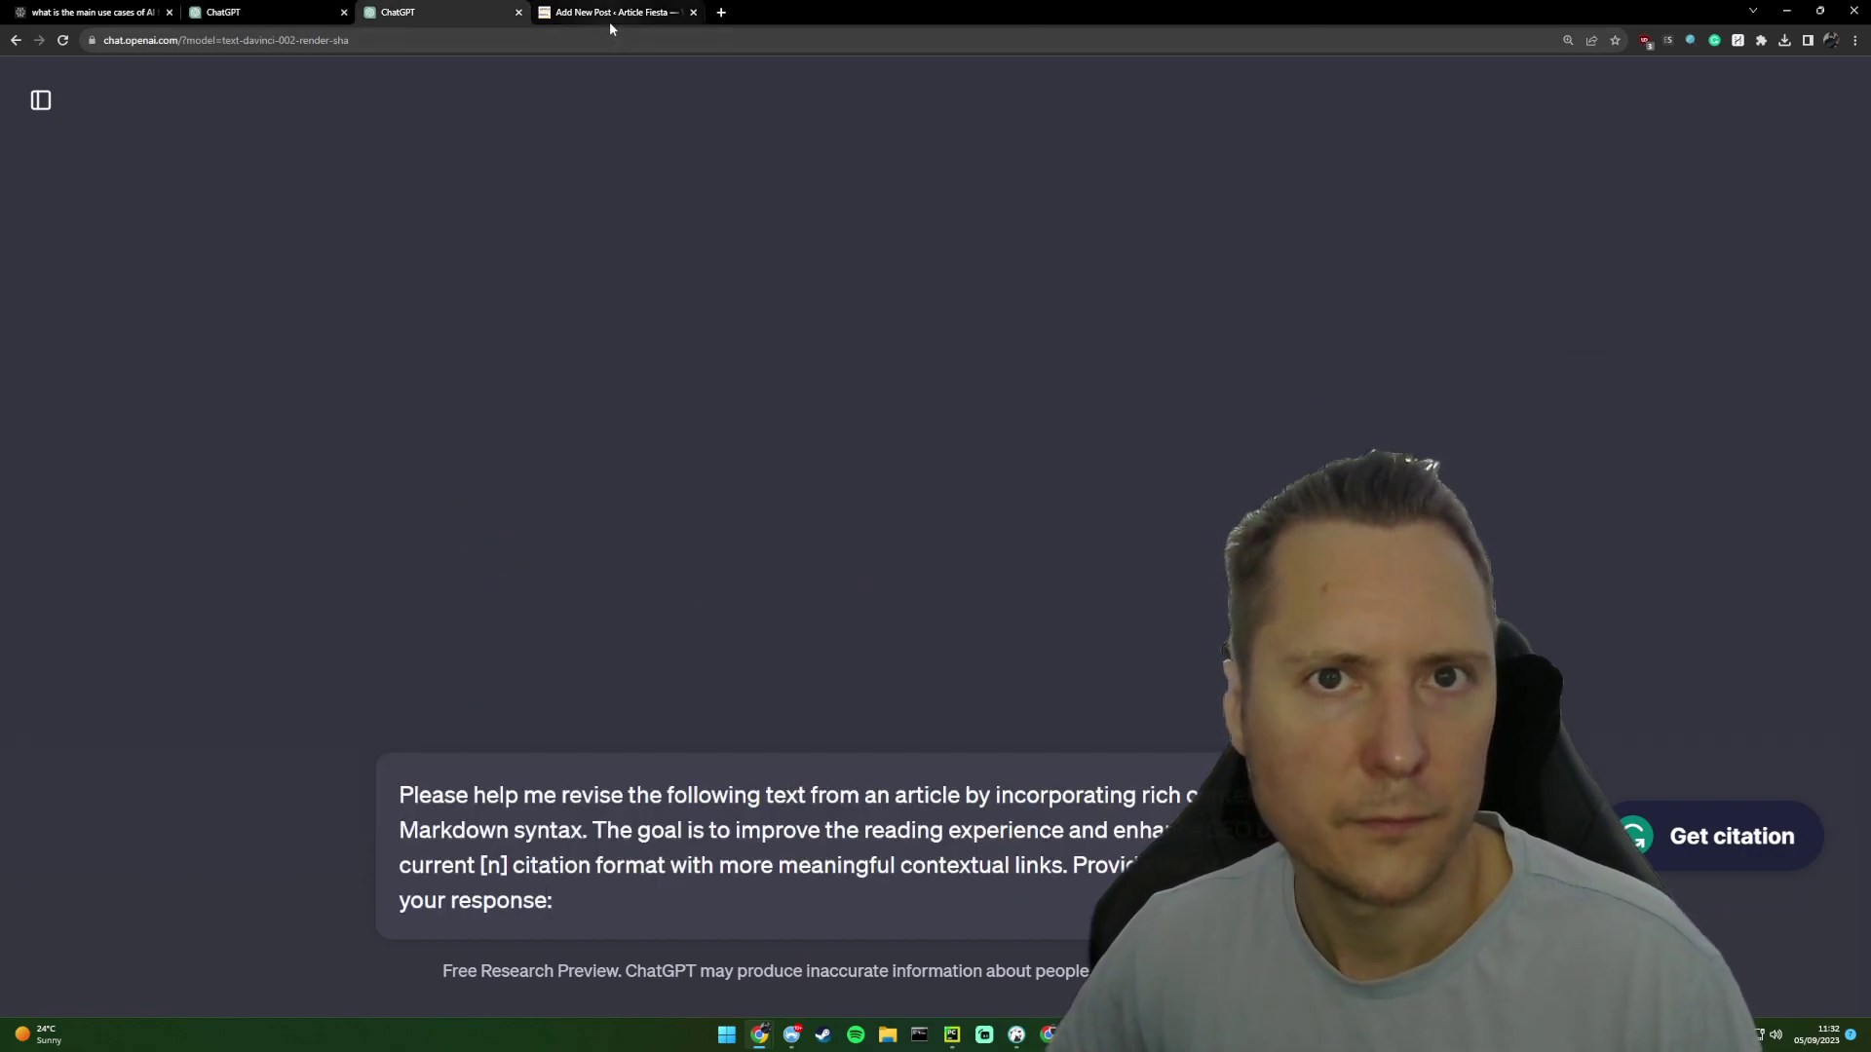
{"action": "key", "text": "shift+Return"}
{"action": "key", "text": "shift+Return"}
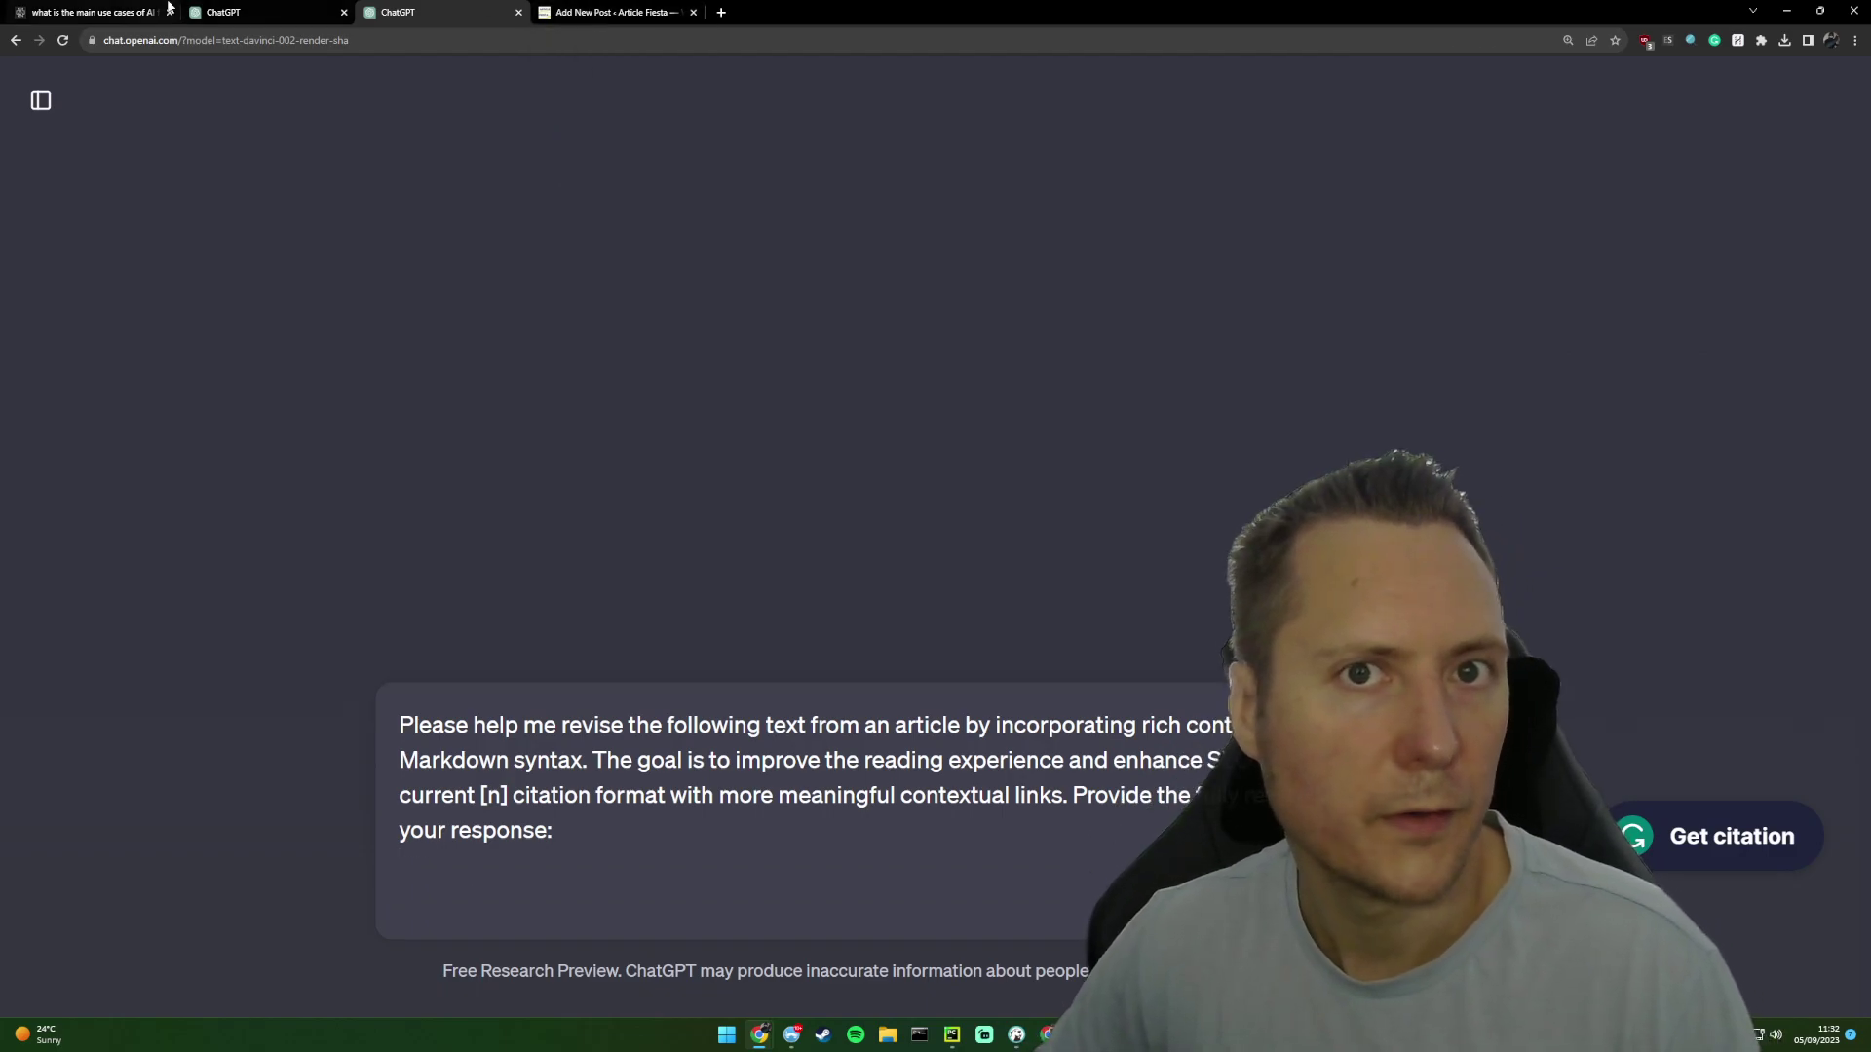
- Copy Perplexity's answer on how AI content generators work, add it below the instructions in the new ChatGPT chat, and send it
{"action": "left_click", "coordinate": [110, 10]}
{"action": "scroll", "coordinate": [750, 600], "scroll_direction": "down", "scroll_amount": 15}
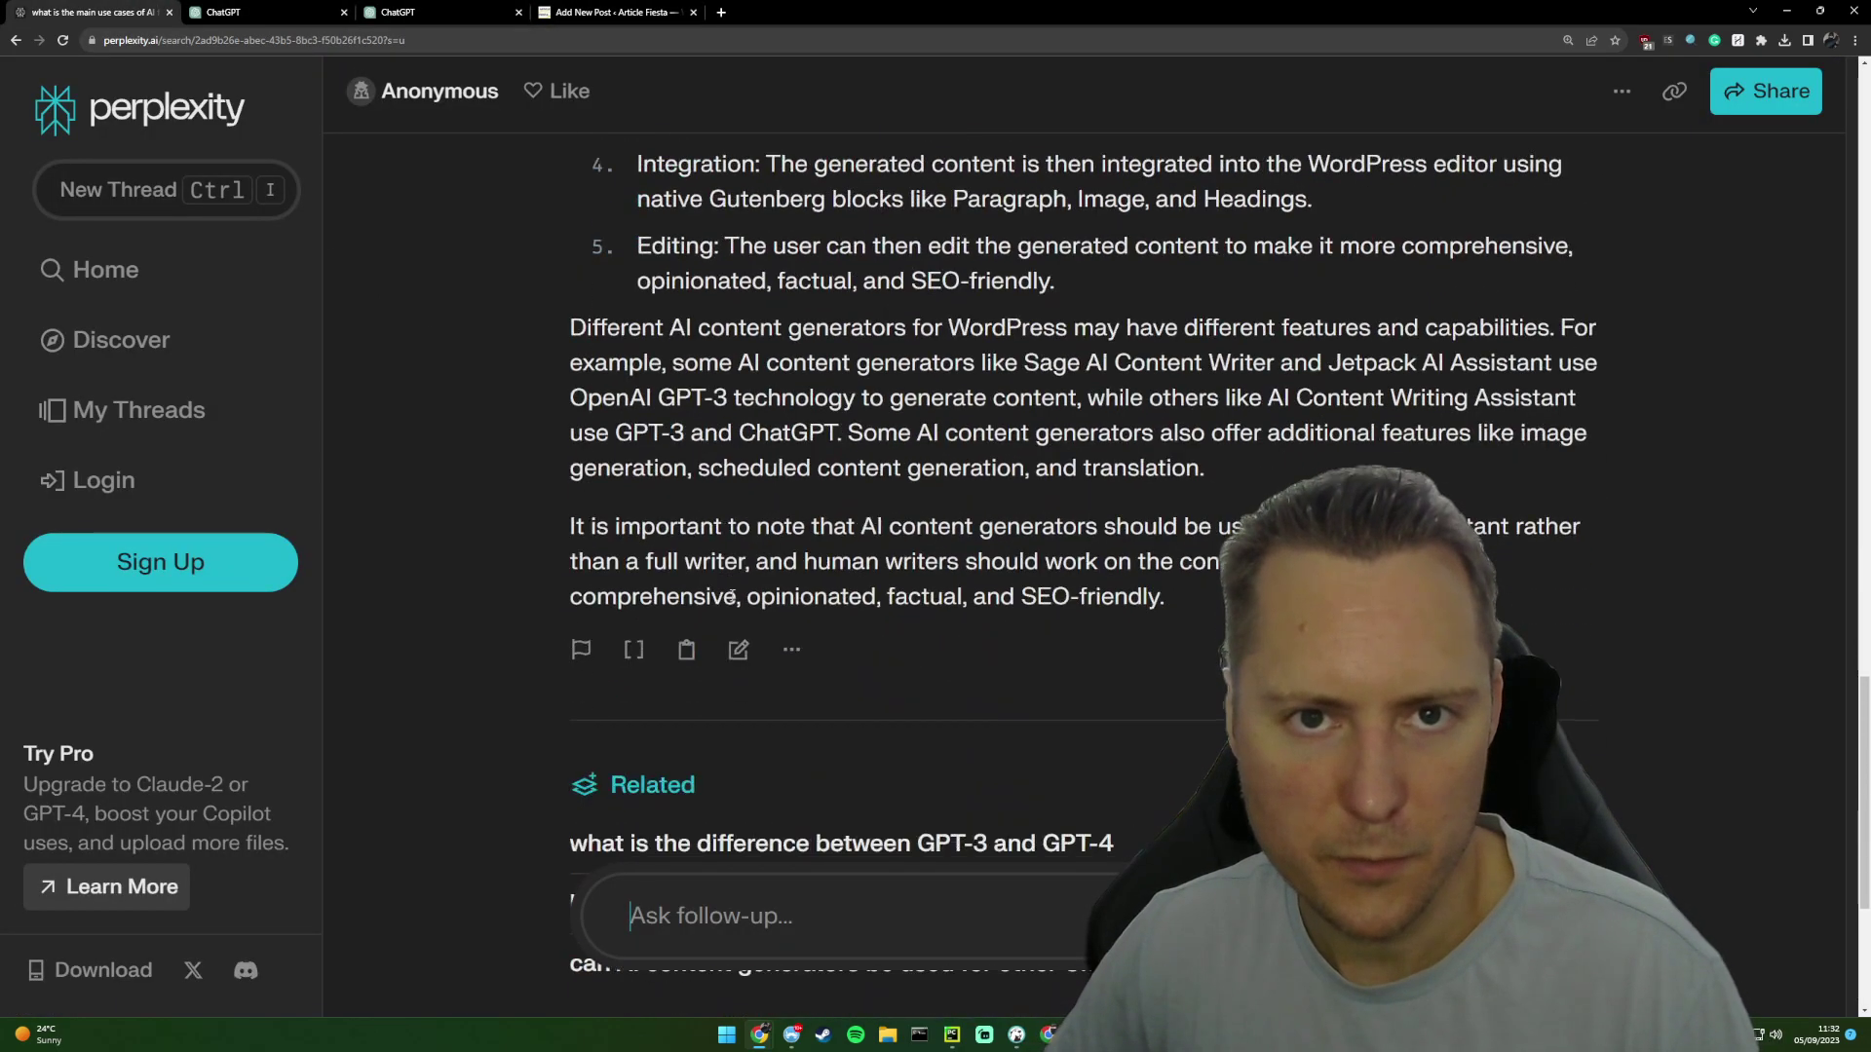
{"action": "scroll", "coordinate": [751, 600], "scroll_direction": "up", "scroll_amount": 2}
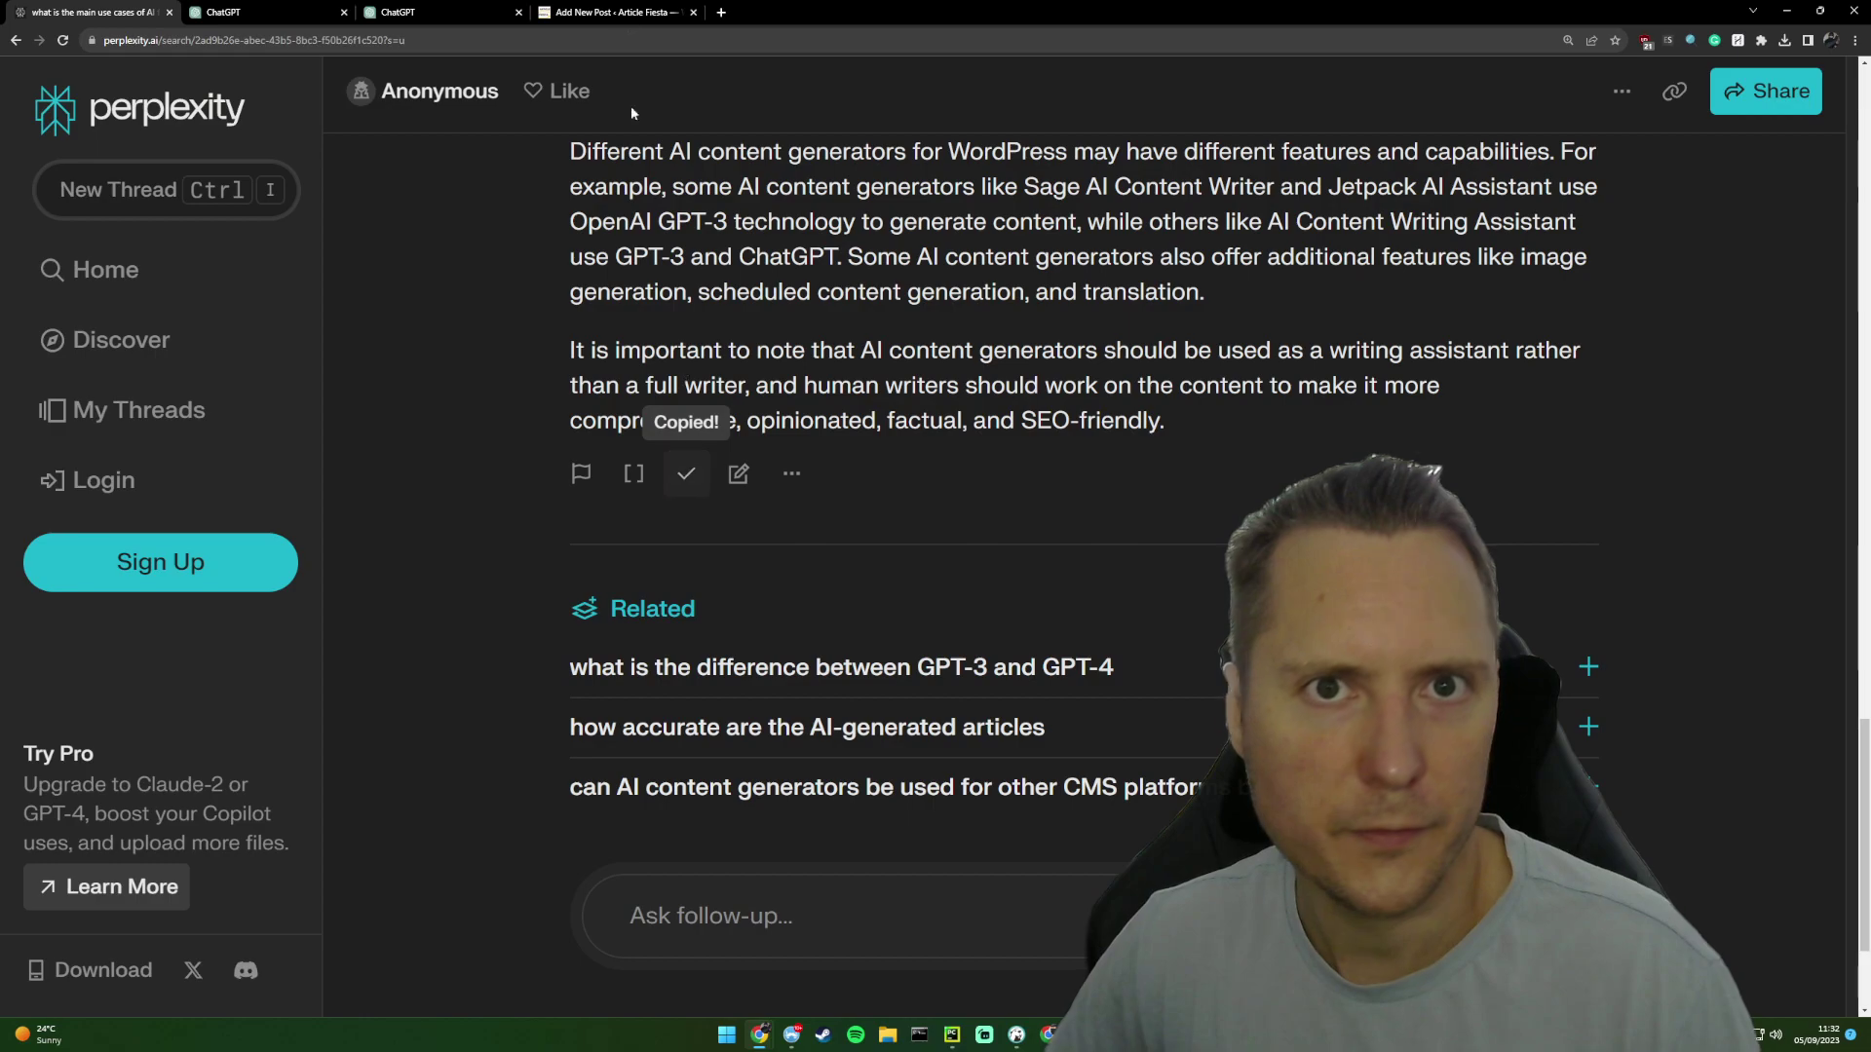
{"action": "left_click", "coordinate": [609, 12]}
{"action": "left_click", "coordinate": [464, 20]}
{"action": "key", "text": "ctrl+v"}
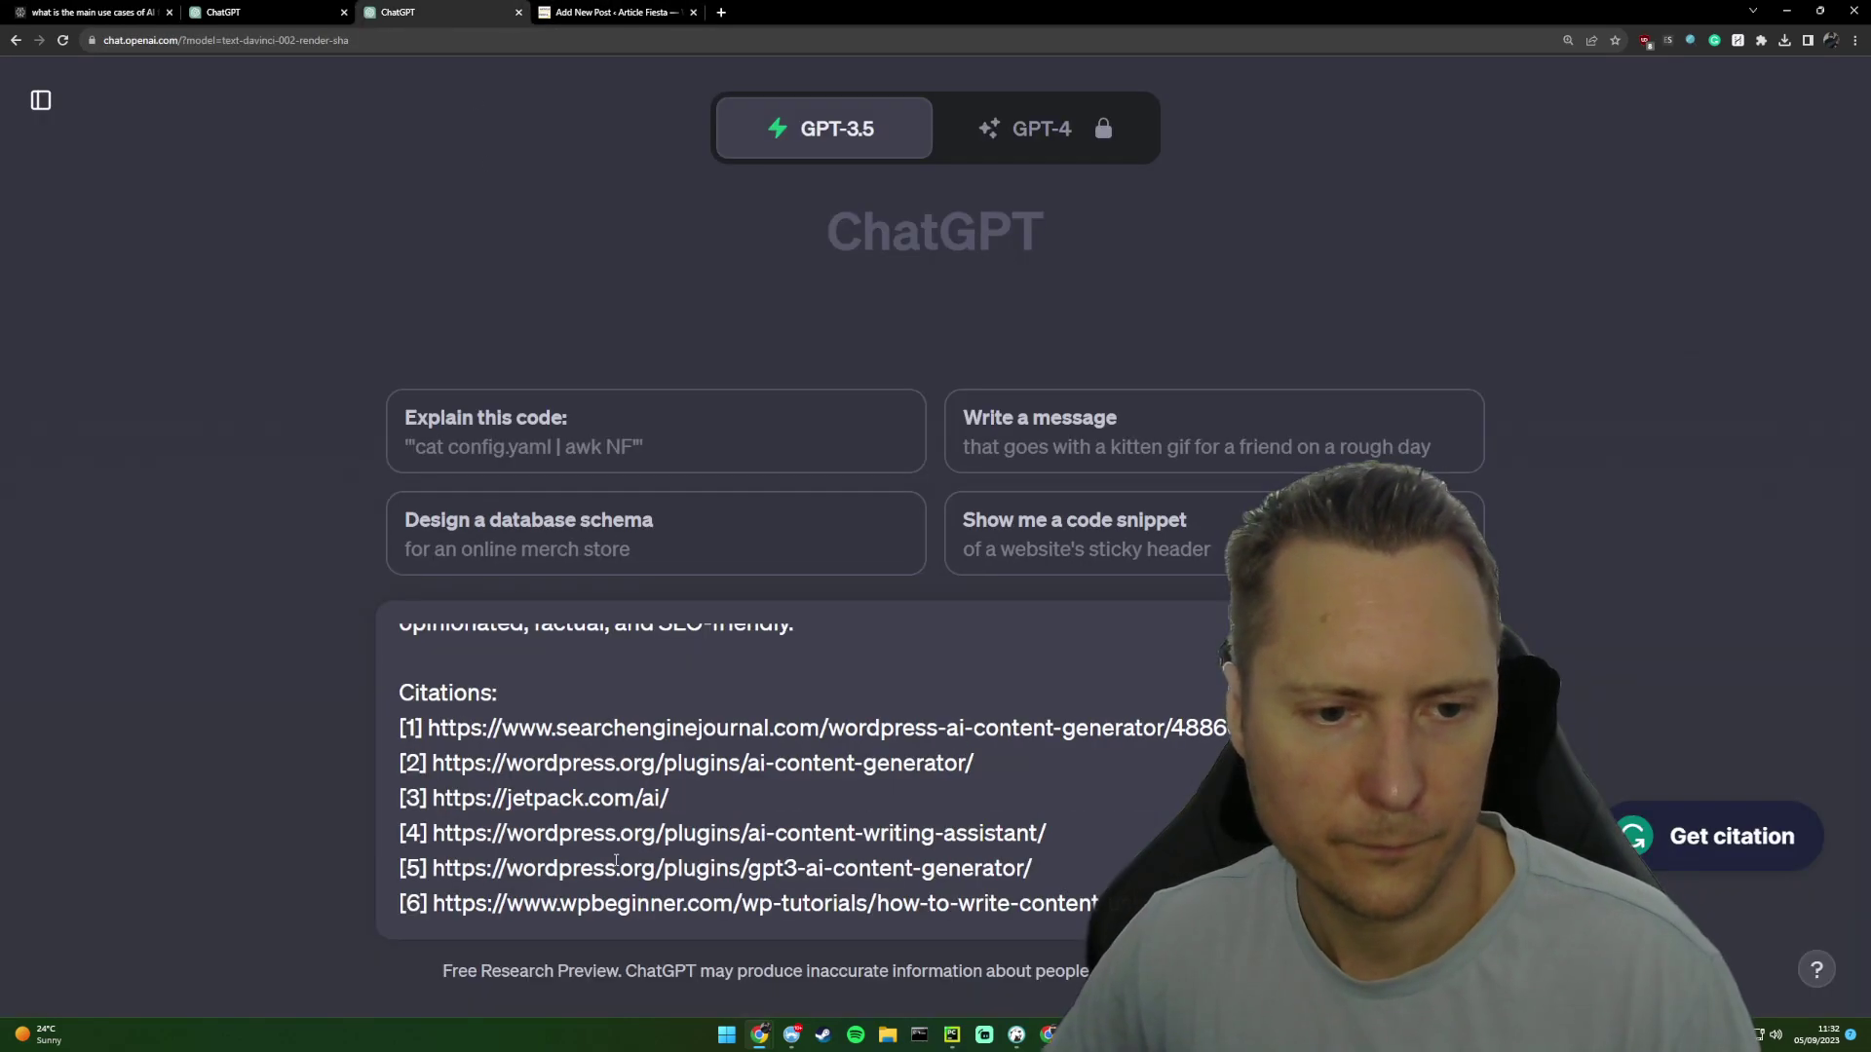
{"action": "key", "text": "Return"}
- Check the progress of the rewritten texts in both ChatGPT chats
{"action": "left_click", "coordinate": [279, 12]}
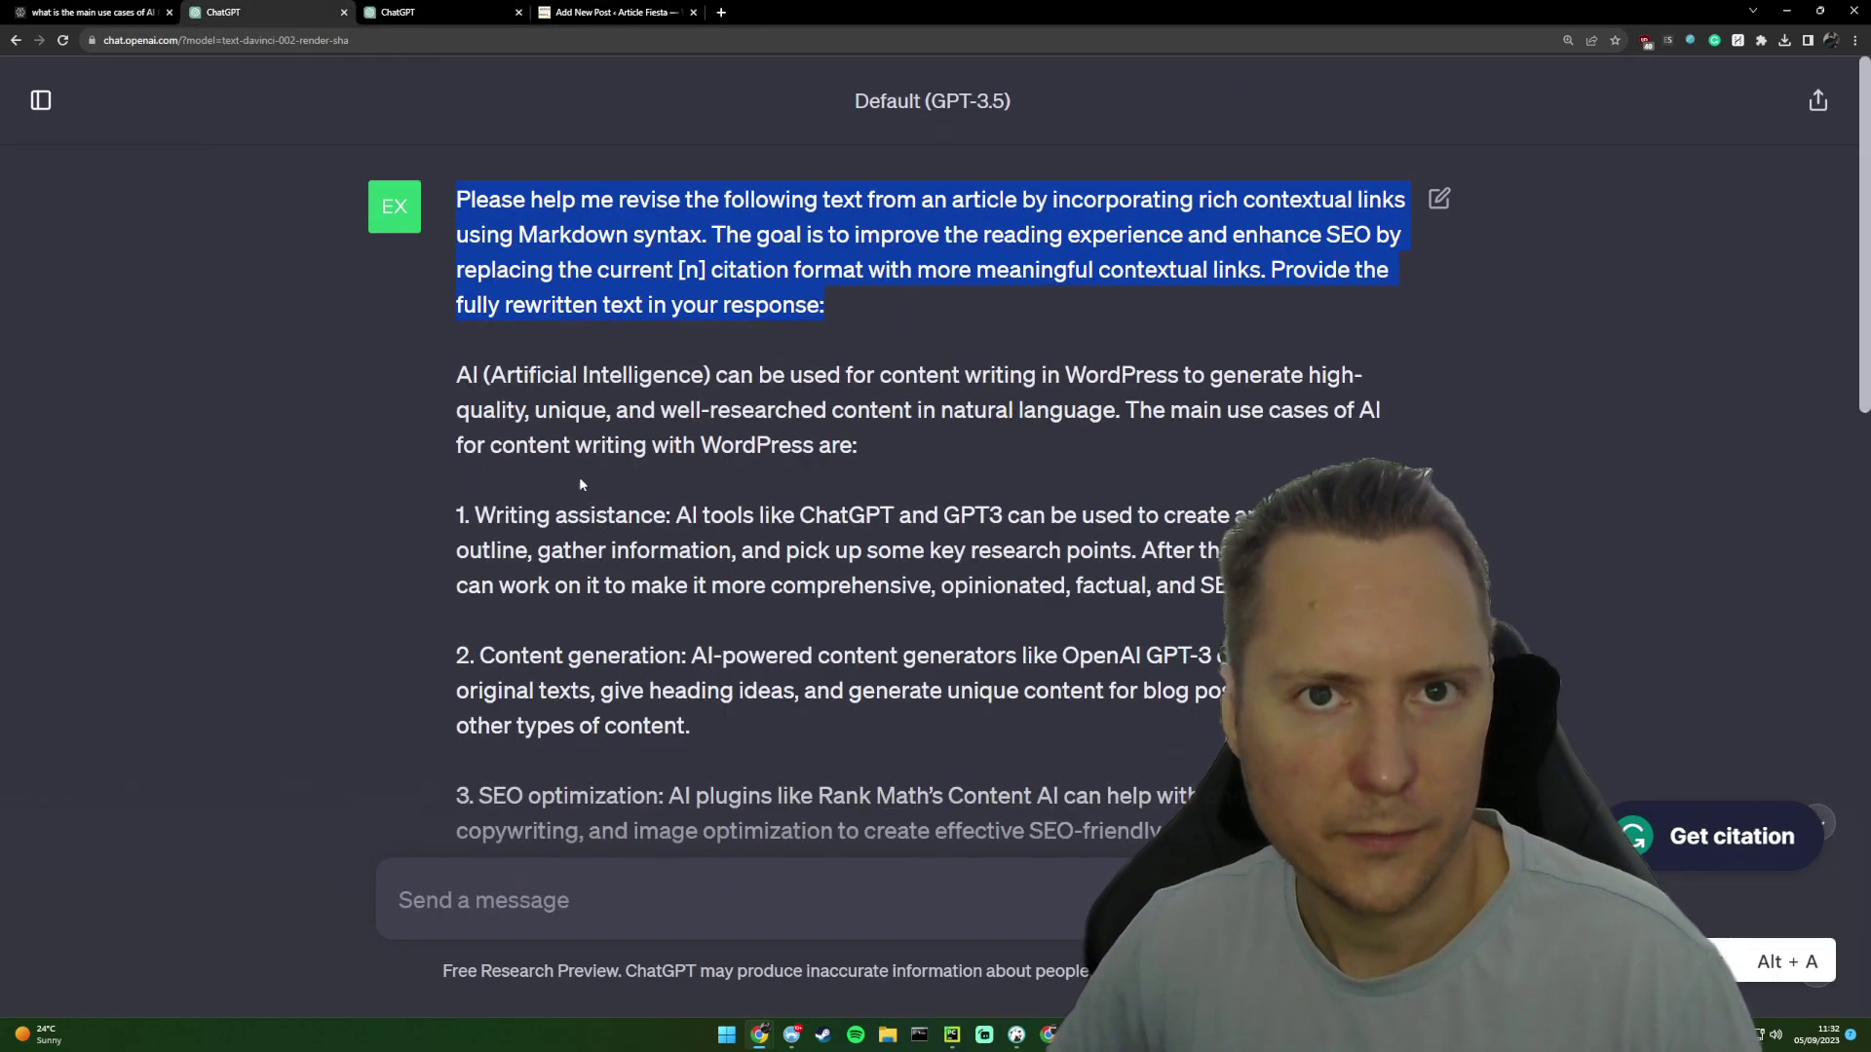
{"action": "scroll", "coordinate": [578, 476], "scroll_direction": "down", "scroll_amount": 20}
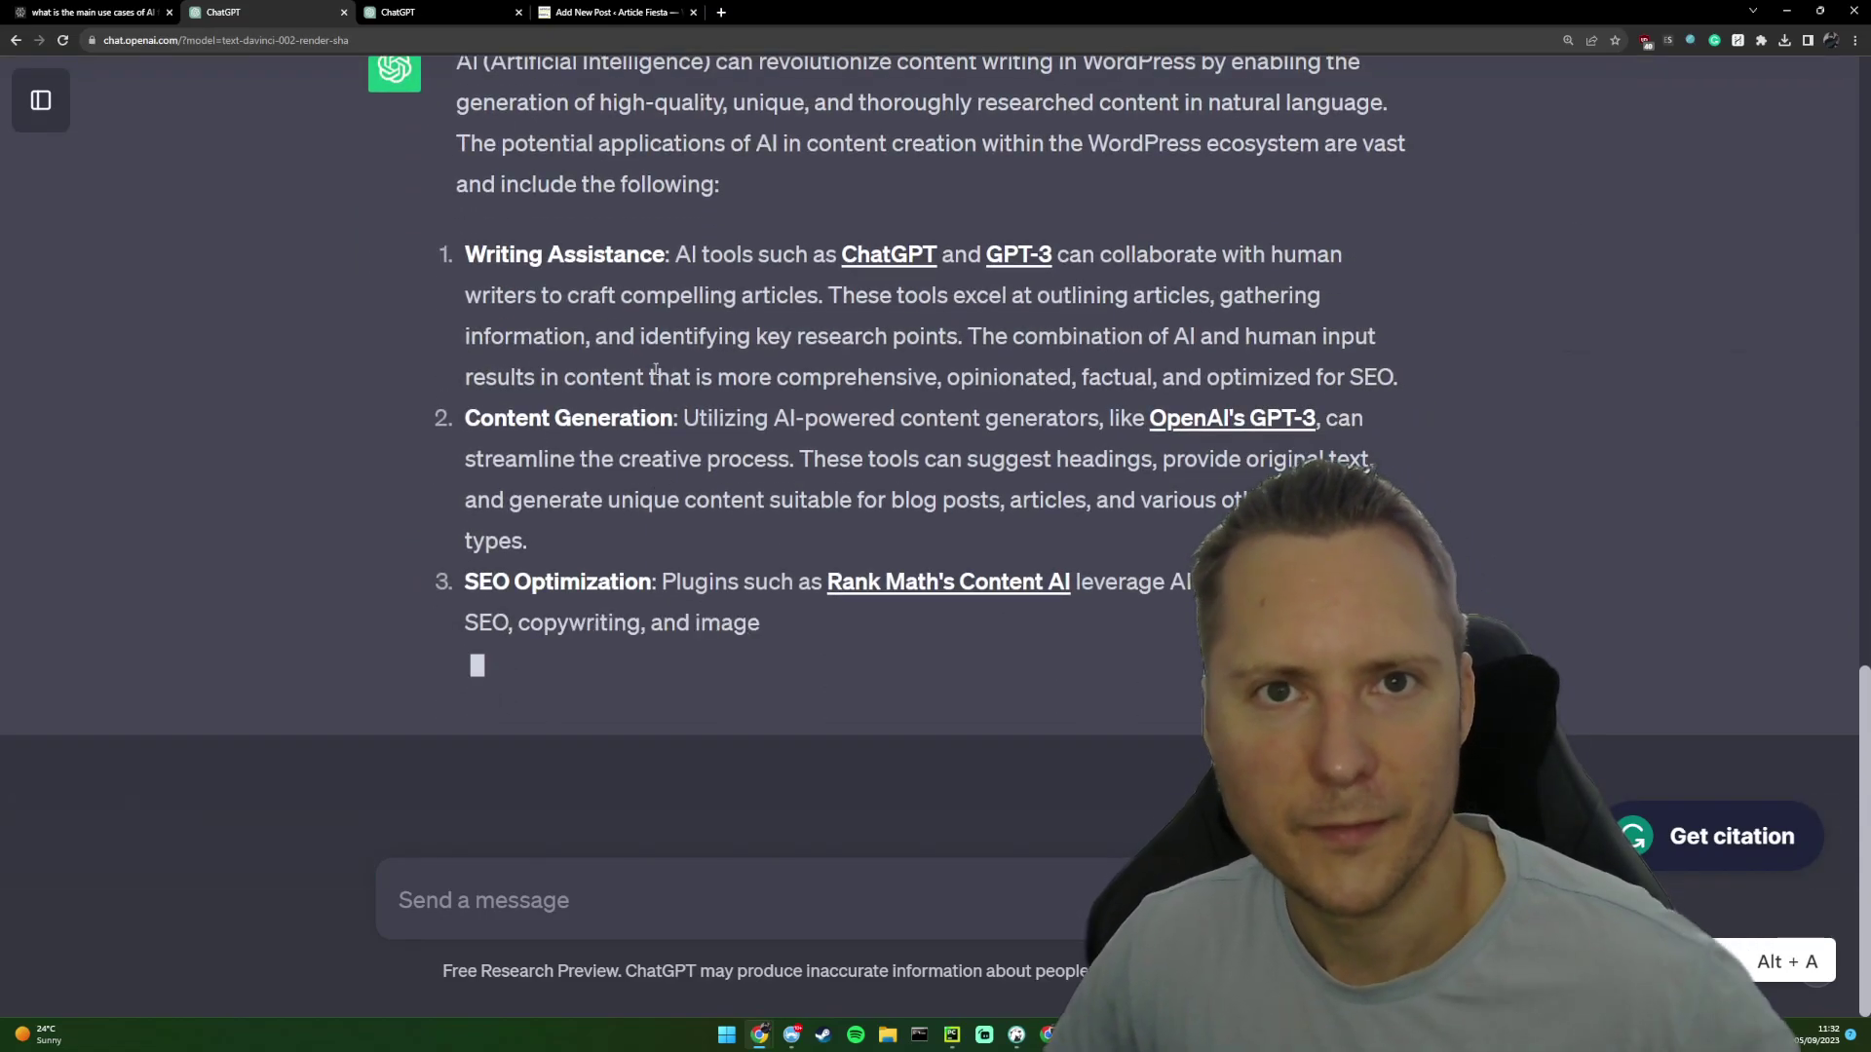
{"action": "left_click", "coordinate": [463, 14]}
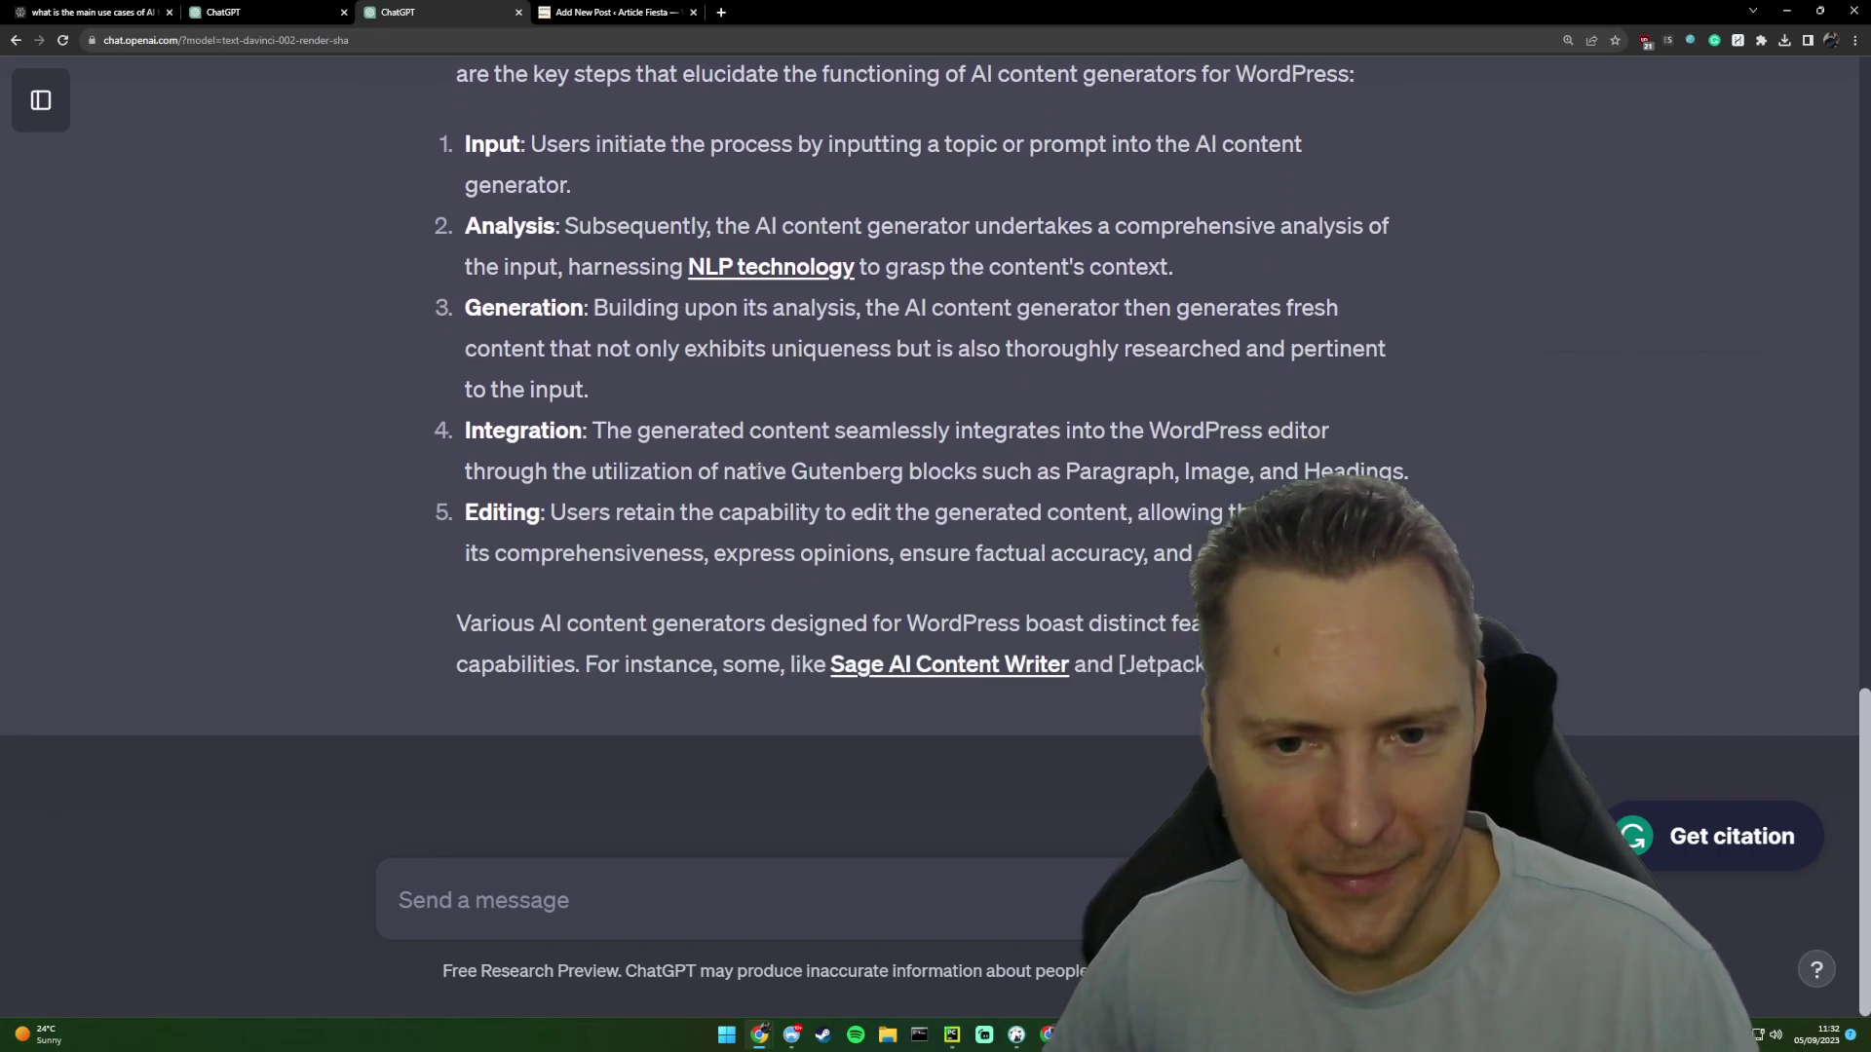
- Copy ChatGPT's rewritten text on how AI content generators work, from its opening paragraph through the one before the sources list
{"action": "scroll", "coordinate": [763, 526], "scroll_direction": "up", "scroll_amount": 2}
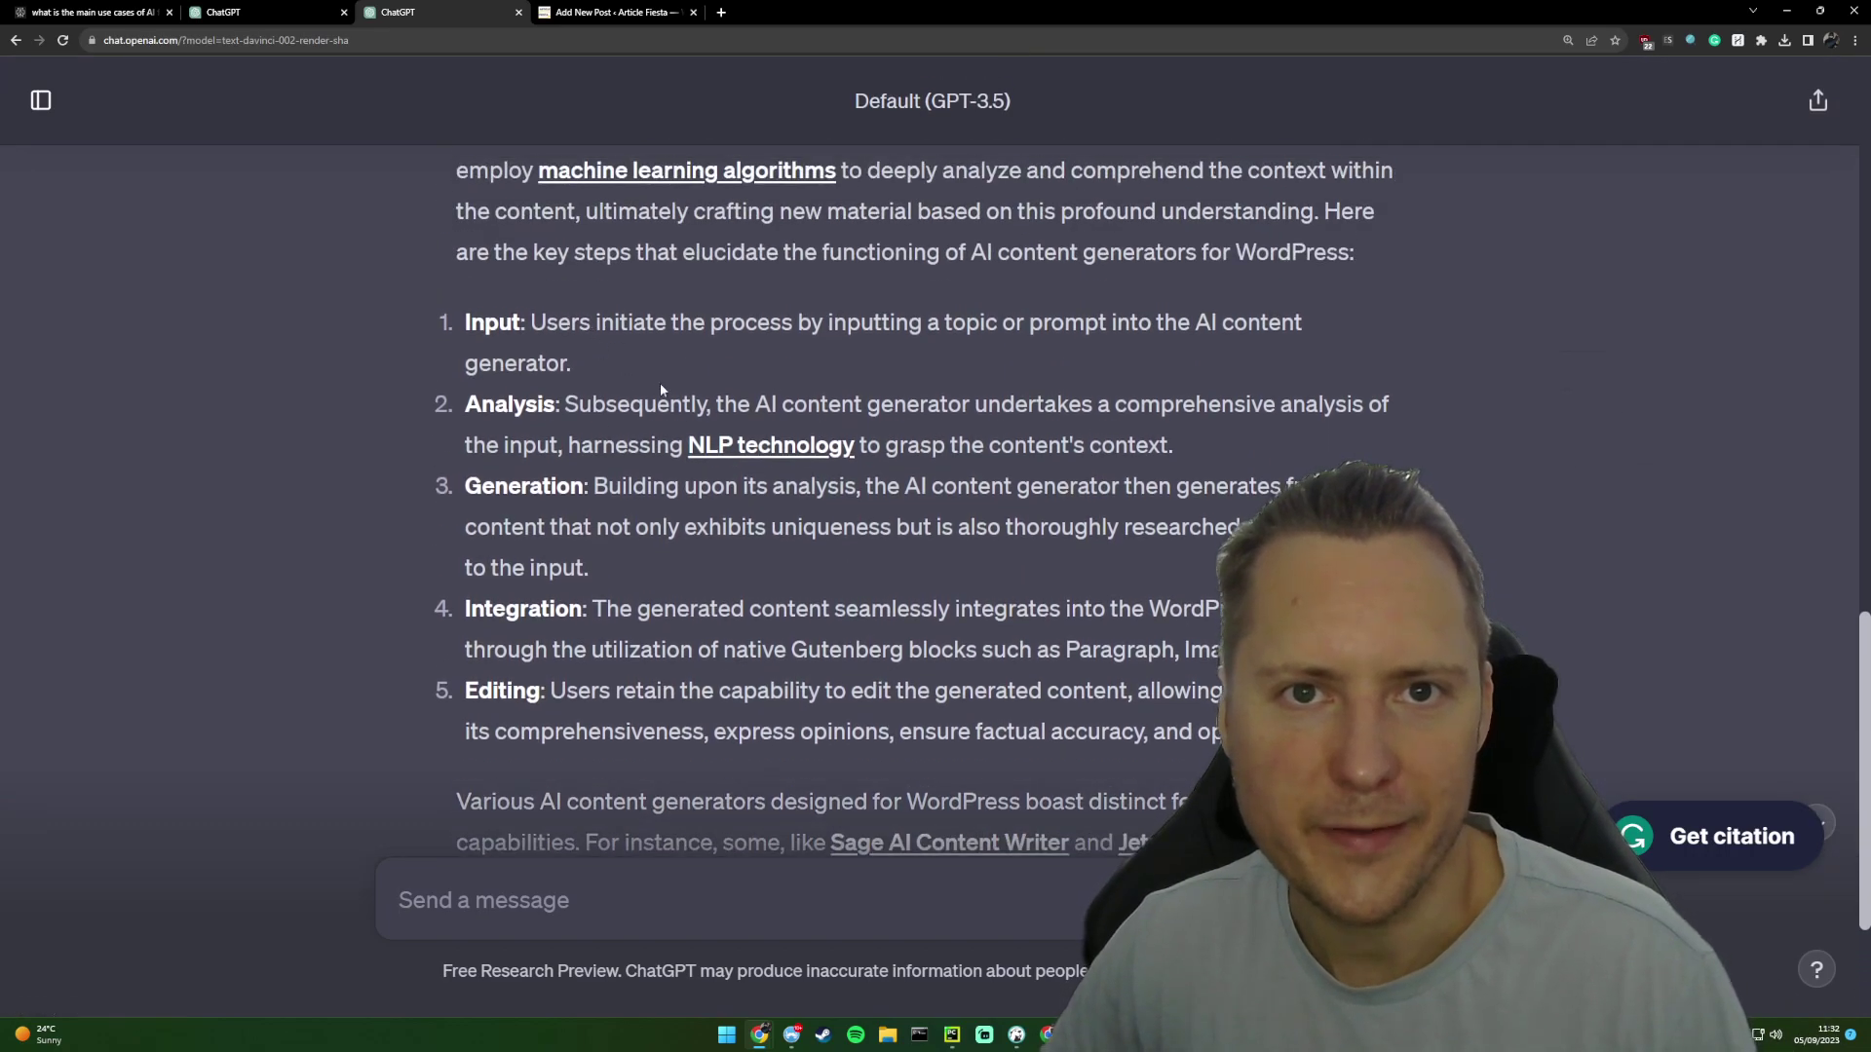
{"action": "scroll", "coordinate": [735, 456], "scroll_direction": "up", "scroll_amount": 1}
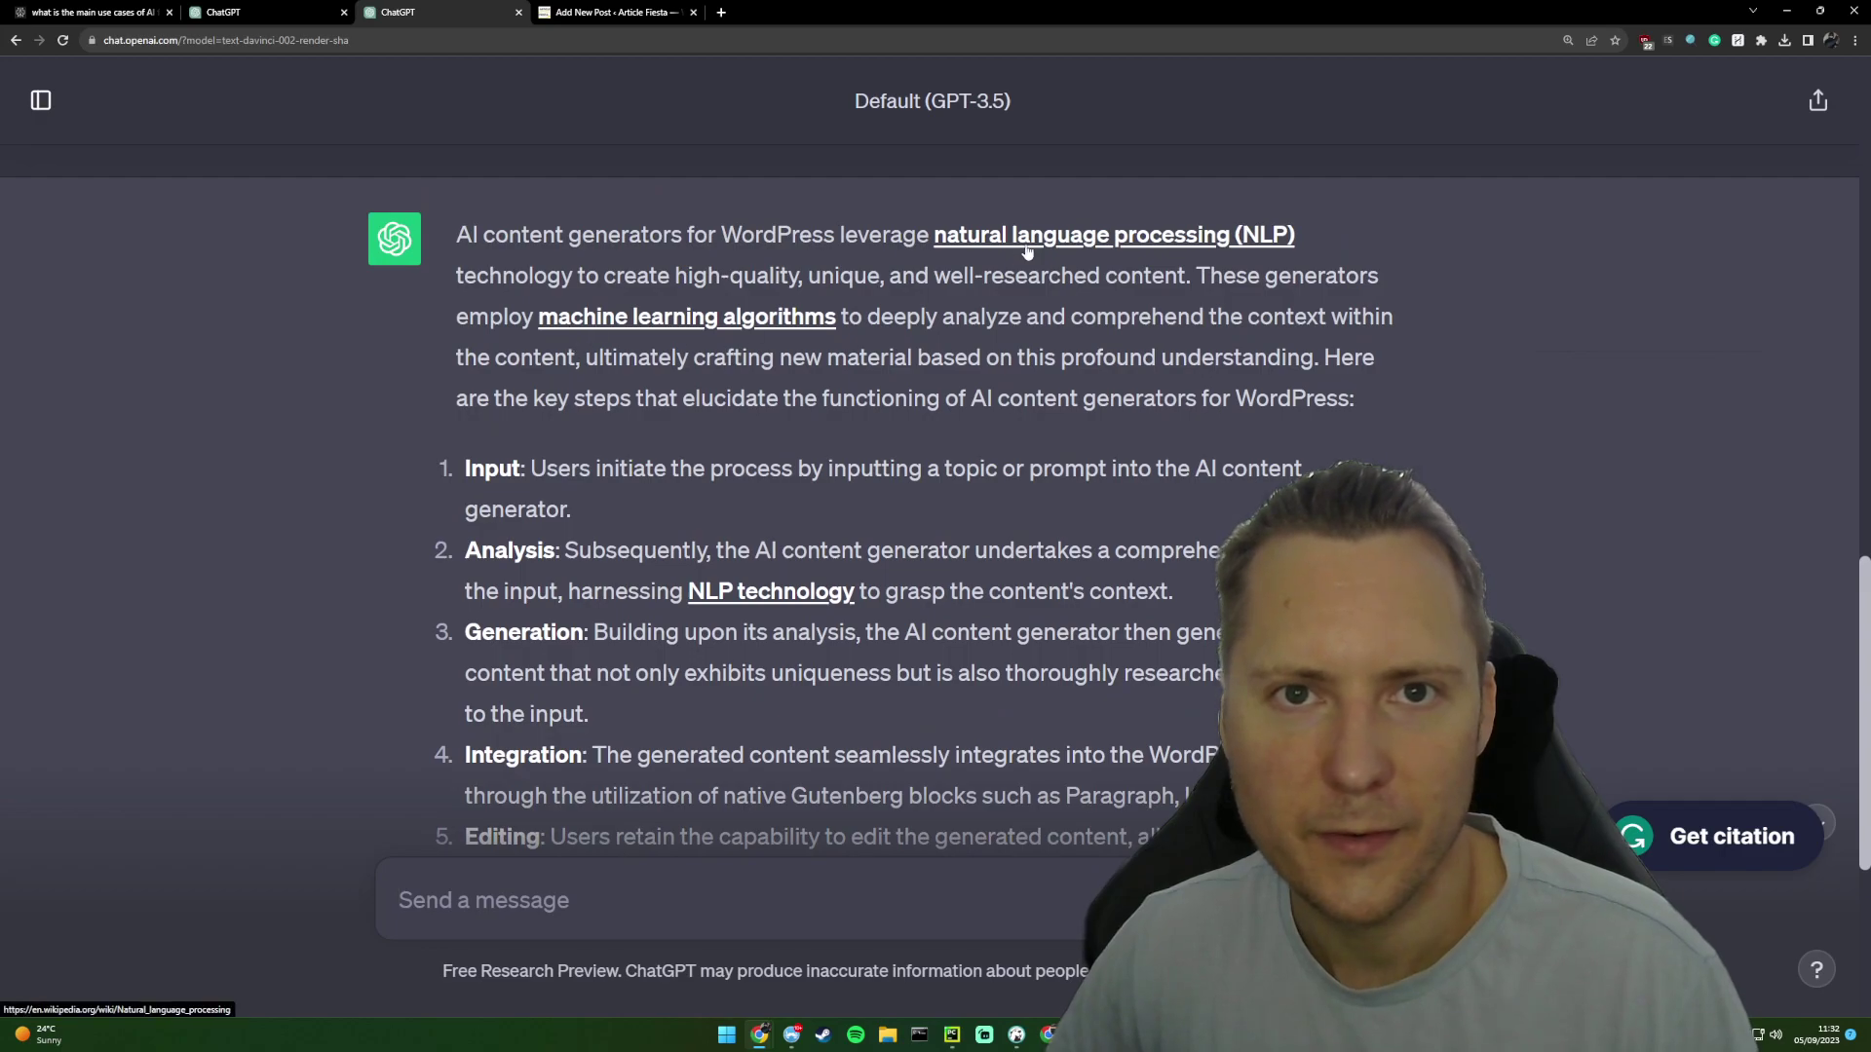
{"action": "scroll", "coordinate": [984, 439], "scroll_direction": "down", "scroll_amount": 6}
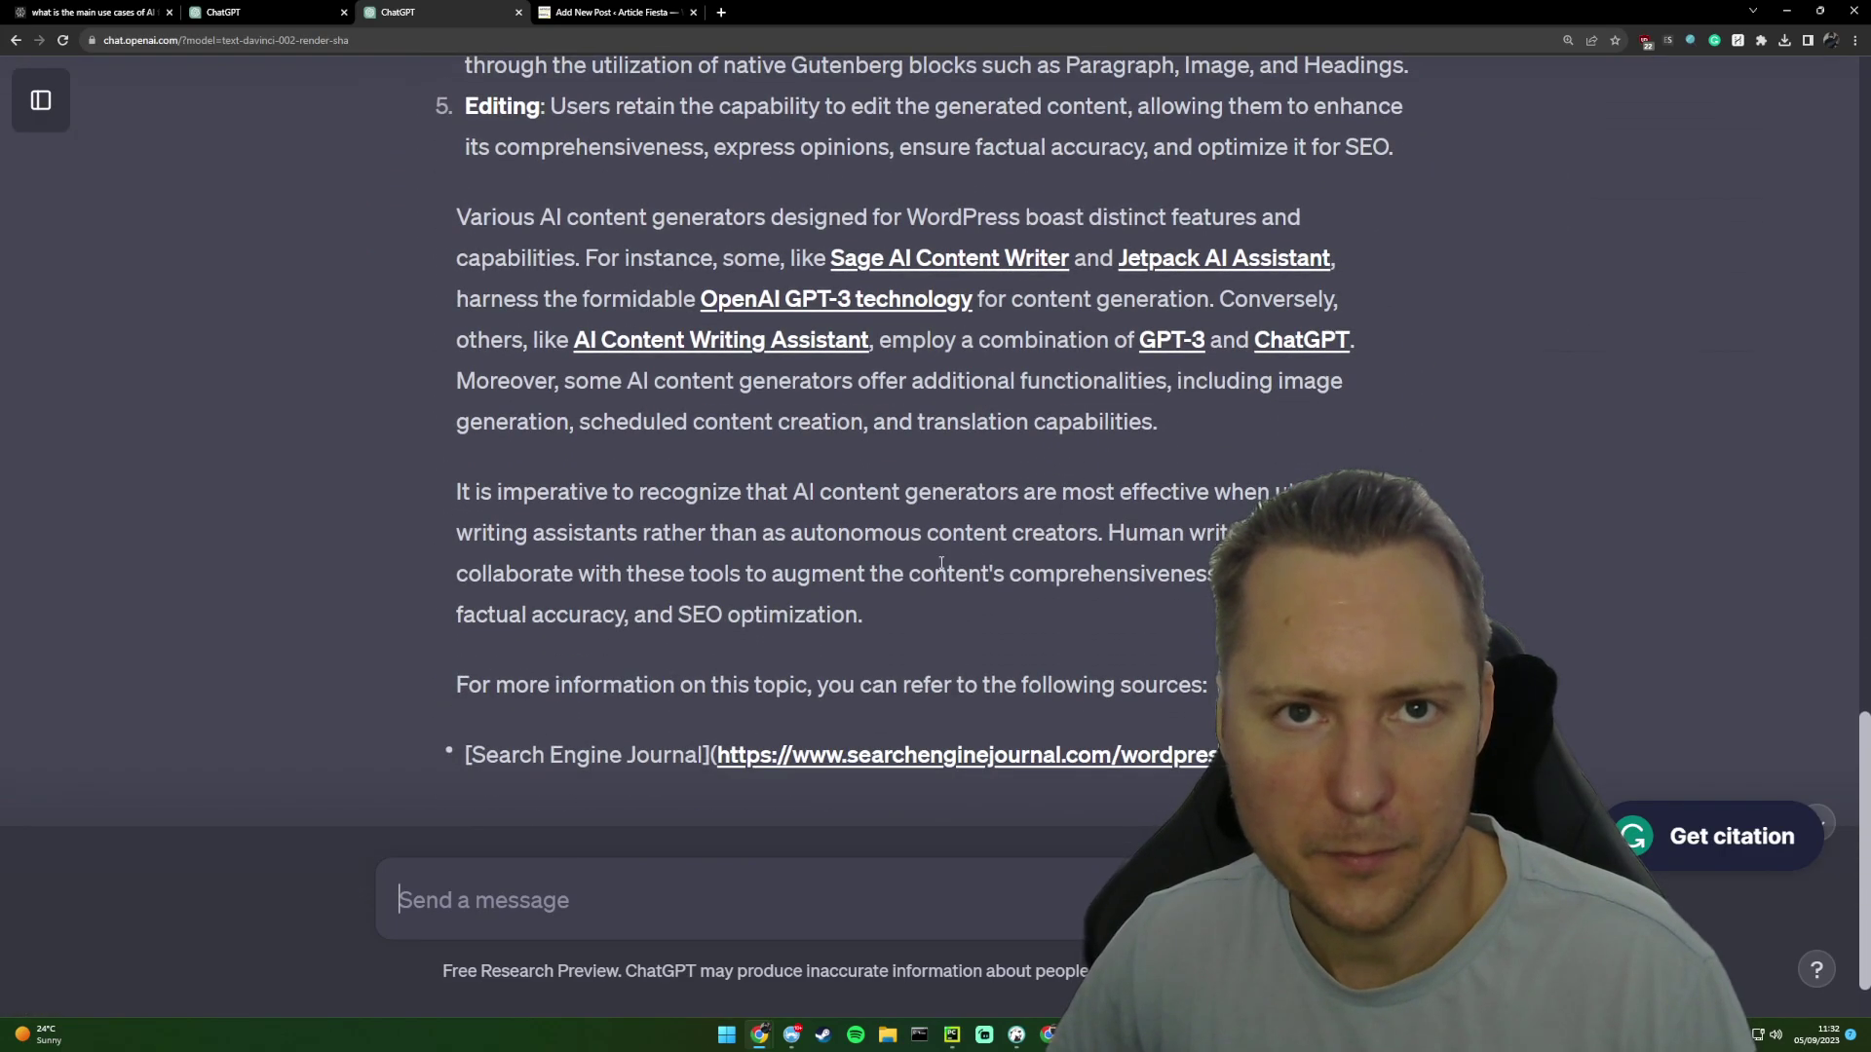
{"action": "scroll", "coordinate": [941, 563], "scroll_direction": "up", "scroll_amount": 1}
{"action": "scroll", "coordinate": [951, 553], "scroll_direction": "down", "scroll_amount": 2}
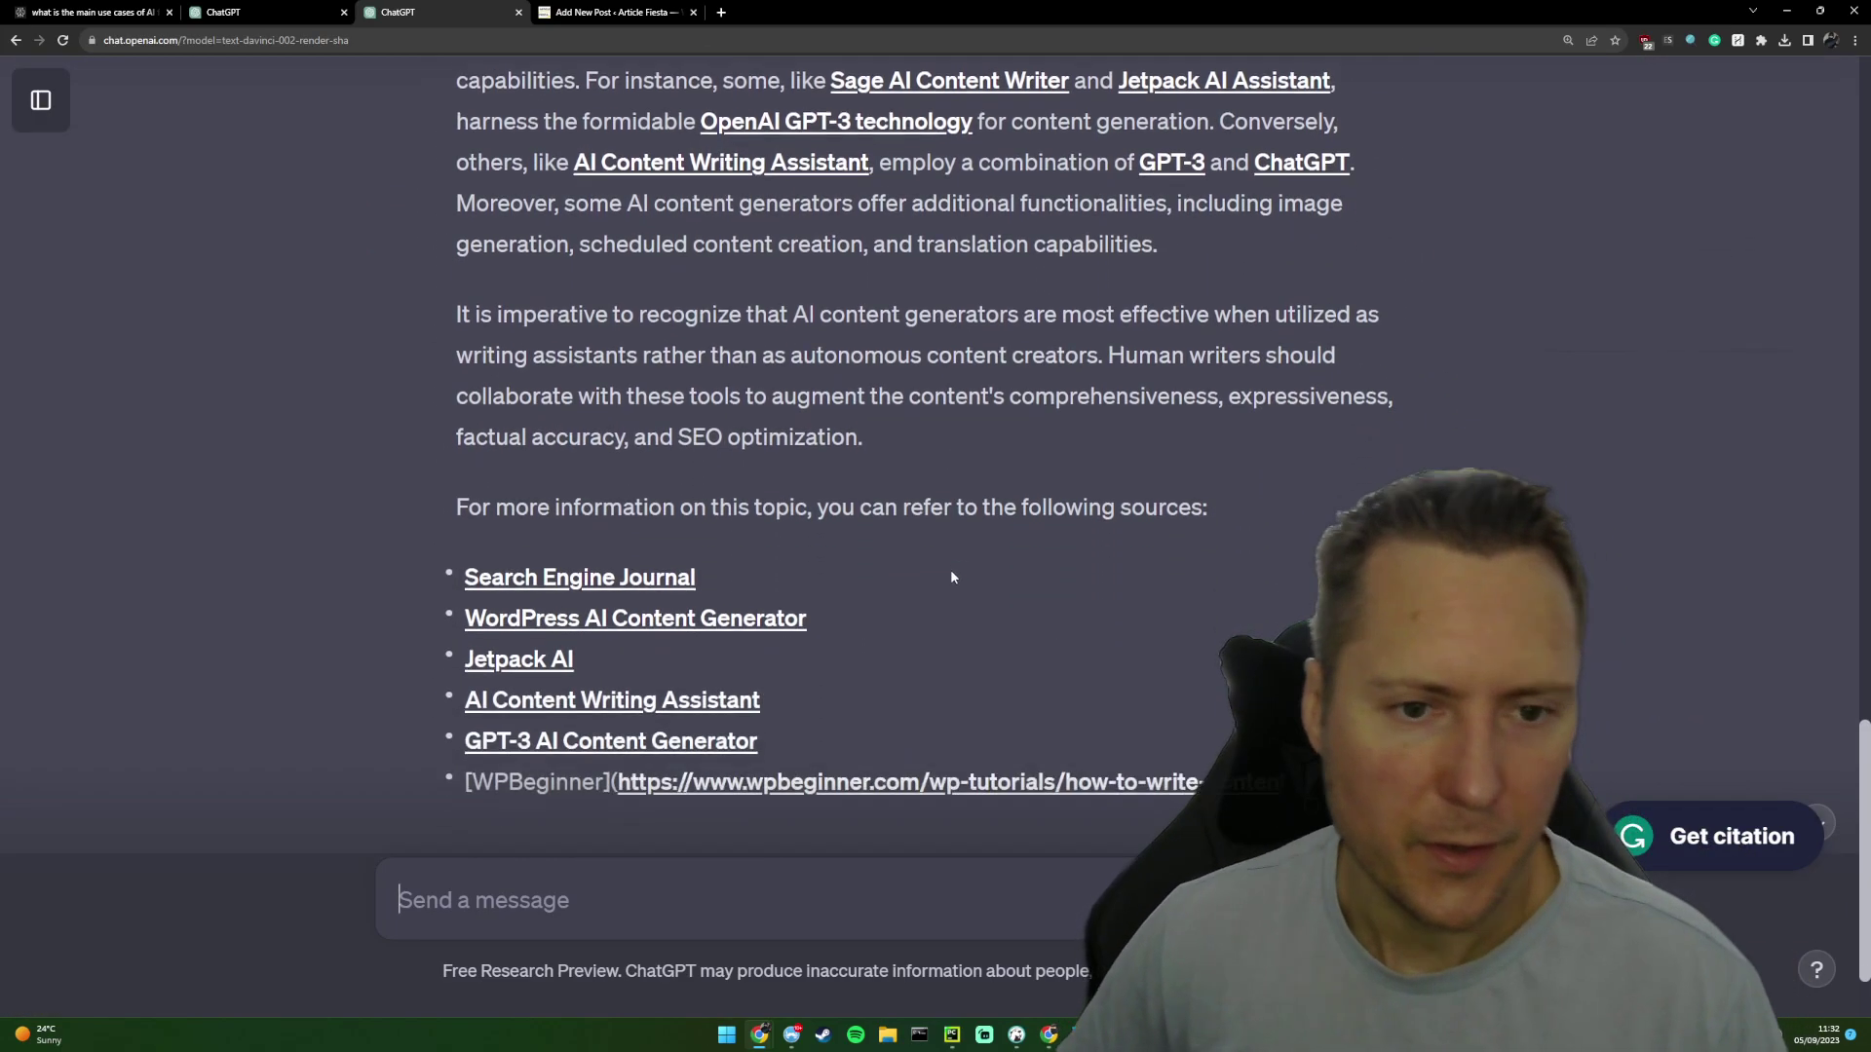
{"action": "scroll", "coordinate": [984, 534], "scroll_direction": "up", "scroll_amount": 1}
{"action": "left_click_drag", "start_coordinate": [880, 546], "coordinate": [454, 310]}
{"action": "scroll", "coordinate": [716, 516], "scroll_direction": "up", "scroll_amount": 5}
{"action": "scroll", "coordinate": [702, 542], "scroll_direction": "up", "scroll_amount": 3}
- Paste the copied text under the heading "How do AI content Generators for WordPress Work?" in the WordPress post and look it over
{"action": "left_click", "coordinate": [591, 11]}
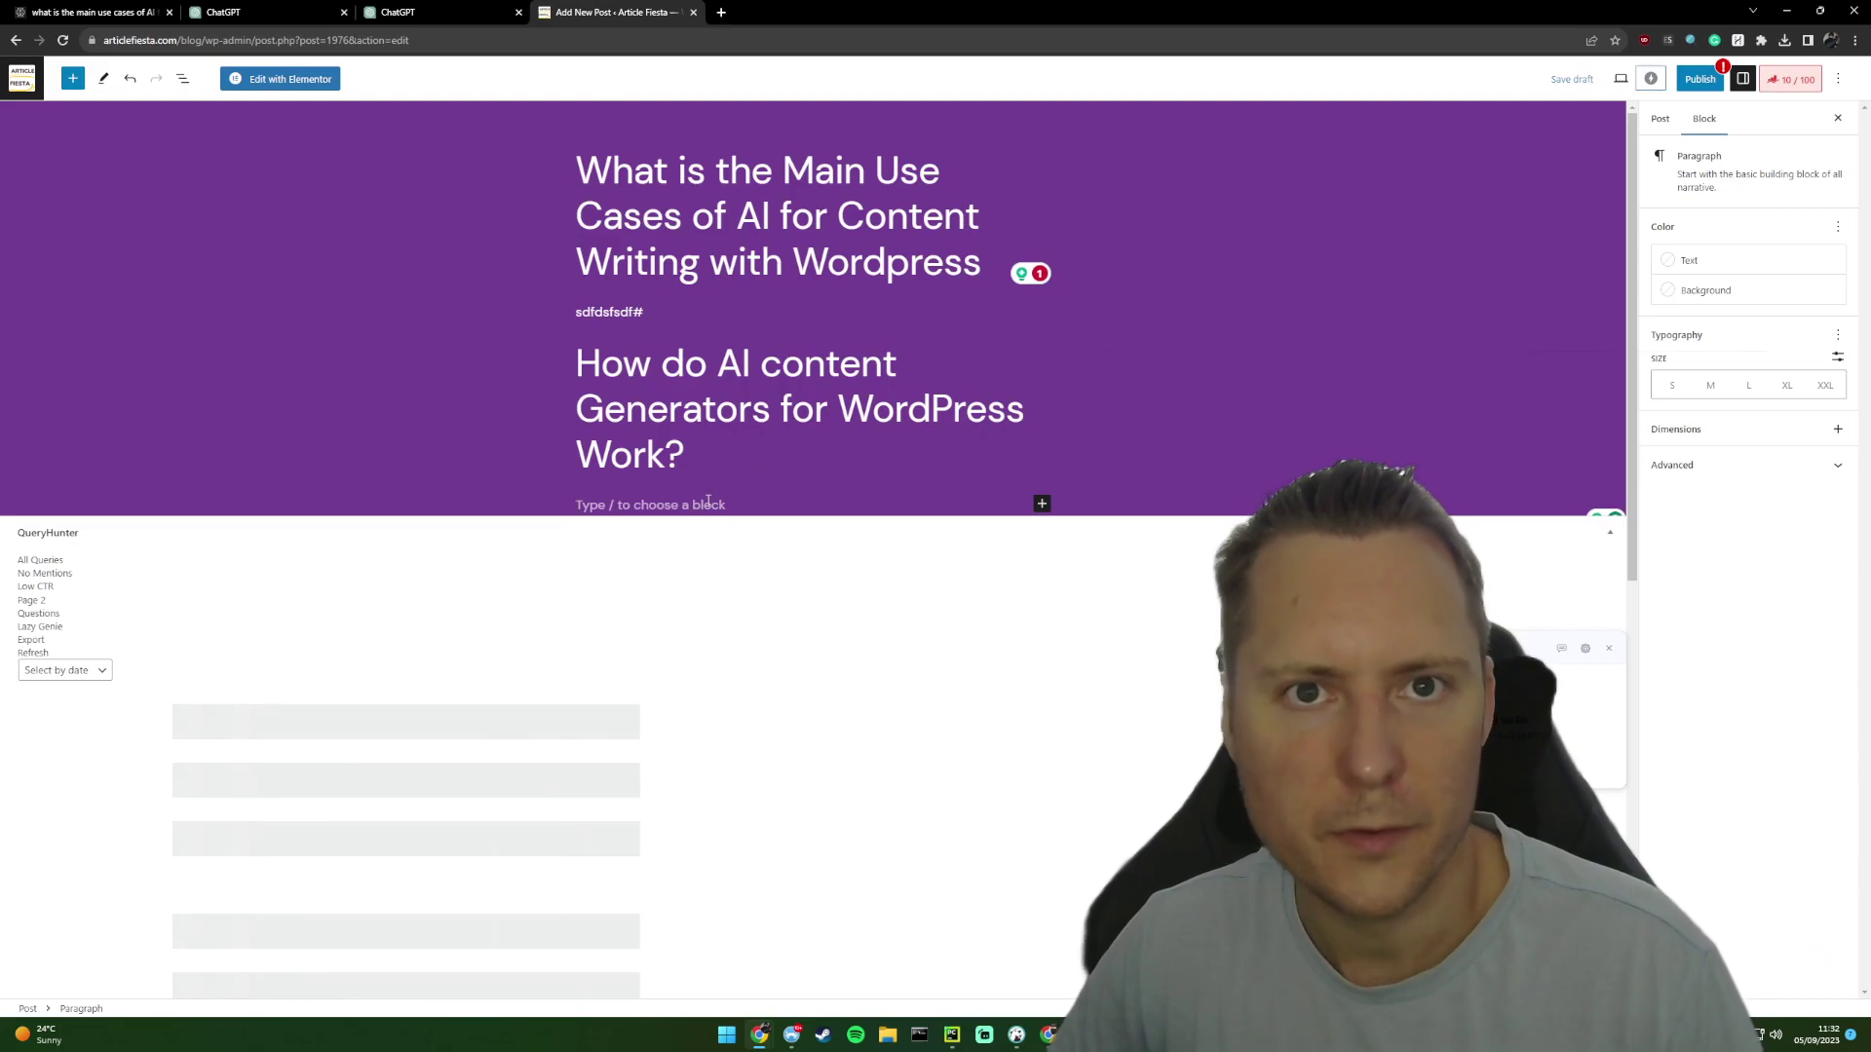
{"action": "key", "text": "ctrl+v"}
{"action": "scroll", "coordinate": [880, 508], "scroll_direction": "up", "scroll_amount": 7}
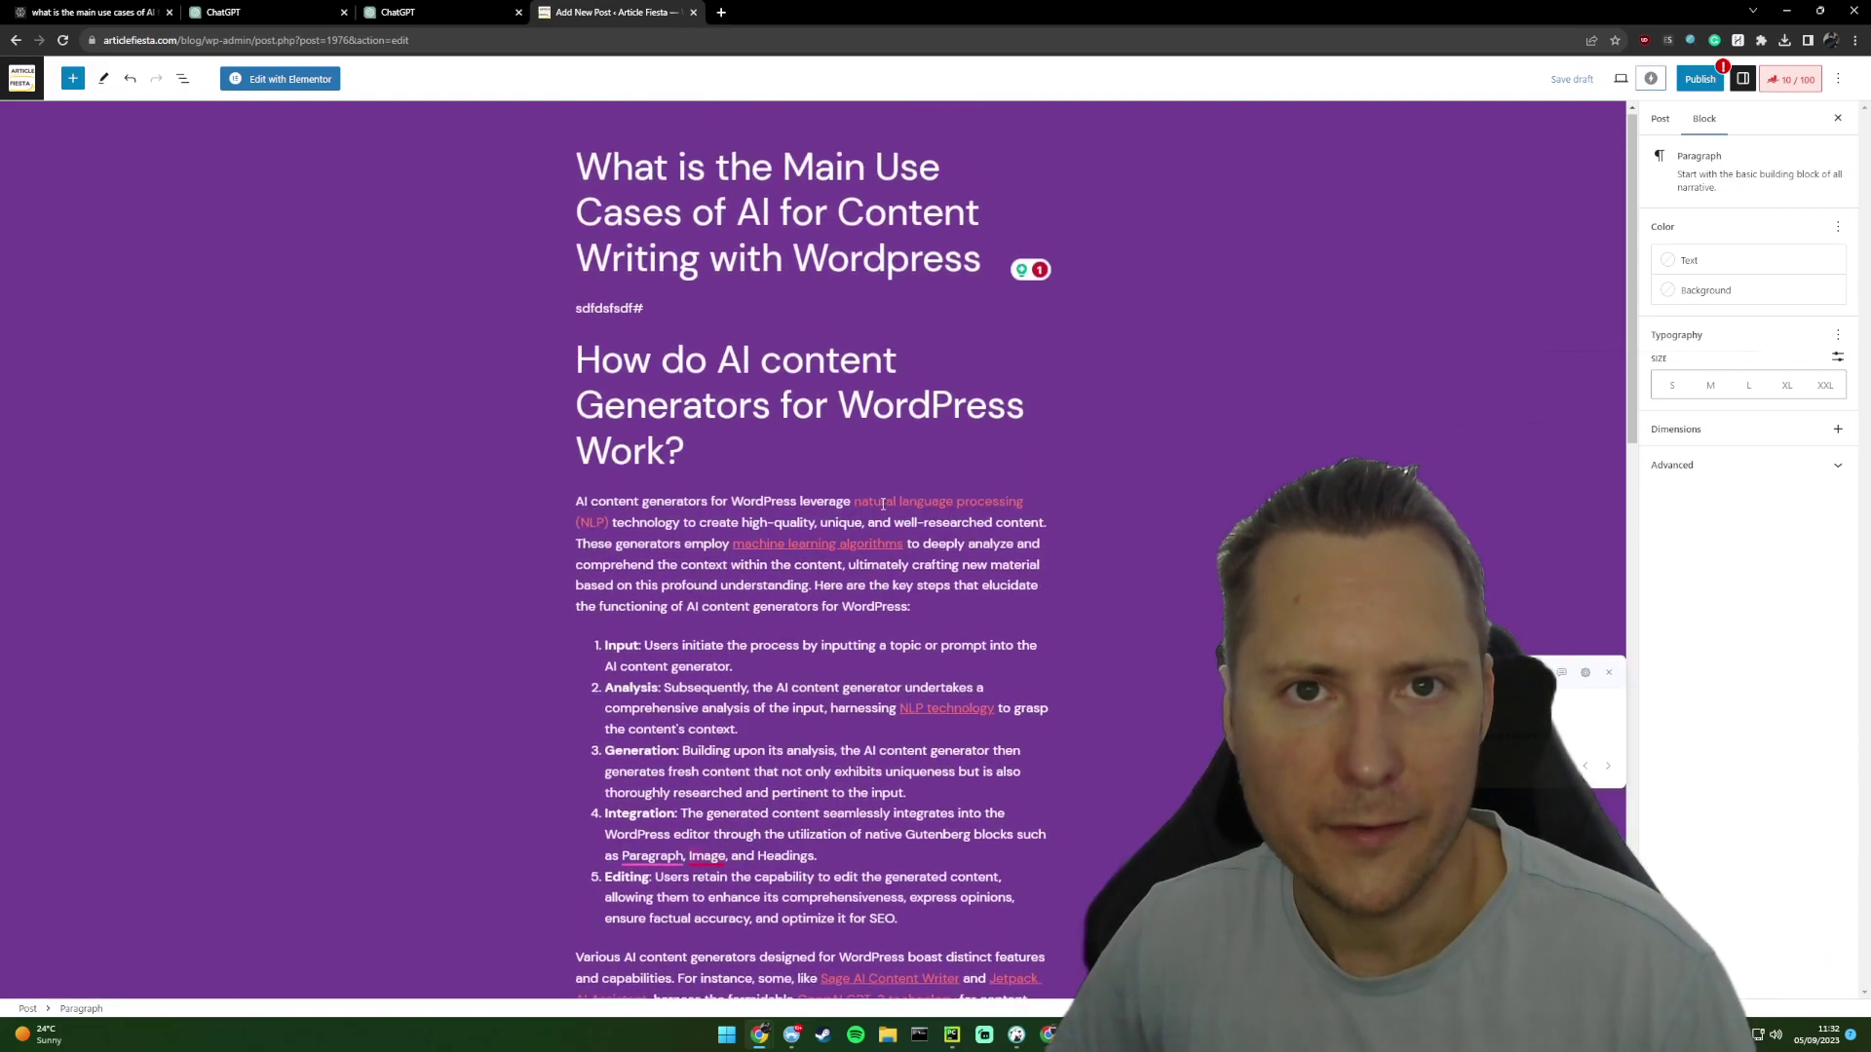
{"action": "scroll", "coordinate": [870, 475], "scroll_direction": "down", "scroll_amount": 4}
- Switch to Perplexity, ask the related question "what is the difference between GPT-3 and GPT-4", and copy its title
{"action": "left_click", "coordinate": [88, 12]}
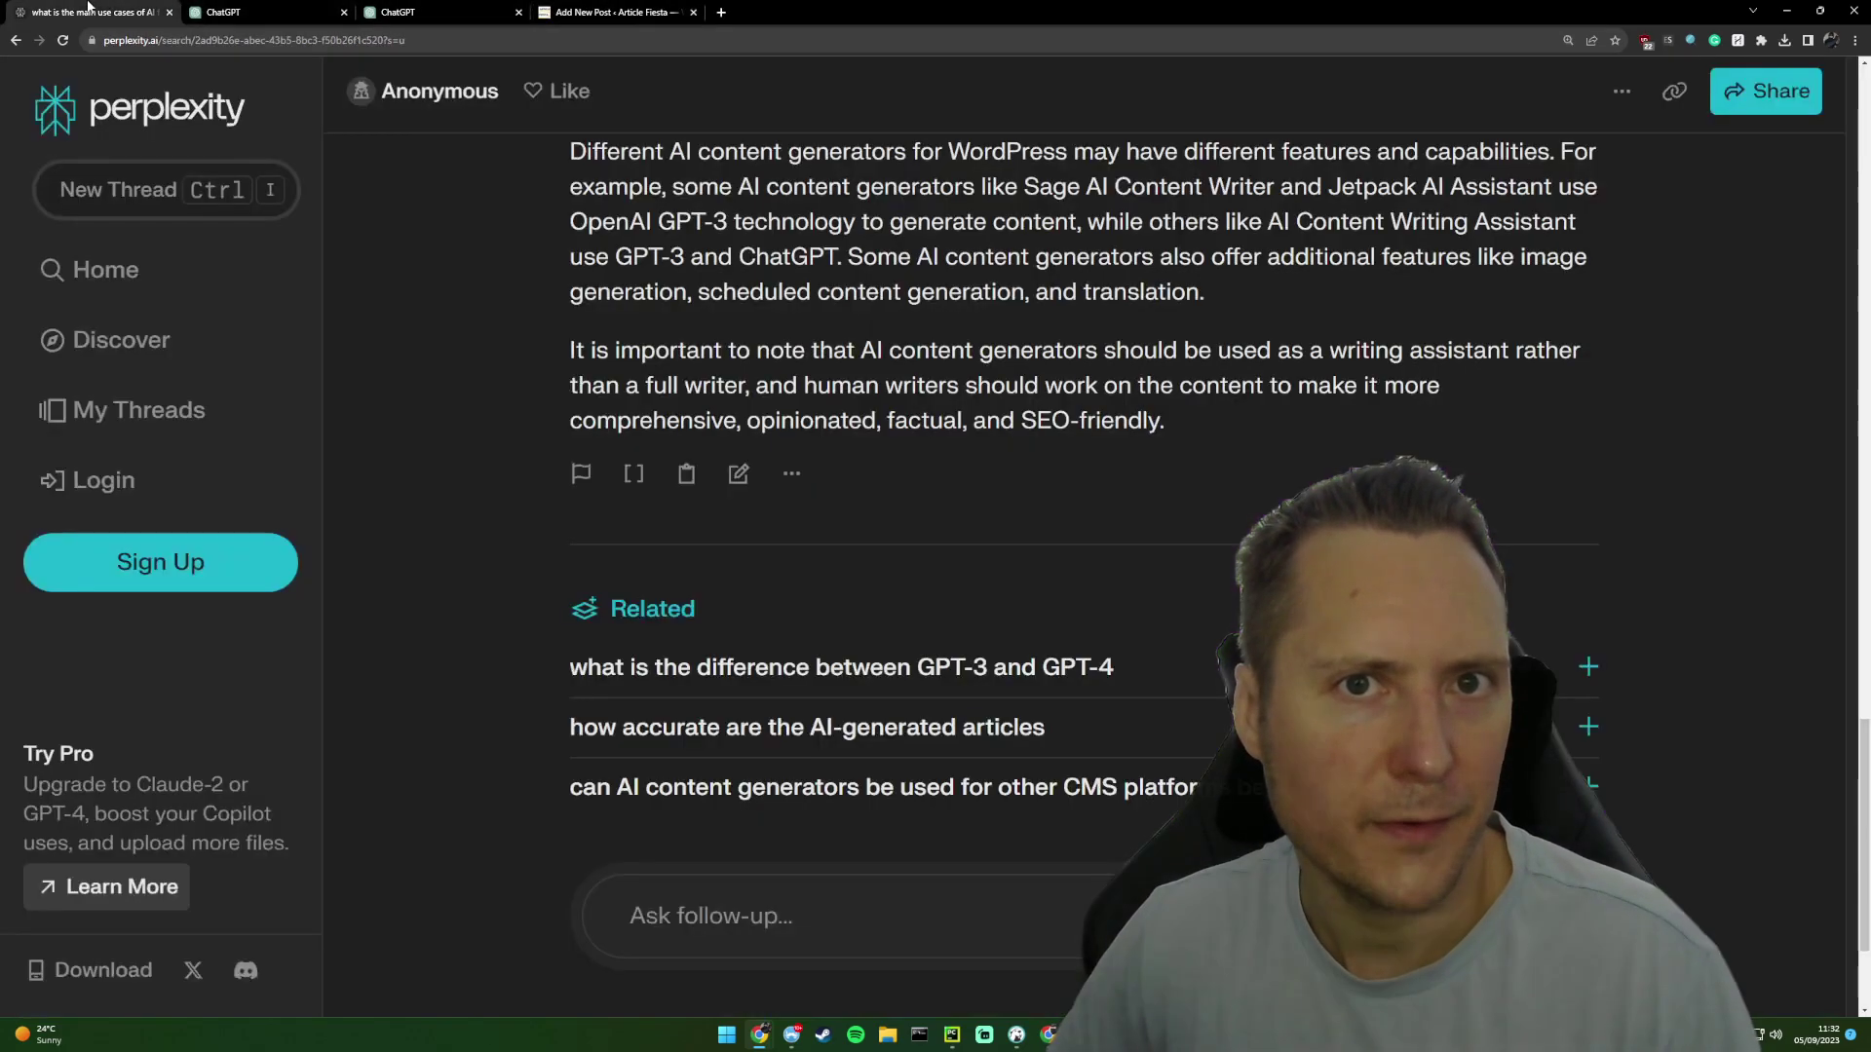
{"action": "scroll", "coordinate": [741, 560], "scroll_direction": "down", "scroll_amount": 3}
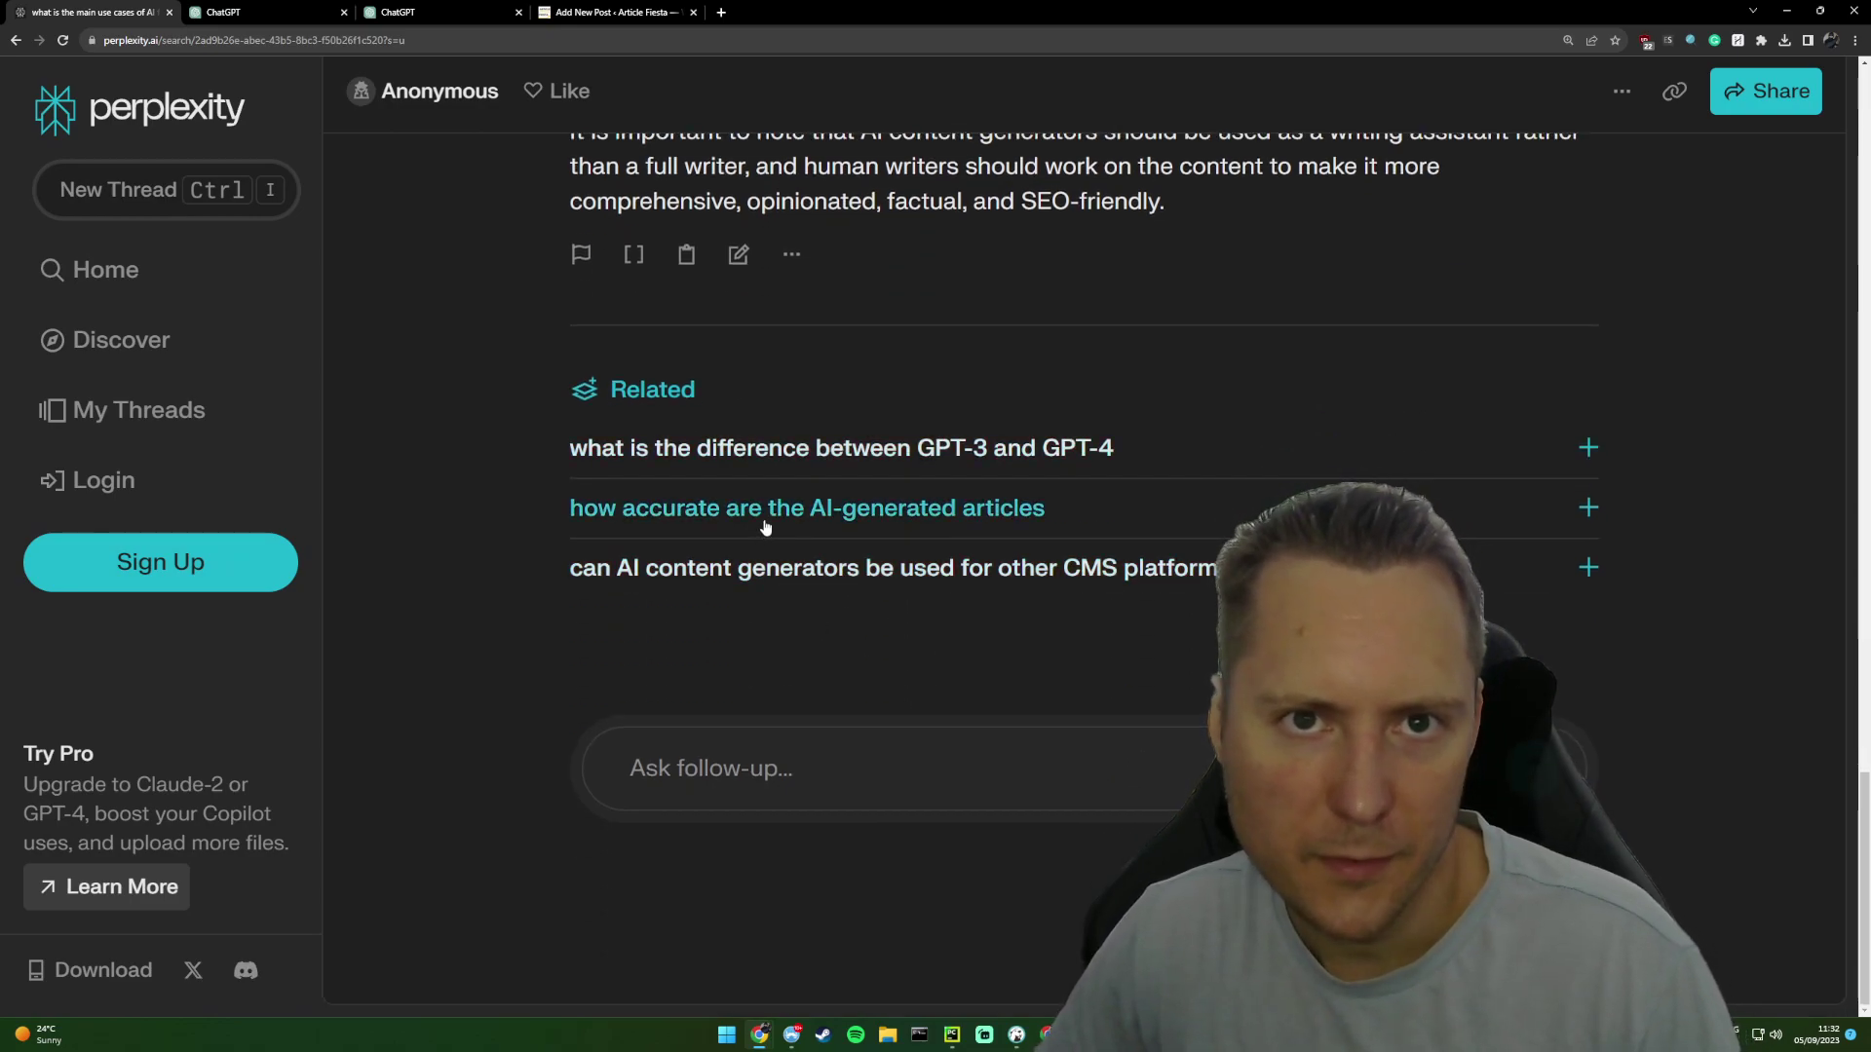
{"action": "left_click", "coordinate": [965, 451]}
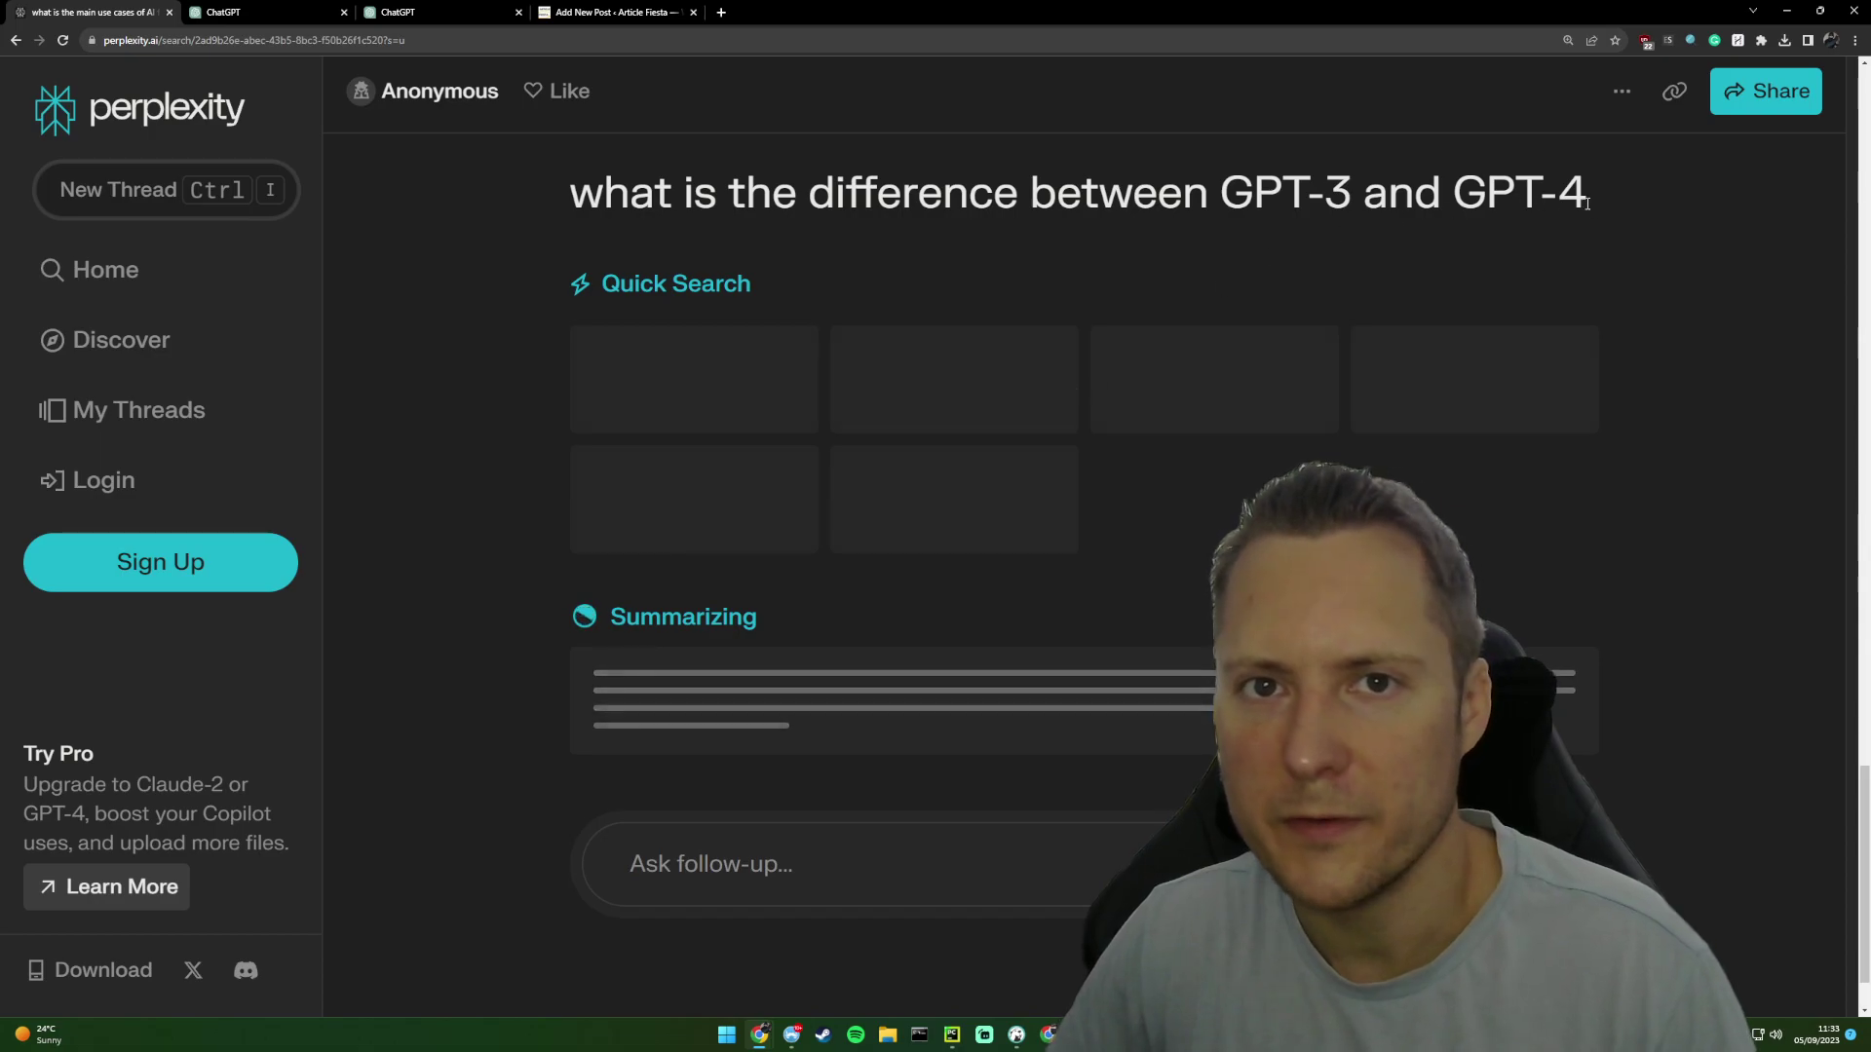
{"action": "left_click_drag", "start_coordinate": [1586, 202], "coordinate": [543, 185]}
{"action": "key", "text": "ctrl+c"}
- Return to the WordPress post and add the copied question as a heading after the final paragraph
{"action": "left_click", "coordinate": [614, 12]}
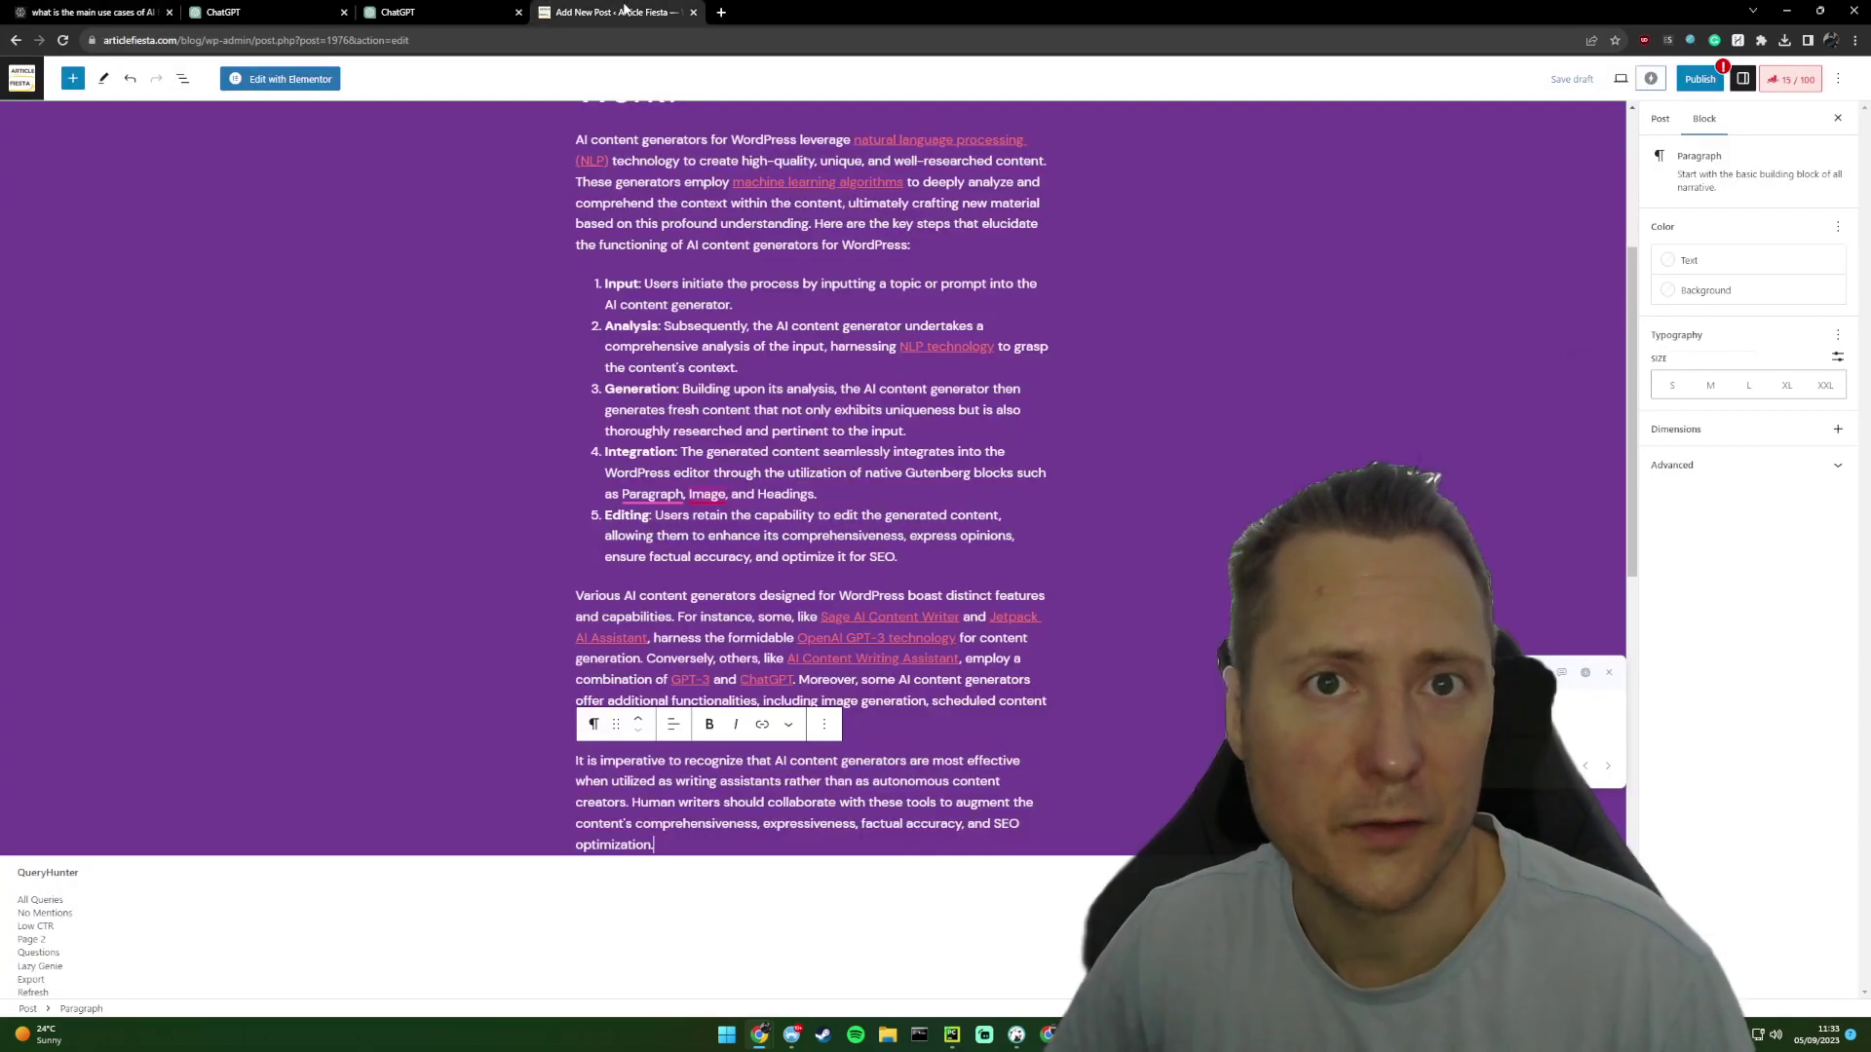
{"action": "key", "text": "Return"}
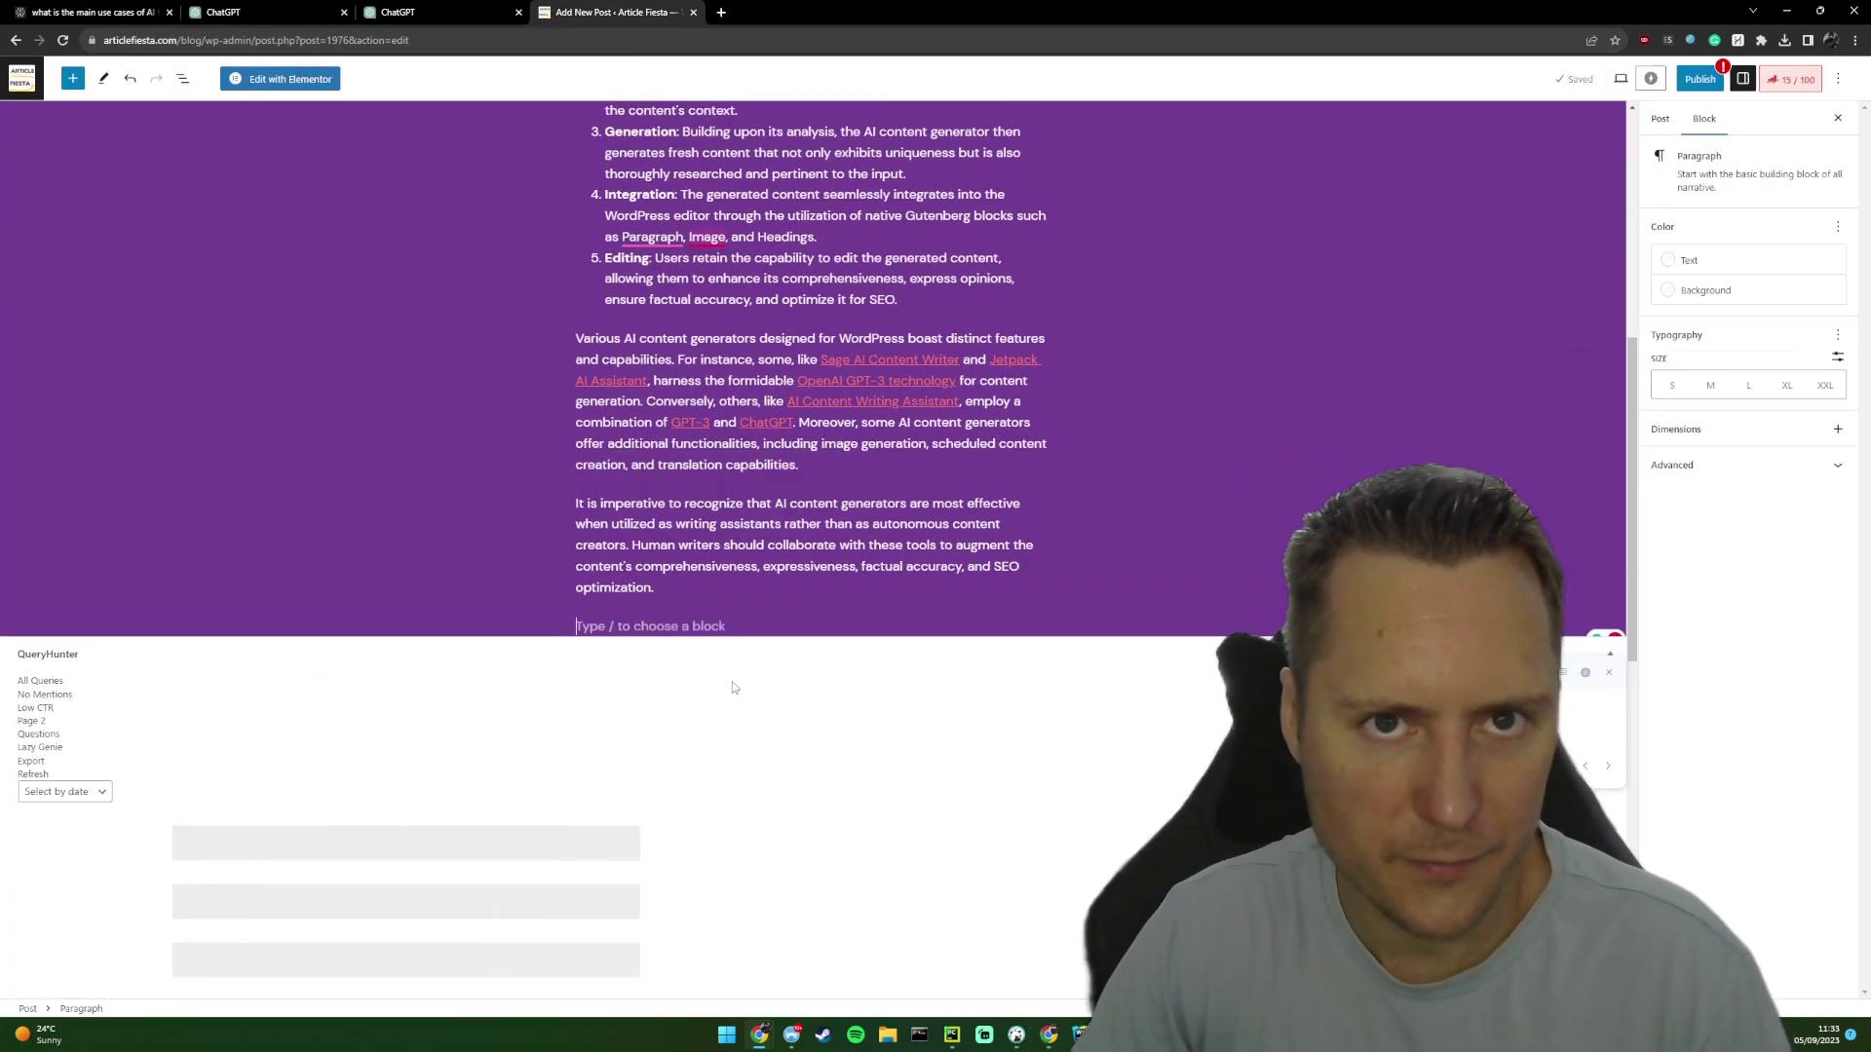
{"action": "key", "text": "ctrl+v"}
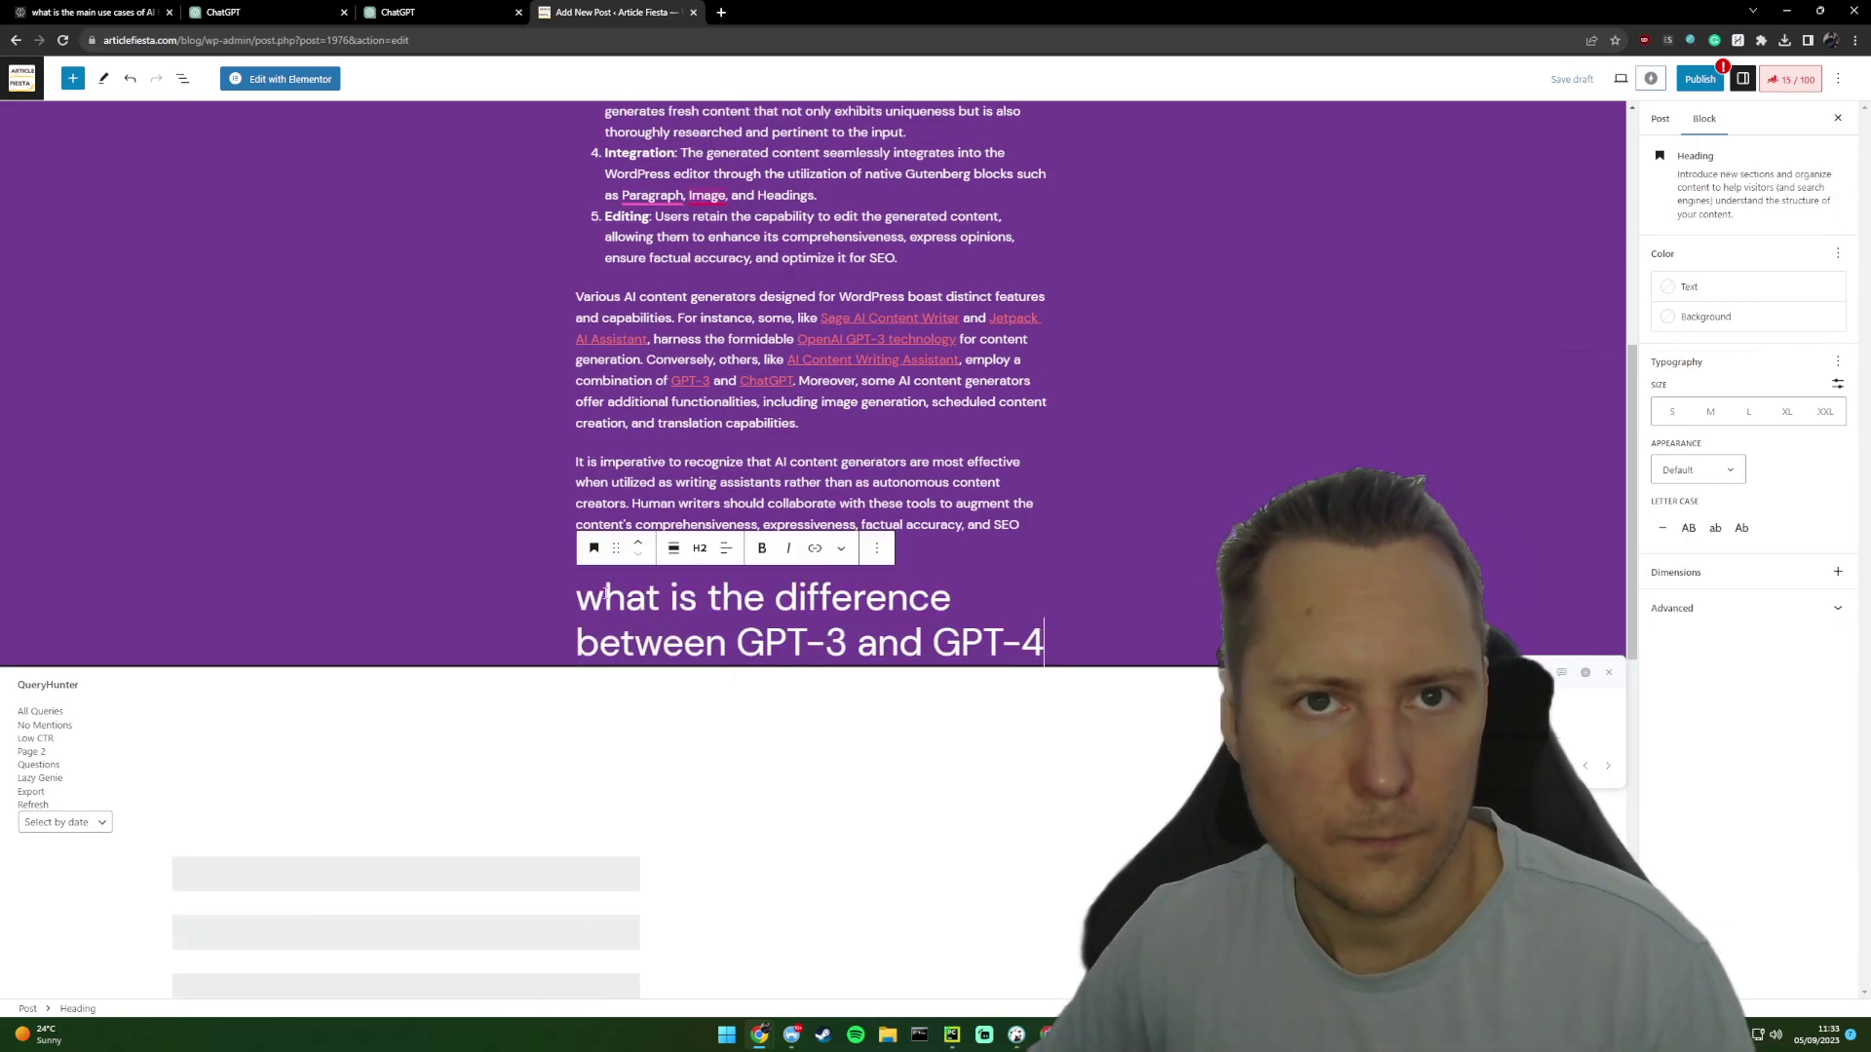
- Reword the start of the new heading to "What are the differences"
{"action": "type", "text": "W"}
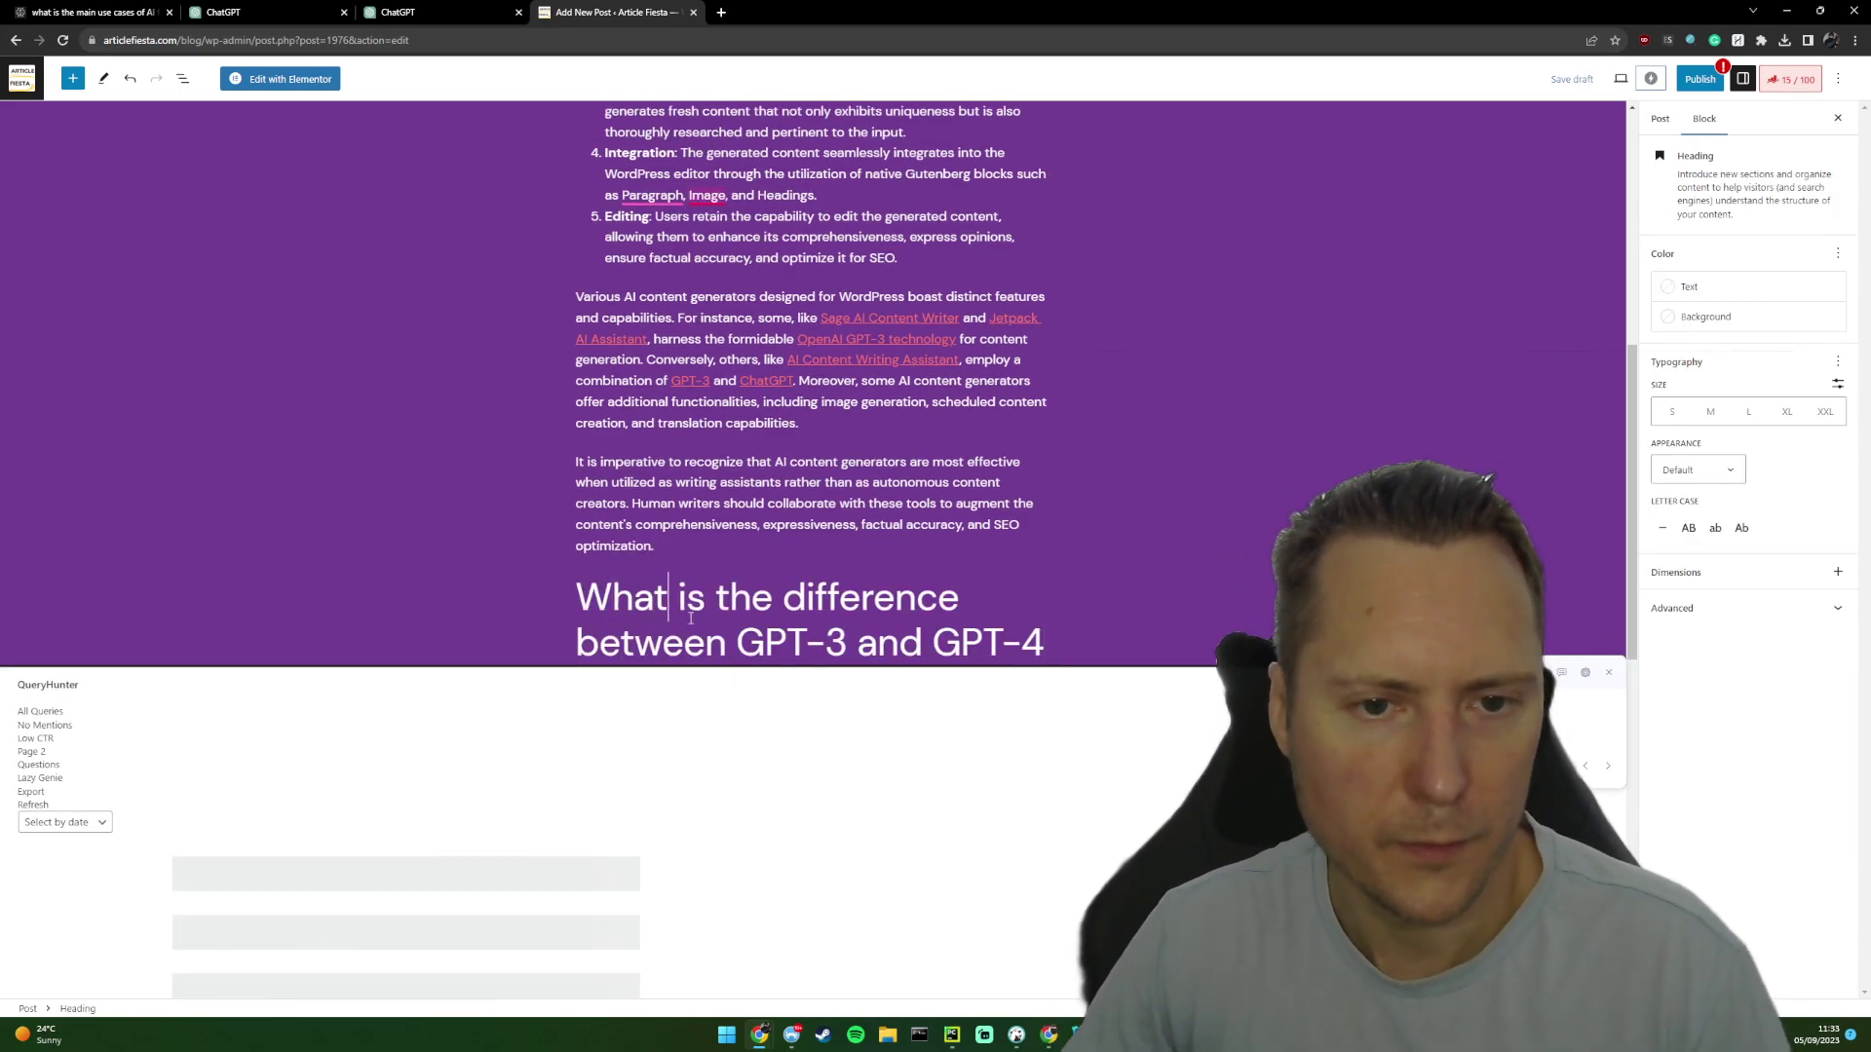
{"action": "key", "text": "Right"}
{"action": "key", "text": "shift+Right"}
{"action": "type", "text": "are"}
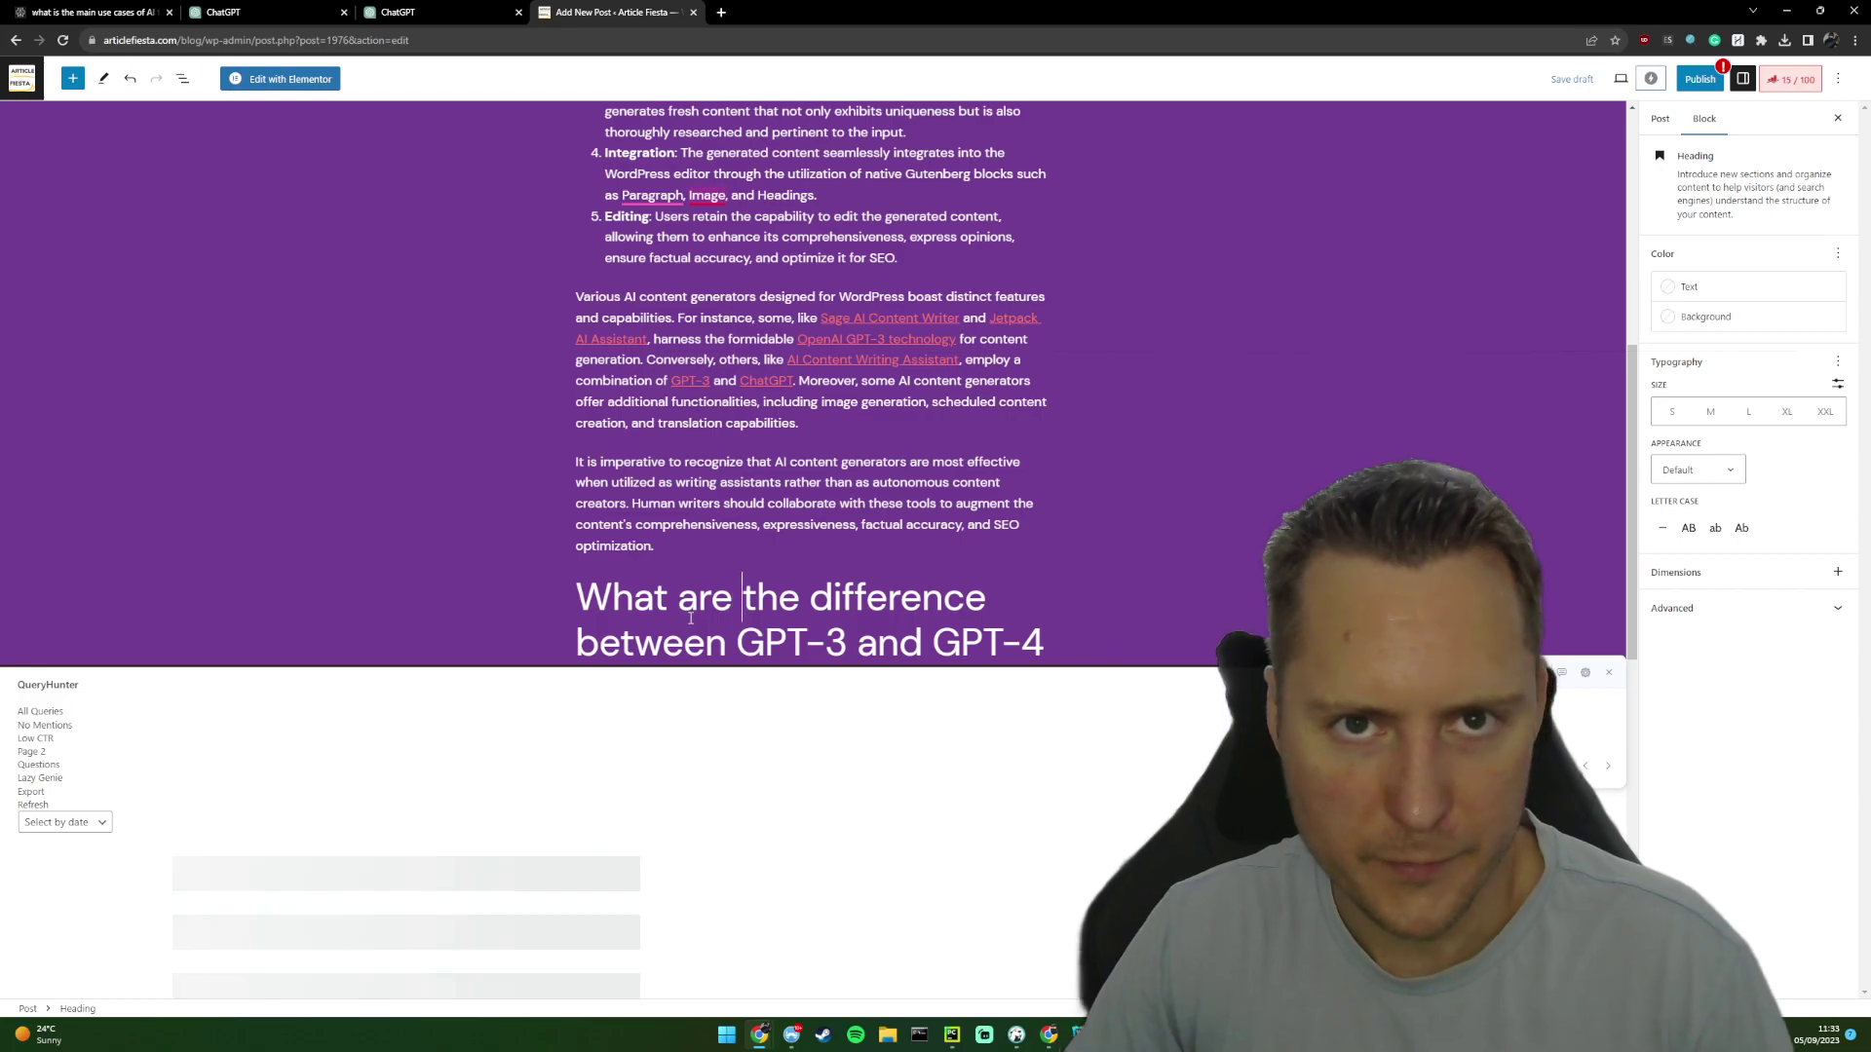
{"action": "key", "text": "ctrl+Right"}
{"action": "key", "text": "ctrl+Right"}
{"action": "type", "text": "s"}
{"action": "key", "text": "BackSpace"}
{"action": "key", "text": "BackSpace"}
{"action": "type", "text": "s"}
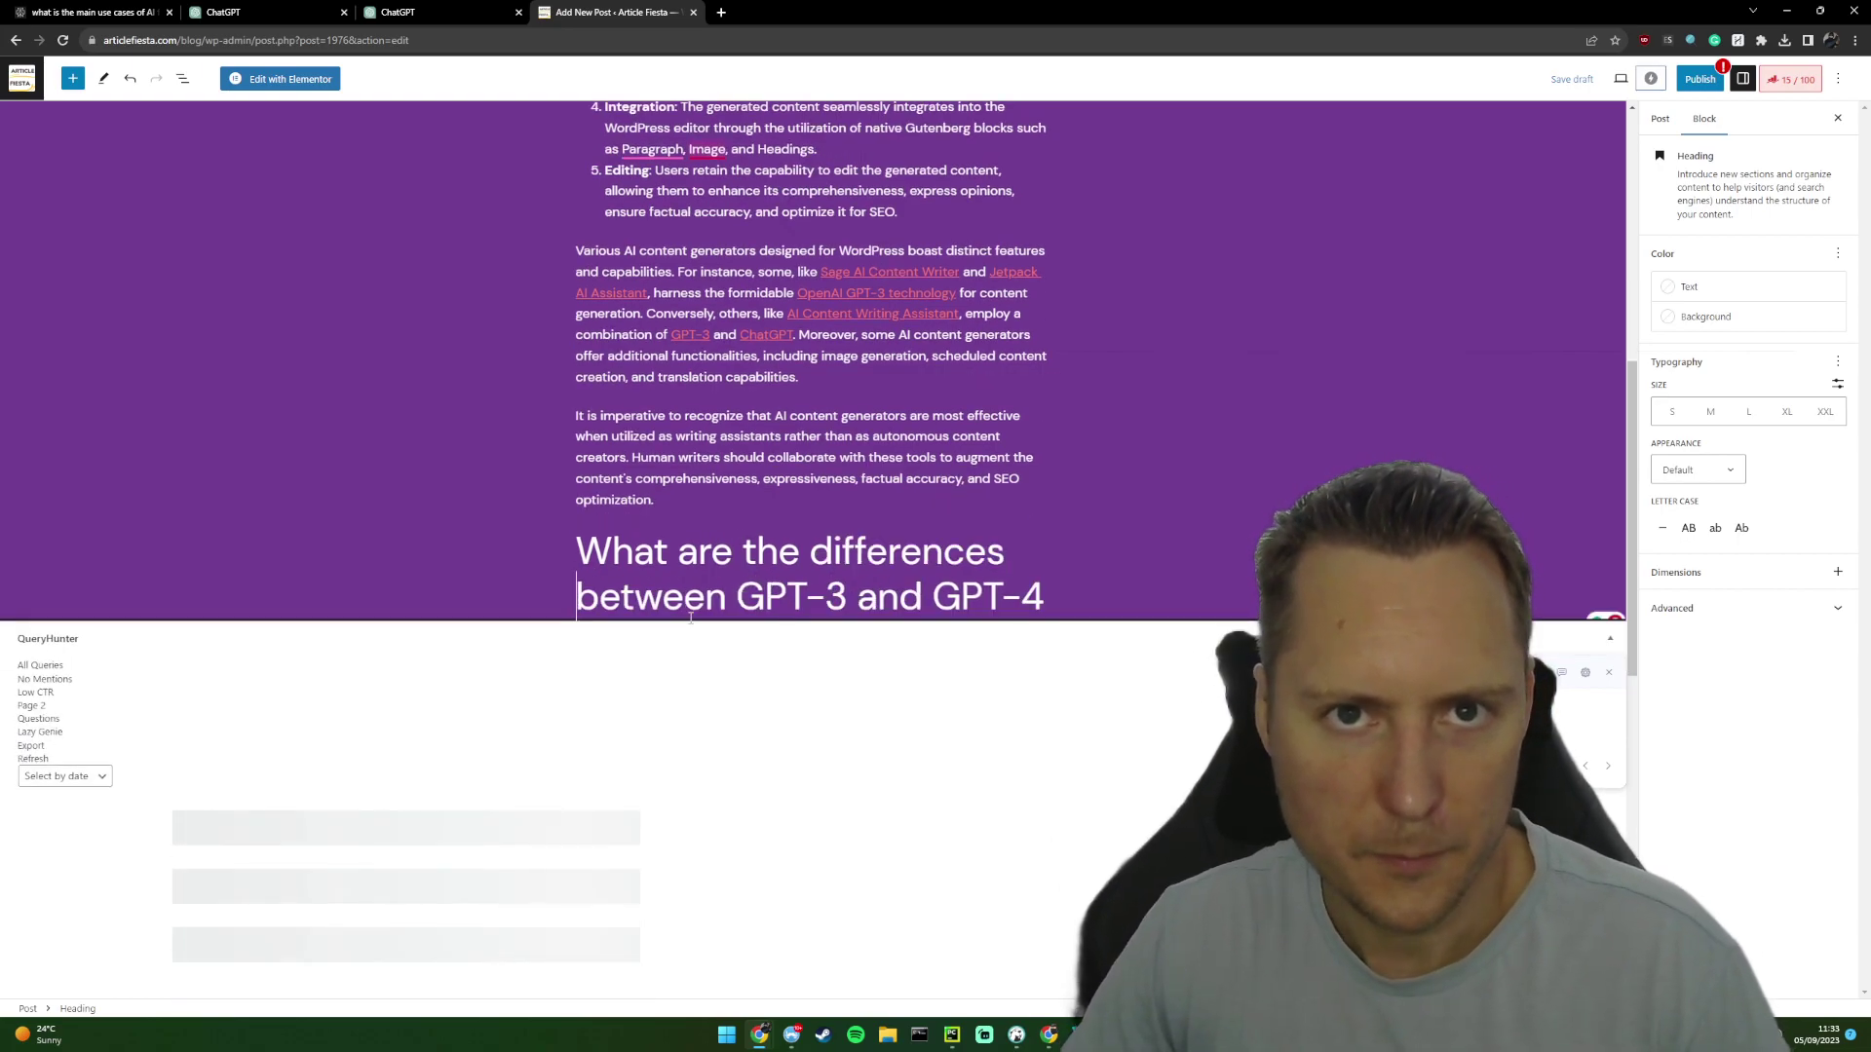
- Capitalize "Between" and "Differences" in the new heading and start an empty paragraph below it
{"action": "key", "text": "Right"}
{"action": "key", "text": "Right"}
{"action": "key", "text": "Right"}
{"action": "key", "text": "Right"}
{"action": "key", "text": "Right"}
{"action": "key", "text": "Right"}
{"action": "key", "text": "Right"}
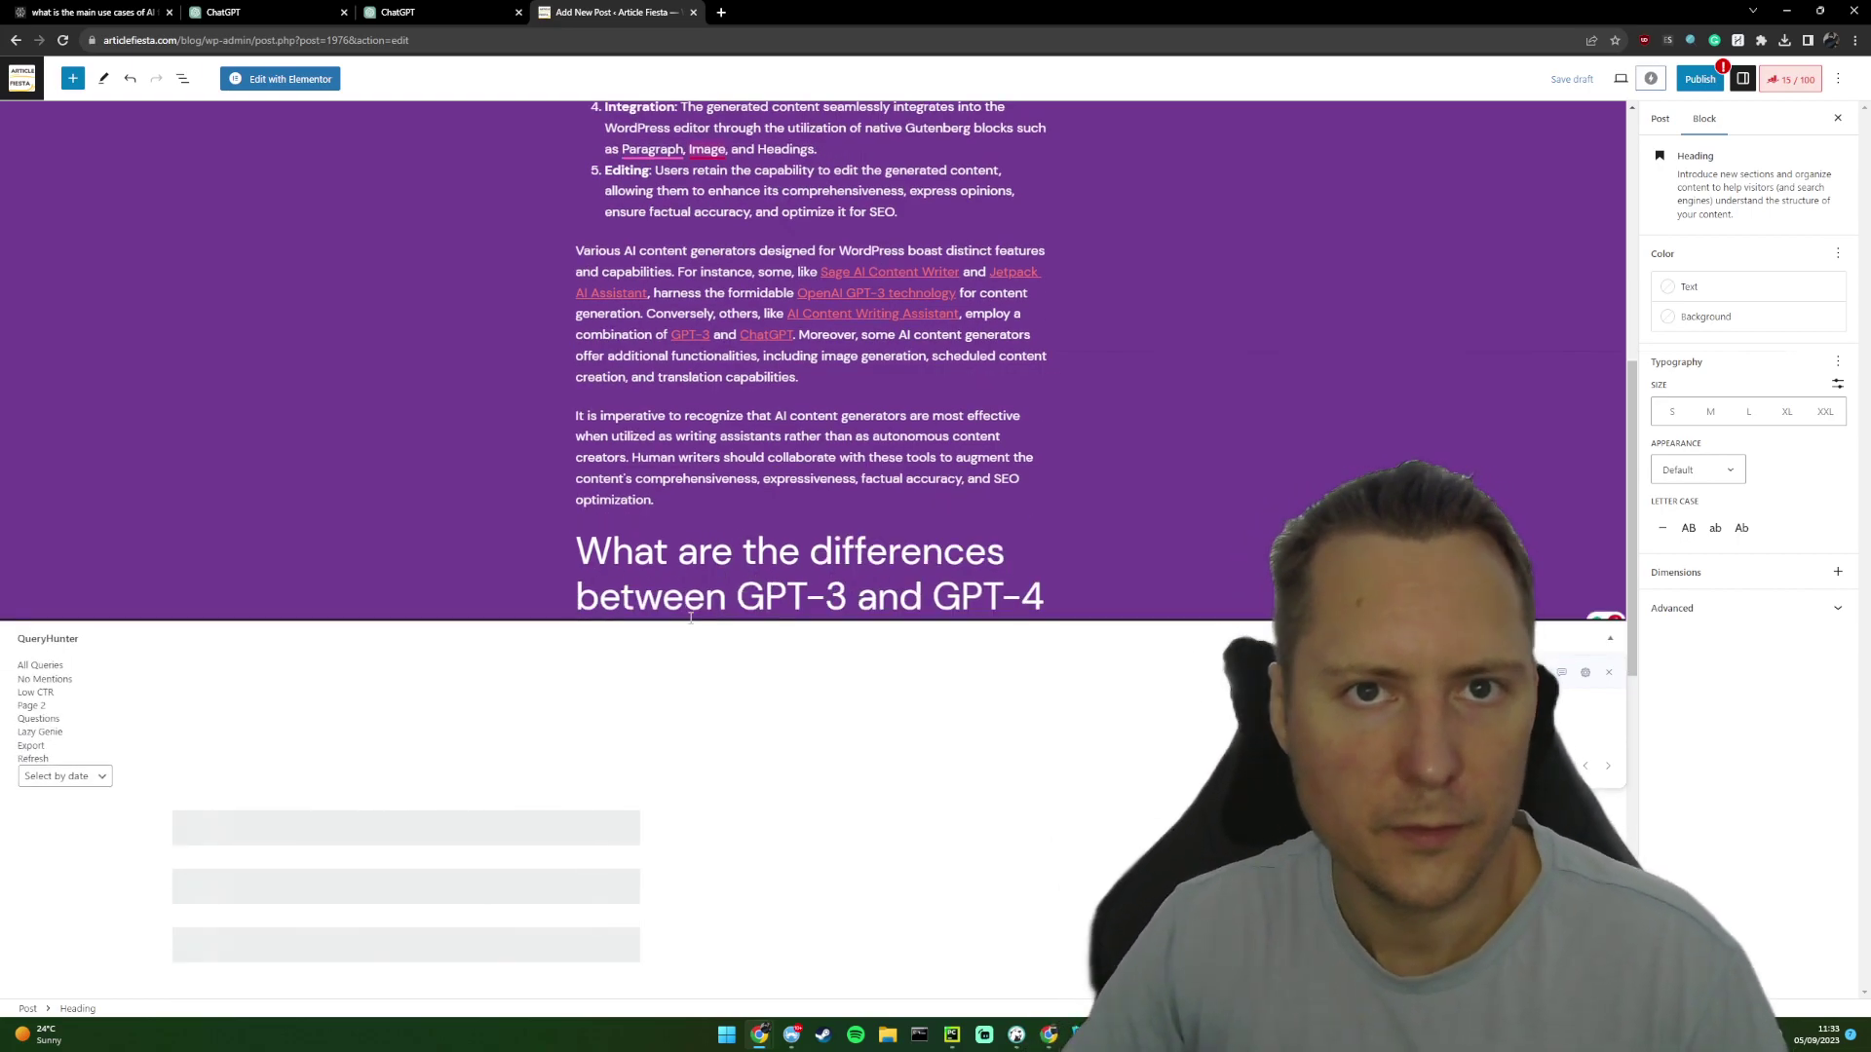
{"action": "key", "text": "Delete"}
{"action": "type", "text": "B"}
{"action": "key", "text": "Up"}
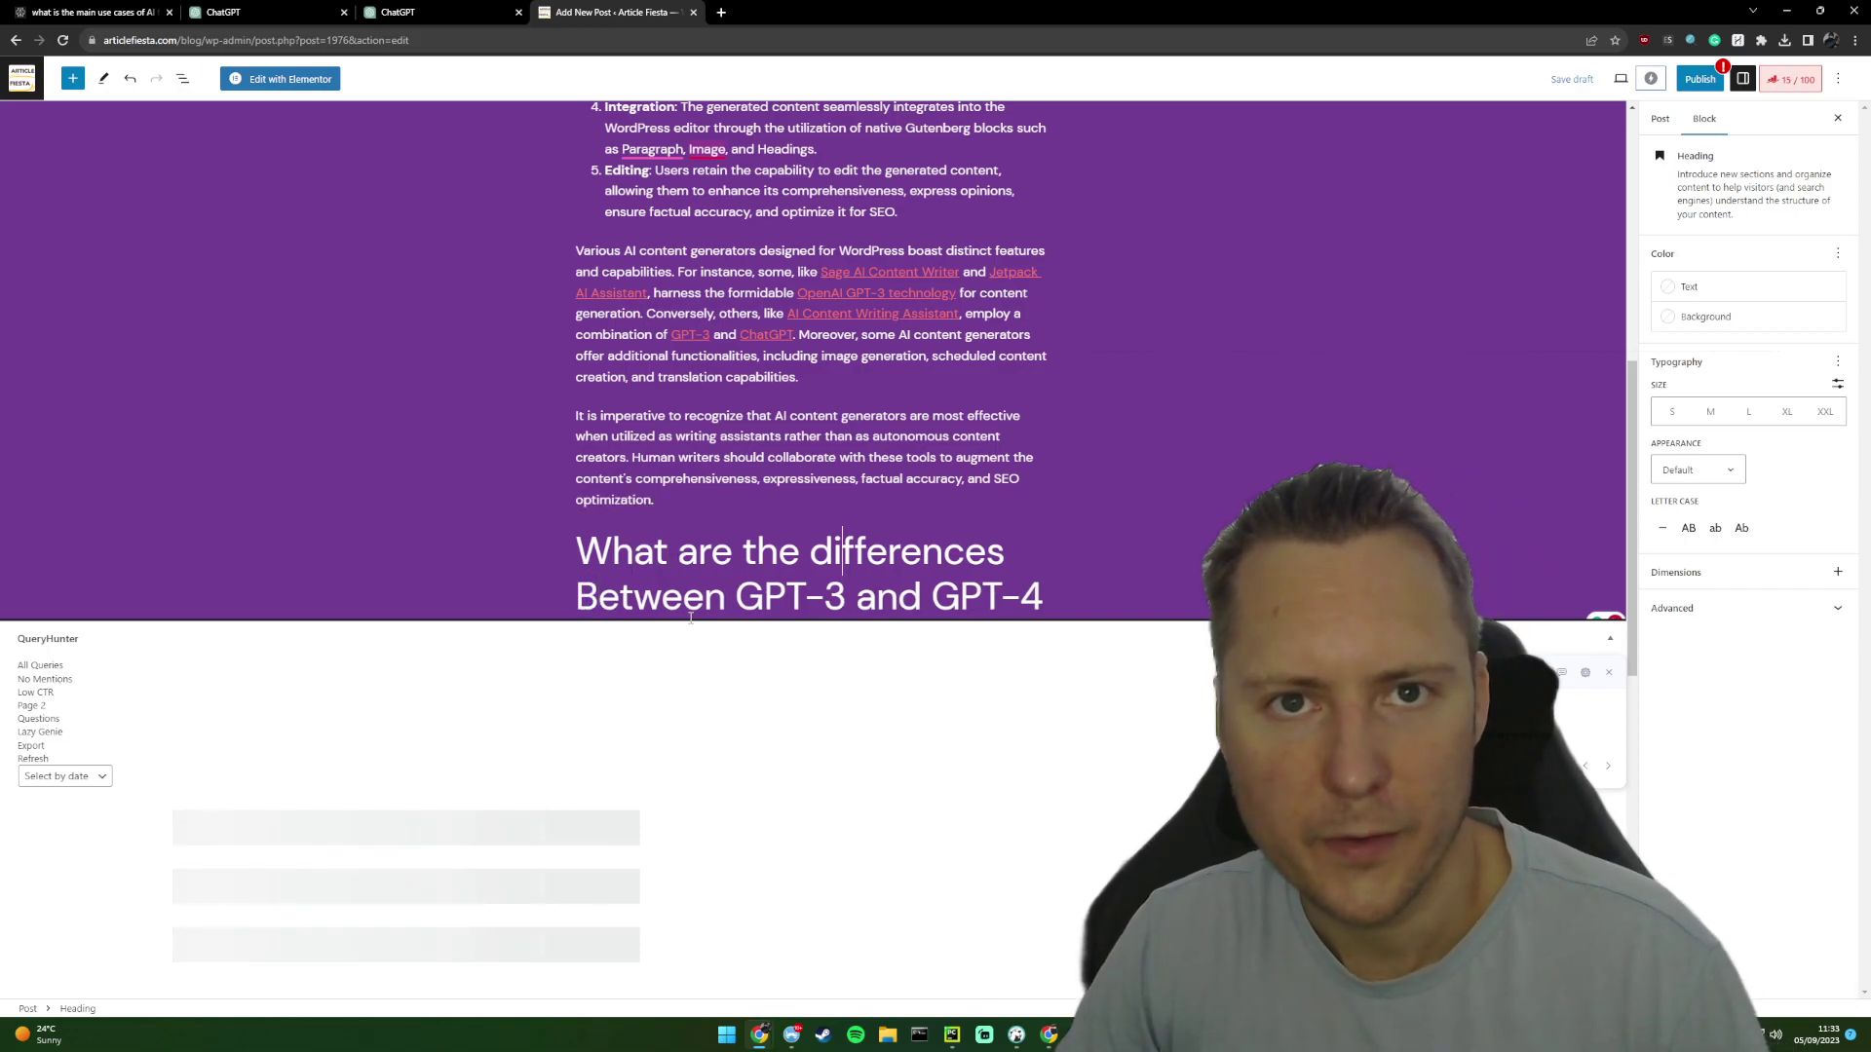
{"action": "key", "text": "Left"}
{"action": "key", "text": "BackSpace"}
{"action": "type", "text": "D"}
{"action": "key", "text": "End"}
{"action": "key", "text": "Return"}
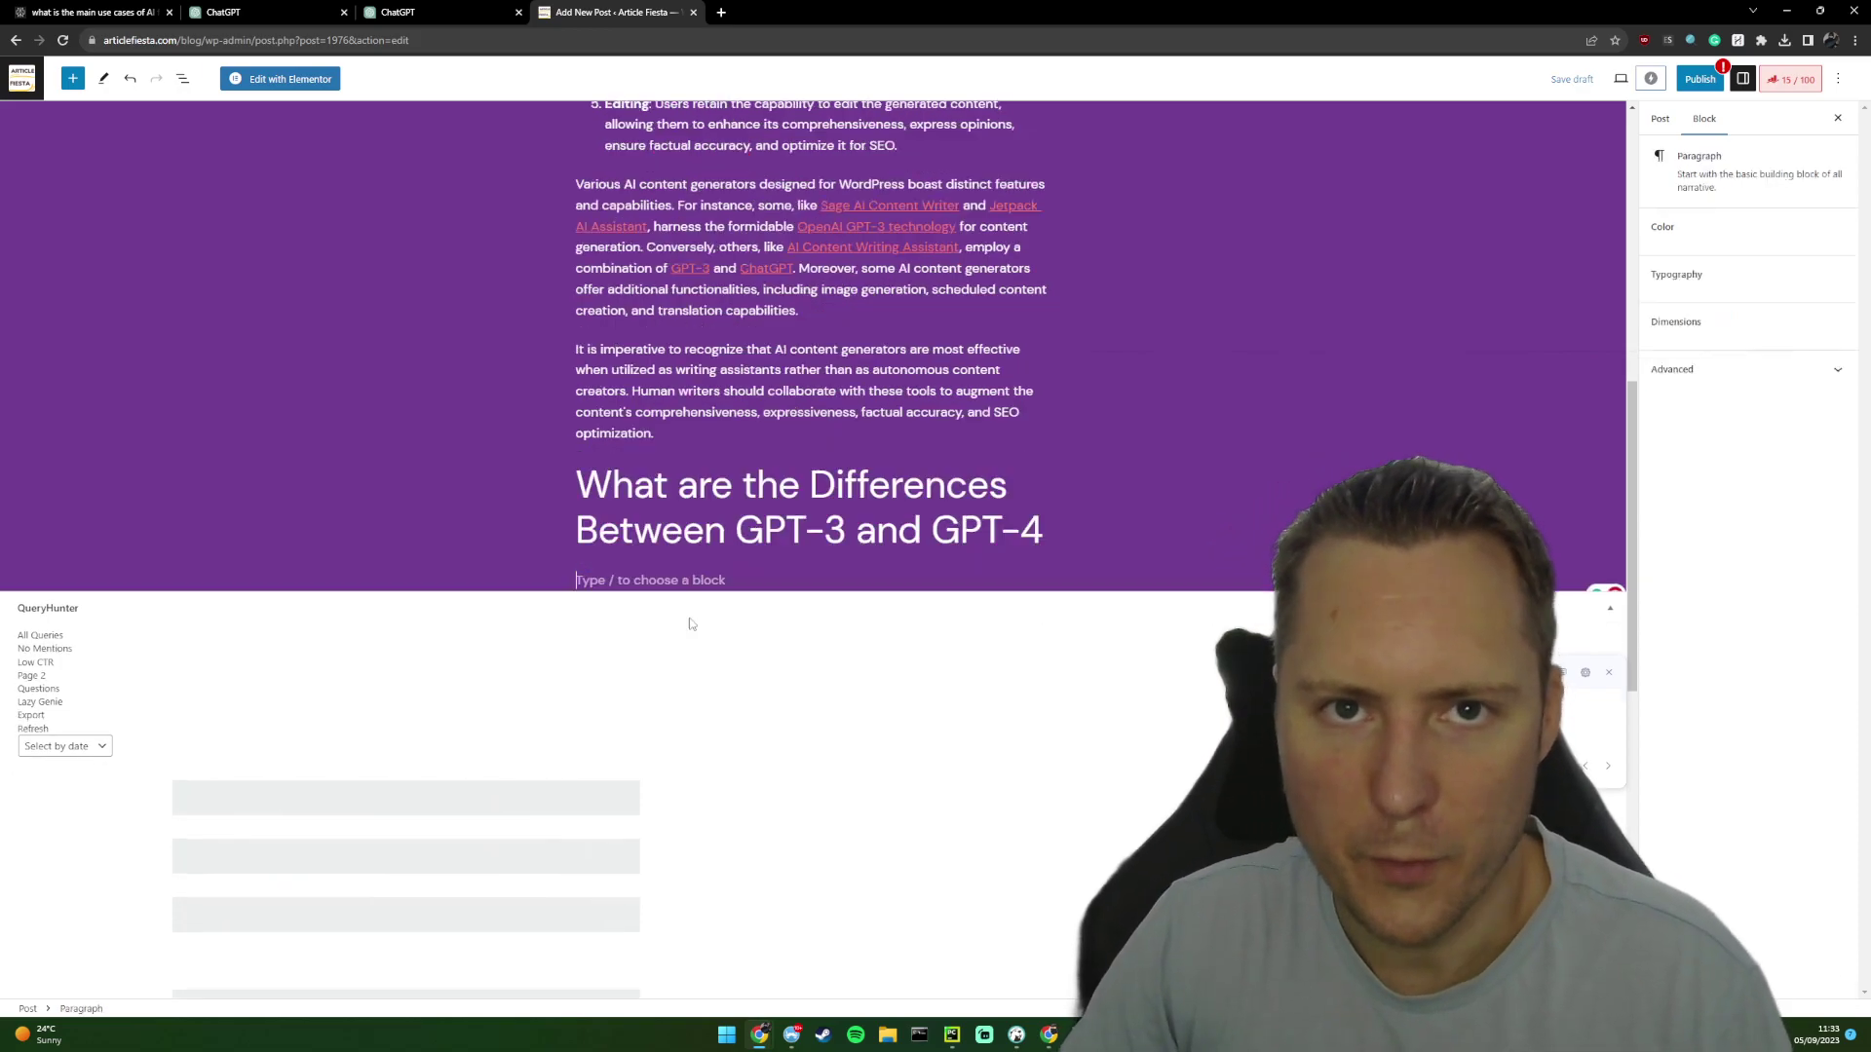
- Copy the contextual-links instructions from the second ChatGPT chat into a duplicated chat tab, followed by a blank line
{"action": "left_click", "coordinate": [396, 8]}
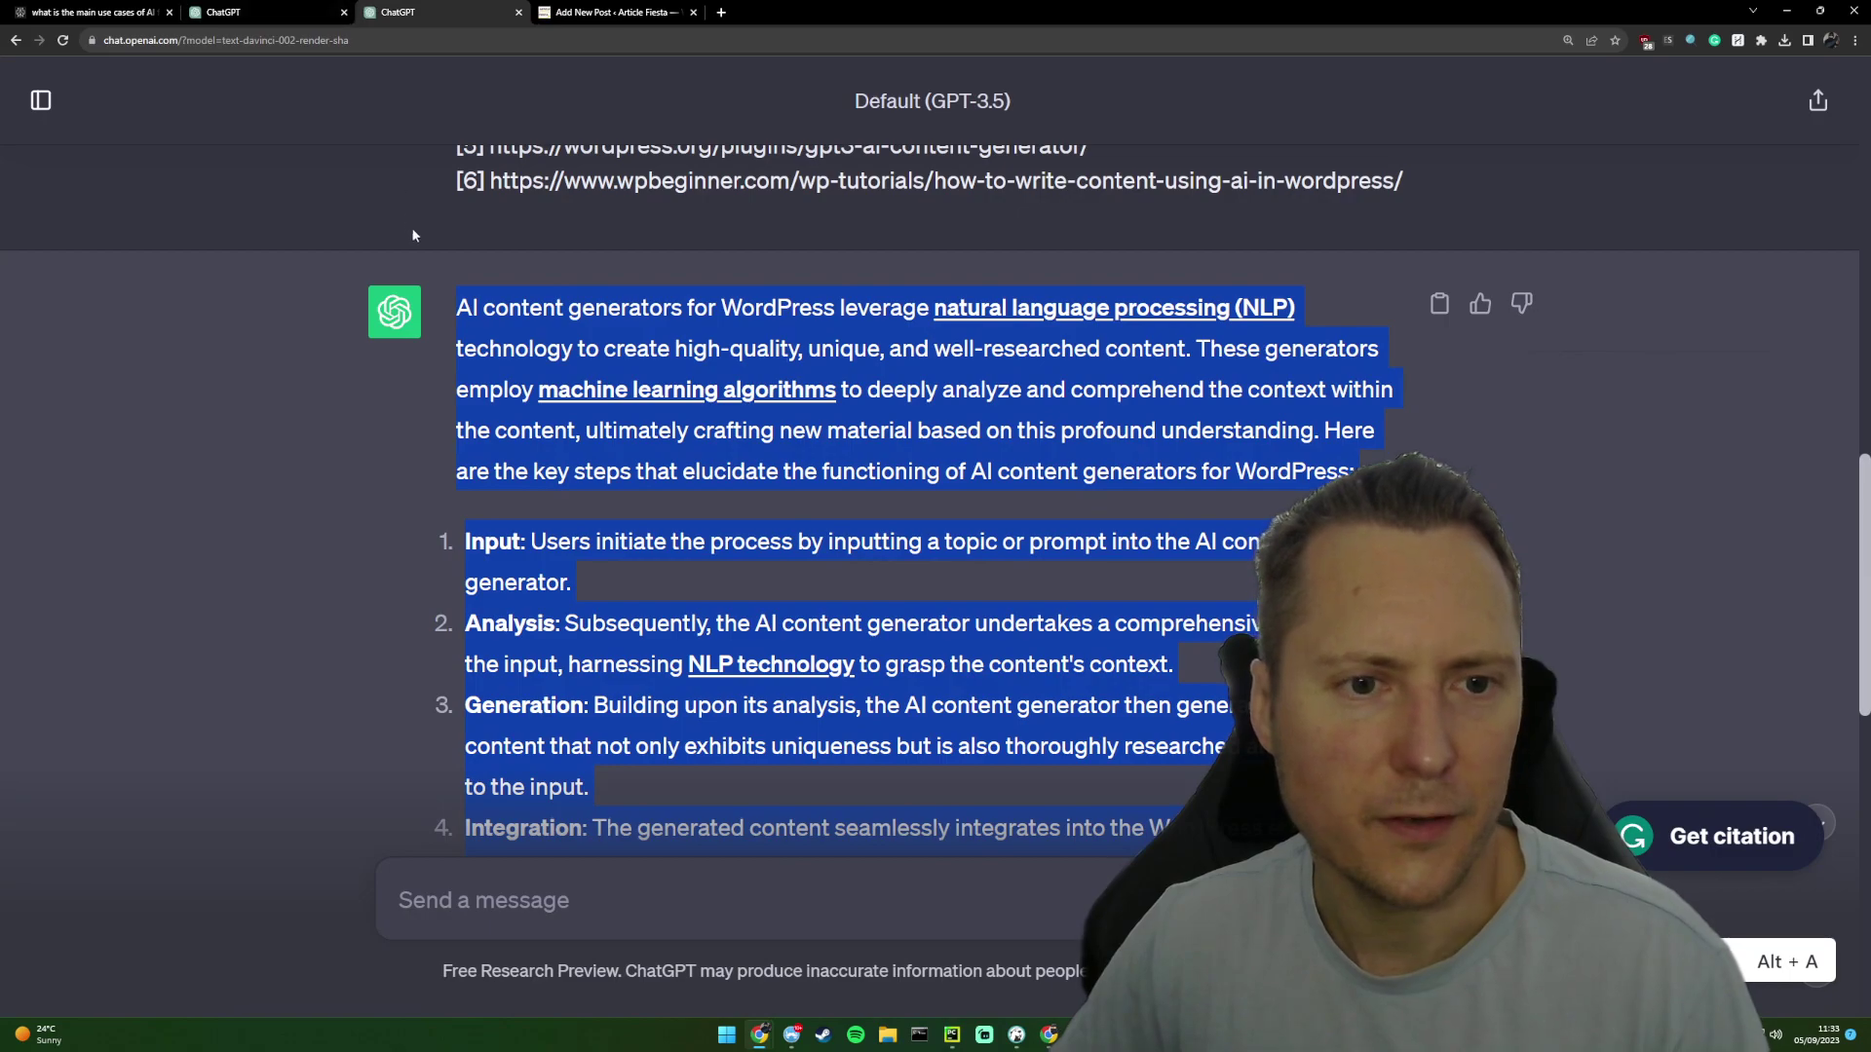
{"action": "scroll", "coordinate": [642, 333], "scroll_direction": "up", "scroll_amount": 15}
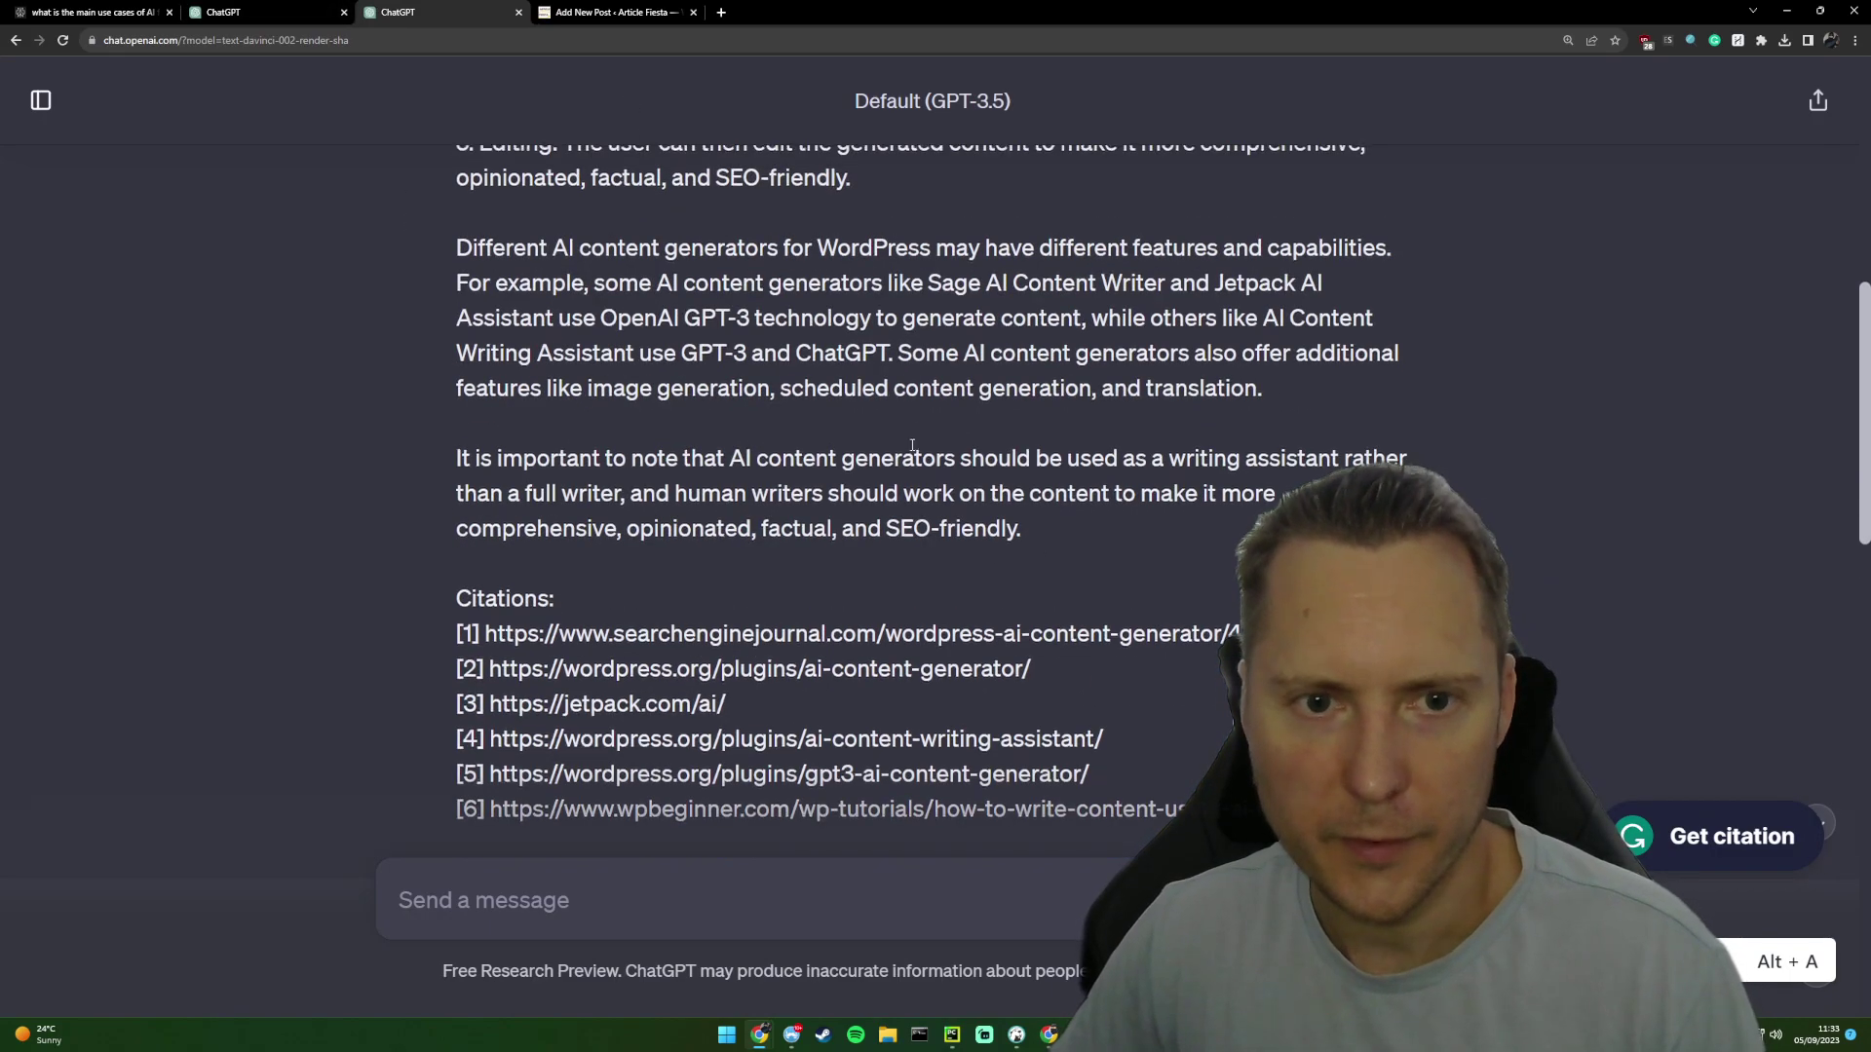
{"action": "left_click_drag", "start_coordinate": [907, 323], "coordinate": [458, 199]}
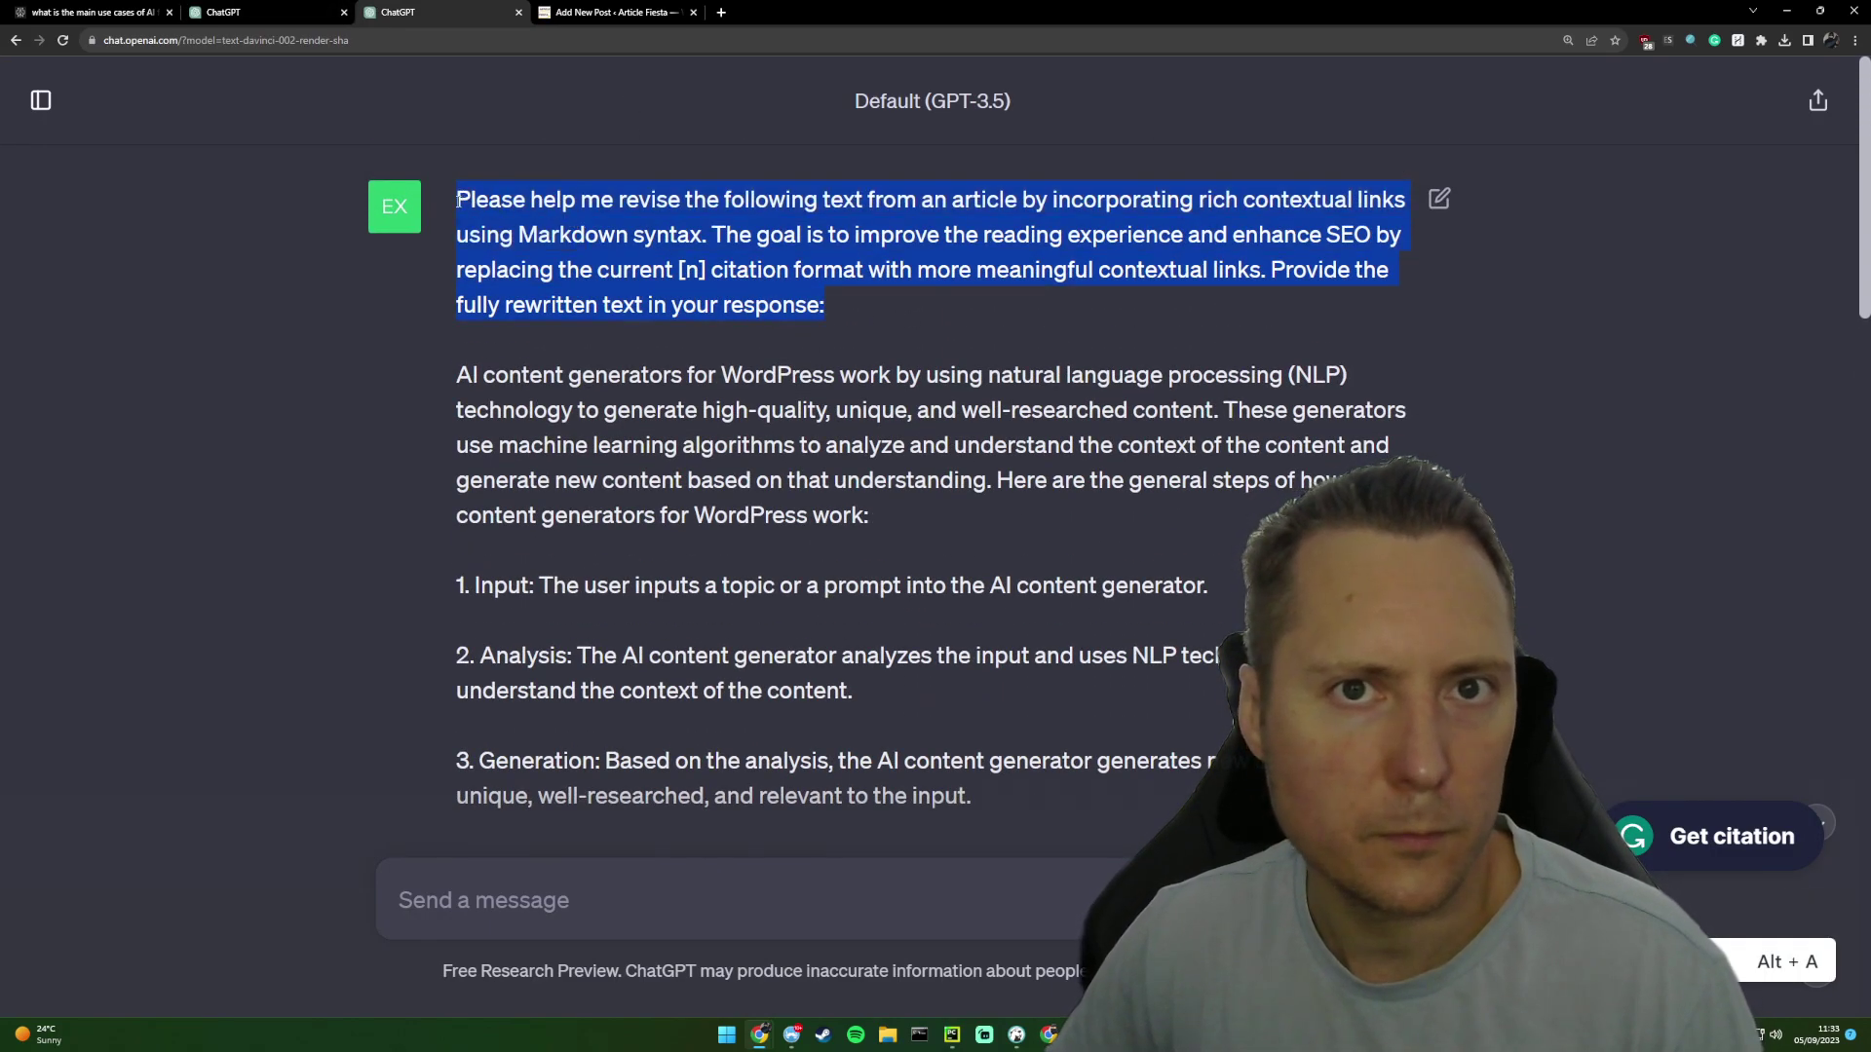
{"action": "right_click", "coordinate": [414, 7]}
{"action": "left_click", "coordinate": [477, 86]}
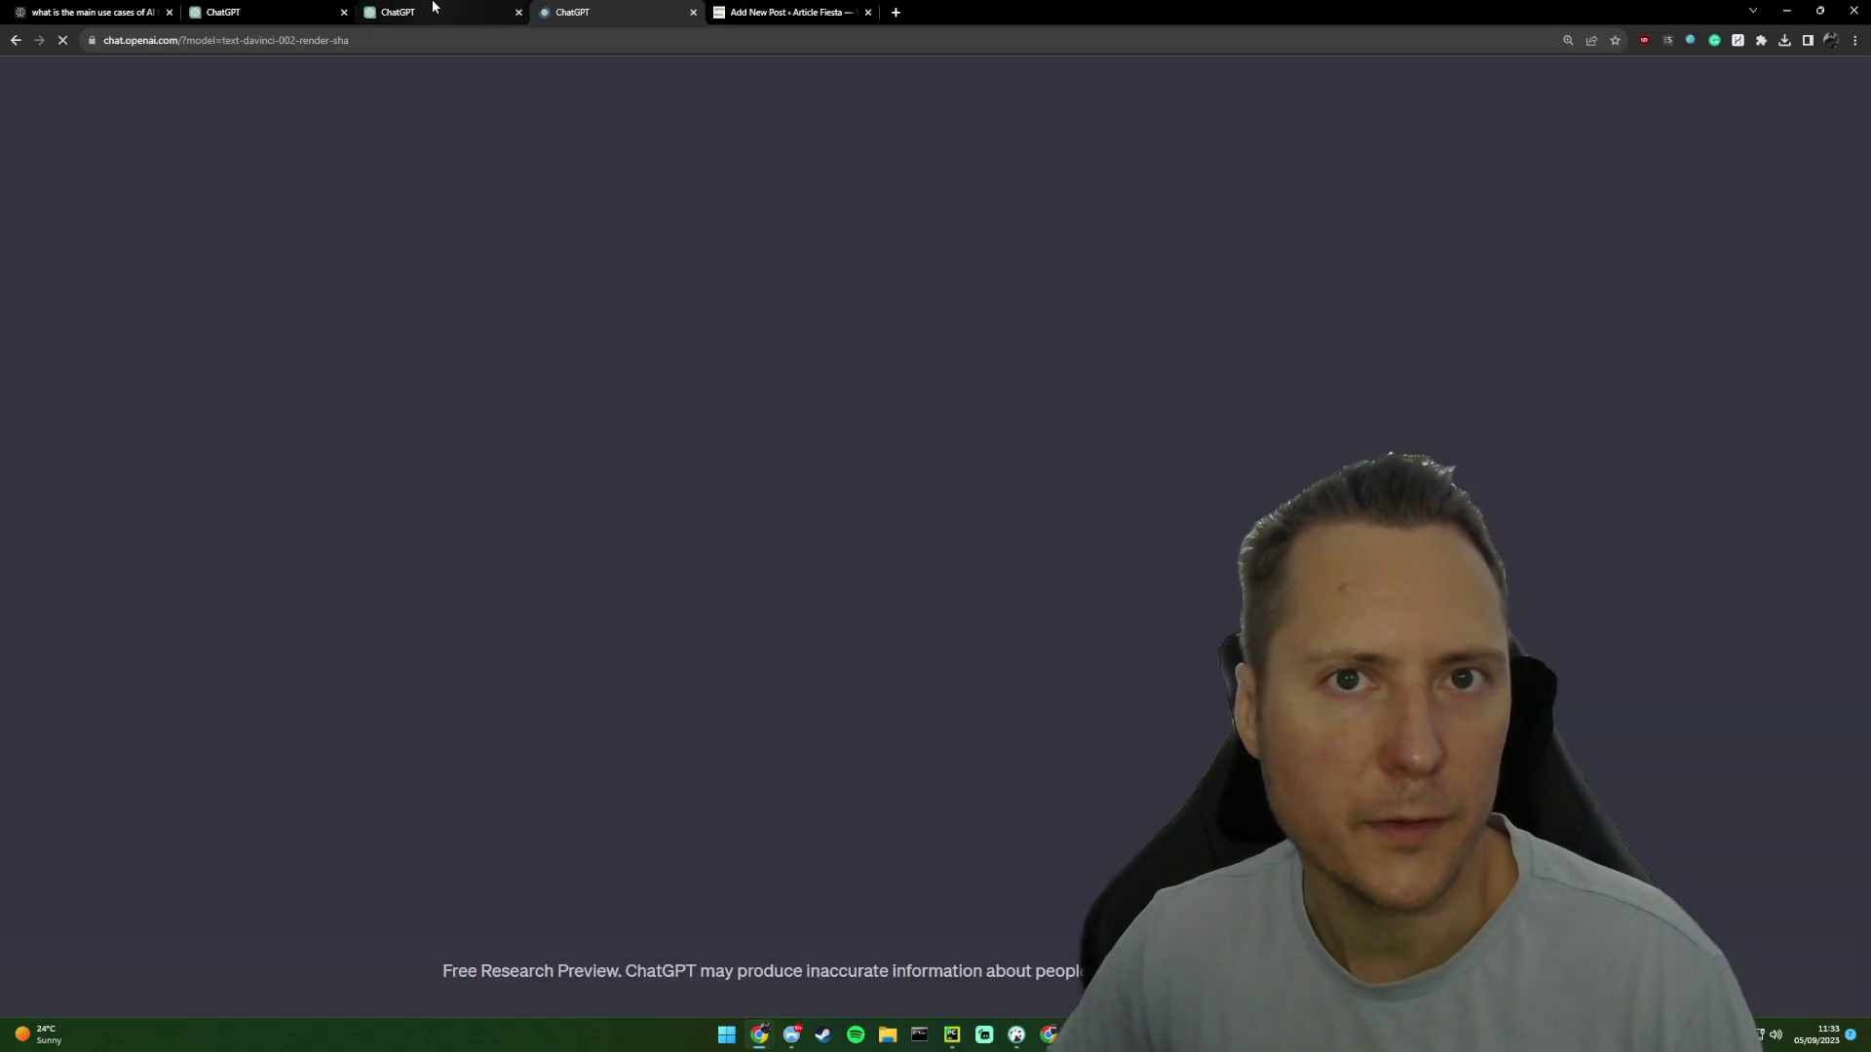
{"action": "key", "text": "ctrl+v"}
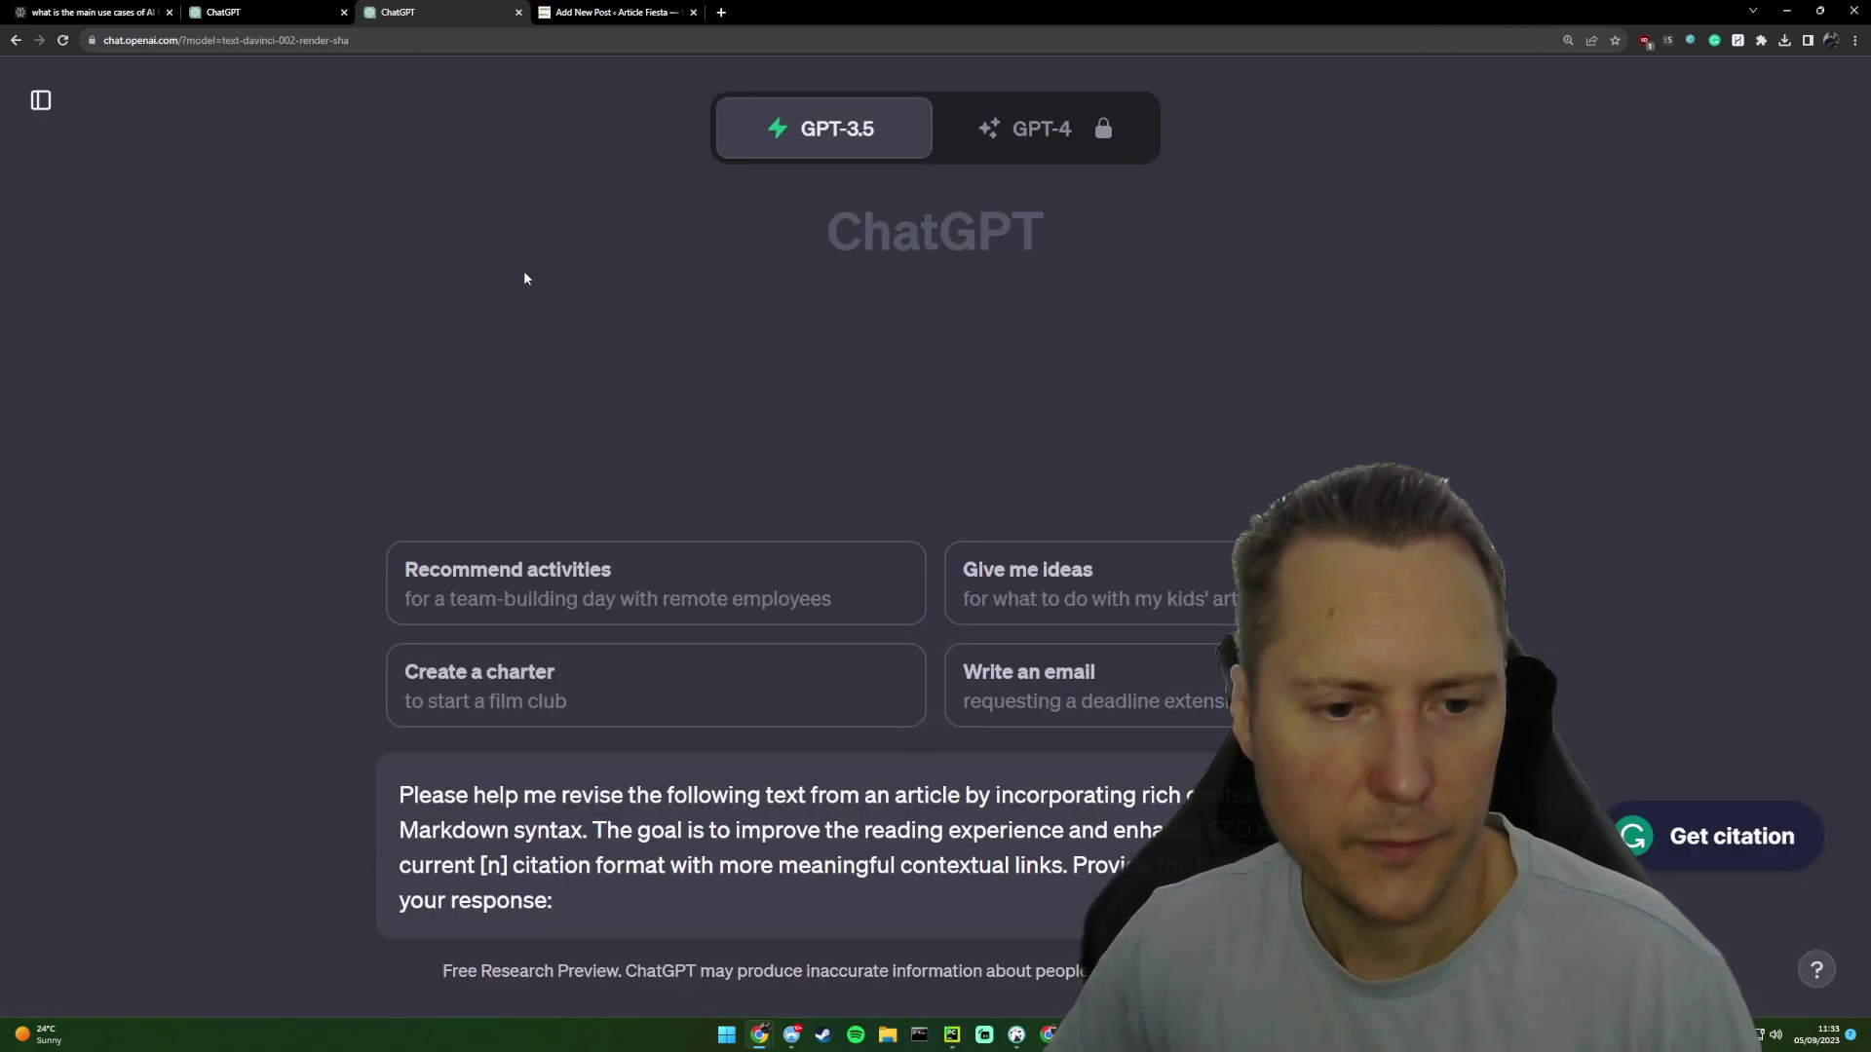
{"action": "key", "text": "shift+Return"}
{"action": "key", "text": "shift+Return"}
- Copy Perplexity's GPT-3 versus GPT-4 answer, add it below the instructions in the new ChatGPT chat, and send it
{"action": "left_click", "coordinate": [93, 11]}
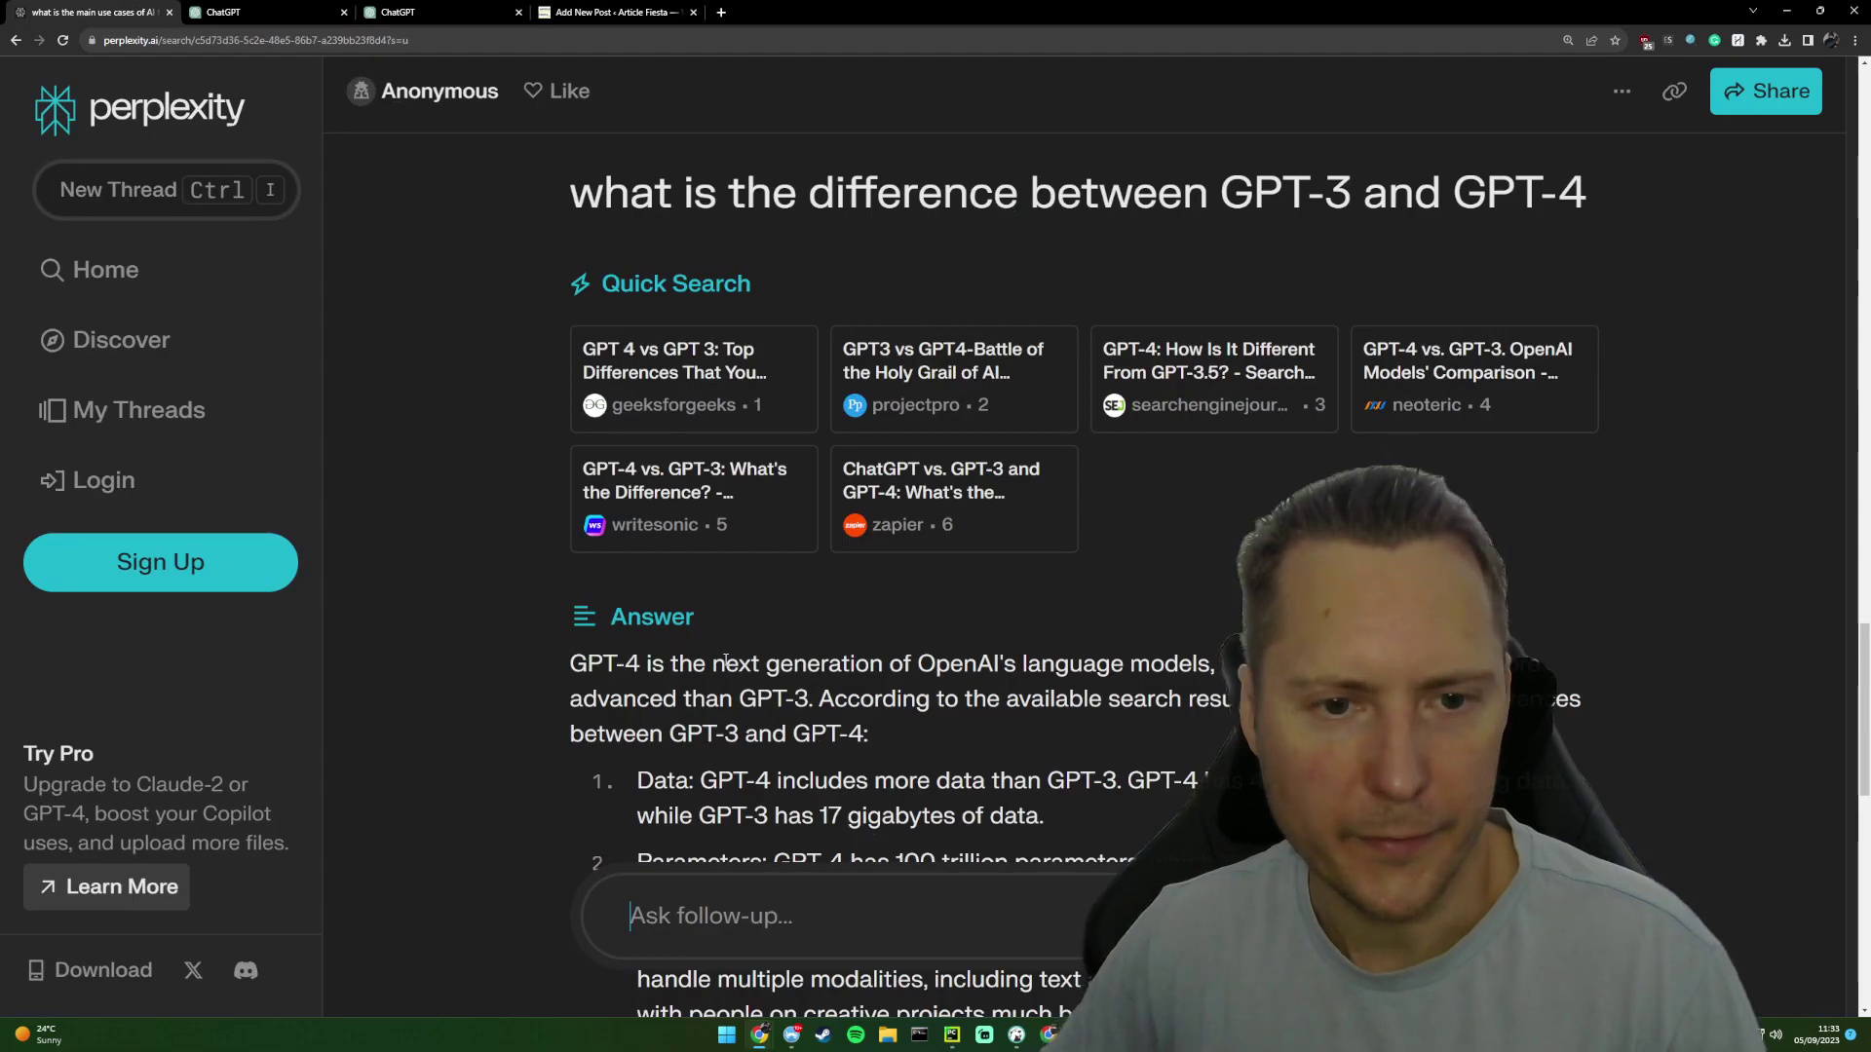
{"action": "scroll", "coordinate": [768, 624], "scroll_direction": "down", "scroll_amount": 3}
{"action": "scroll", "coordinate": [768, 624], "scroll_direction": "down", "scroll_amount": 8}
{"action": "scroll", "coordinate": [686, 473], "scroll_direction": "up", "scroll_amount": 2}
{"action": "left_click", "coordinate": [686, 474]}
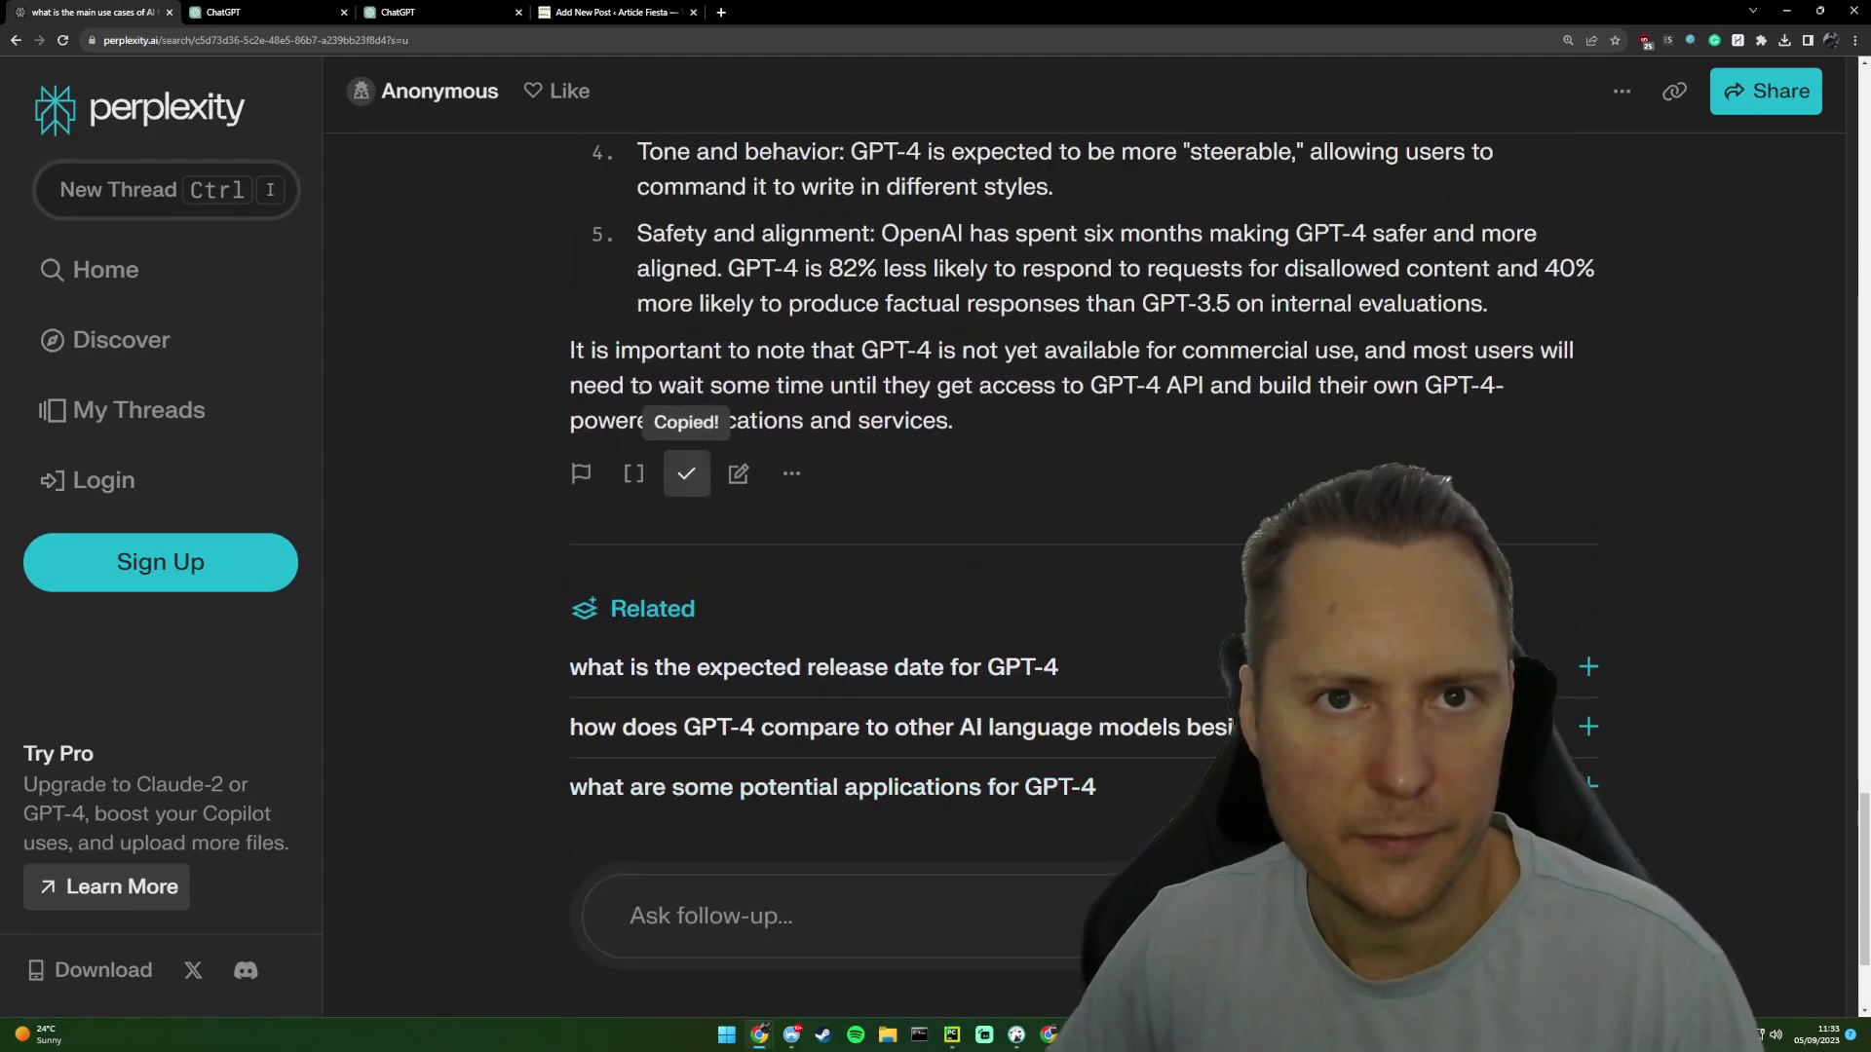
{"action": "left_click", "coordinate": [403, 12]}
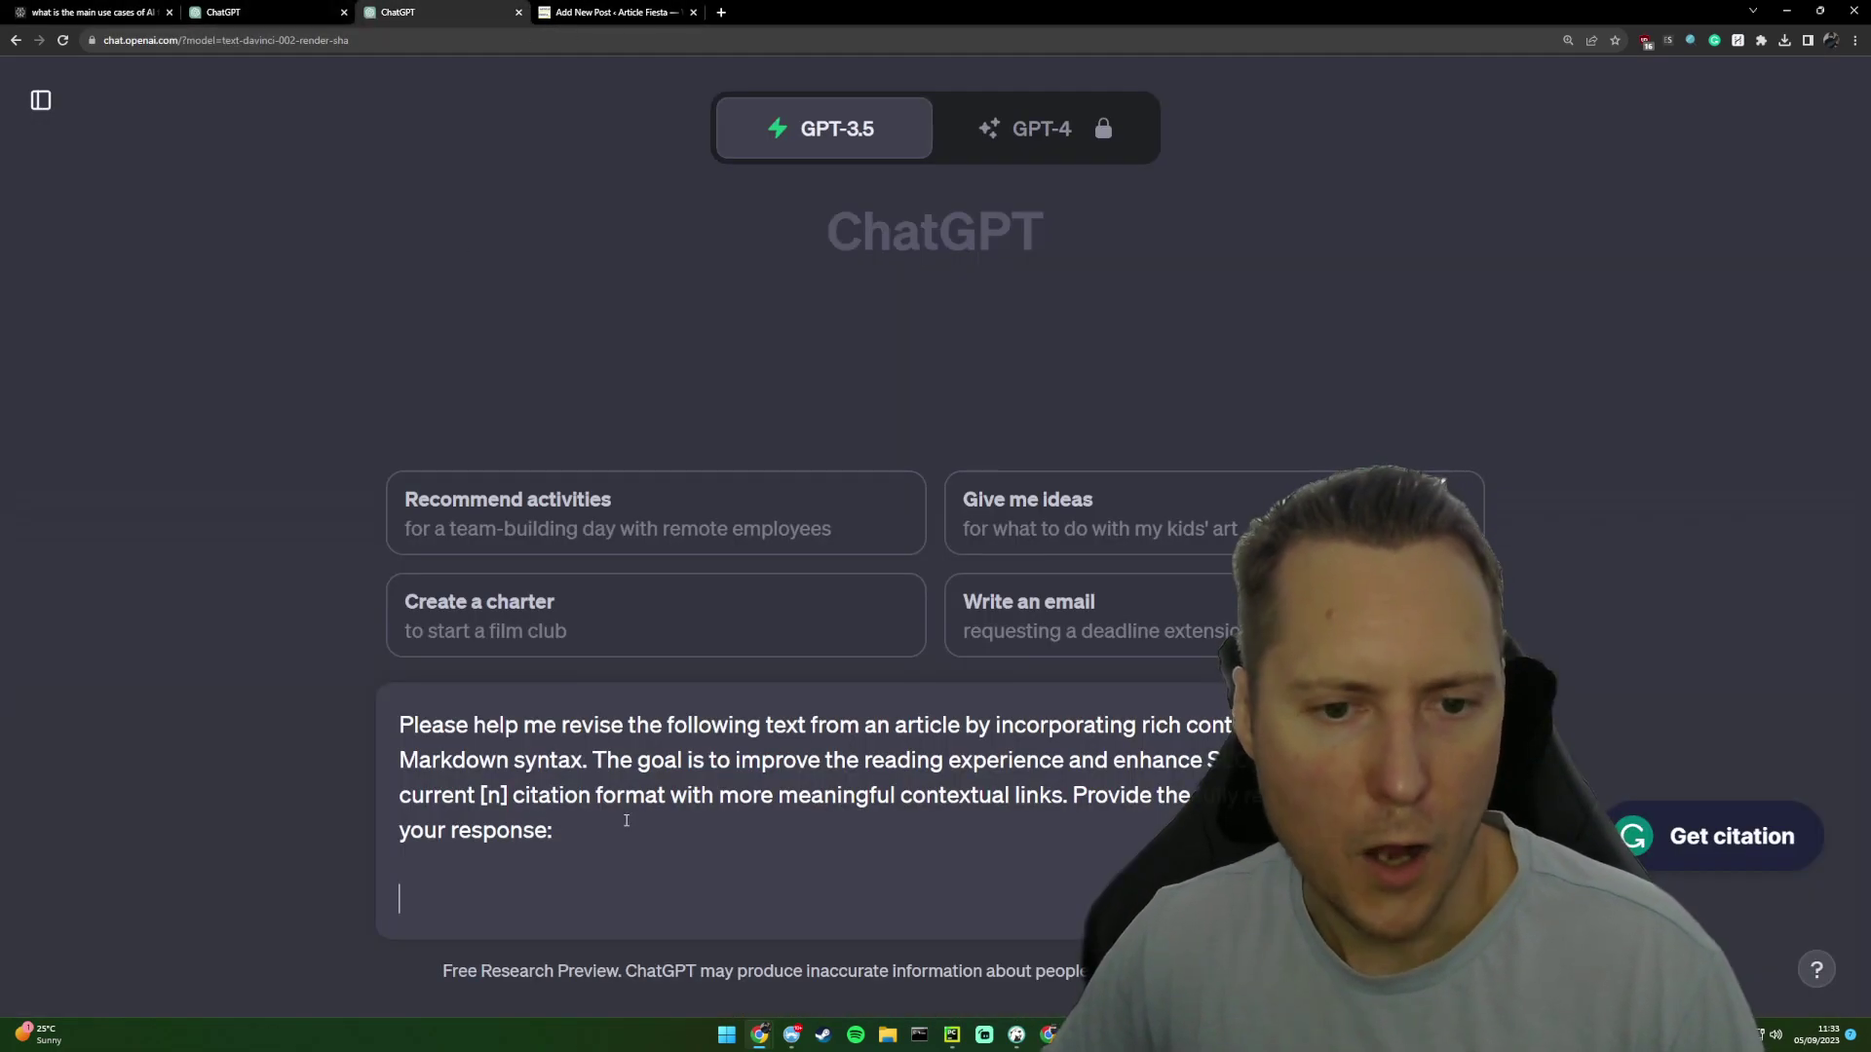
{"action": "key", "text": "ctrl+v"}
{"action": "key", "text": "Return"}
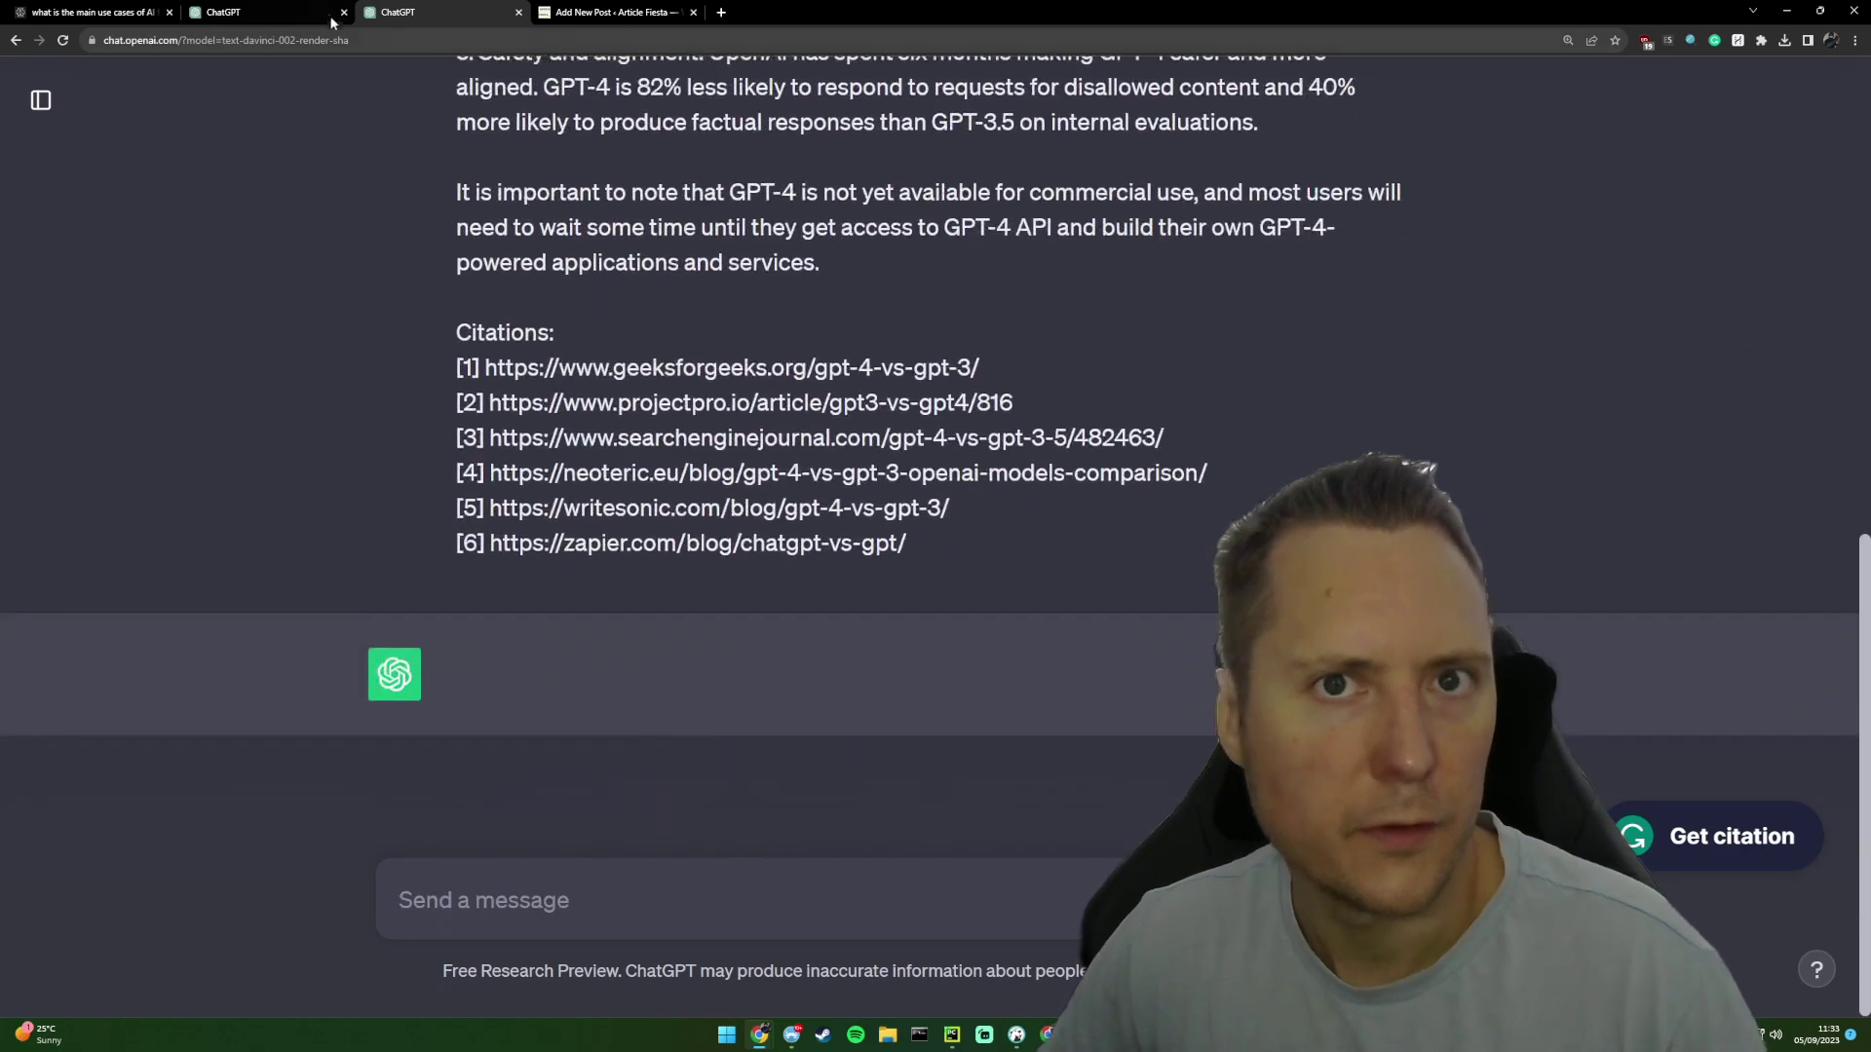
- Check the progress of both ChatGPT chats and copy the rewritten GPT-3 versus GPT-4 text together with its title
{"action": "key", "text": "ctrl+shift+Tab"}
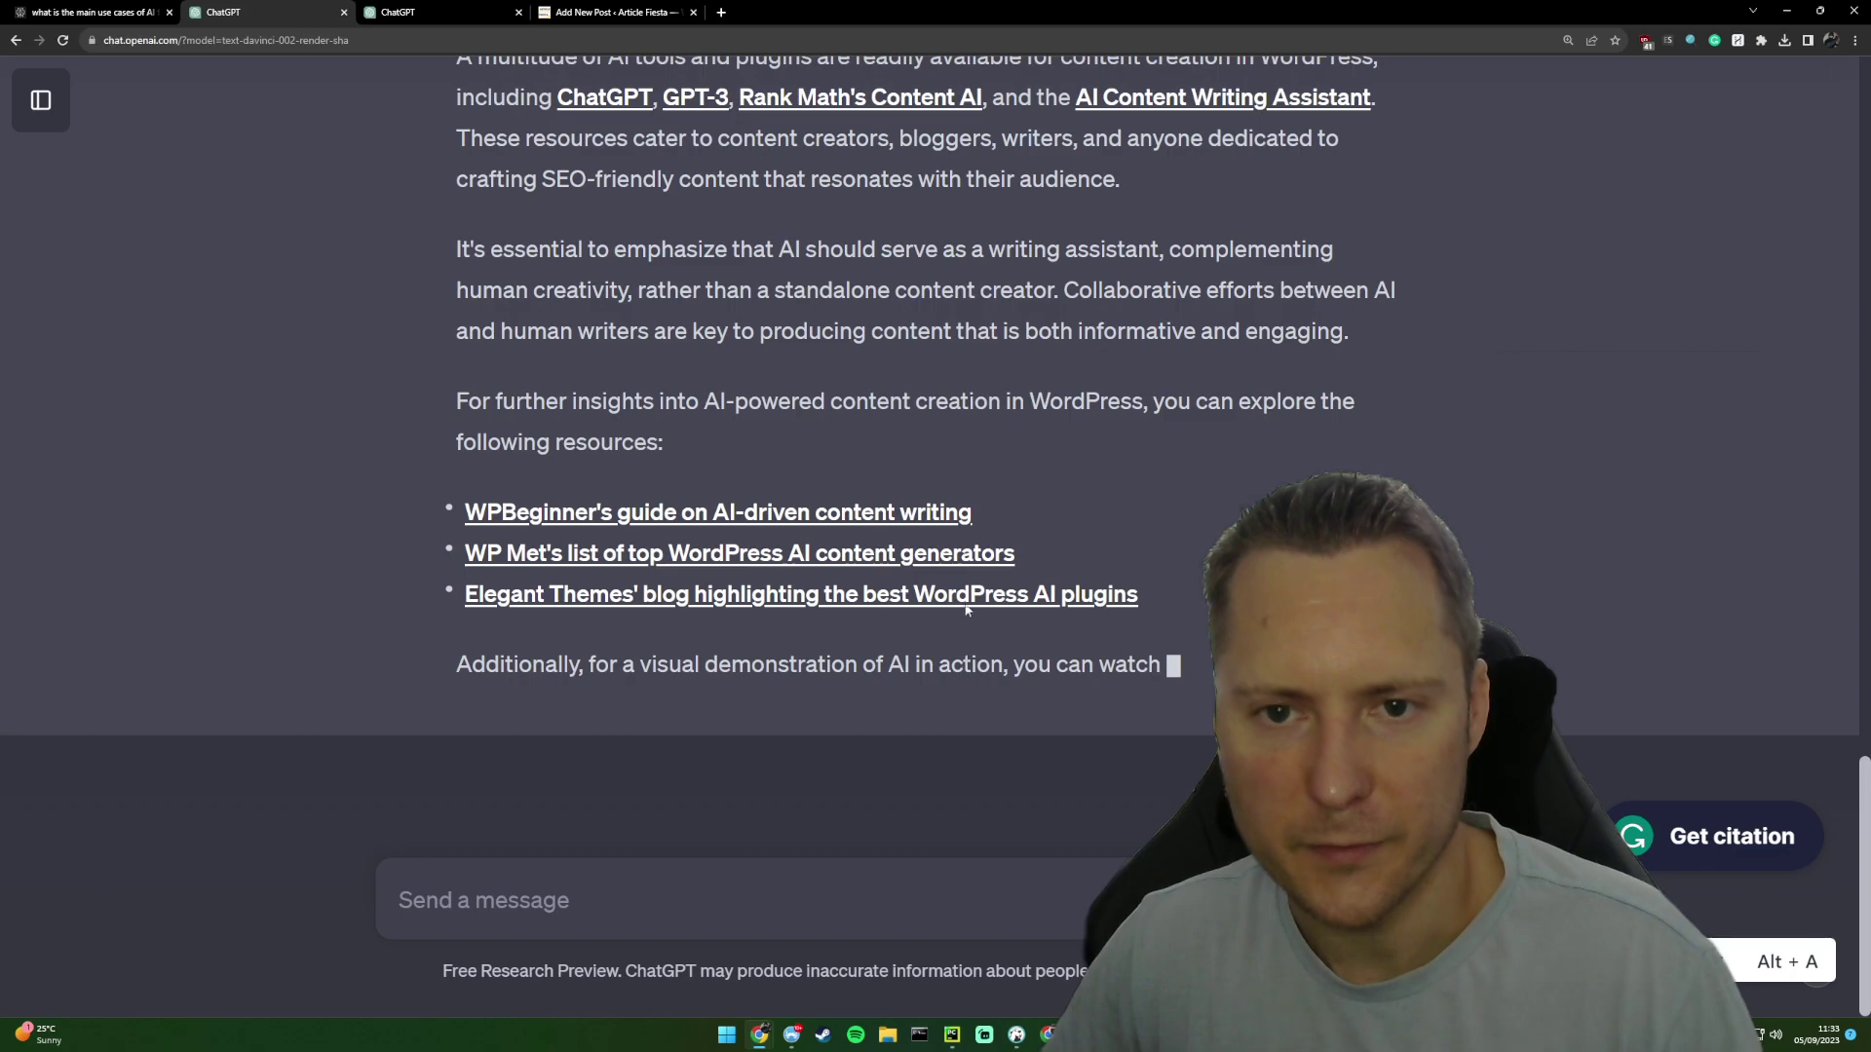
{"action": "key", "text": "ctrl+Tab"}
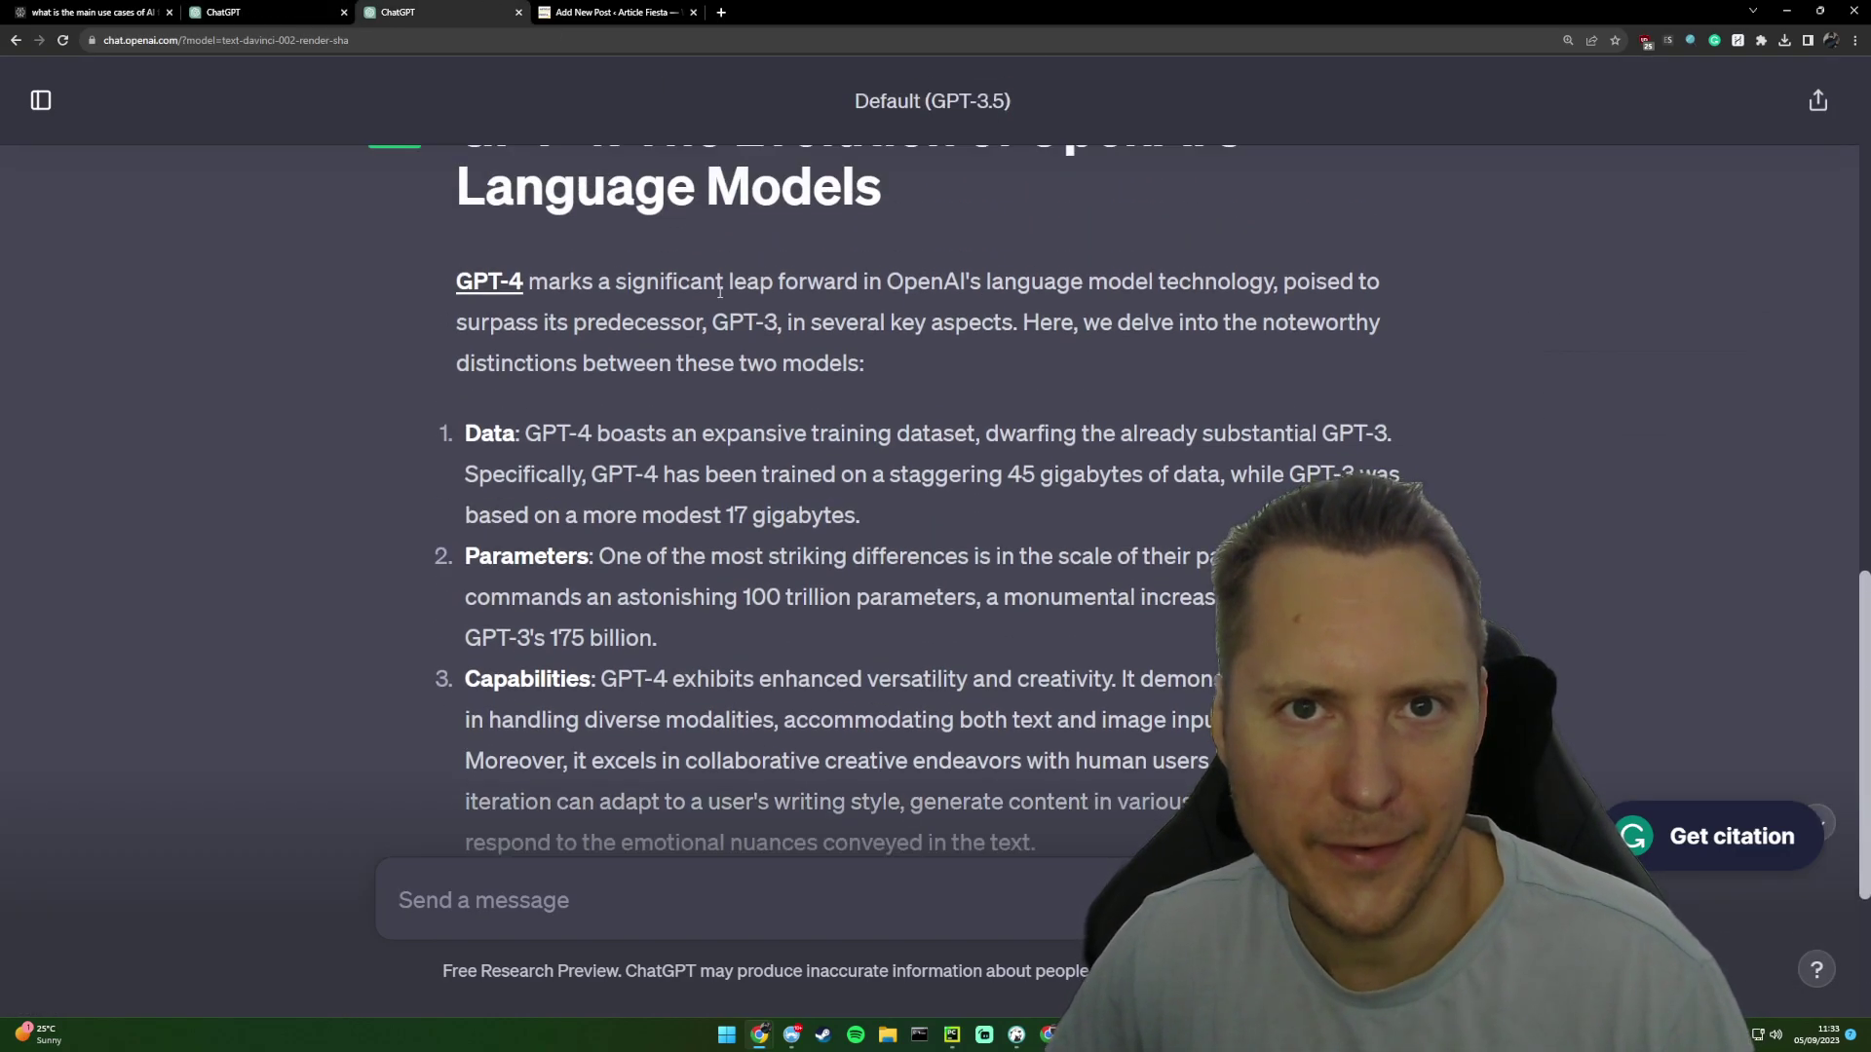
{"action": "scroll", "coordinate": [856, 557], "scroll_direction": "up", "scroll_amount": 2}
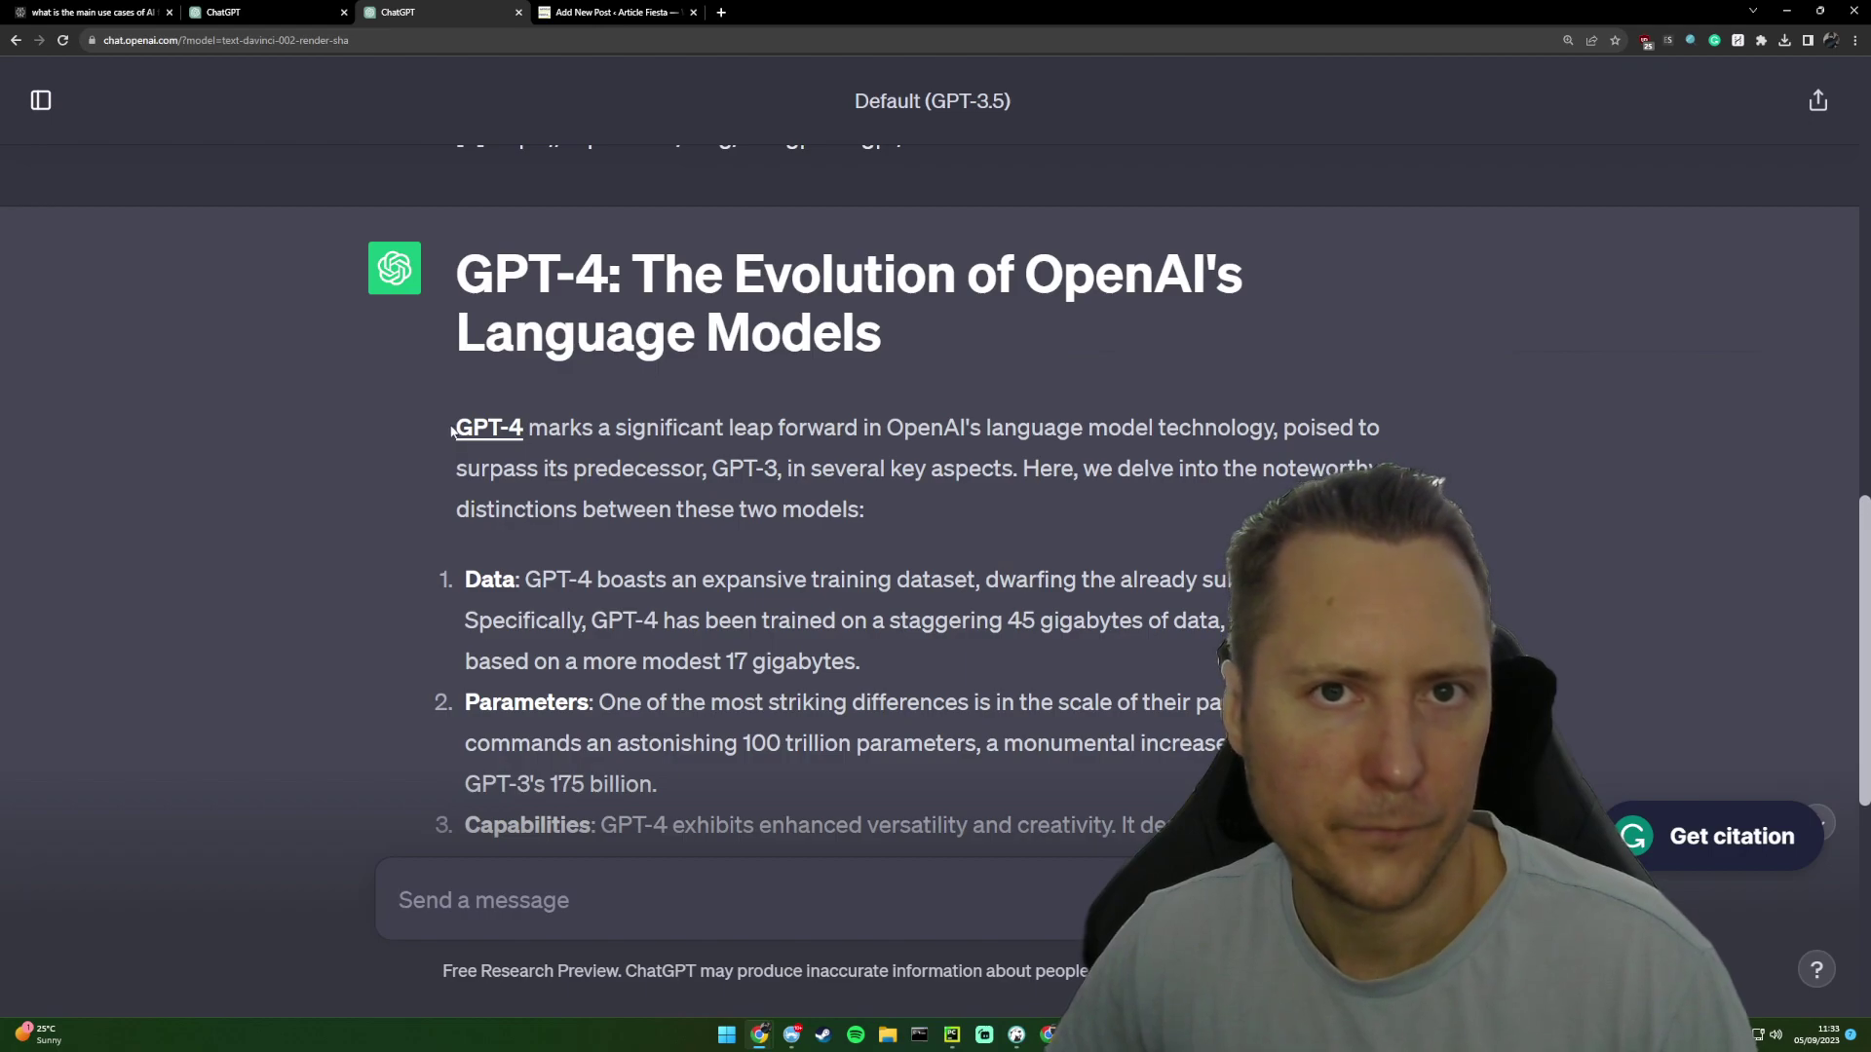
{"action": "left_click_drag", "start_coordinate": [898, 324], "coordinate": [1006, 660]}
{"action": "left_click", "coordinate": [699, 340]}
- Paste the rewritten text under the heading "What are the Differences Between GPT-3 and GPT-4" in the WordPress post
{"action": "left_click", "coordinate": [613, 12]}
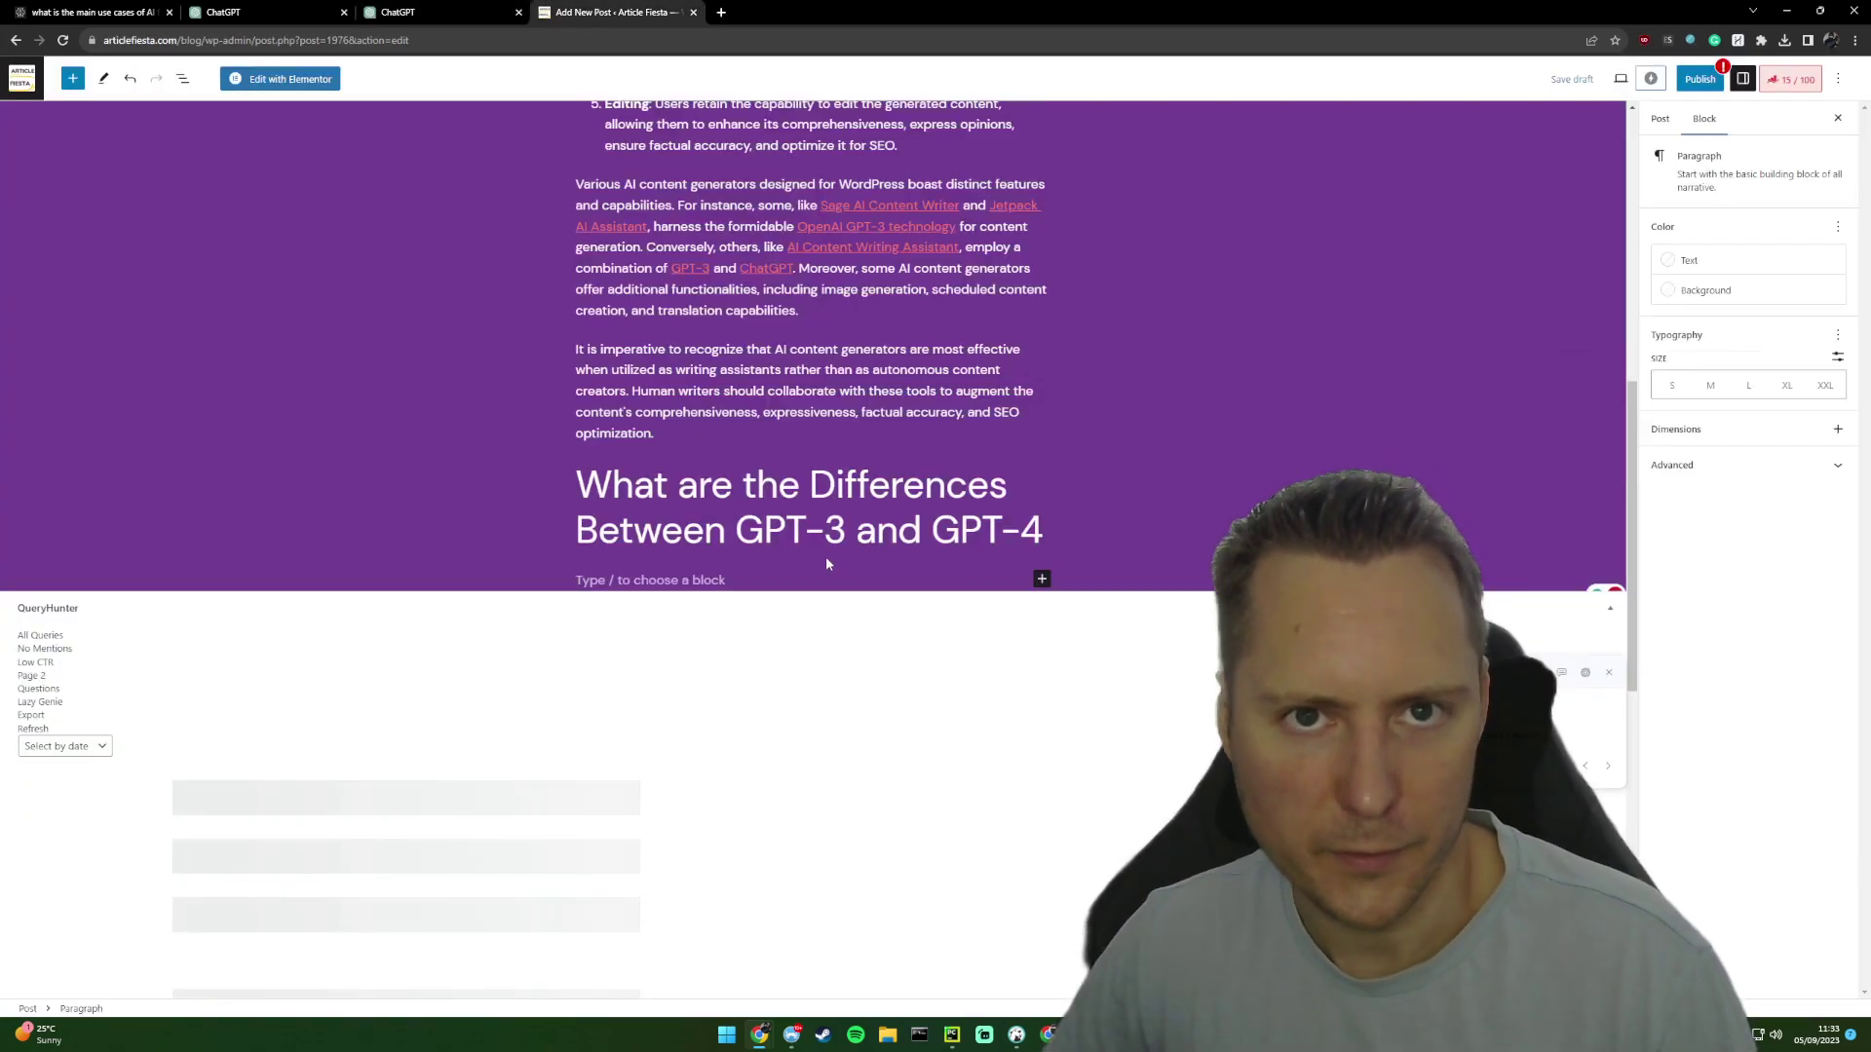
{"action": "key", "text": "ctrl+v"}
{"action": "scroll", "coordinate": [697, 403], "scroll_direction": "up", "scroll_amount": 5}
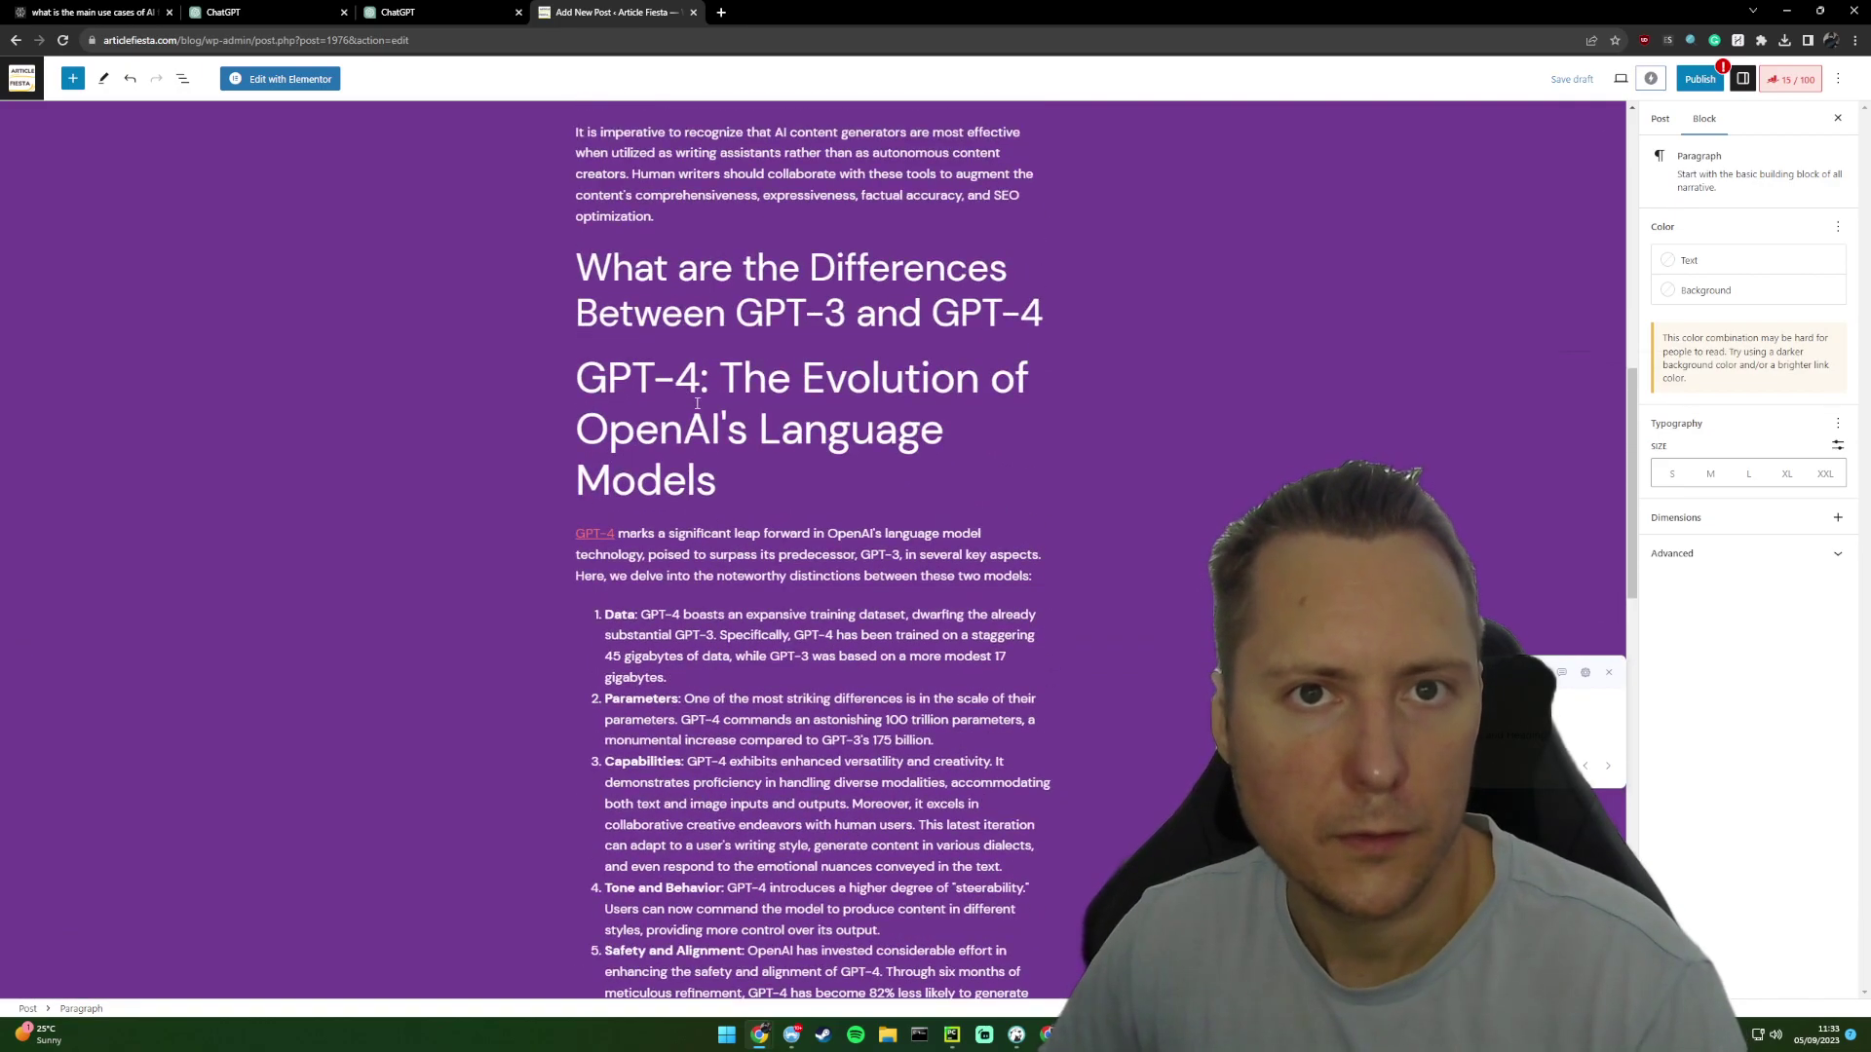
- Delete the pasted heading "GPT-4: The Evolution of OpenAI's Language Models" along with its empty block
{"action": "left_click_drag", "start_coordinate": [722, 485], "coordinate": [572, 376]}
{"action": "key", "text": "BackSpace"}
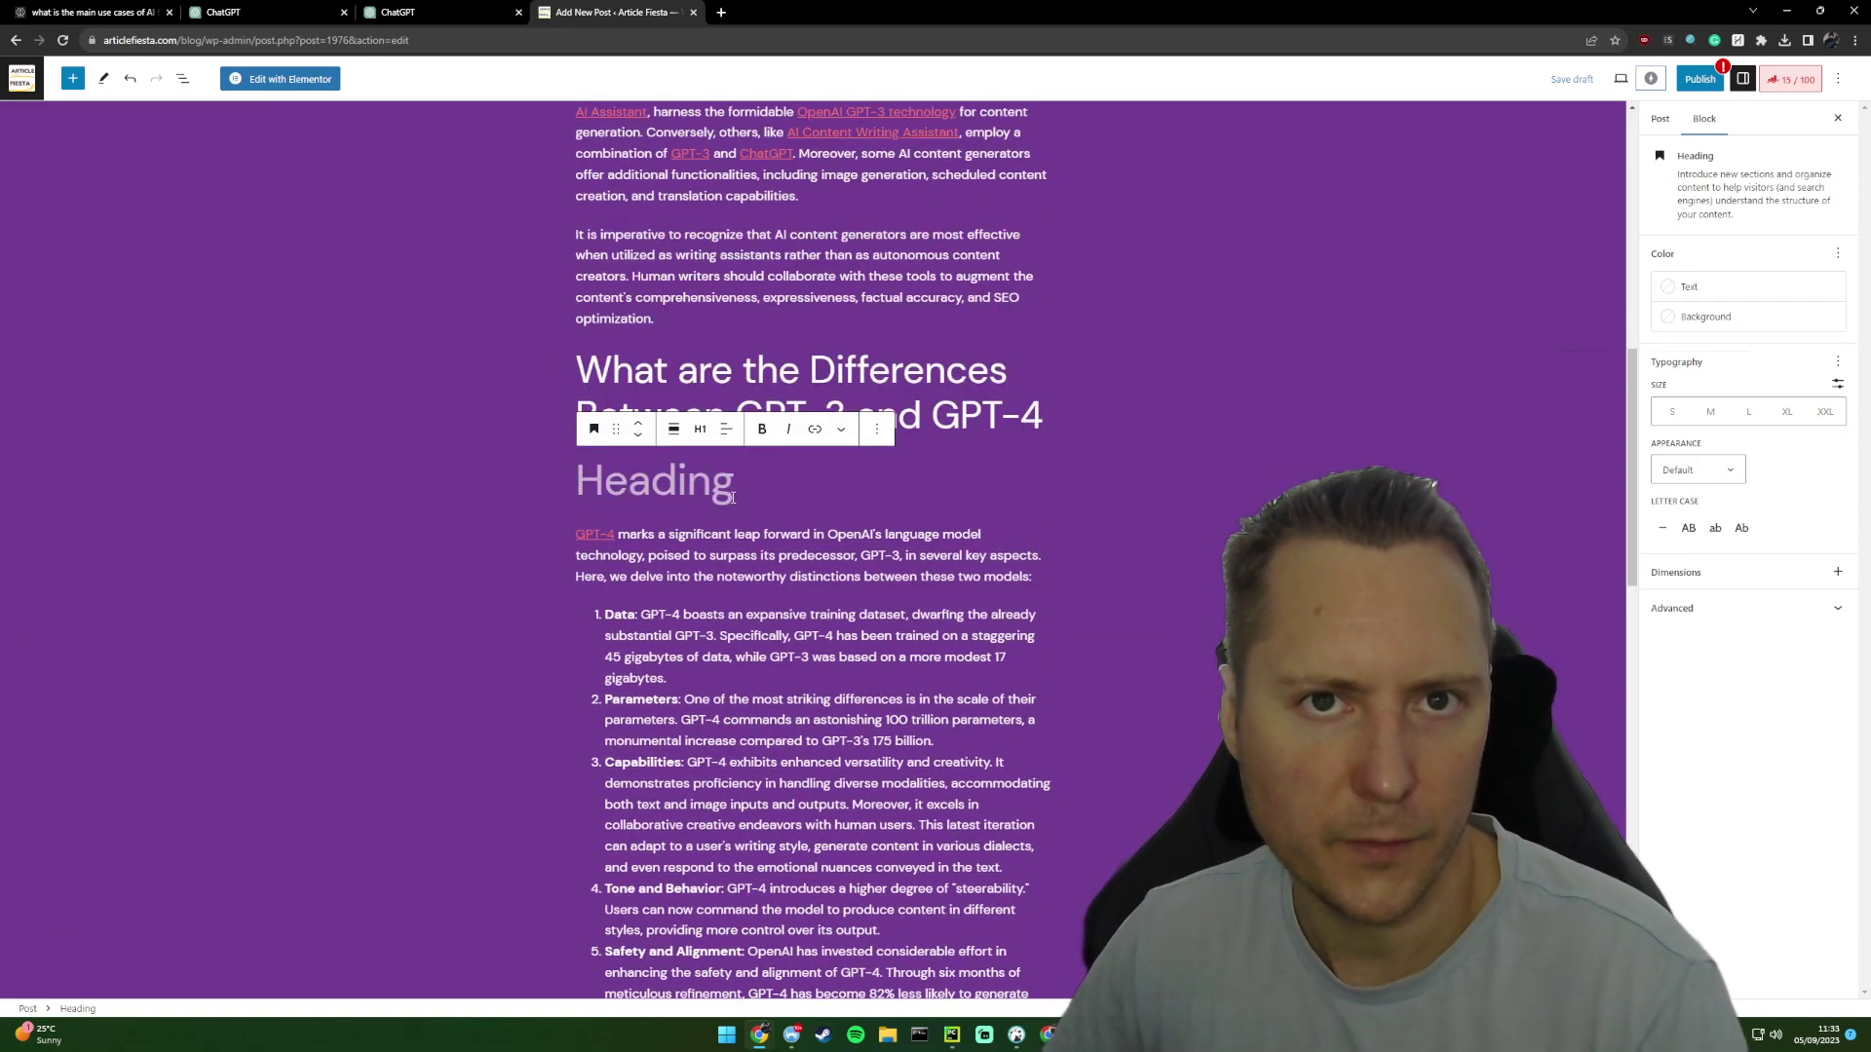
{"action": "key", "text": "BackSpace"}
- Inspect the target of the "GPT-4" link and look through the other links in the pasted section
{"action": "scroll", "coordinate": [752, 532], "scroll_direction": "up", "scroll_amount": 3}
{"action": "scroll", "coordinate": [682, 438], "scroll_direction": "down", "scroll_amount": 5}
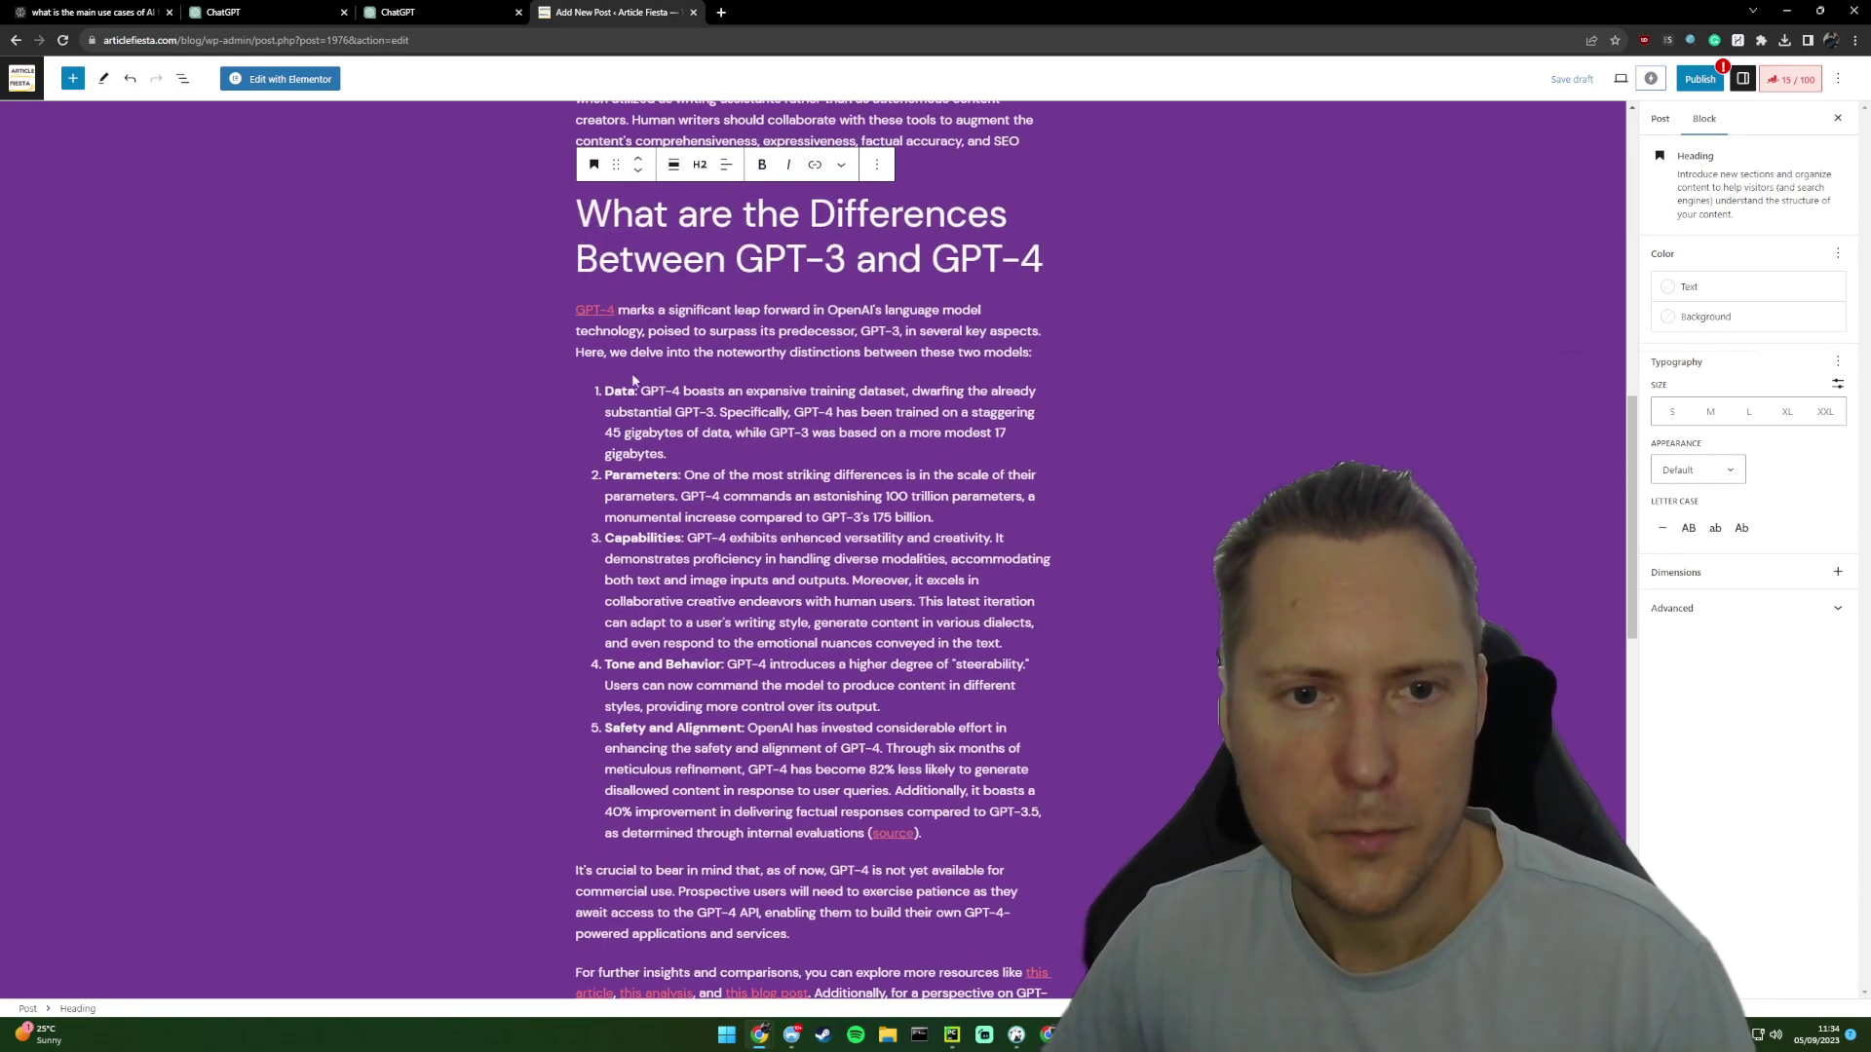
{"action": "left_click", "coordinate": [597, 314]}
{"action": "scroll", "coordinate": [741, 438], "scroll_direction": "down", "scroll_amount": 3}
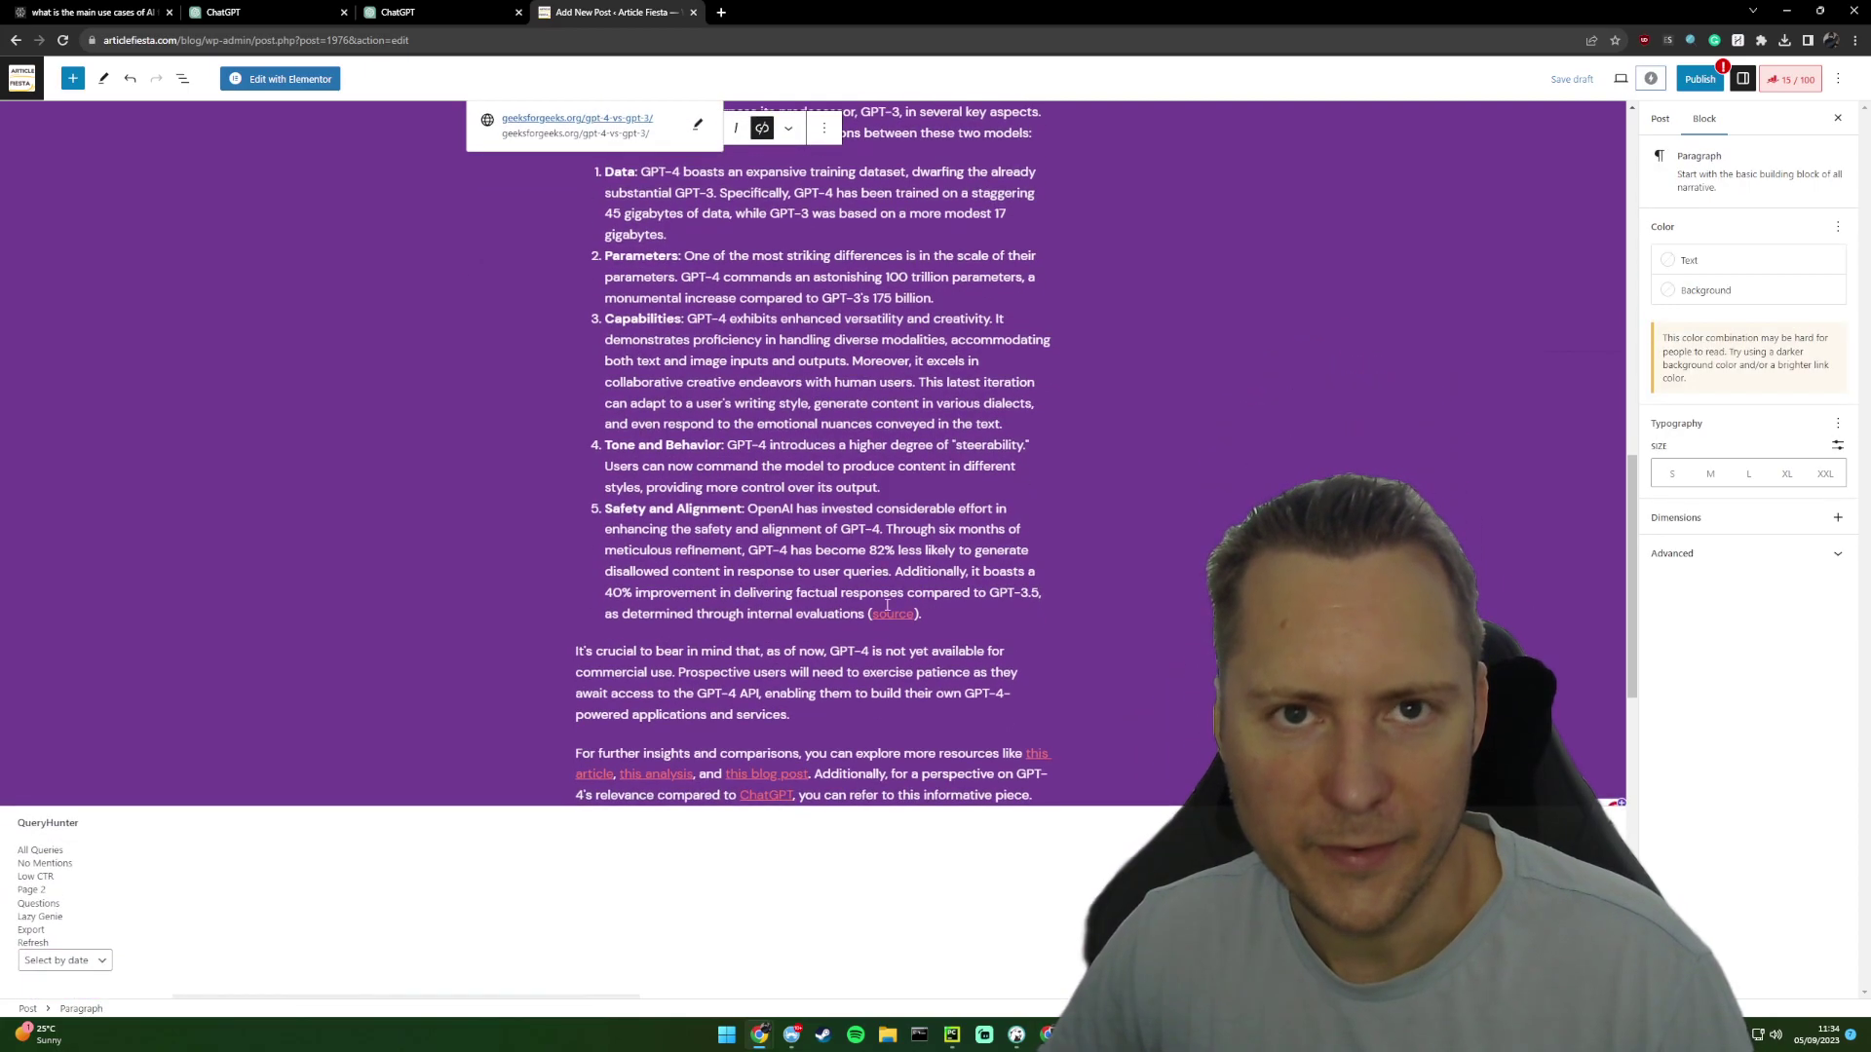
- Inspect the "source" link in the Safety and Alignment item and return to the beginning of the post
{"action": "left_click", "coordinate": [891, 612]}
{"action": "left_click", "coordinate": [665, 722]}
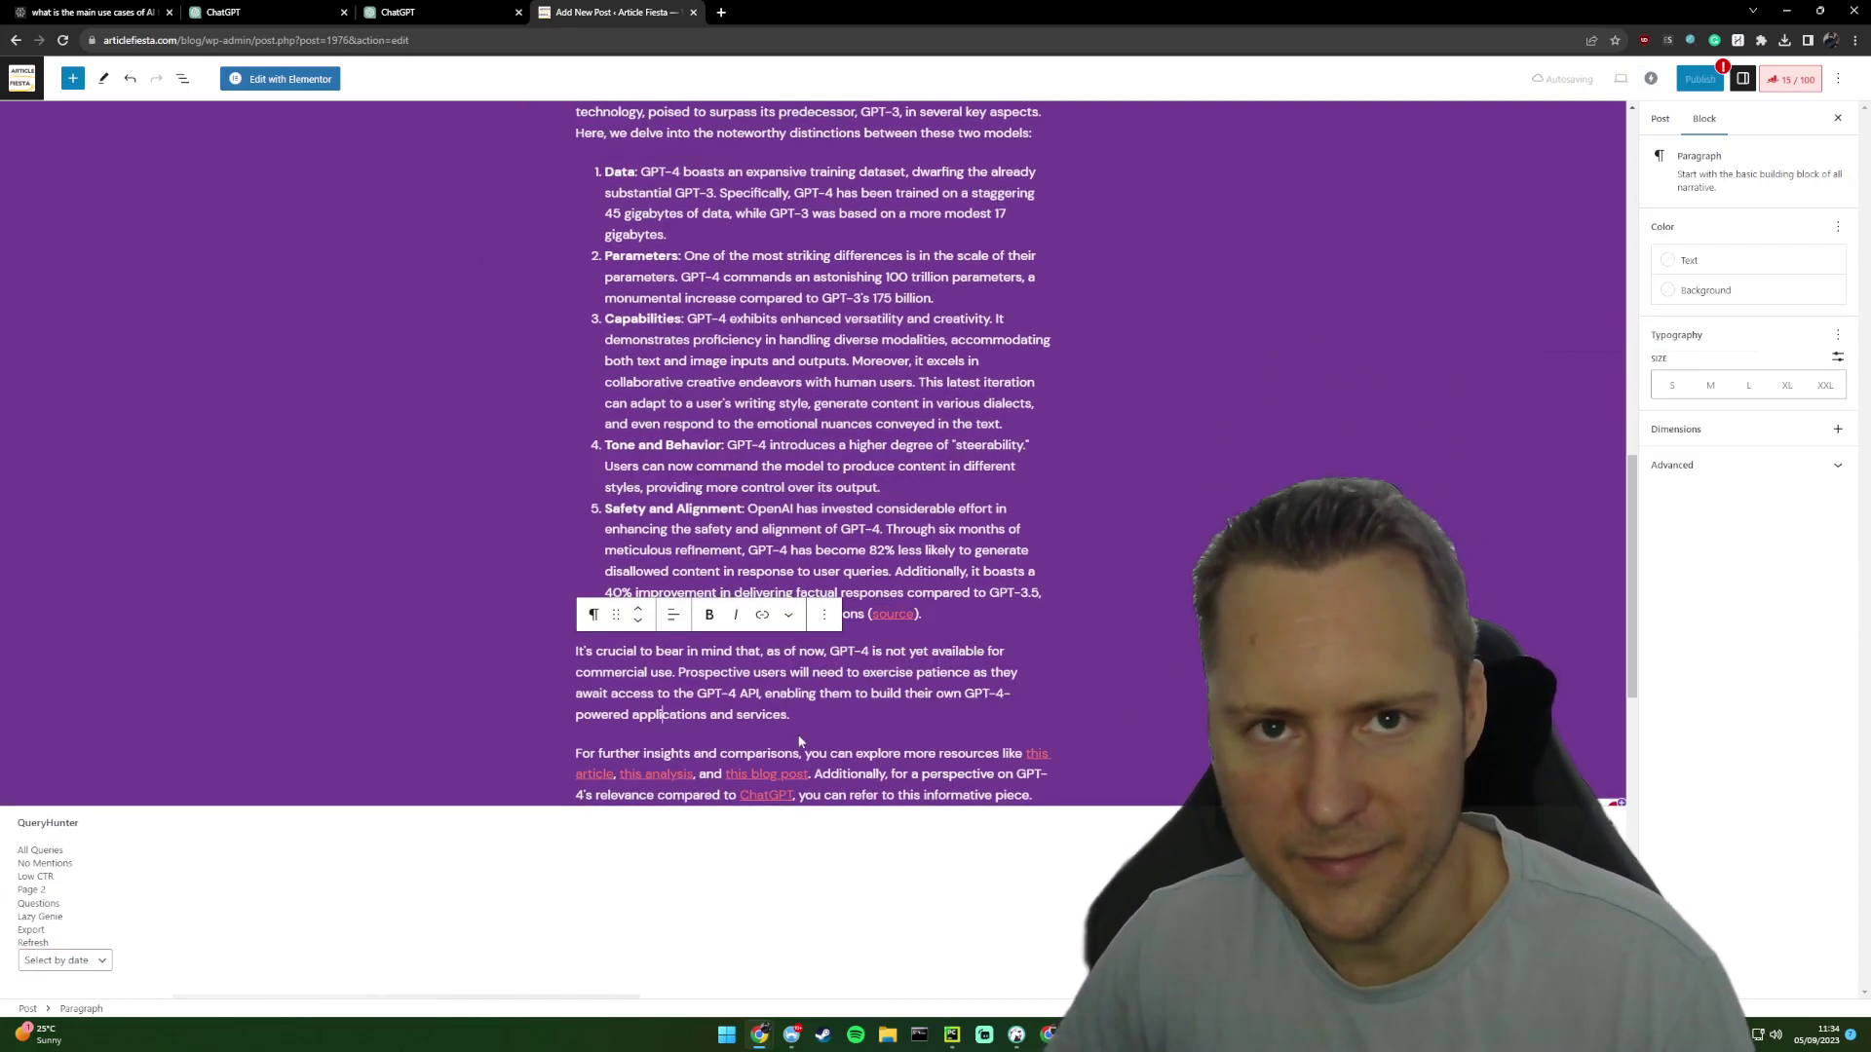
{"action": "scroll", "coordinate": [634, 584], "scroll_direction": "up", "scroll_amount": 15}
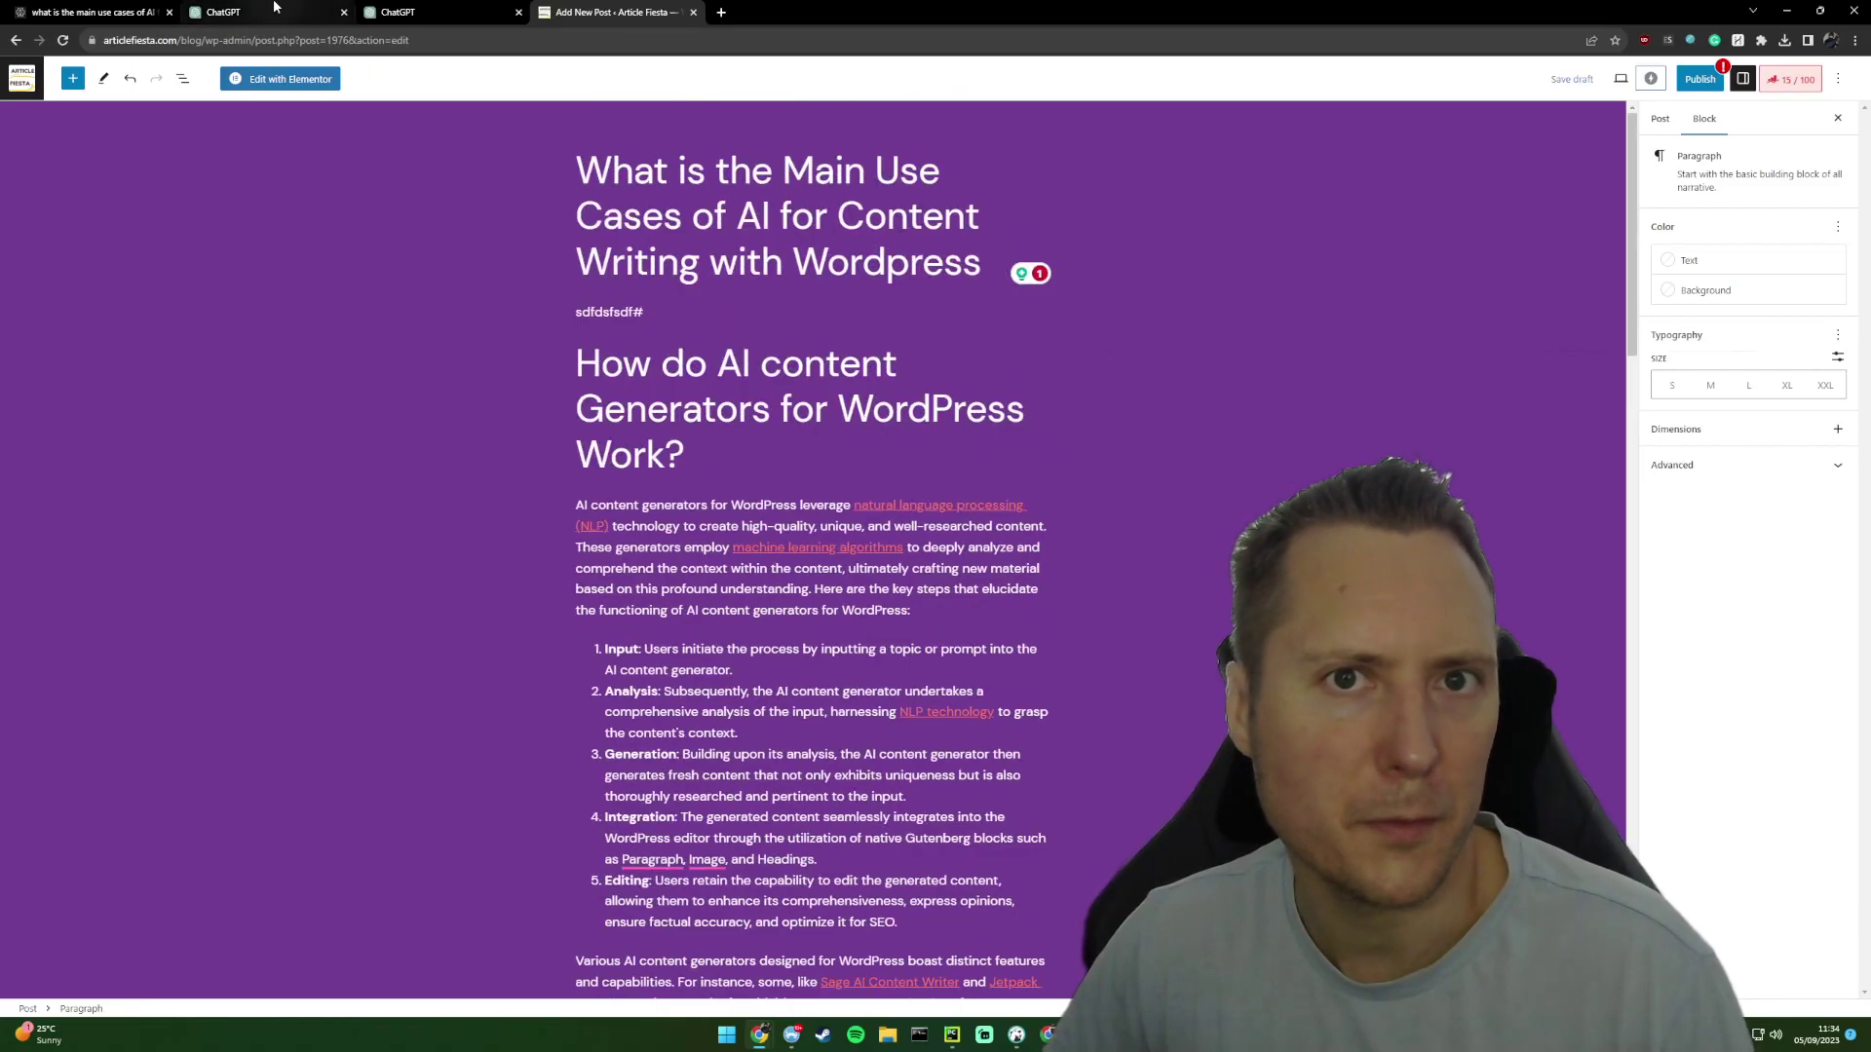
- Copy ChatGPT's entire rewritten answer about AI use cases for content writing in WordPress, from the introduction to the closing line
{"action": "left_click", "coordinate": [274, 10]}
{"action": "left_click_drag", "start_coordinate": [1213, 682], "coordinate": [478, 235]}
{"action": "scroll", "coordinate": [975, 546], "scroll_direction": "up", "scroll_amount": 10}
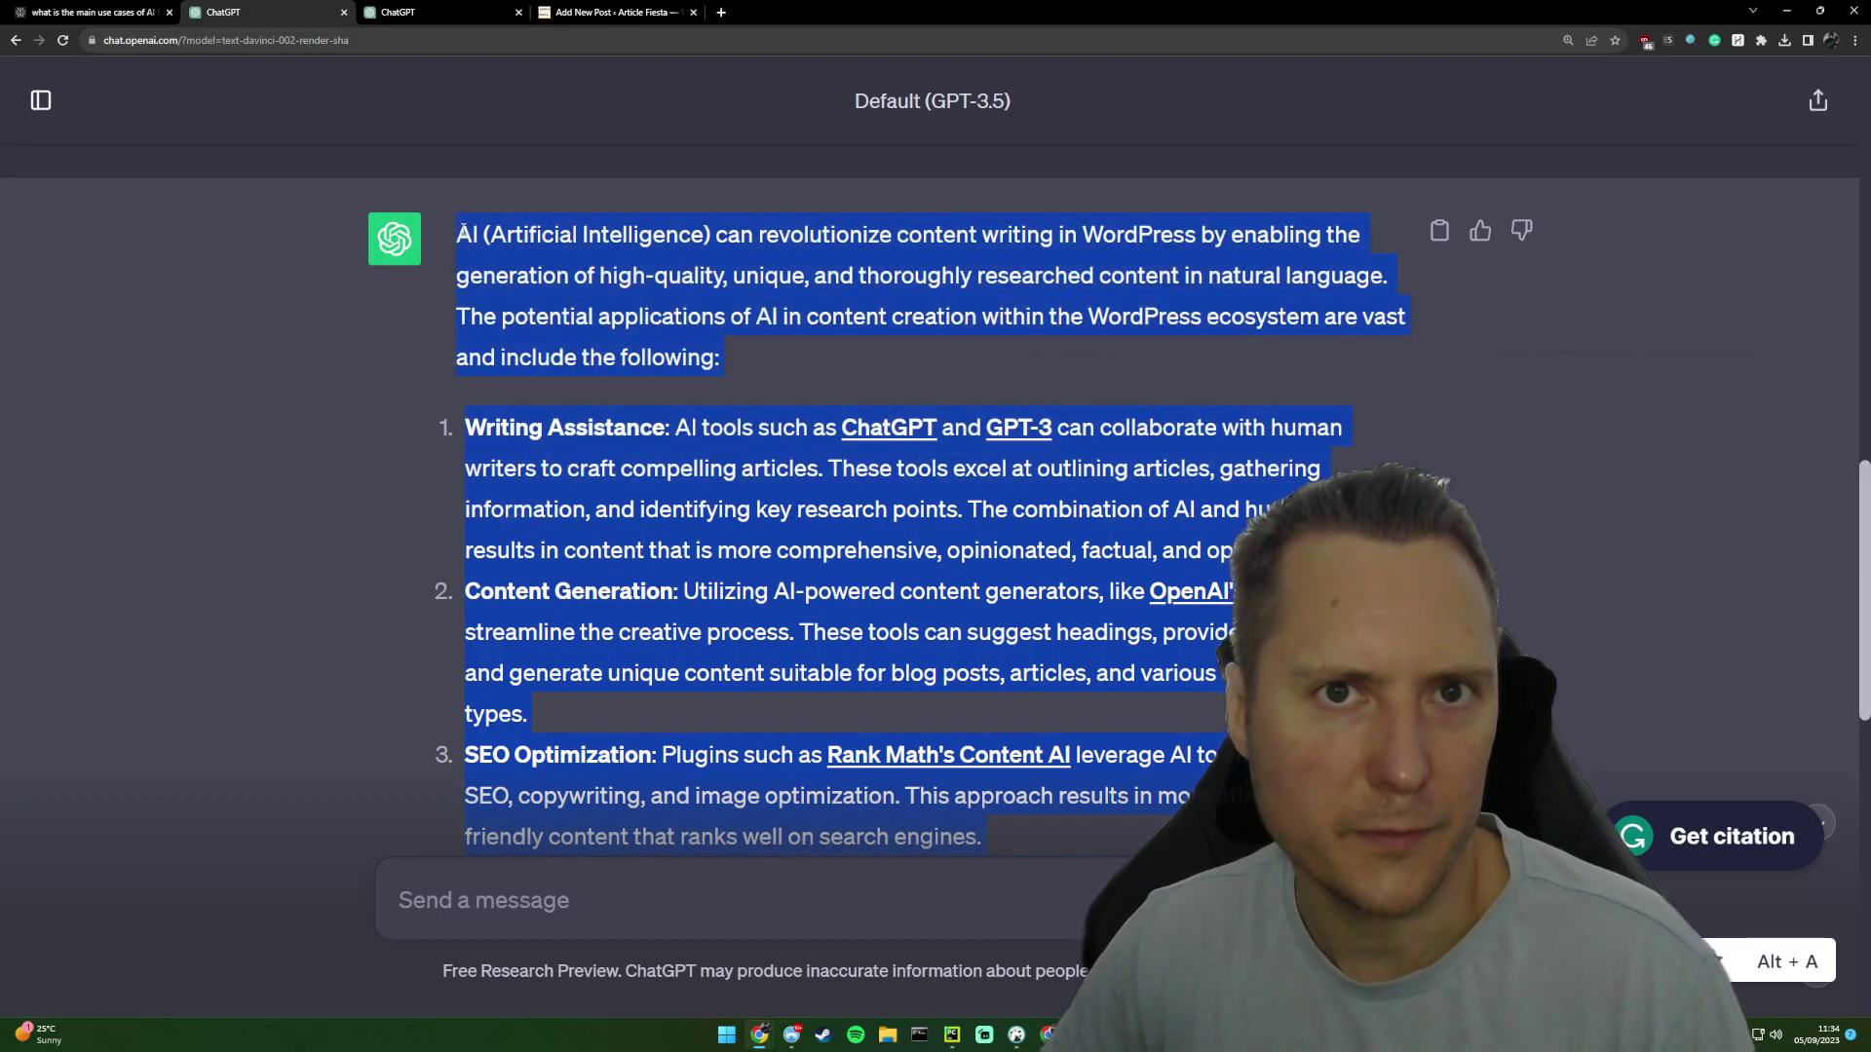
- Replace the placeholder paragraph "sdfdsfsdf#" beneath the WordPress post title with the copied text on AI use cases
{"action": "left_click", "coordinate": [614, 12]}
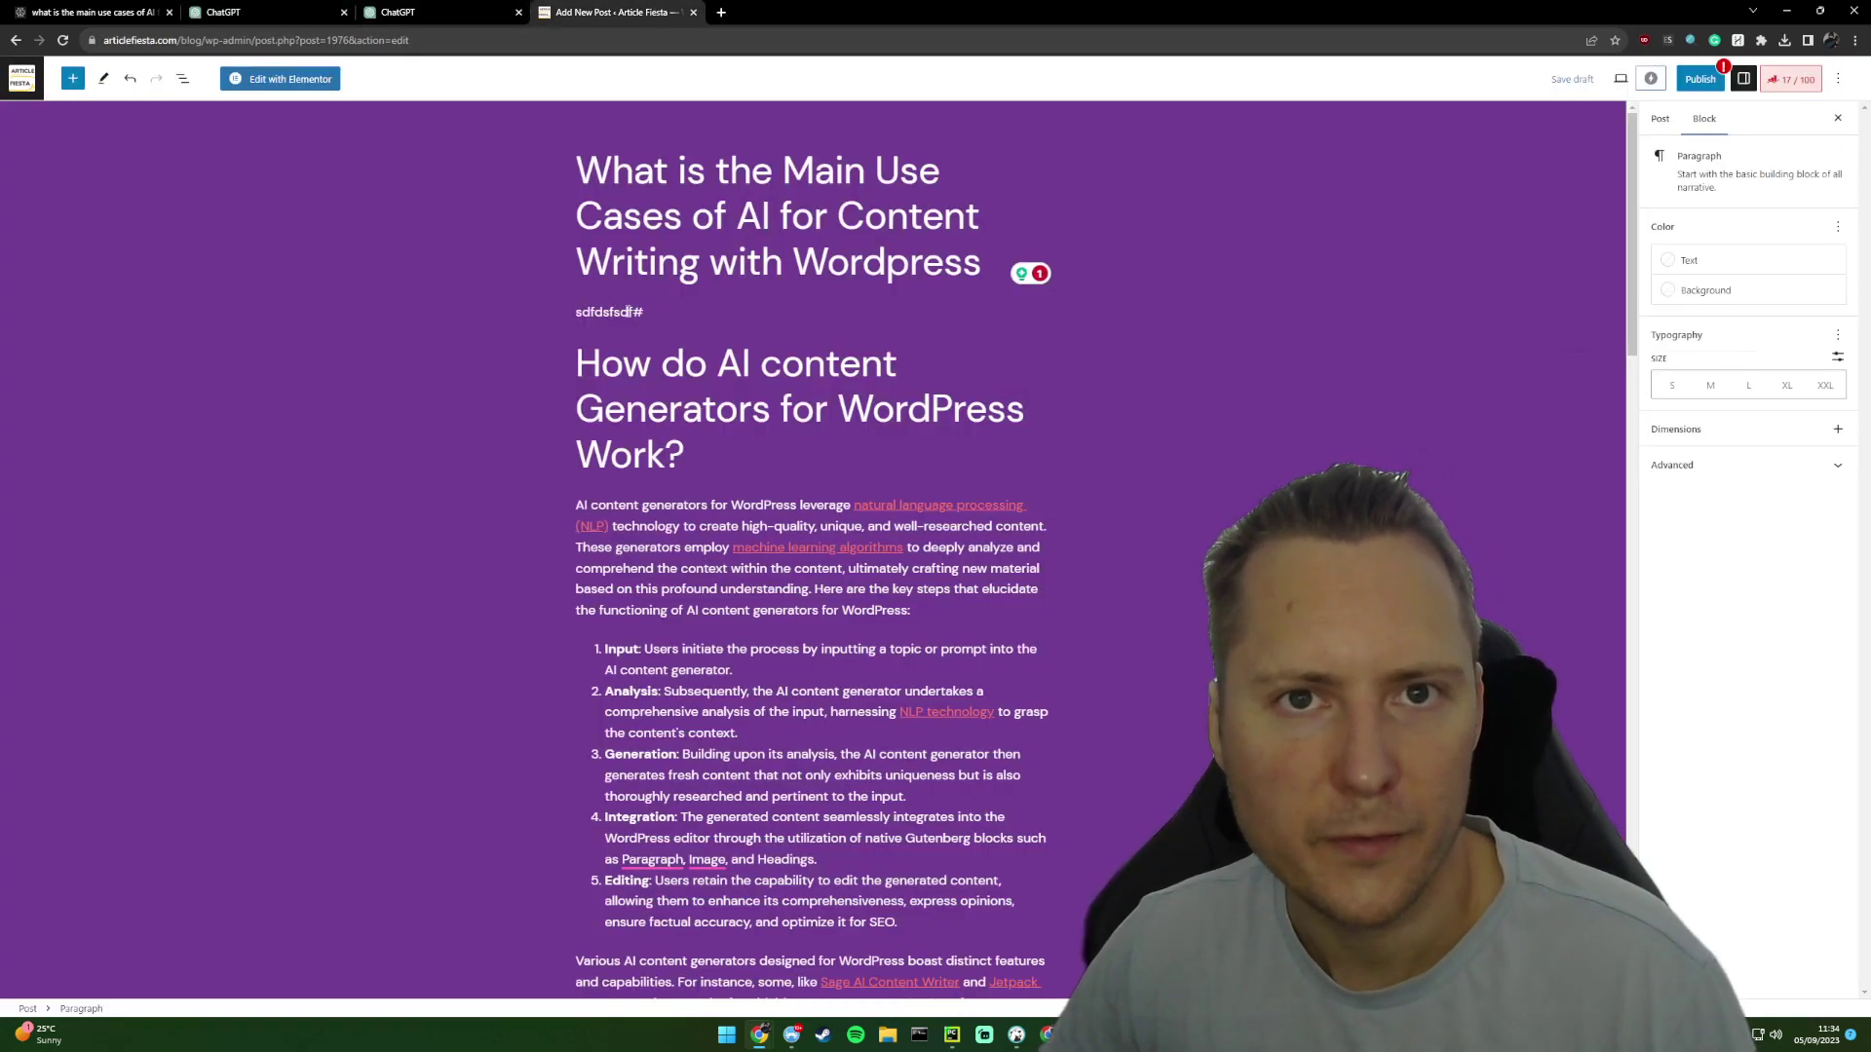
{"action": "triple_click", "coordinate": [628, 312]}
{"action": "key", "text": "ctrl+v"}
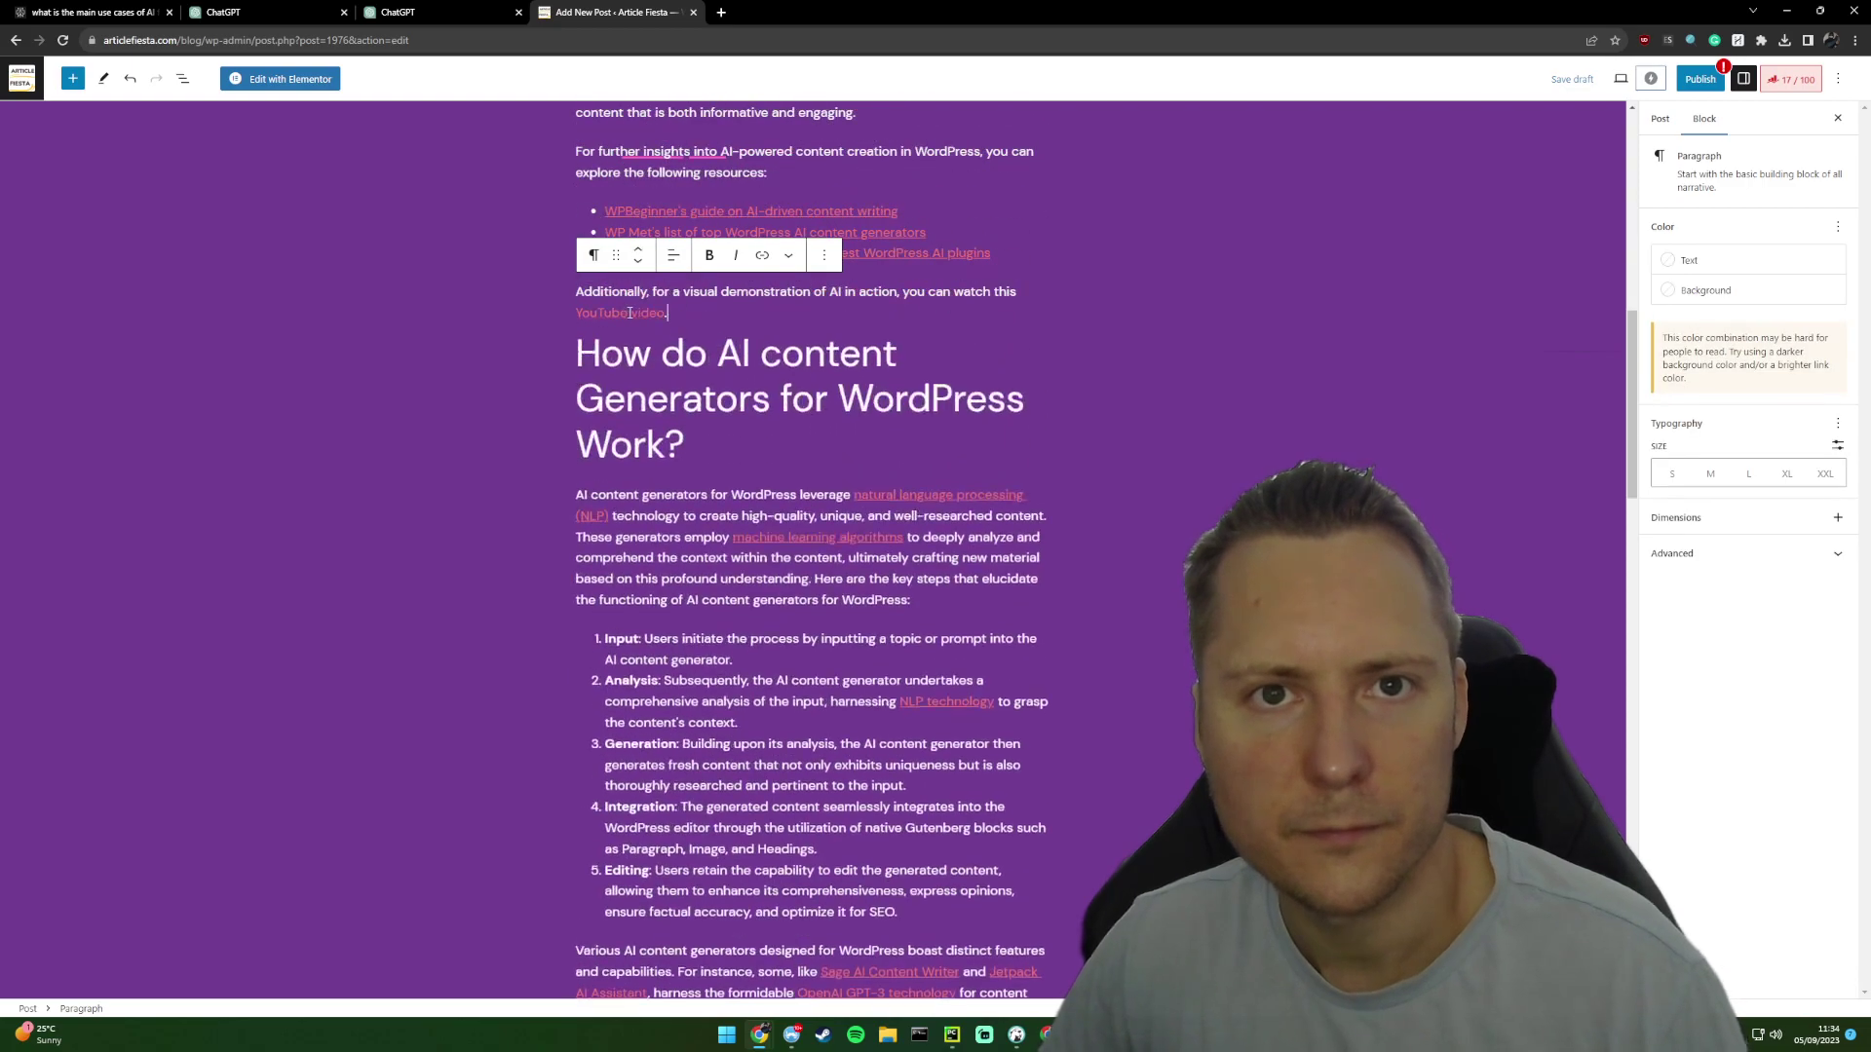
{"action": "scroll", "coordinate": [1039, 507], "scroll_direction": "up", "scroll_amount": 12}
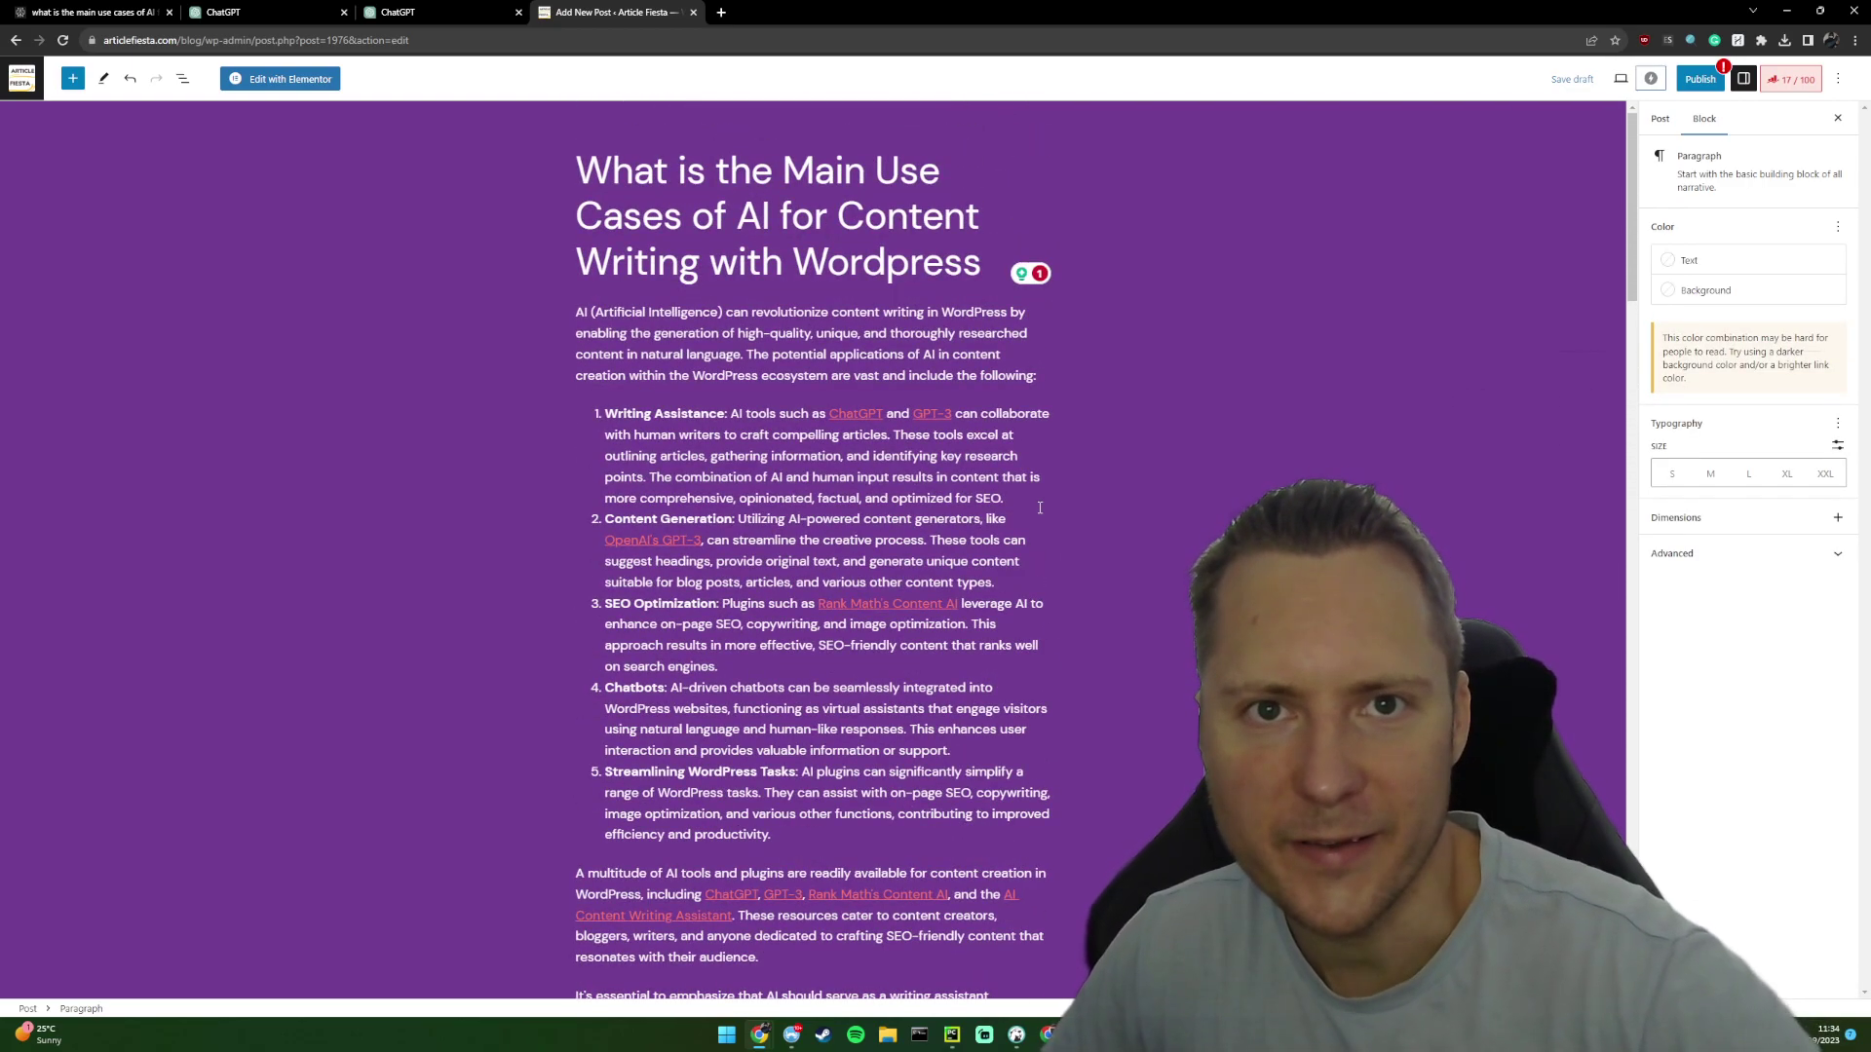
{"action": "left_click", "coordinate": [1040, 506]}
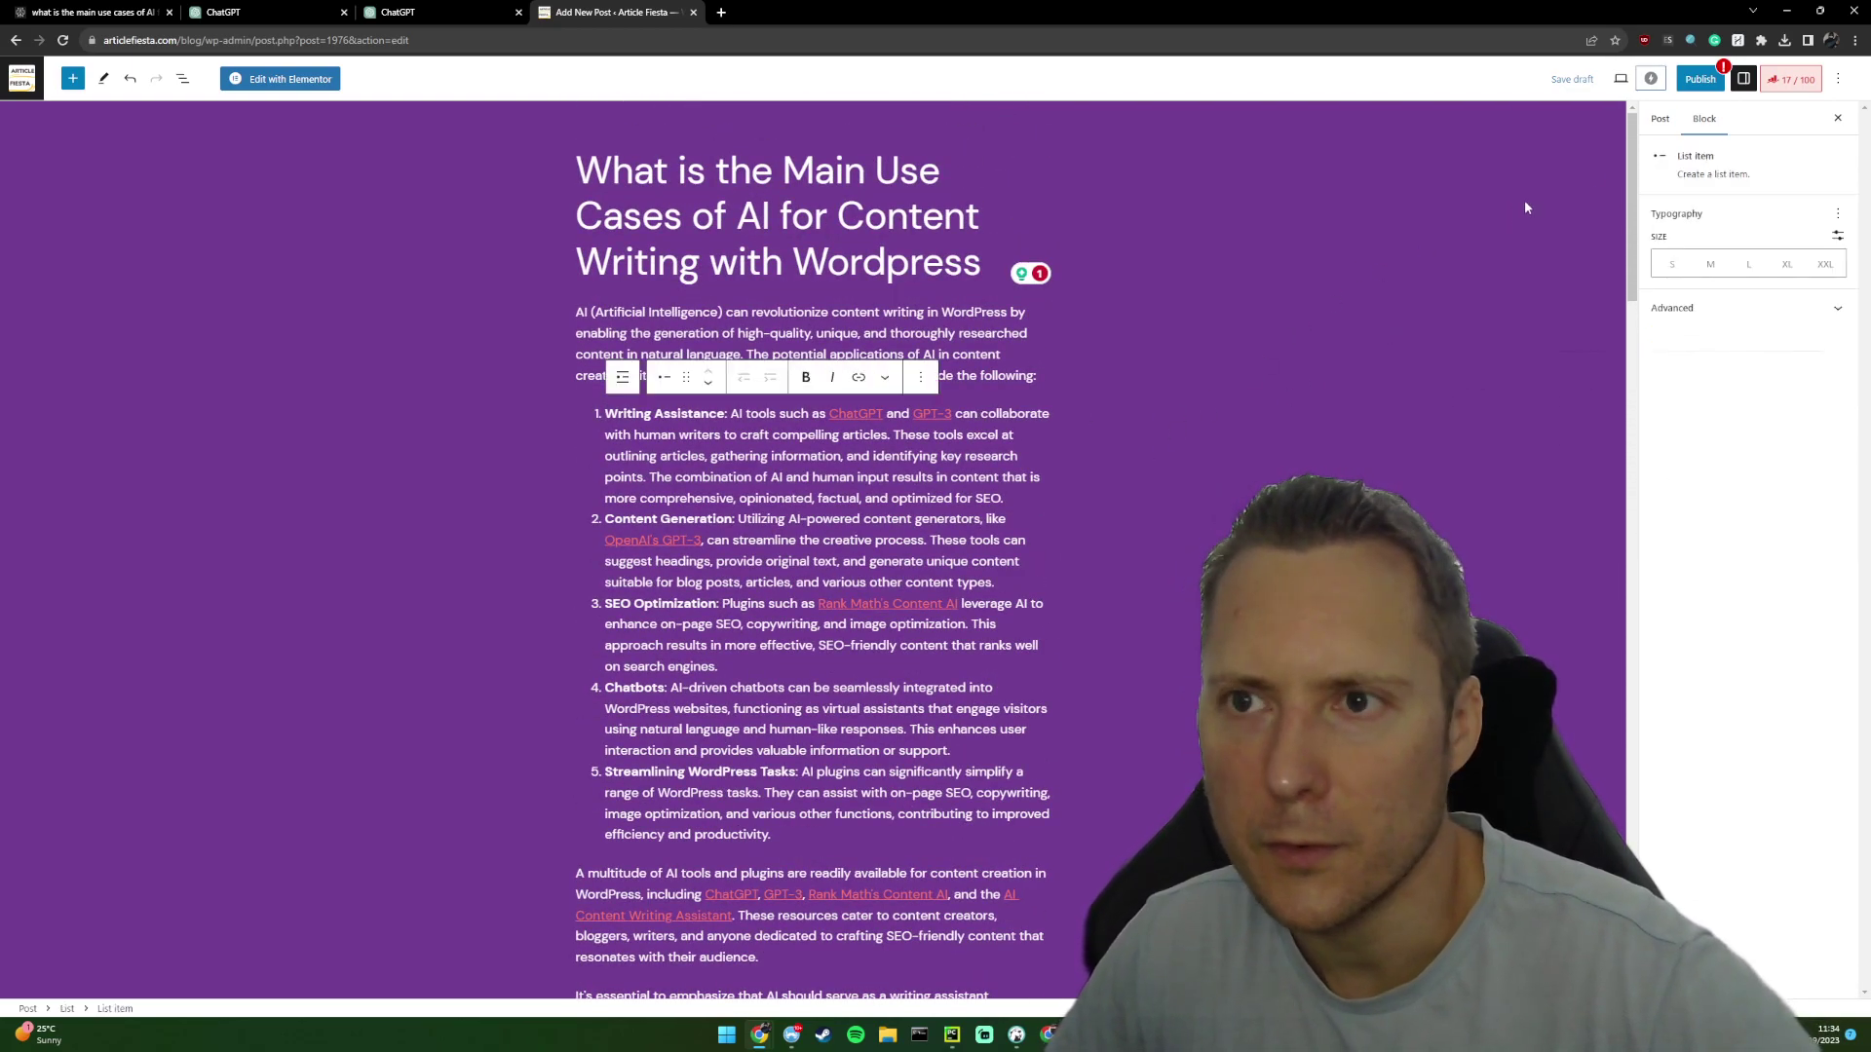
- Open the post's Rank Math SEO checks and review the whole post, from the use cases through the GPT-3 versus GPT-4 comparison
{"action": "left_click", "coordinate": [1790, 79]}
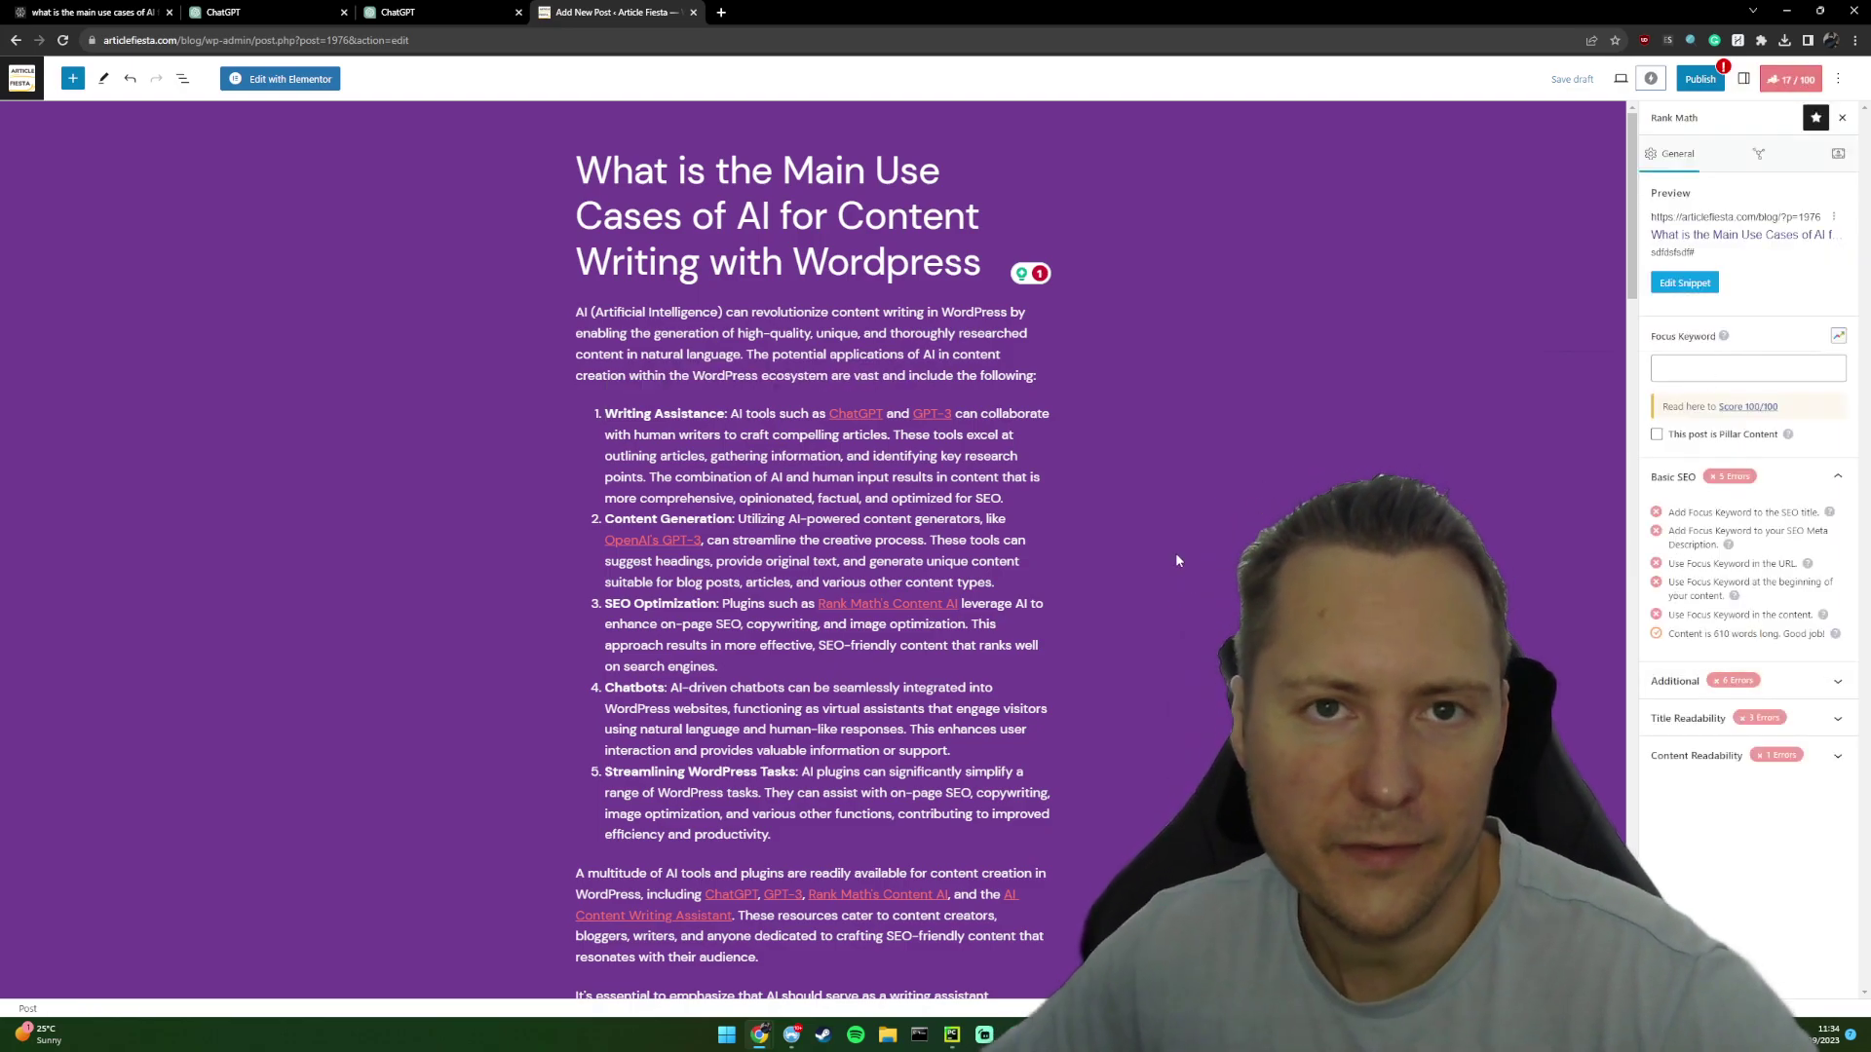
{"action": "scroll", "coordinate": [952, 408], "scroll_direction": "down", "scroll_amount": 2}
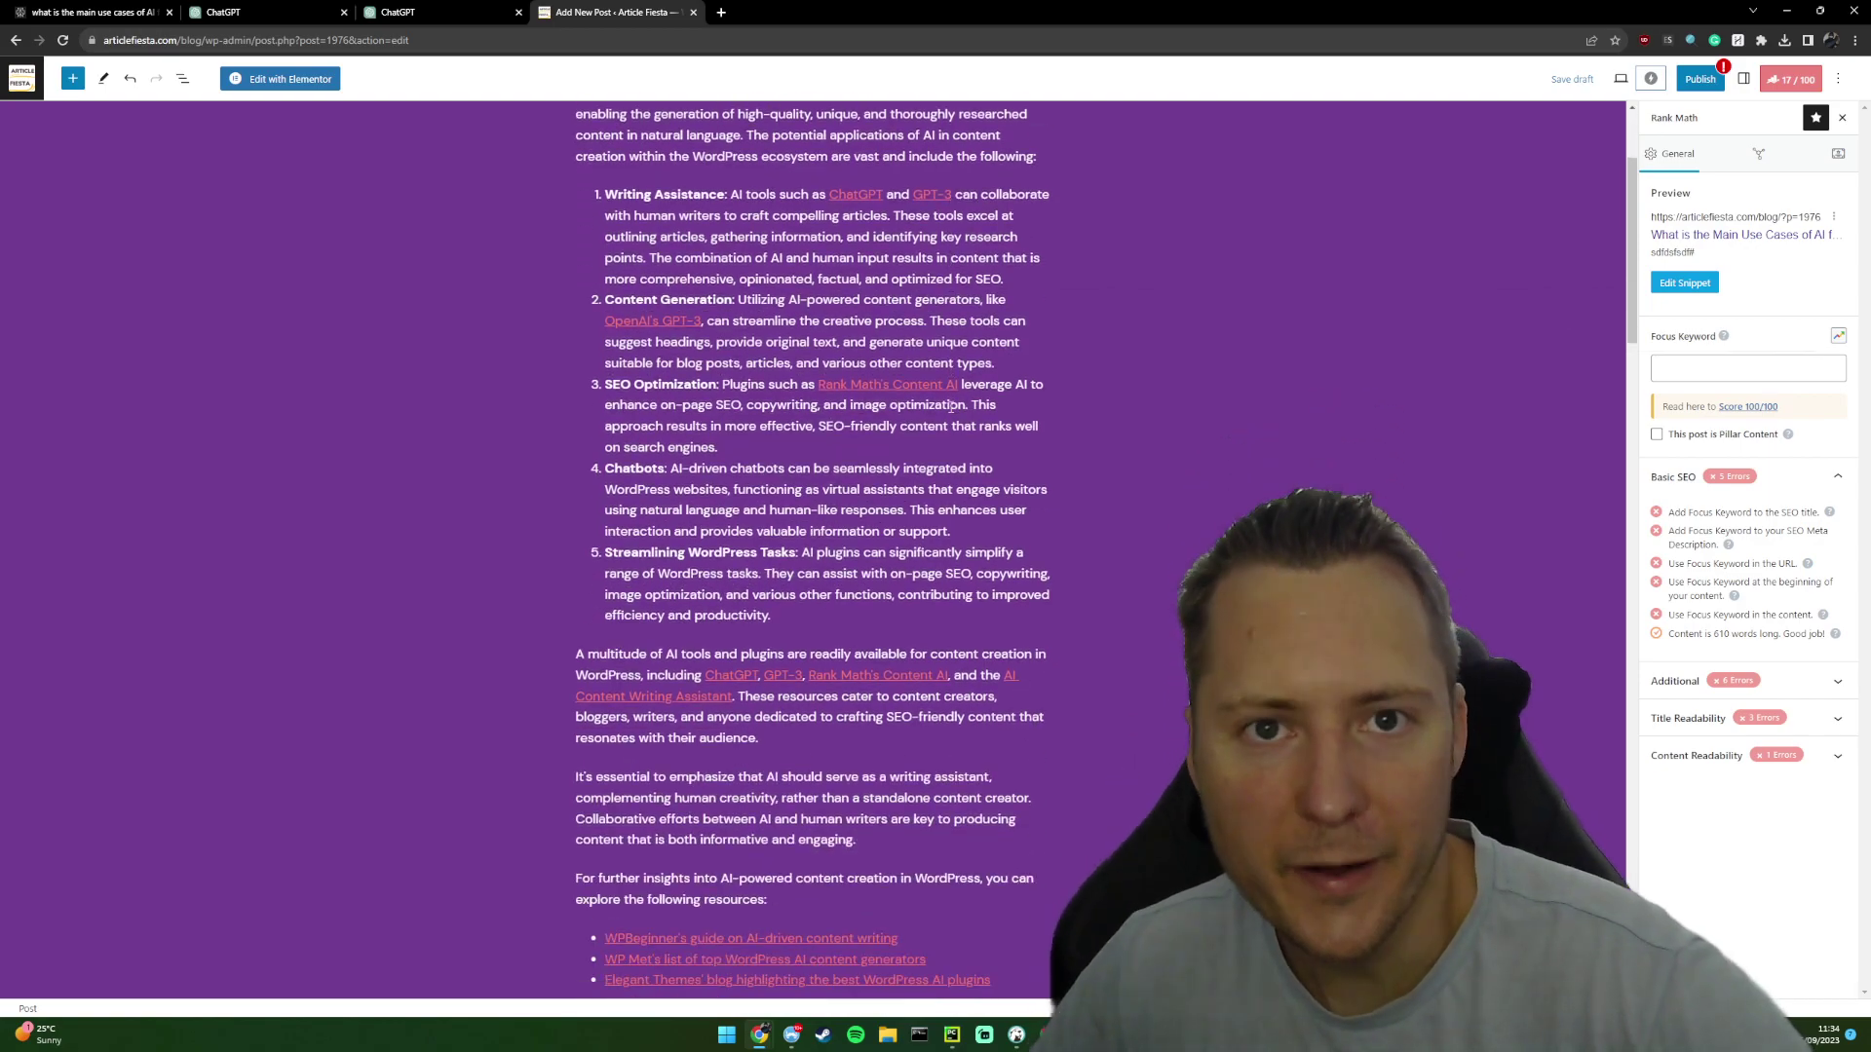
{"action": "scroll", "coordinate": [952, 408], "scroll_direction": "down", "scroll_amount": 3}
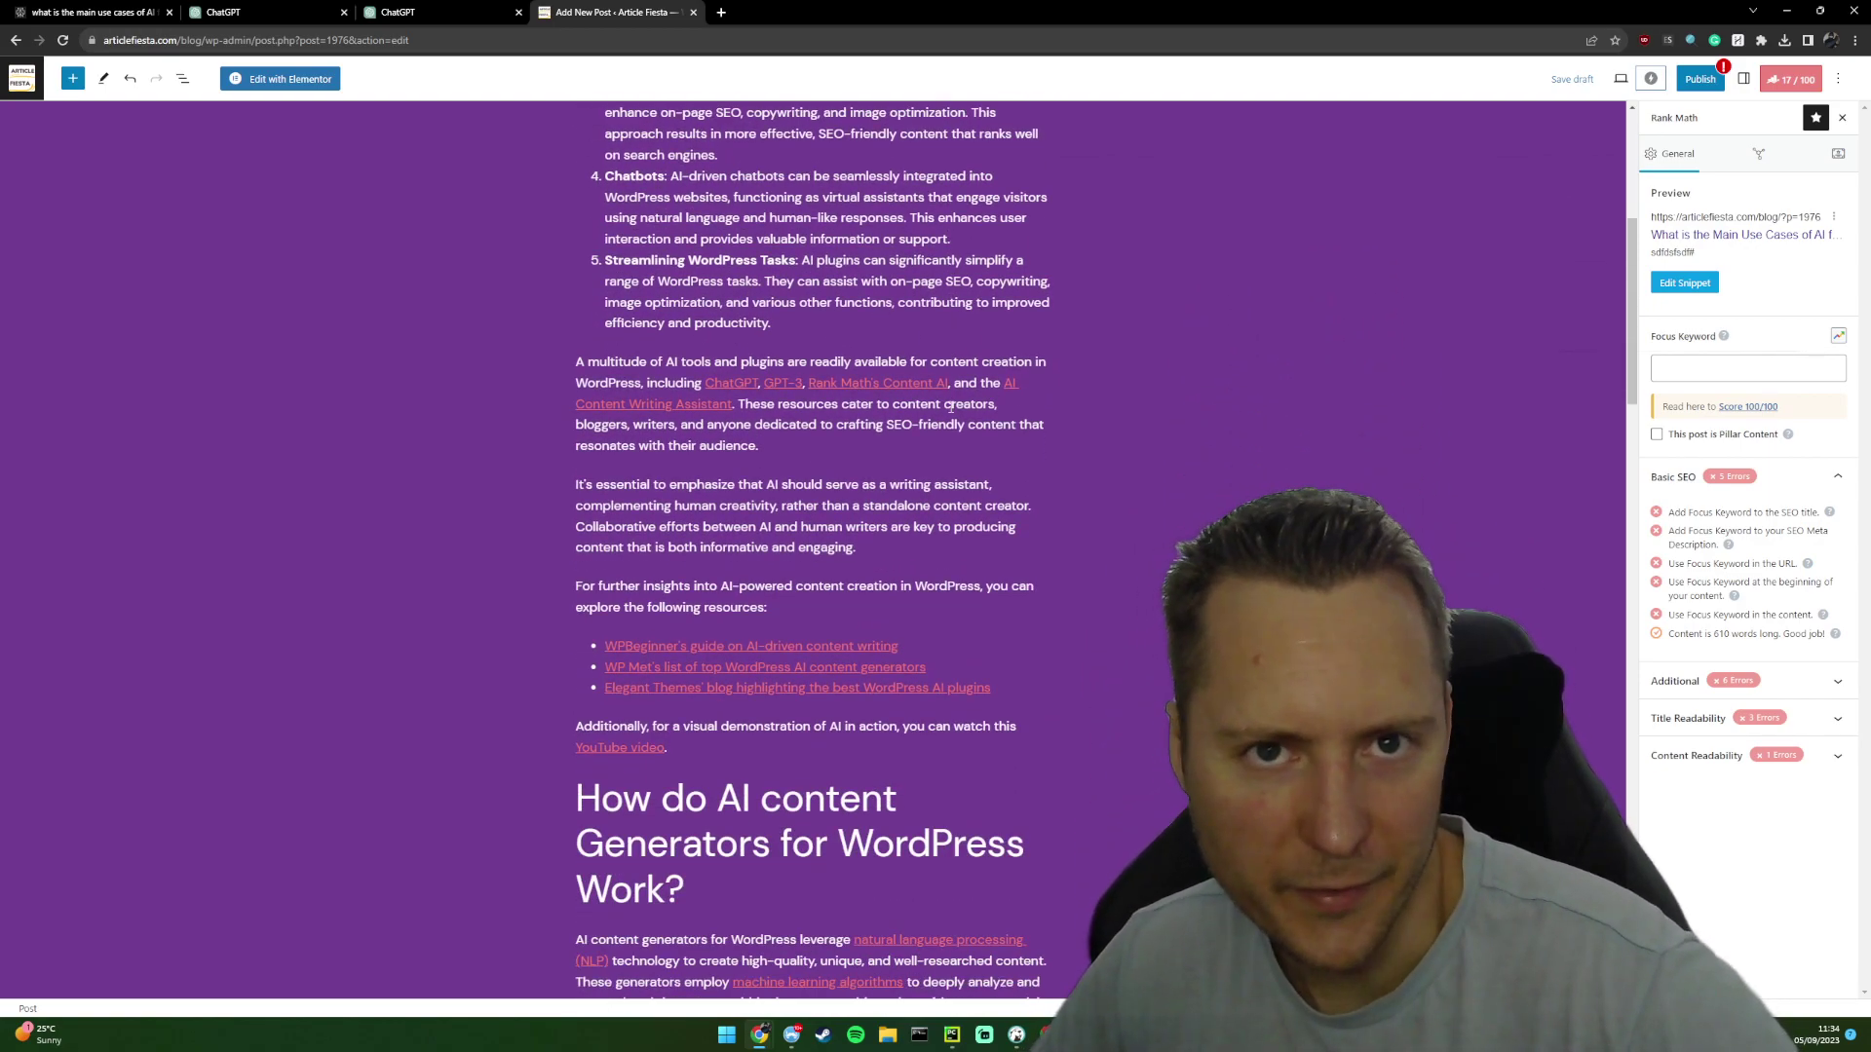
{"action": "scroll", "coordinate": [953, 430], "scroll_direction": "down", "scroll_amount": 1}
{"action": "scroll", "coordinate": [952, 430], "scroll_direction": "down", "scroll_amount": 4}
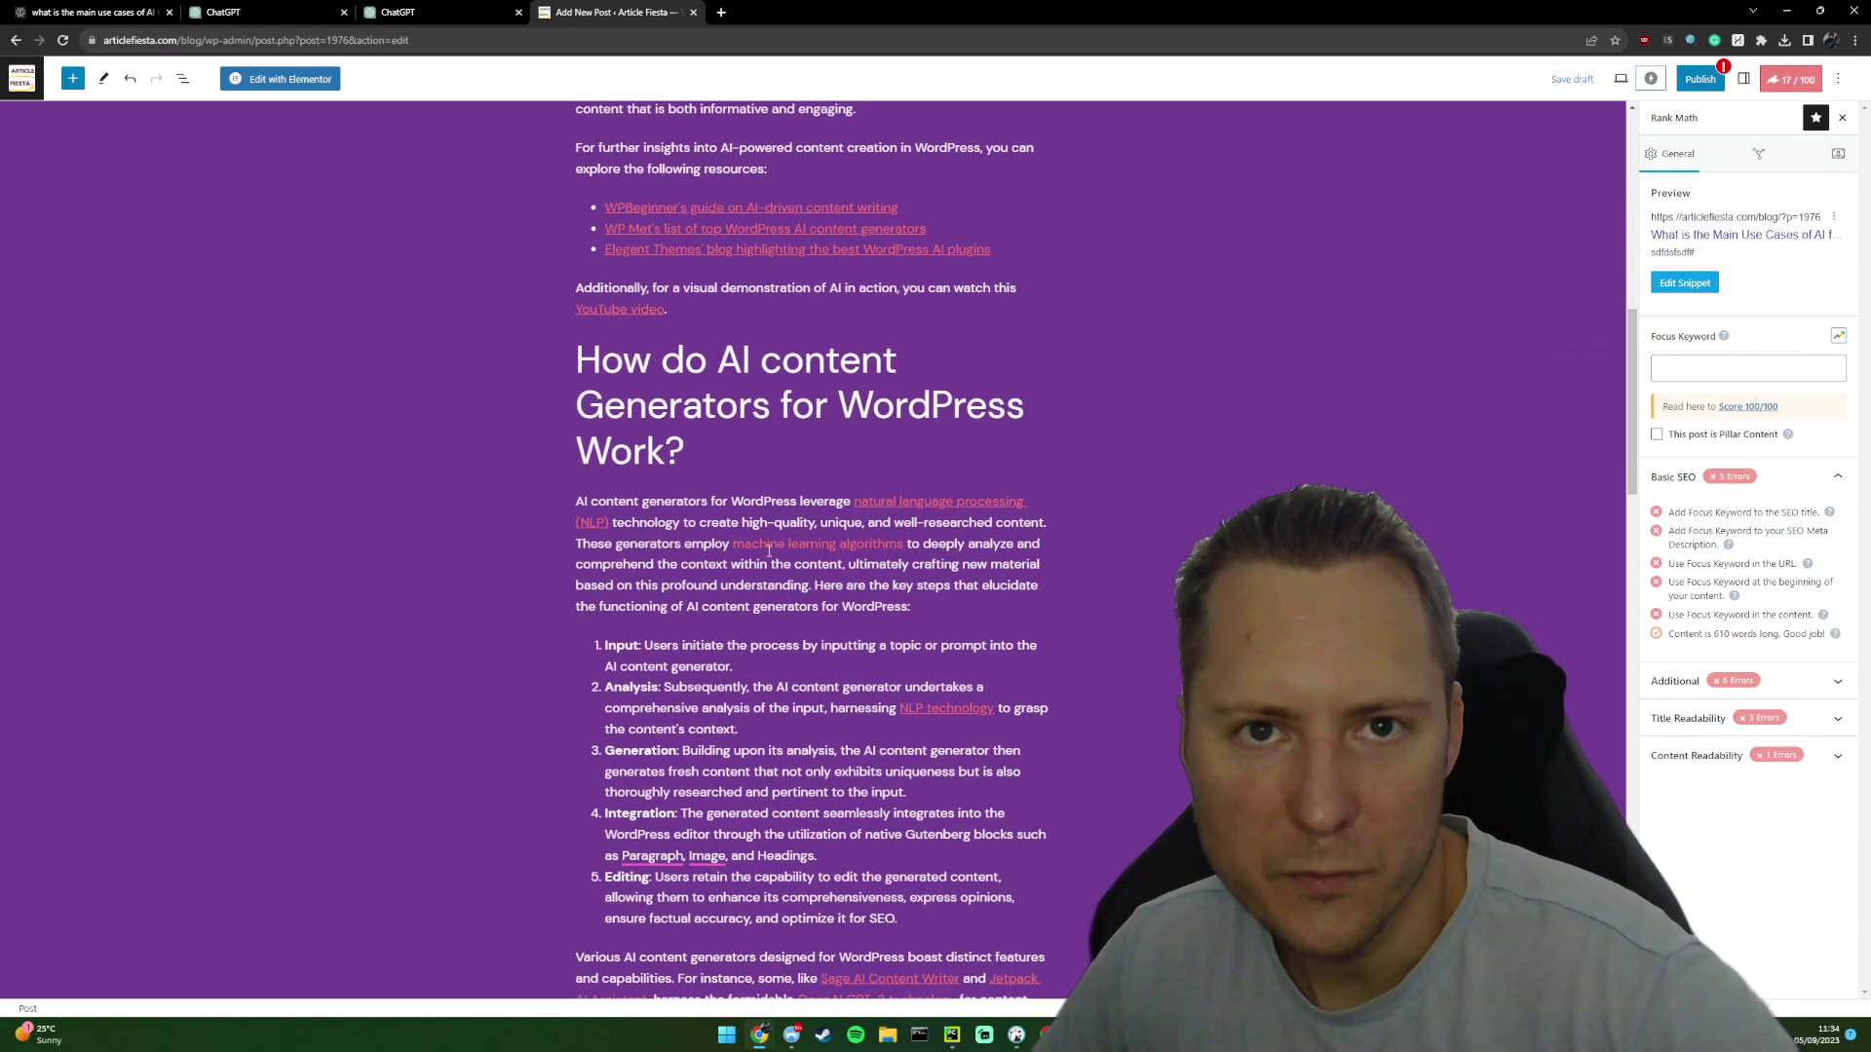
{"action": "scroll", "coordinate": [870, 660], "scroll_direction": "down", "scroll_amount": 4}
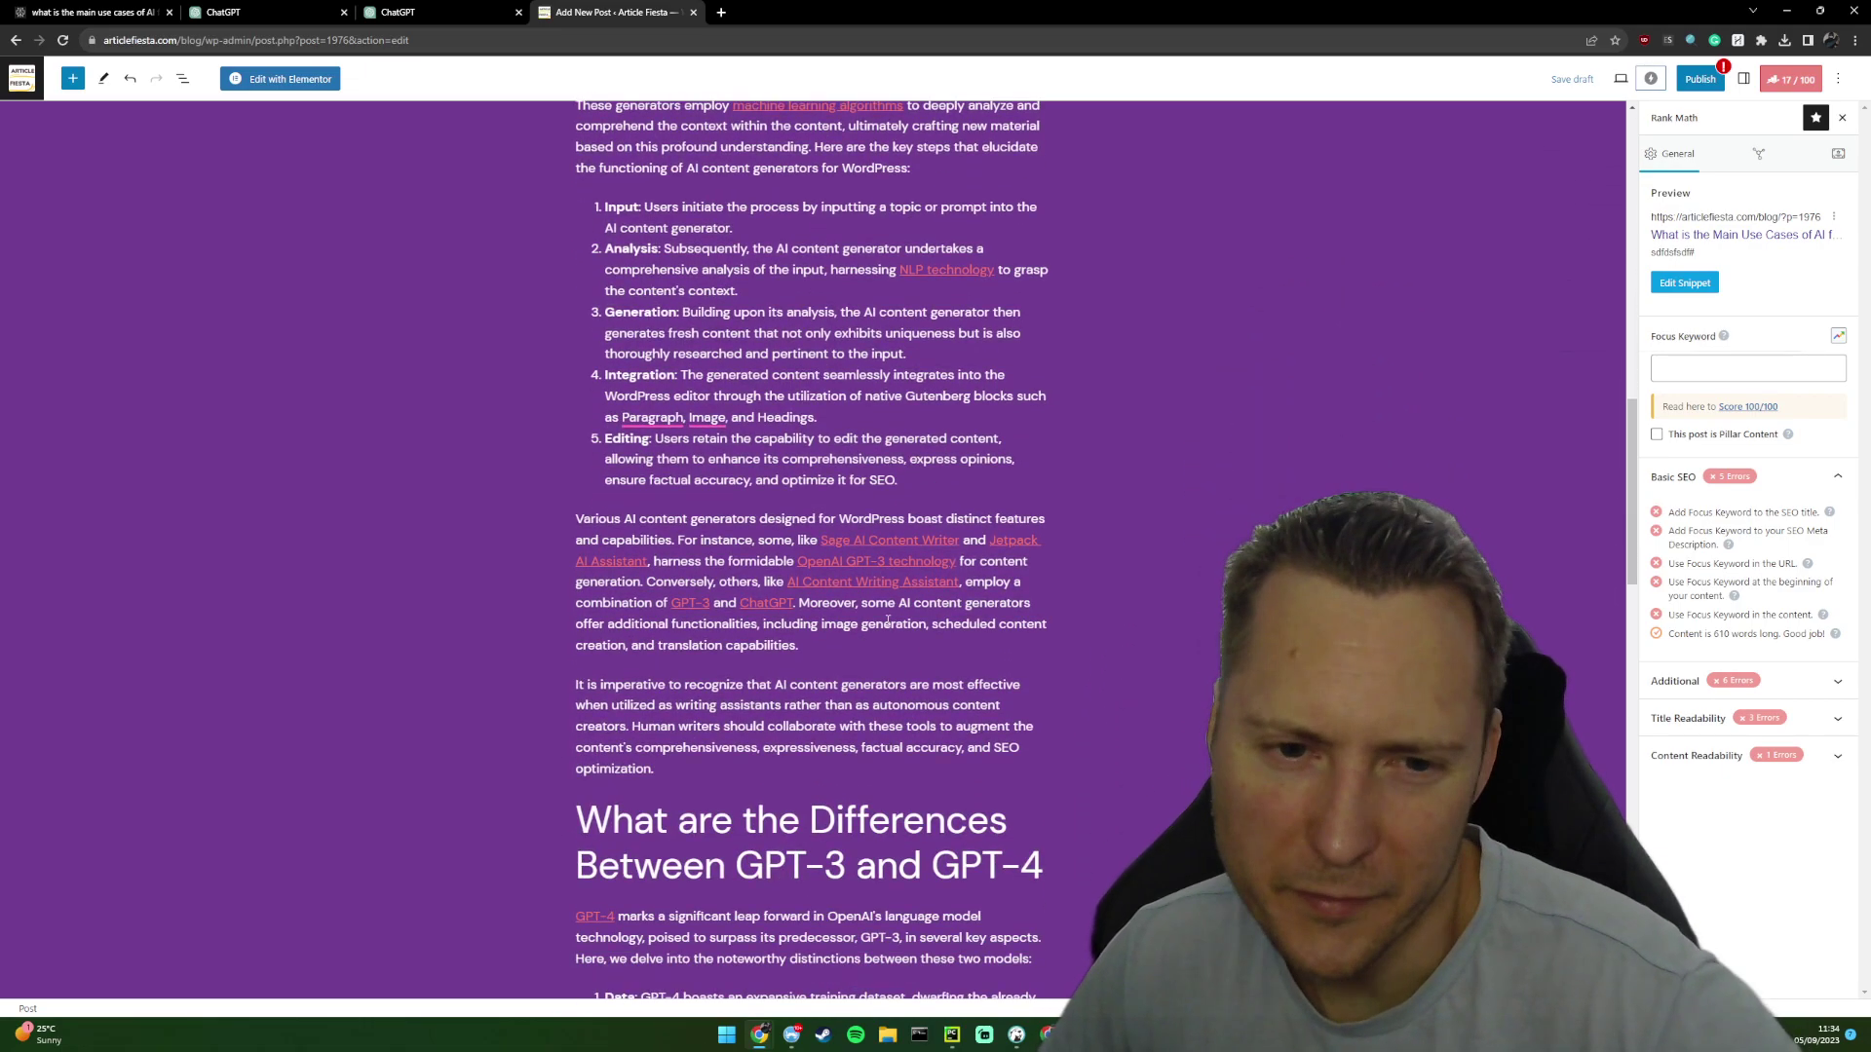
{"action": "scroll", "coordinate": [942, 592], "scroll_direction": "down", "scroll_amount": 9}
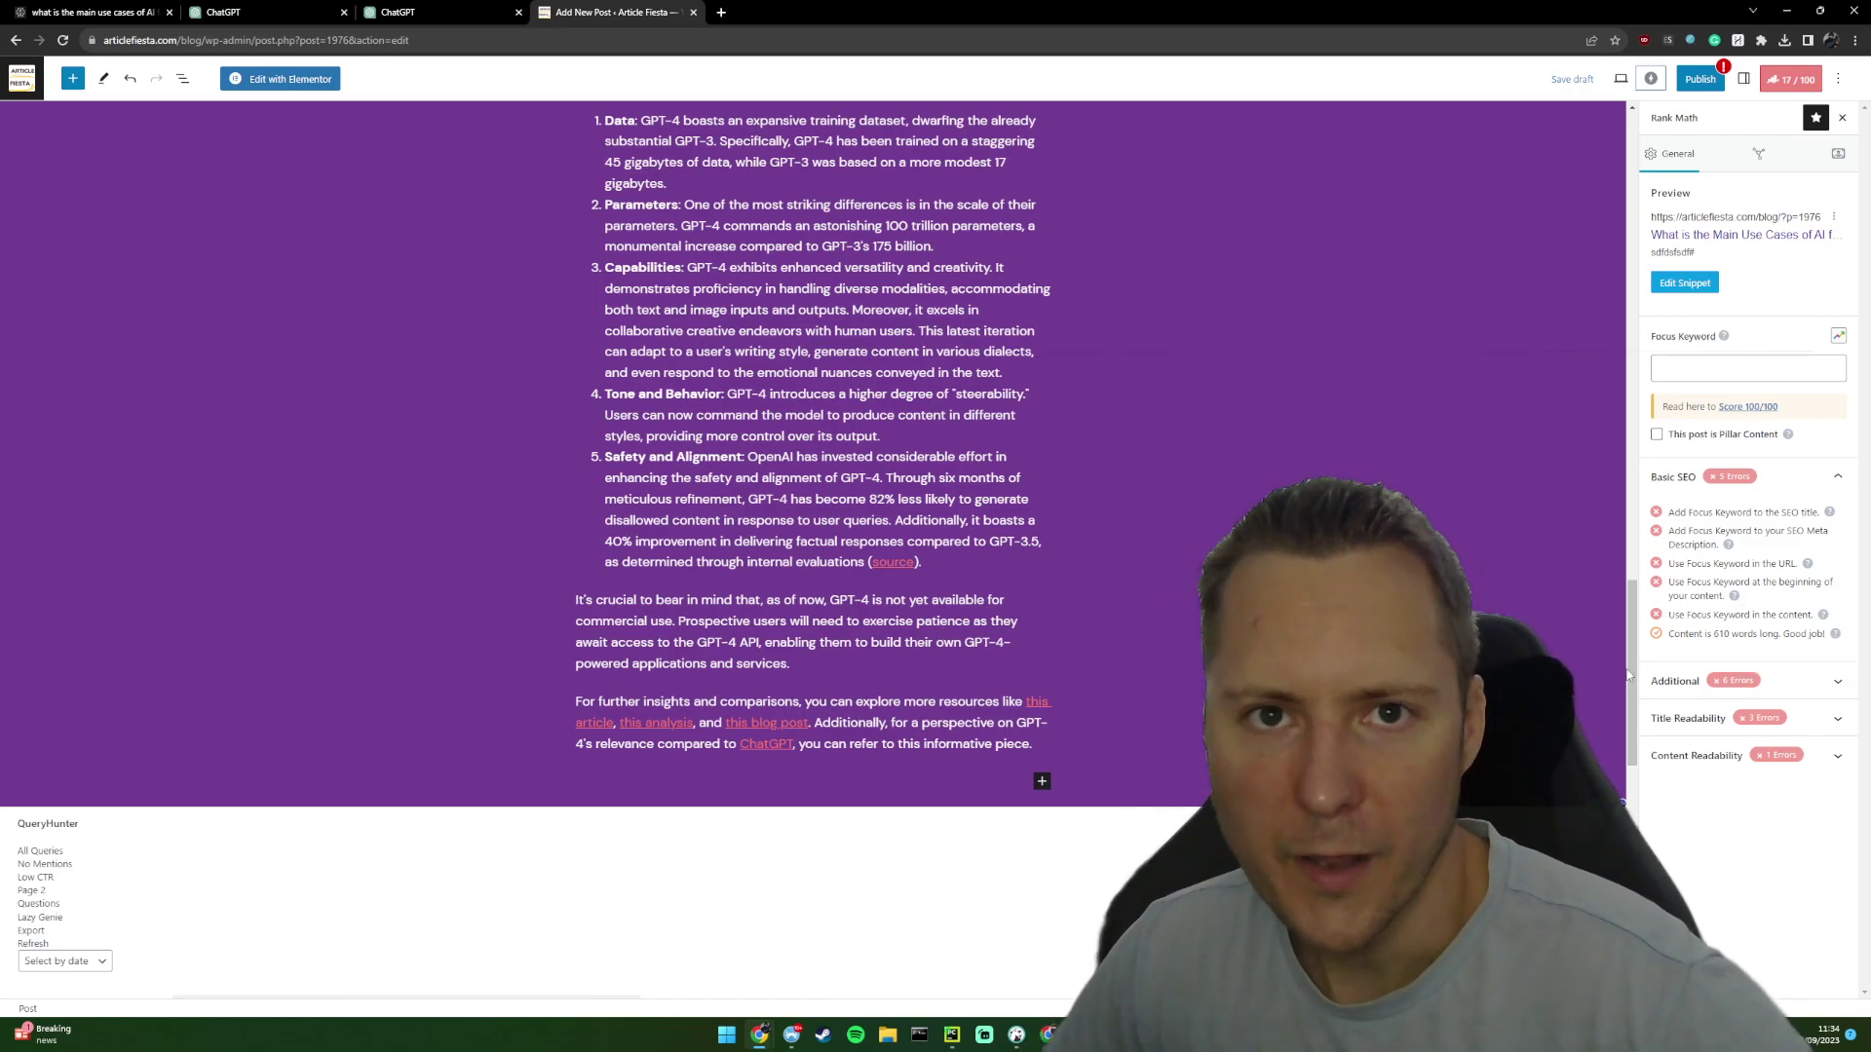
{"action": "left_click_drag", "start_coordinate": [1630, 672], "coordinate": [1629, 200]}
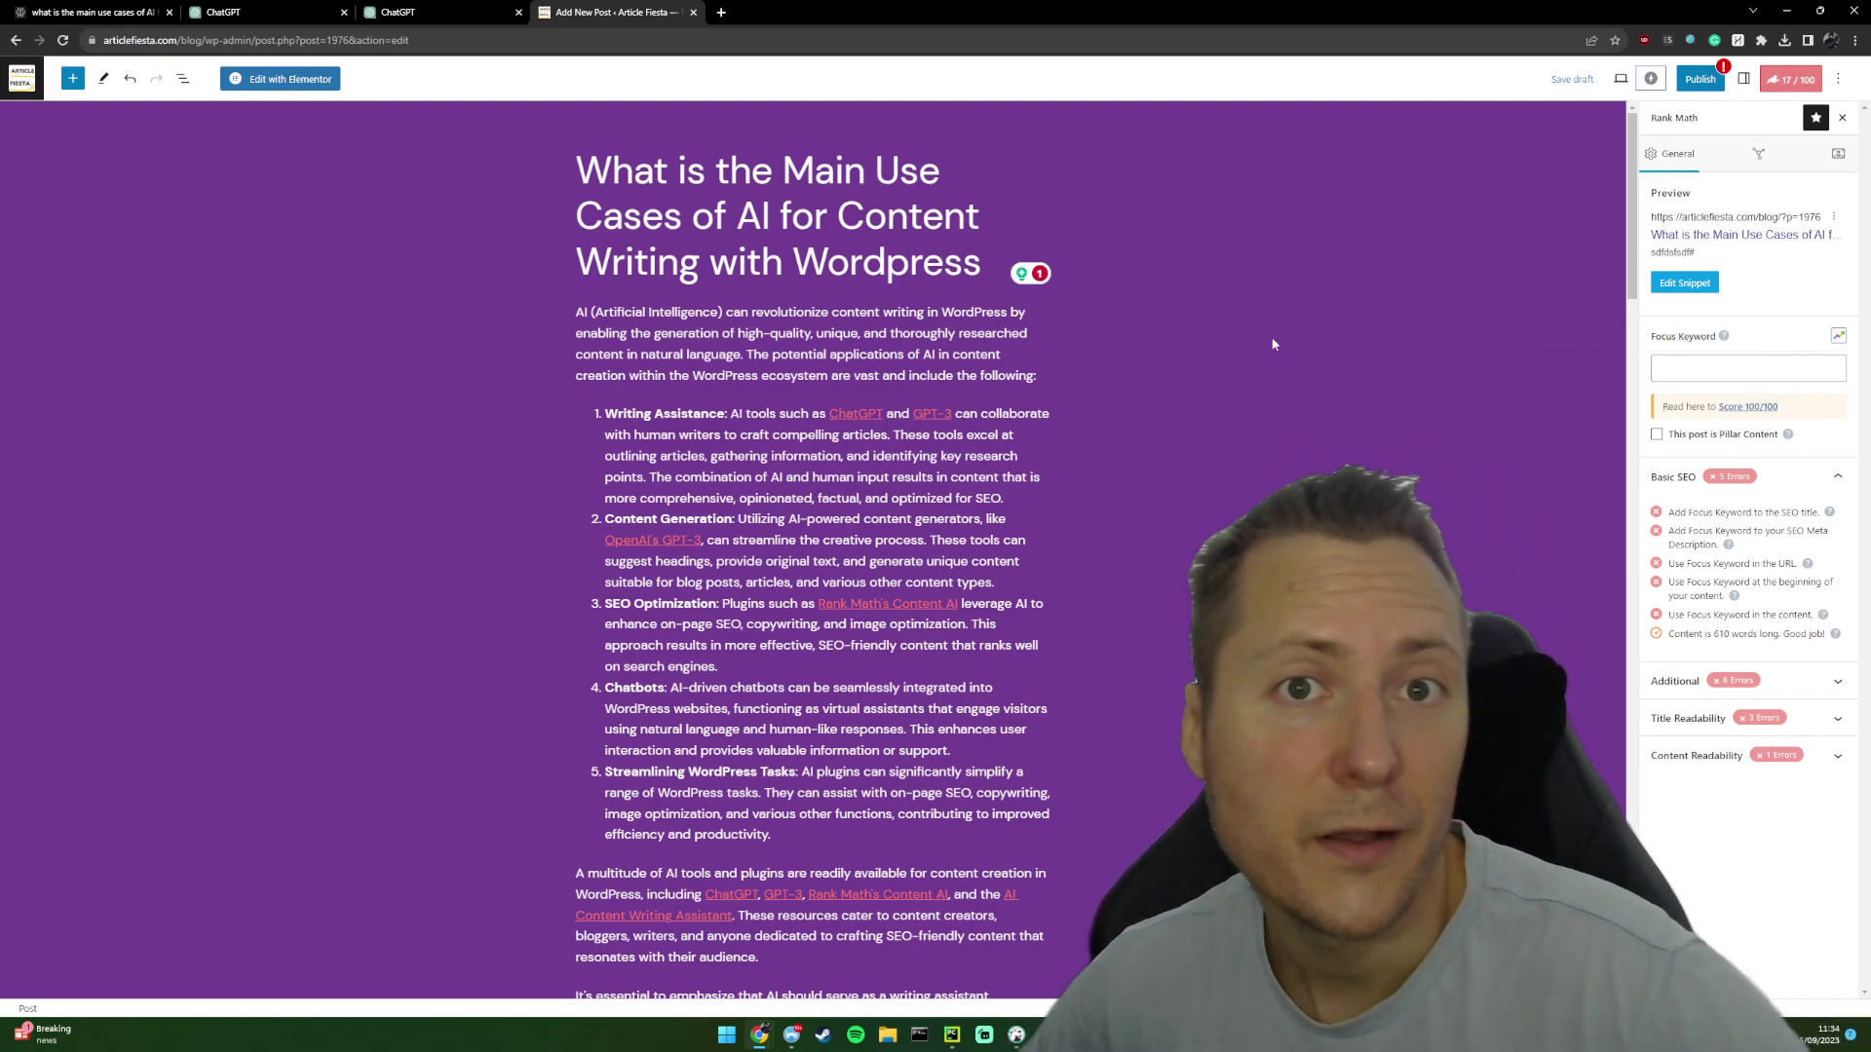
{"action": "scroll", "coordinate": [859, 588], "scroll_direction": "down", "scroll_amount": 6}
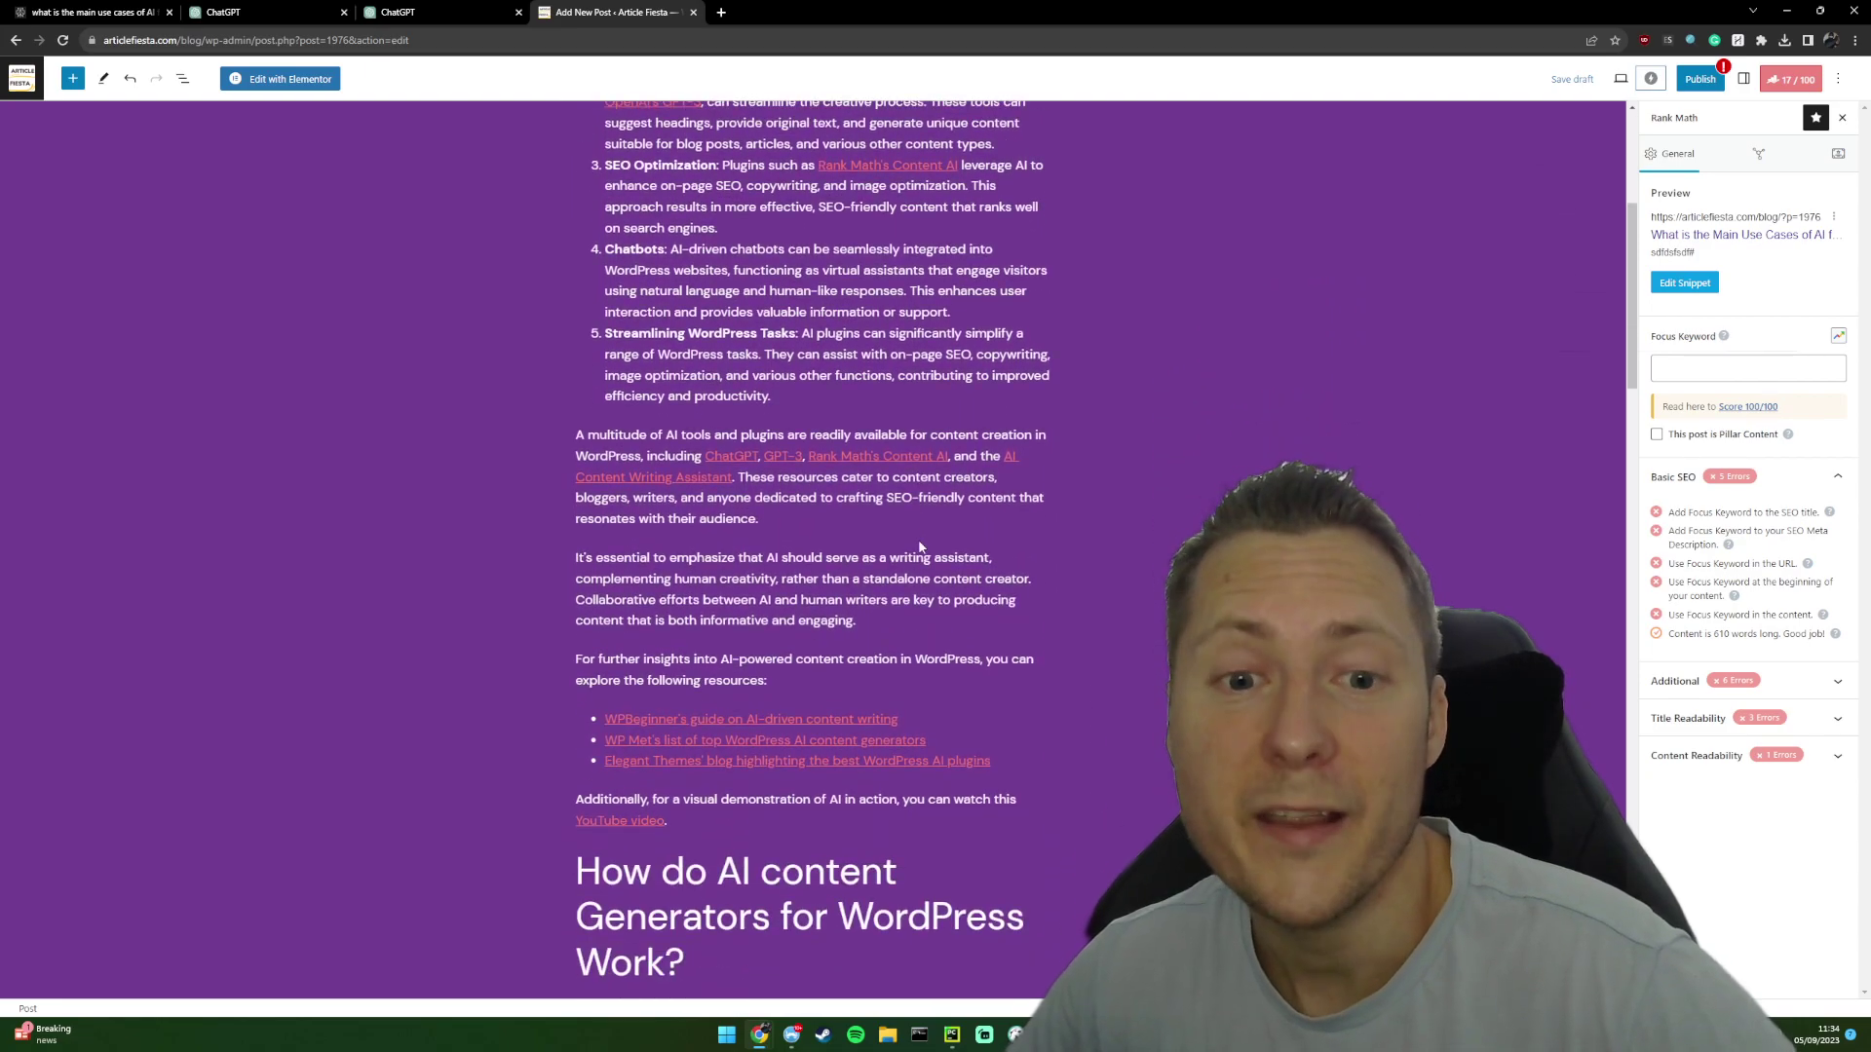
{"action": "scroll", "coordinate": [944, 558], "scroll_direction": "down", "scroll_amount": 5}
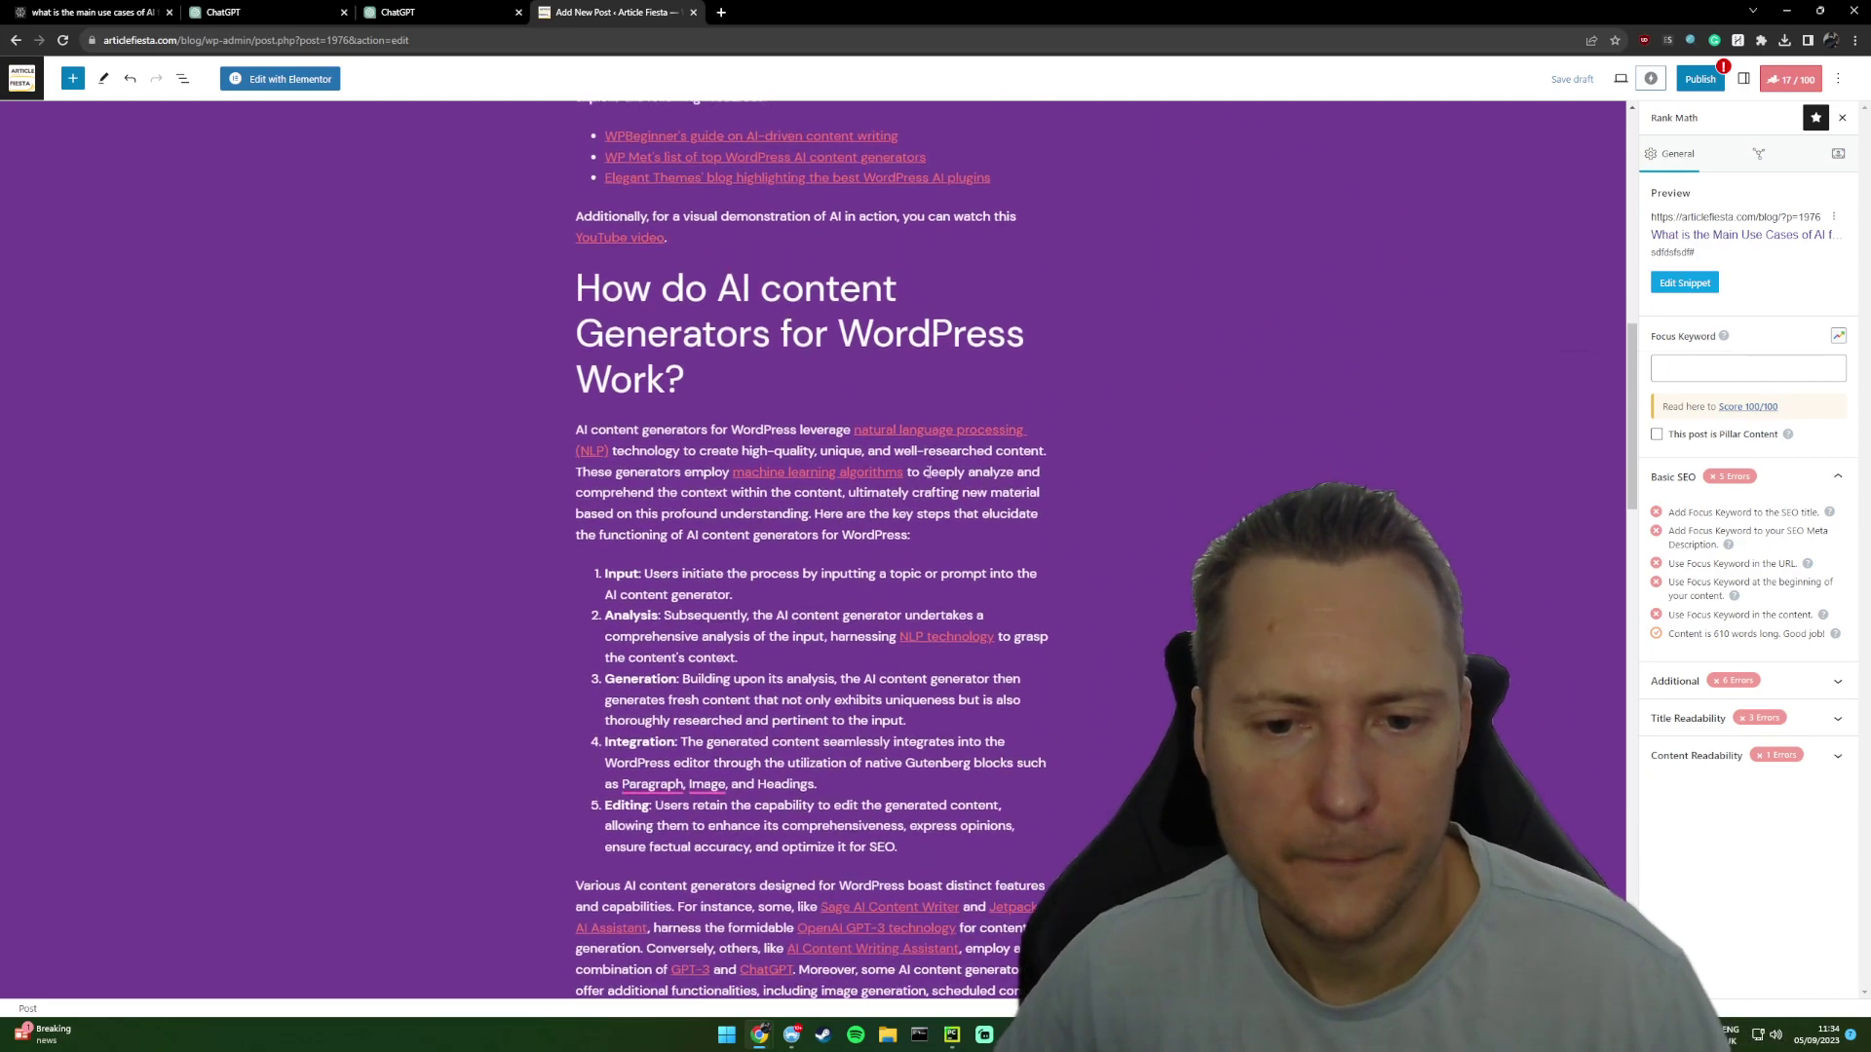
{"action": "scroll", "coordinate": [915, 453], "scroll_direction": "down", "scroll_amount": 10}
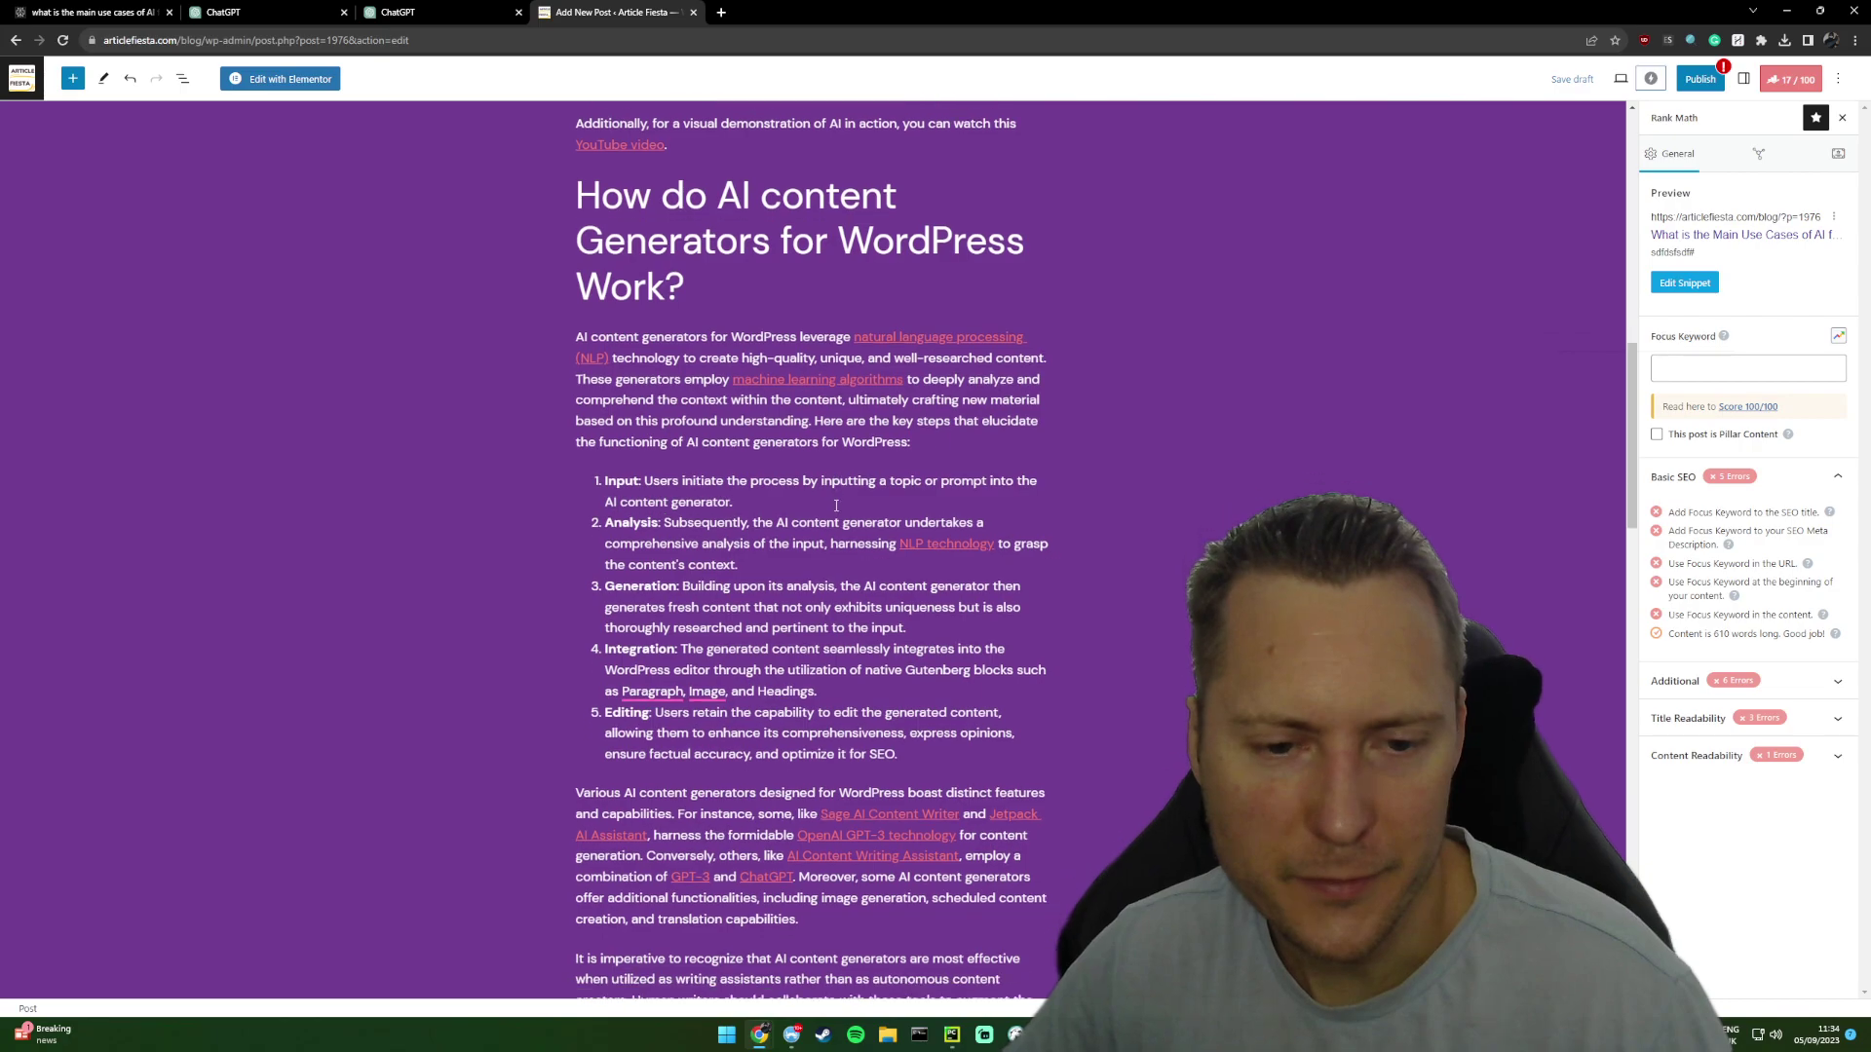
{"action": "scroll", "coordinate": [902, 474], "scroll_direction": "down", "scroll_amount": 3}
{"action": "scroll", "coordinate": [882, 421], "scroll_direction": "up", "scroll_amount": 20}
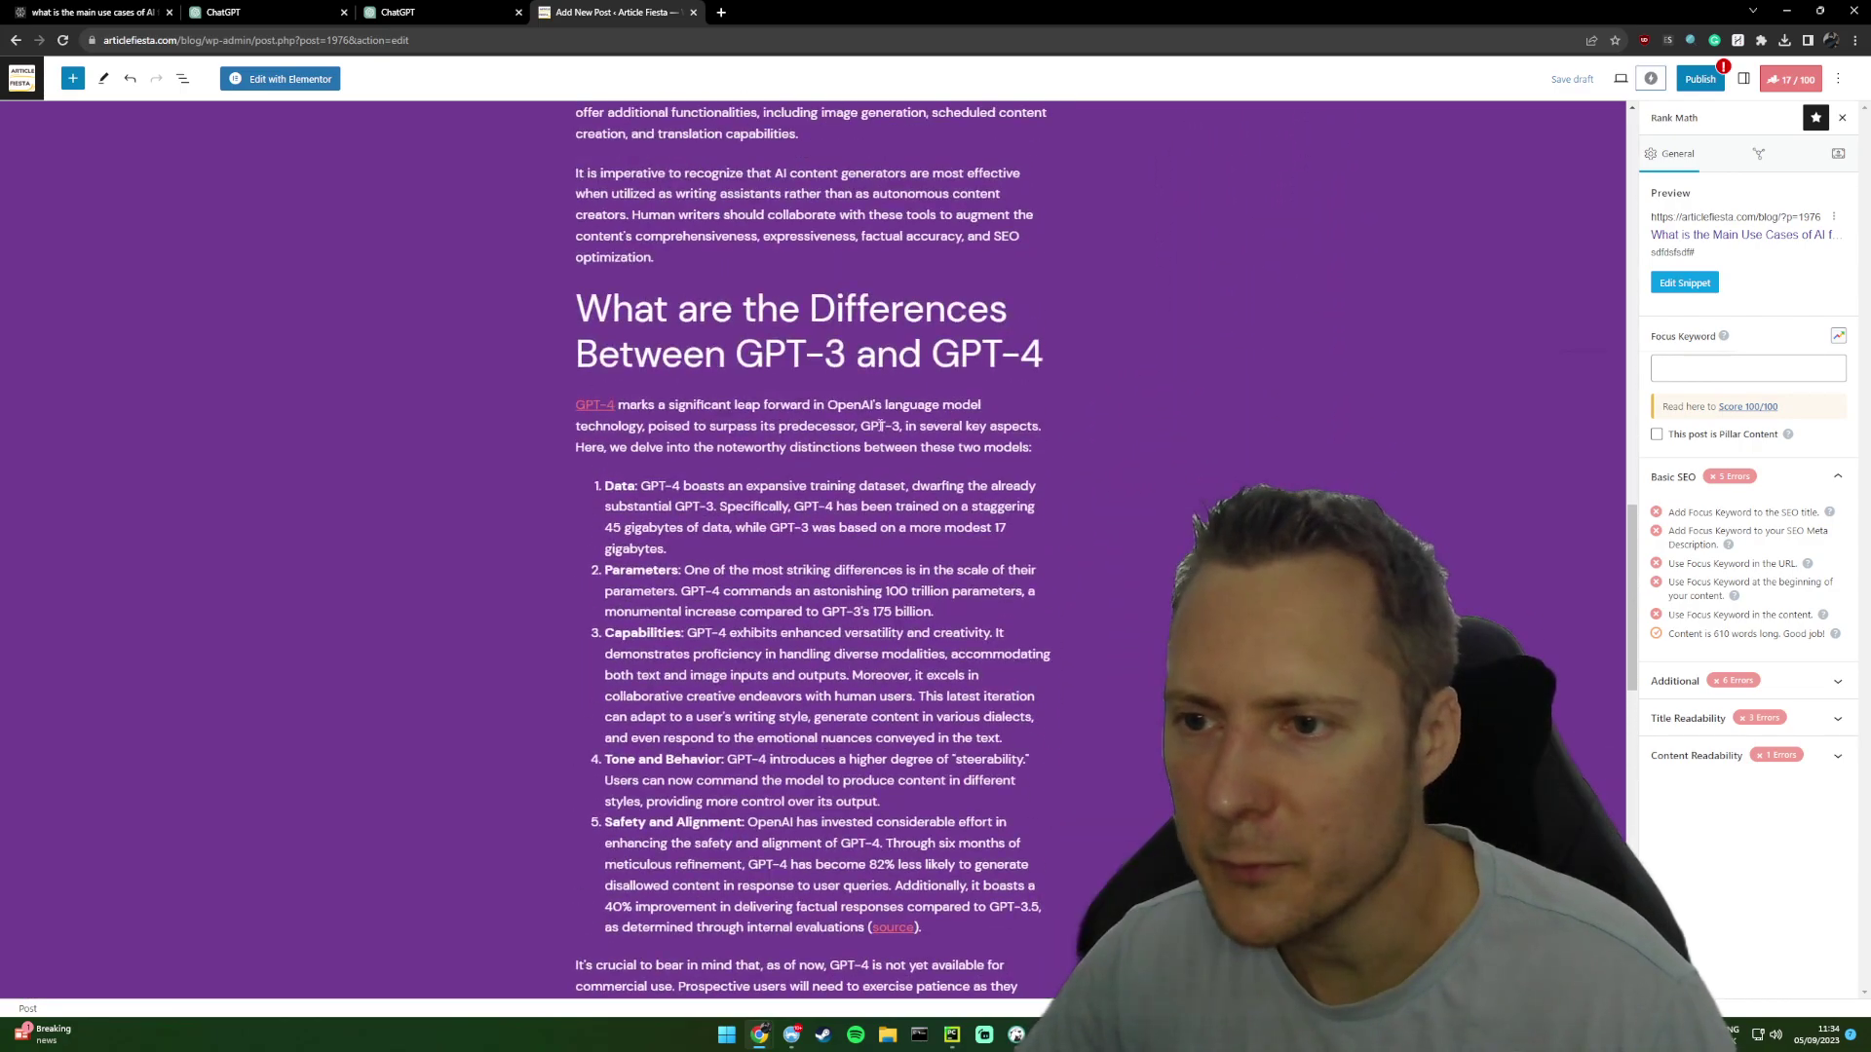
{"action": "scroll", "coordinate": [882, 421], "scroll_direction": "up", "scroll_amount": 4}
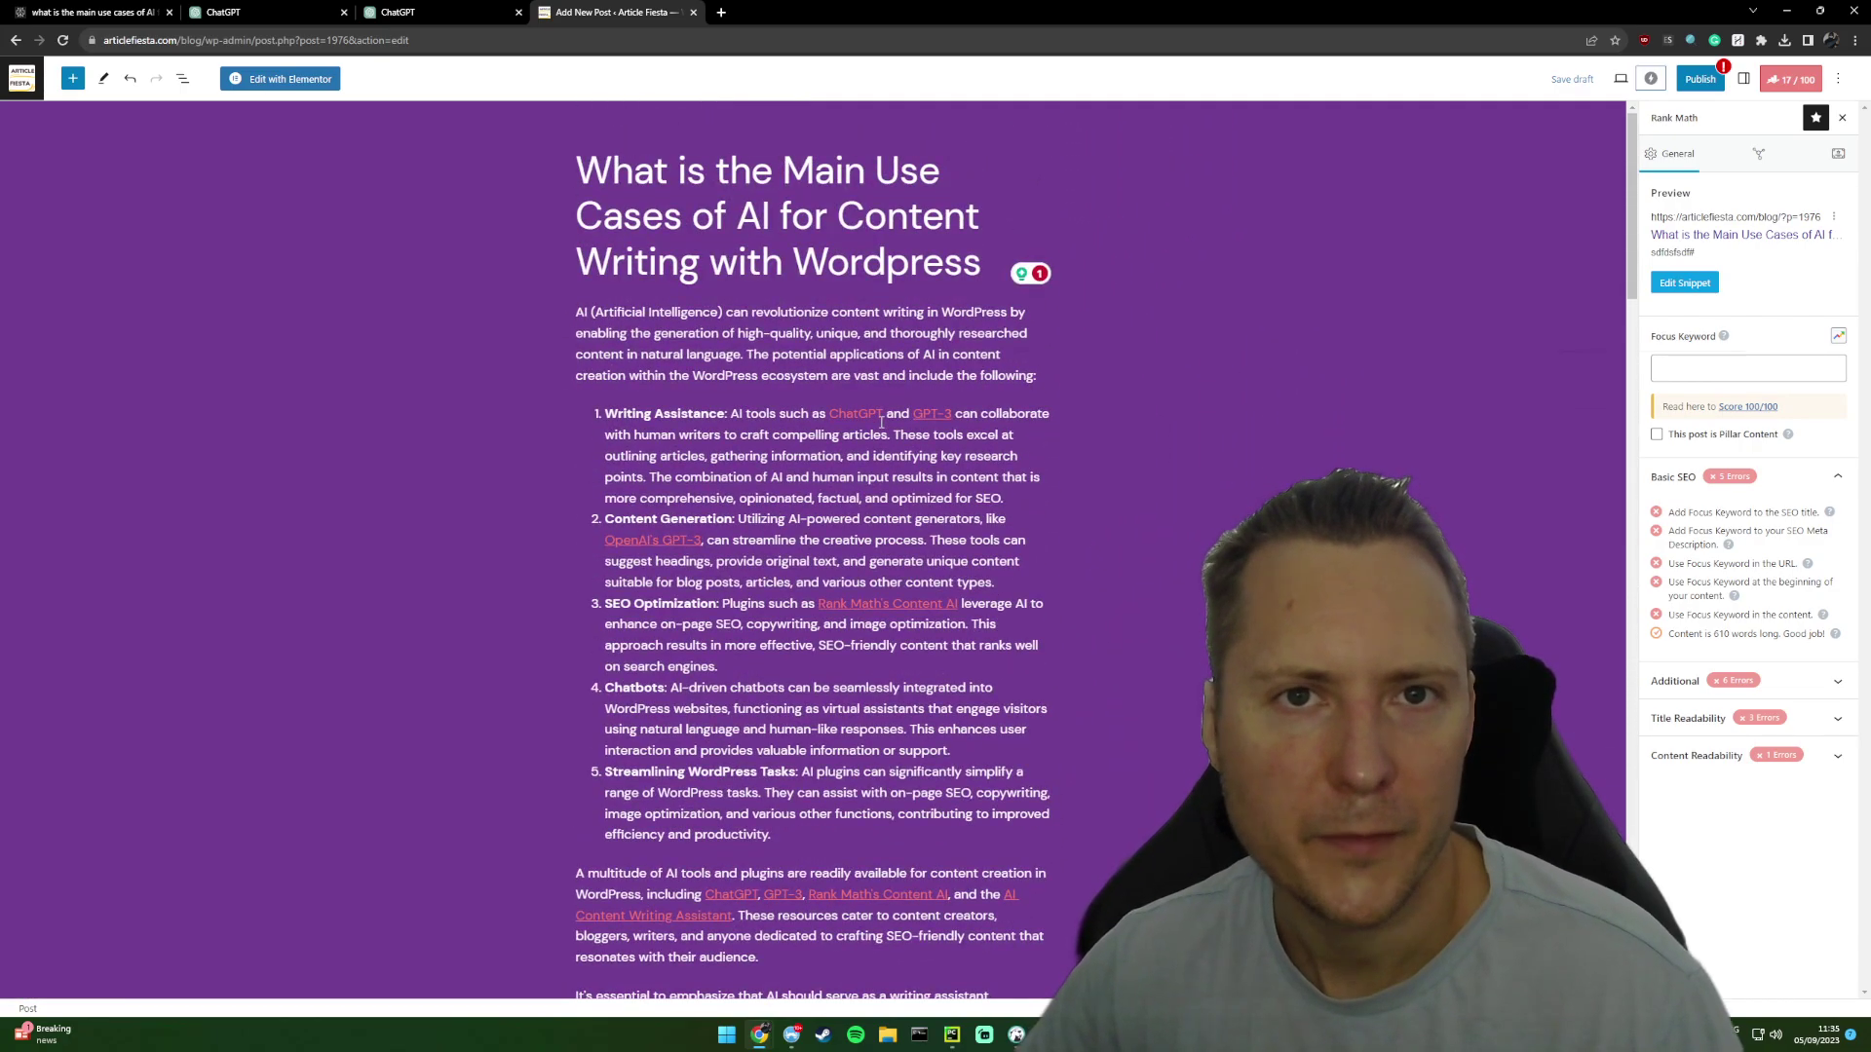